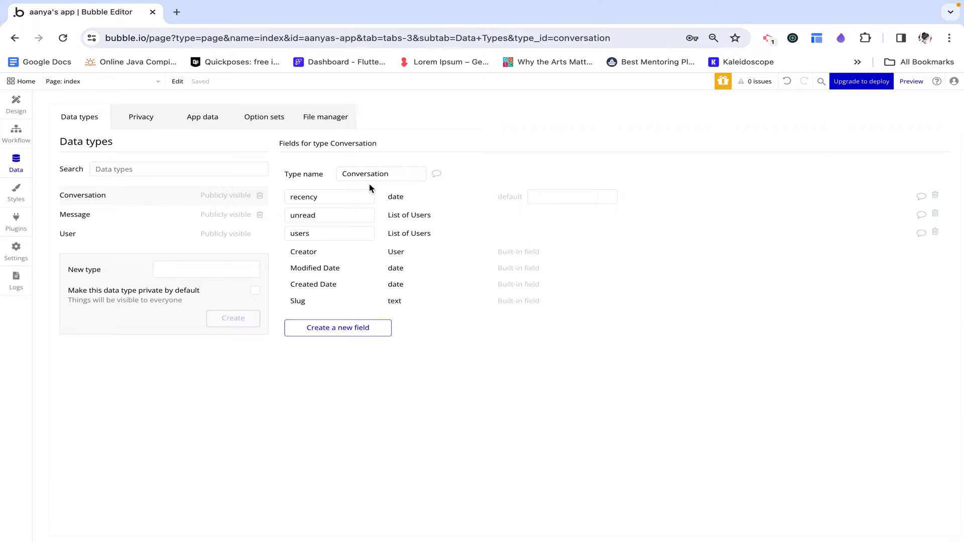
Review the fields defined for the Conversation and Message data types.
{"action": "double_click", "coordinate": [296, 234]}
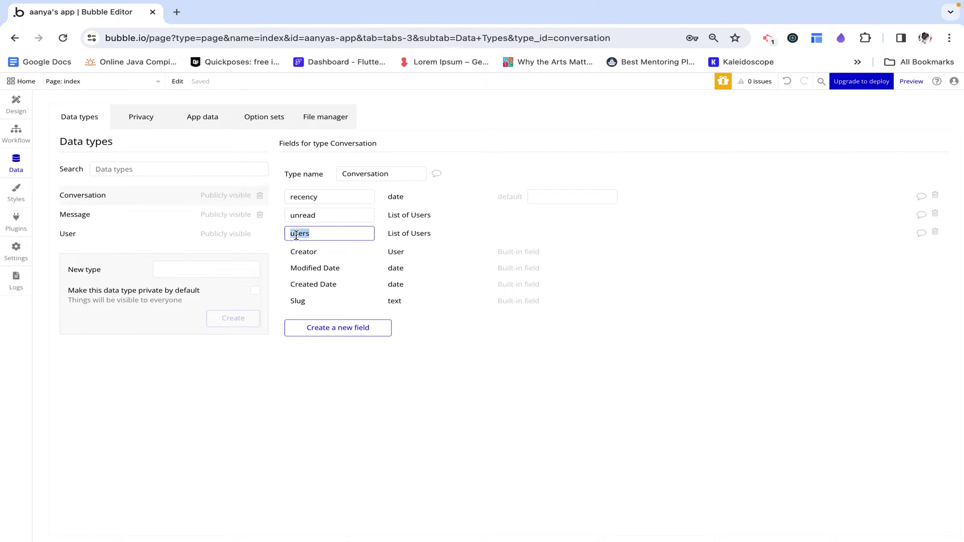
{"action": "left_click", "coordinate": [421, 199]}
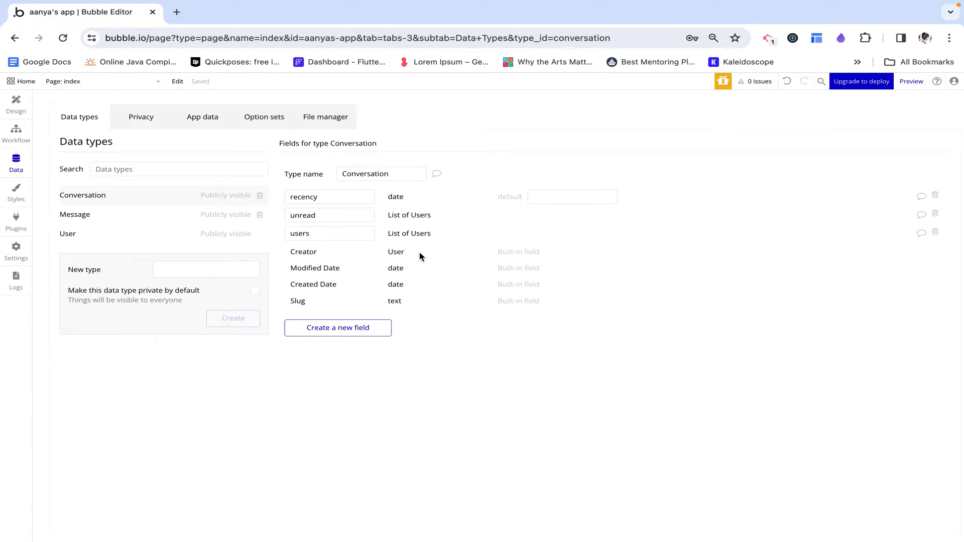
{"action": "left_click", "coordinate": [102, 219]}
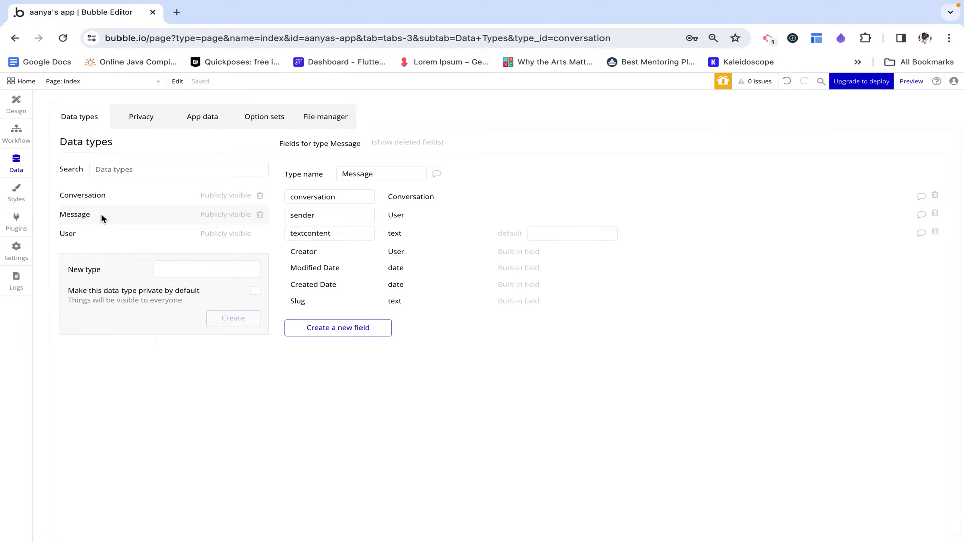
{"action": "left_click", "coordinate": [323, 195]}
{"action": "left_click", "coordinate": [443, 220]}
{"action": "left_click", "coordinate": [95, 199]}
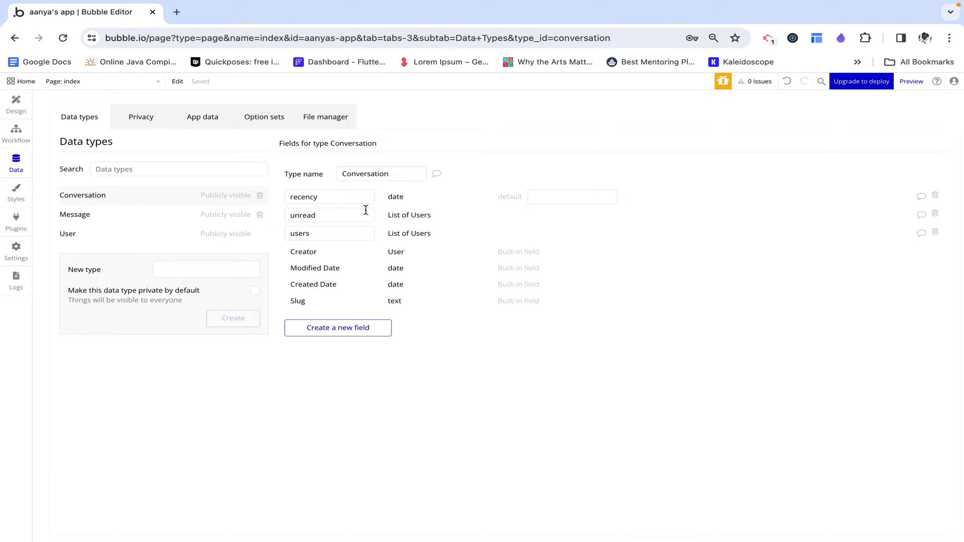
{"action": "left_click", "coordinate": [107, 216]}
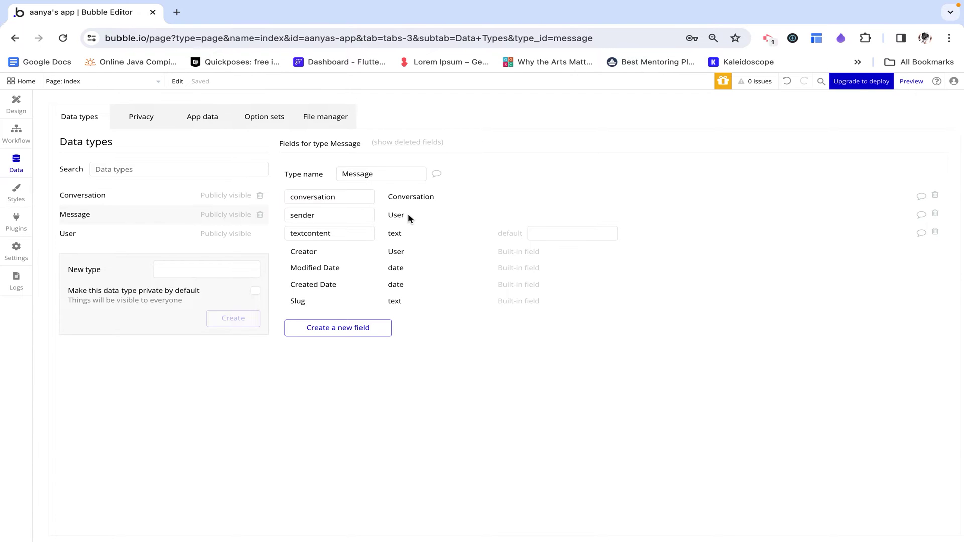
{"action": "left_click", "coordinate": [355, 233]}
{"action": "left_click", "coordinate": [449, 239]}
Open the index page's design and set its container layout to Row.
{"action": "left_click", "coordinate": [17, 104]}
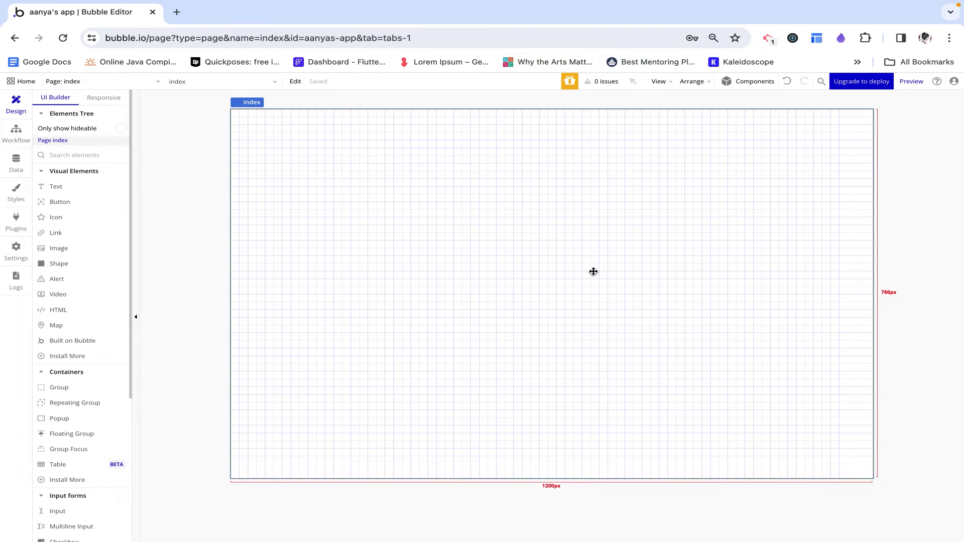
{"action": "double_click", "coordinate": [527, 283]}
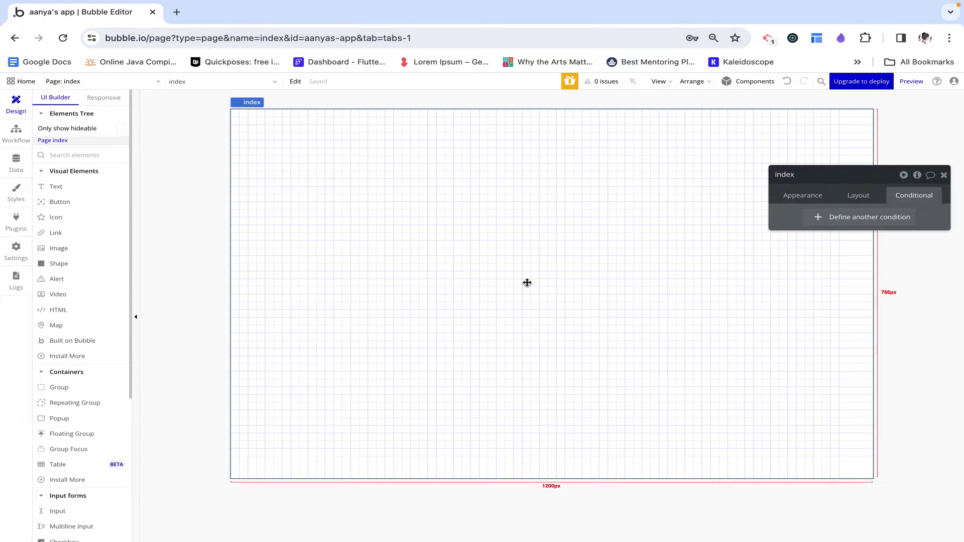
{"action": "left_click", "coordinate": [869, 198]}
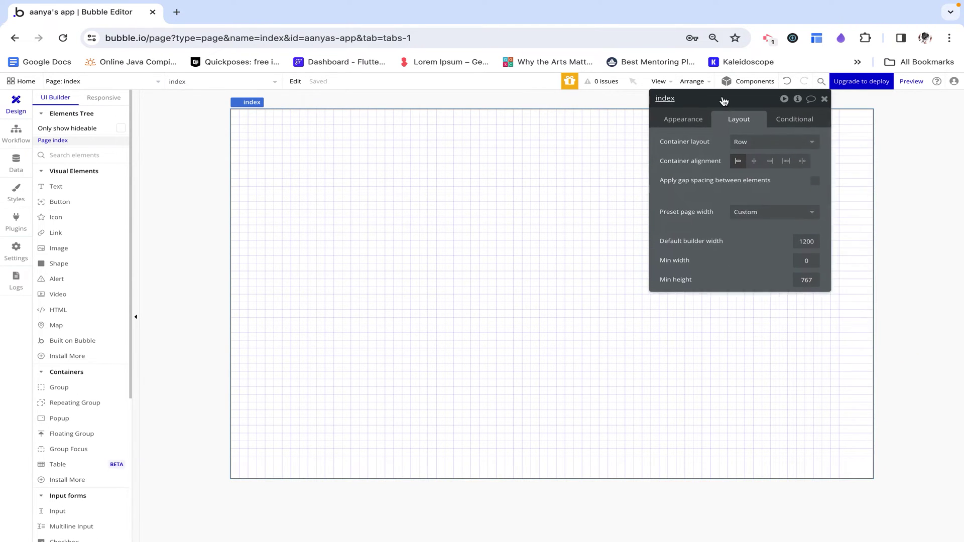
{"action": "left_click", "coordinate": [767, 146]}
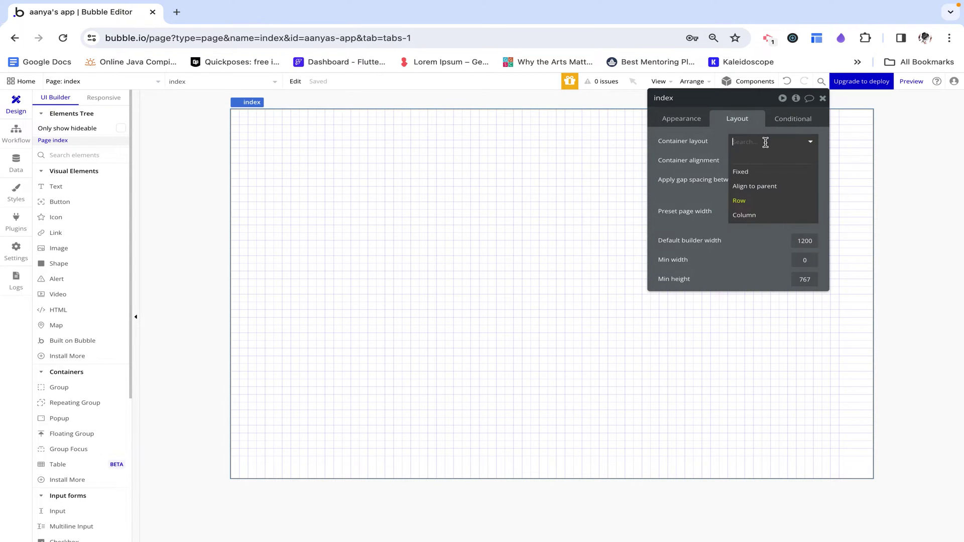
{"action": "left_click", "coordinate": [738, 201]}
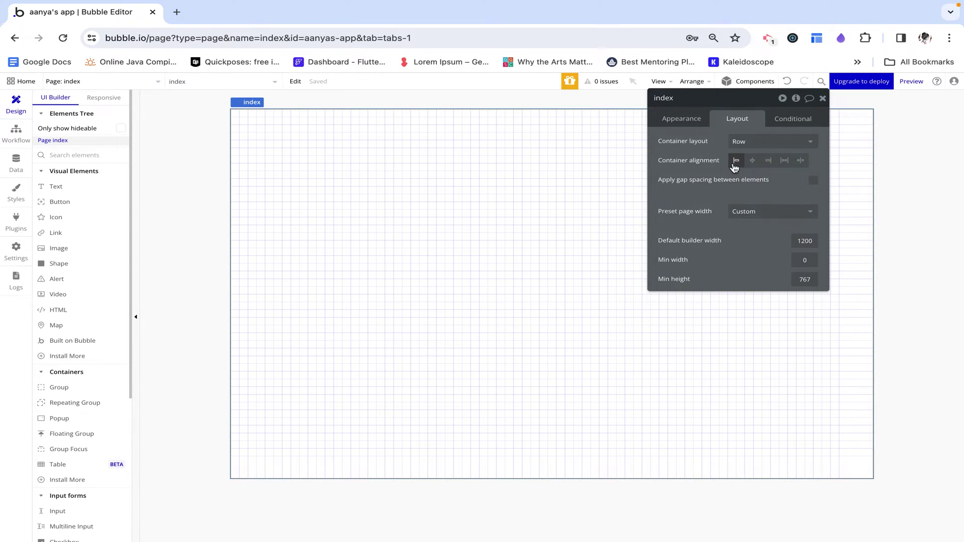
{"action": "left_click", "coordinate": [822, 98]}
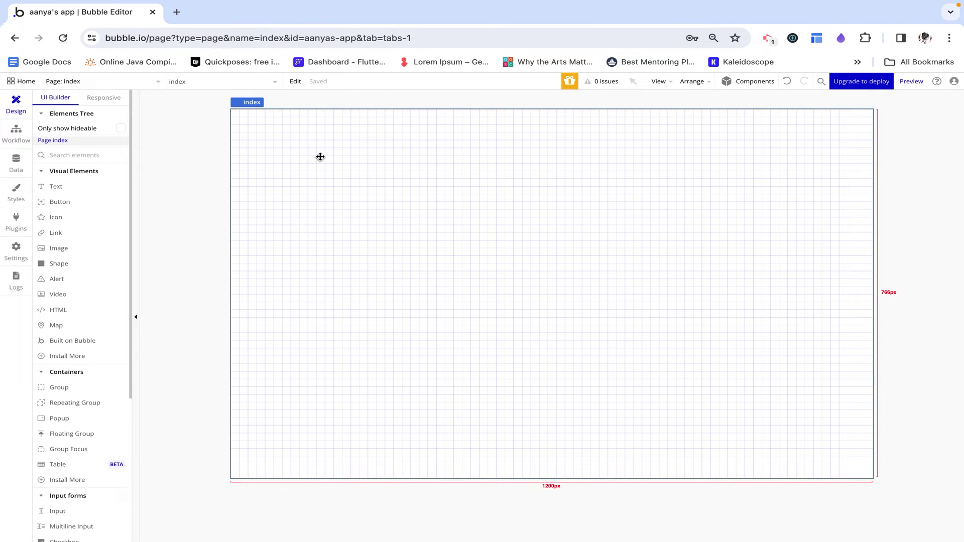
Add a group at the start of the index page and name it "Group conversations".
{"action": "scroll", "coordinate": [92, 273], "scroll_direction": "down", "scroll_amount": 1}
{"action": "left_click_drag", "start_coordinate": [62, 350], "coordinate": [422, 251]}
{"action": "left_click", "coordinate": [680, 98]}
{"action": "key", "text": "BackSpace"}
{"action": "key", "text": "BackSpace"}
{"action": "type", "text": "conversations"}
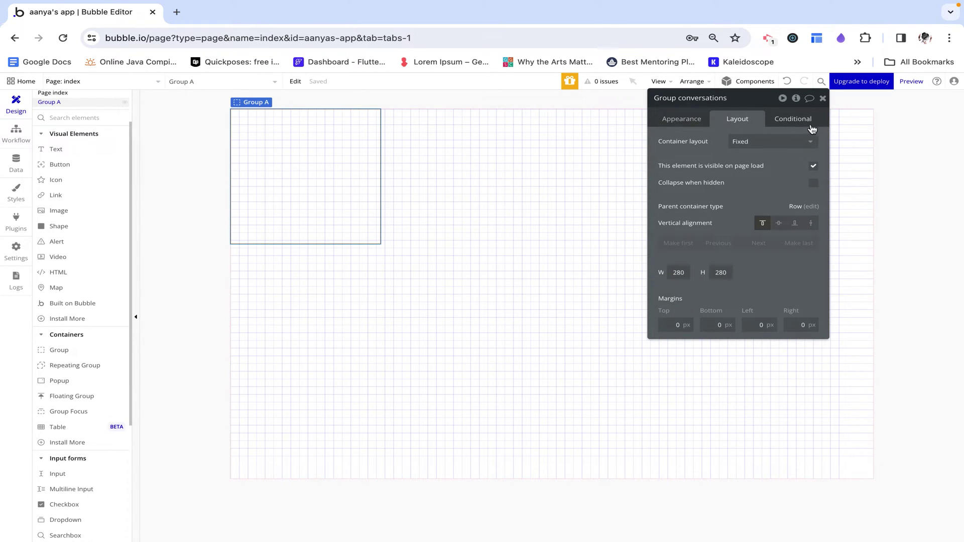
Give Group conversations a Column layout and a non-fixed width with minimum 0 px and maximum 500 px.
{"action": "left_click", "coordinate": [776, 143]}
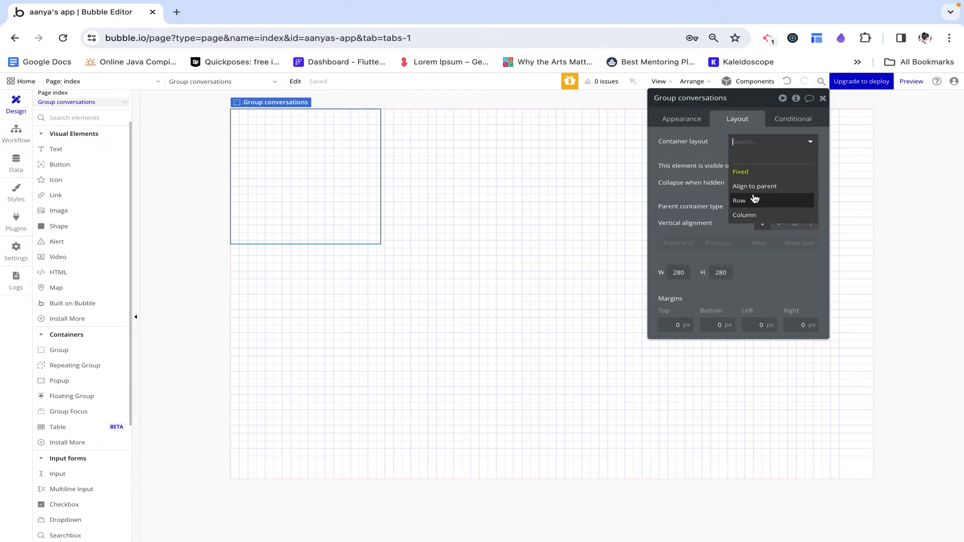
{"action": "left_click", "coordinate": [748, 219]}
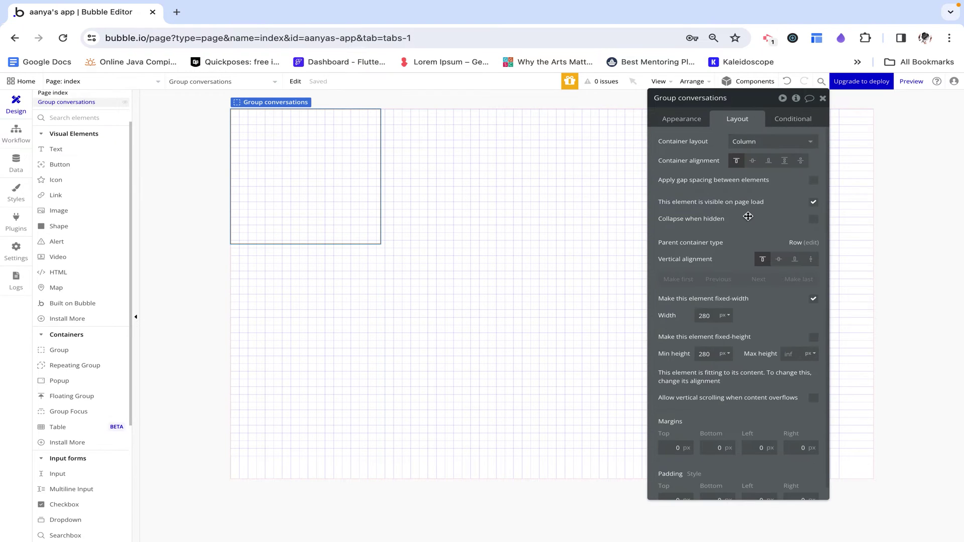
{"action": "left_click", "coordinate": [813, 300]}
{"action": "double_click", "coordinate": [704, 315]}
{"action": "type", "text": "0"}
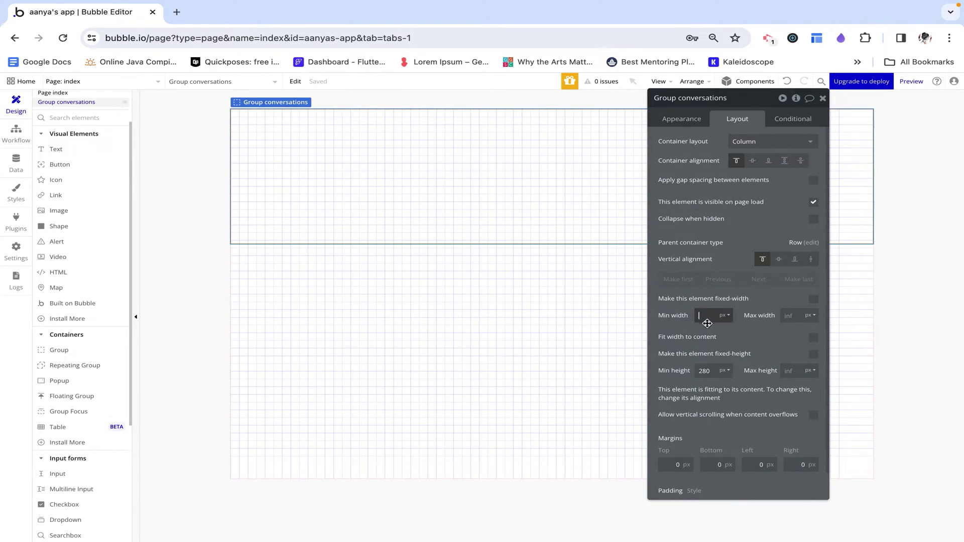
{"action": "key", "text": "Tab"}
{"action": "type", "text": "500"}
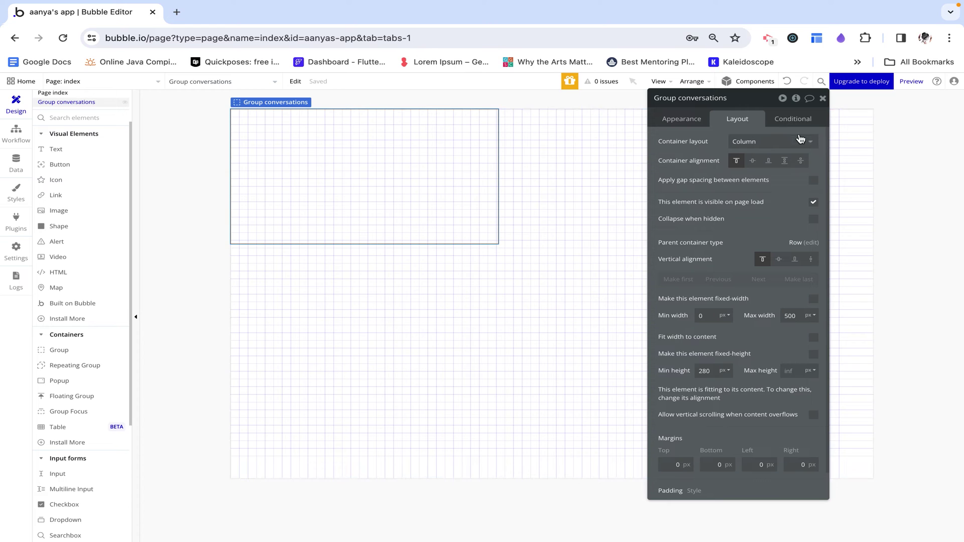
{"action": "left_click", "coordinate": [822, 97]}
Set the padding of Group conversations to 32 px on all four sides.
{"action": "double_click", "coordinate": [419, 179]}
{"action": "scroll", "coordinate": [676, 469], "scroll_direction": "down", "scroll_amount": 1}
{"action": "left_click", "coordinate": [676, 488]}
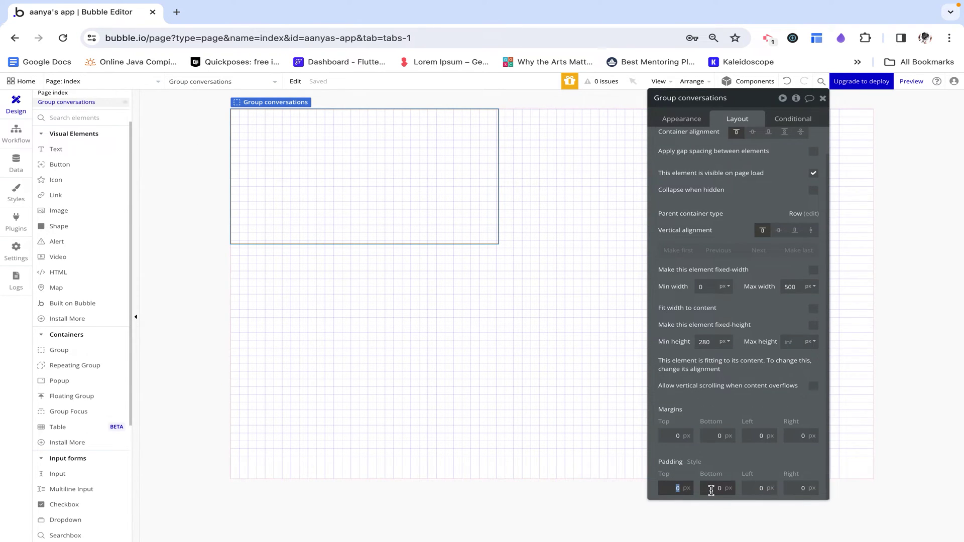
{"action": "type", "text": "0"}
{"action": "type", "text": "16"}
{"action": "left_click", "coordinate": [722, 484]}
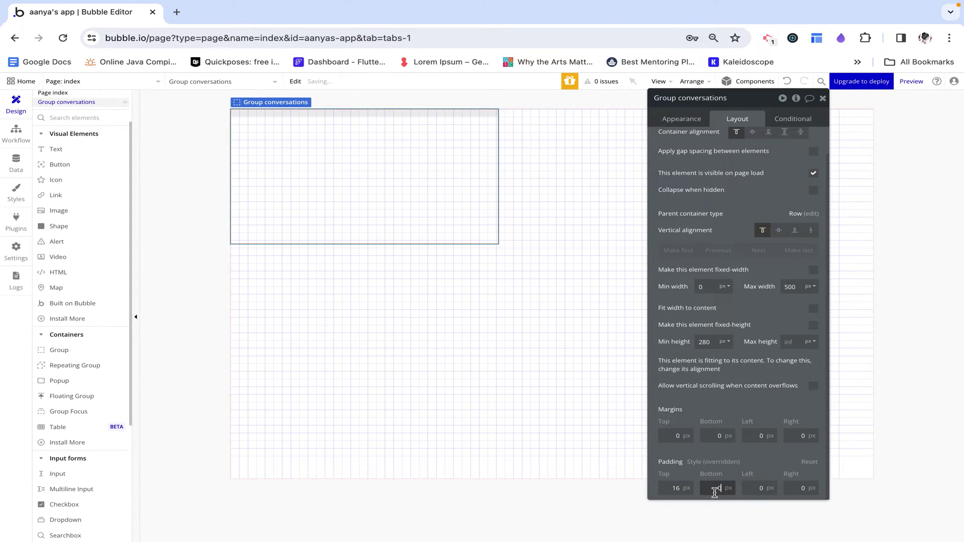
{"action": "left_click", "coordinate": [675, 487]}
{"action": "type", "text": "32"}
{"action": "left_click", "coordinate": [713, 488]}
{"action": "type", "text": "32"}
{"action": "left_click", "coordinate": [770, 488]}
{"action": "type", "text": "32"}
{"action": "left_click", "coordinate": [801, 488]}
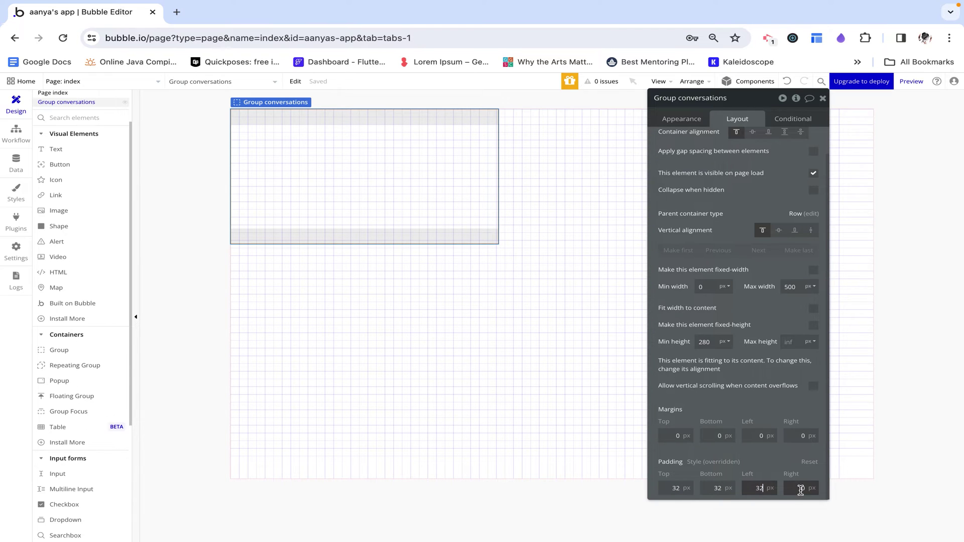
{"action": "type", "text": "32"}
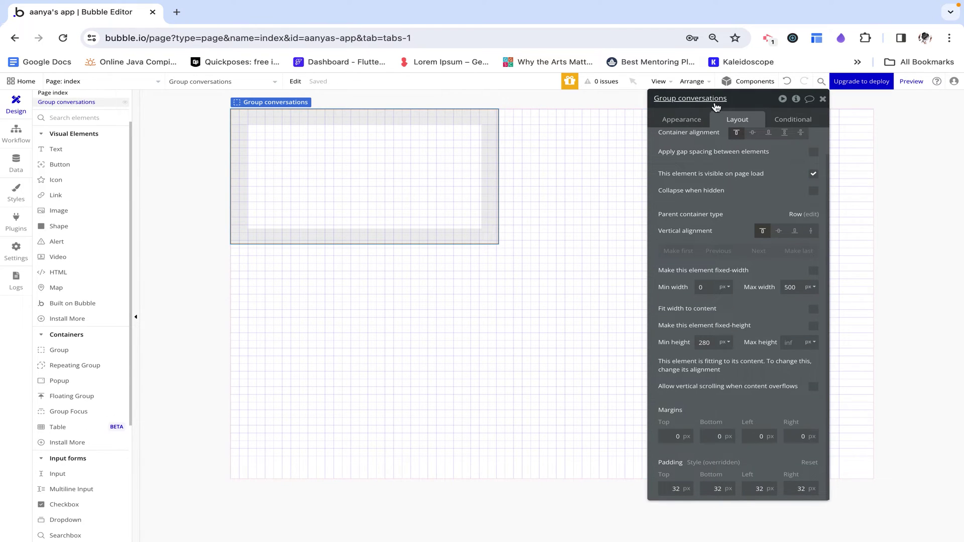
{"action": "left_click", "coordinate": [821, 98]}
Add a text element inside Group conversations with the Heading 4 style and the content "Conversations".
{"action": "left_click_drag", "start_coordinate": [82, 153], "coordinate": [364, 135]}
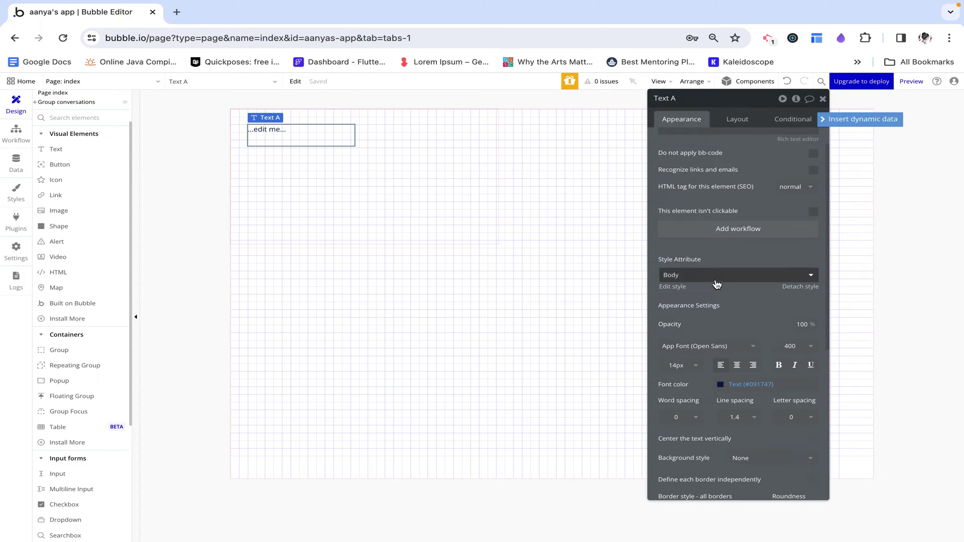
{"action": "left_click", "coordinate": [717, 276]}
{"action": "left_click", "coordinate": [689, 380]}
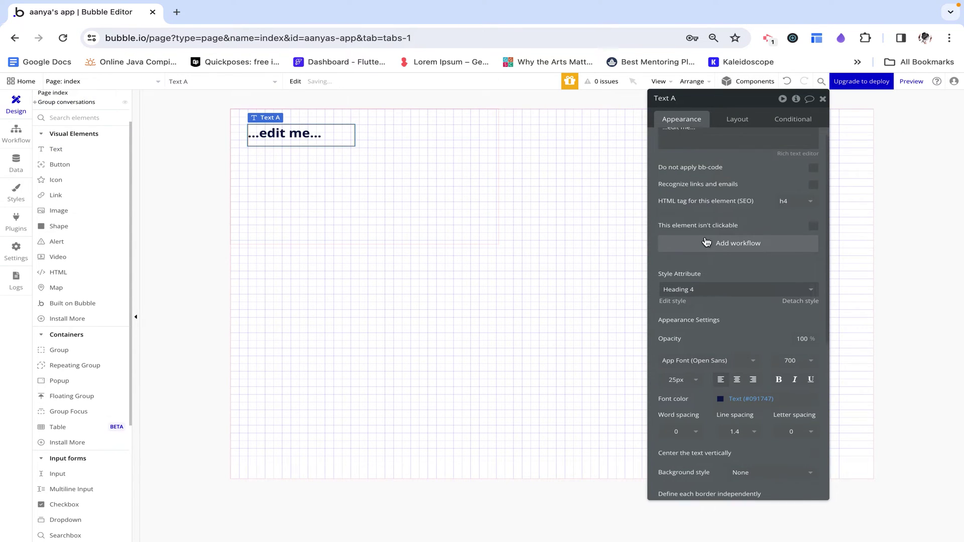
{"action": "type", "text": "Cr"}
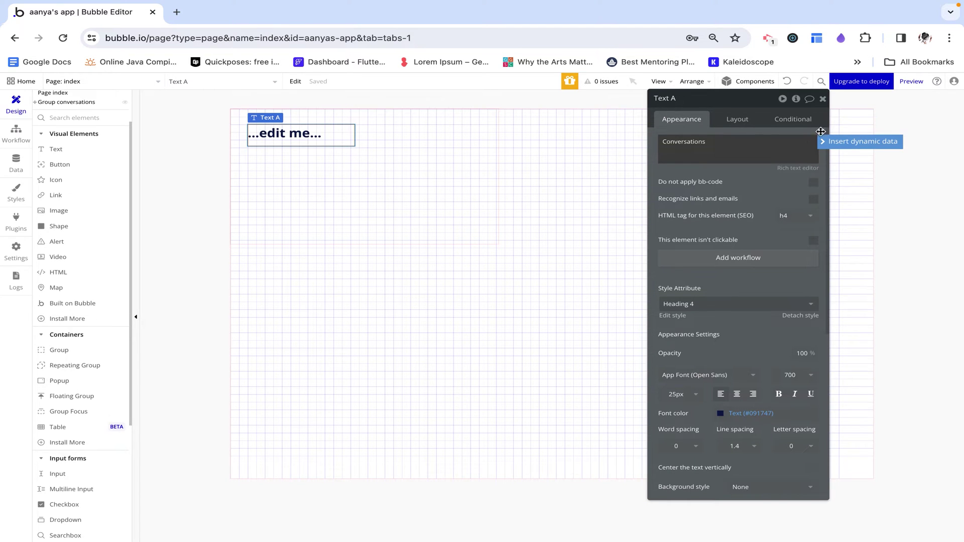
{"action": "type", "text": "s"}
{"action": "left_click", "coordinate": [822, 99]}
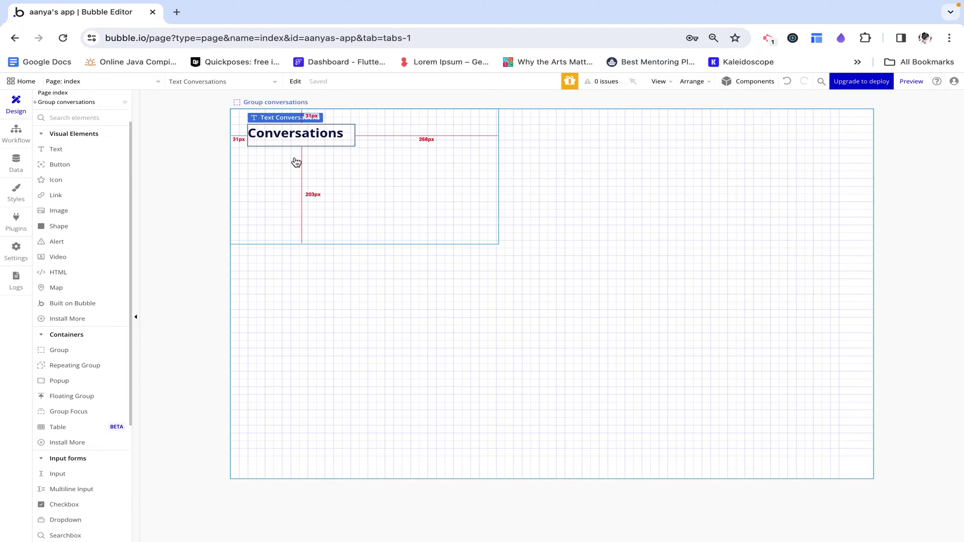
Set the minimum height of the Conversations heading to 0 px.
{"action": "double_click", "coordinate": [294, 137]}
{"action": "left_click", "coordinate": [737, 119]}
{"action": "left_click", "coordinate": [708, 289]}
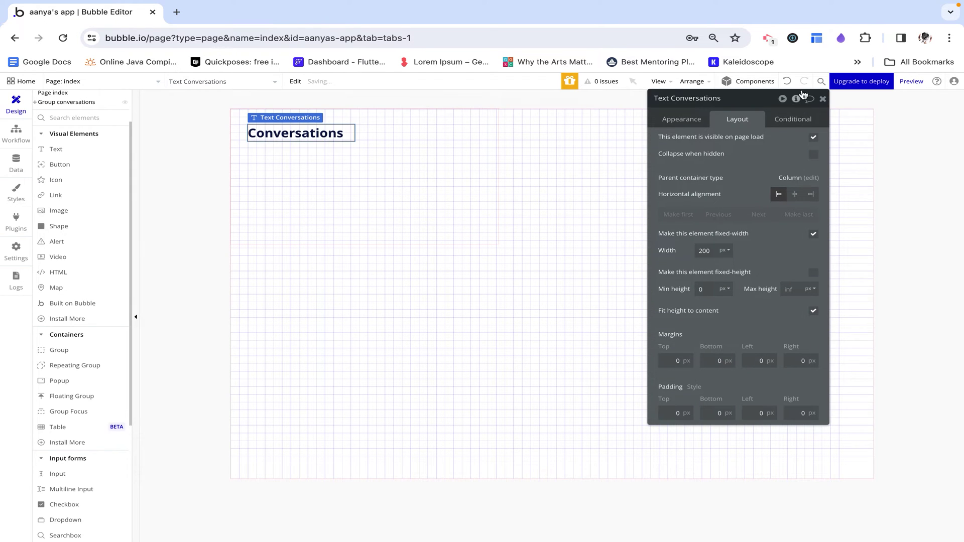
{"action": "left_click", "coordinate": [822, 99]}
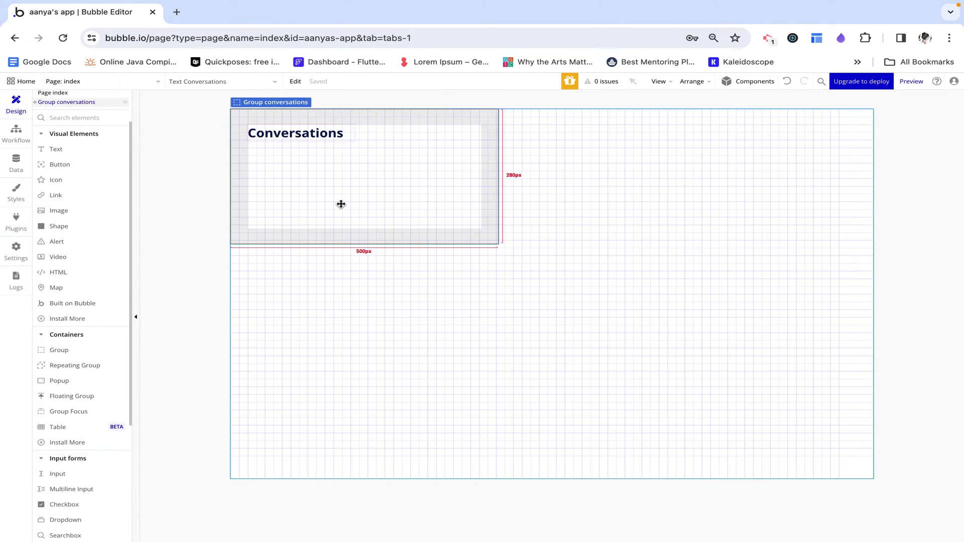
Apply gap spacing between the elements of Group conversations with a gap of 32.
{"action": "double_click", "coordinate": [340, 204]}
{"action": "left_click", "coordinate": [813, 180]}
{"action": "left_click", "coordinate": [803, 197]}
{"action": "type", "text": "32"}
{"action": "left_click", "coordinate": [822, 99]}
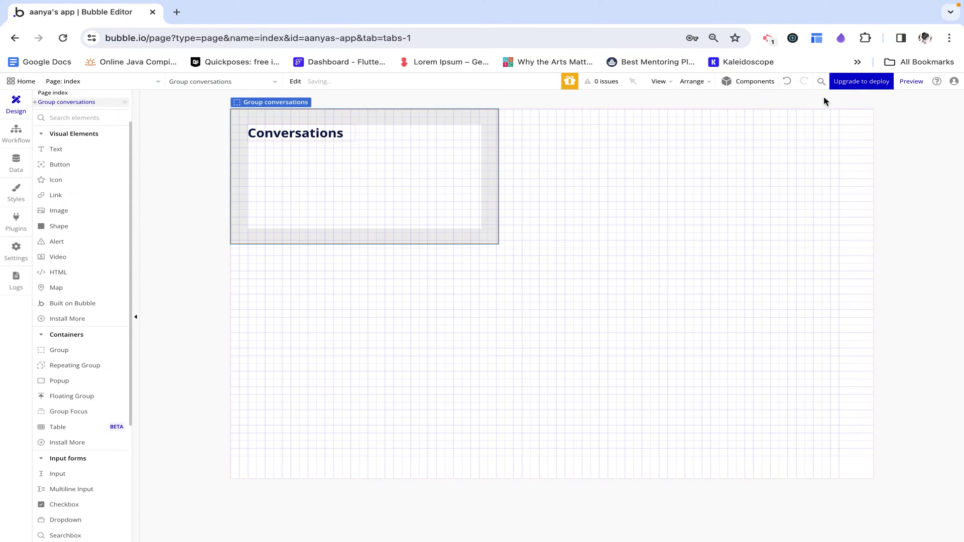
Add a repeating group below the Conversations heading and set its cell container layout to Row.
{"action": "left_click_drag", "start_coordinate": [64, 366], "coordinate": [342, 205]}
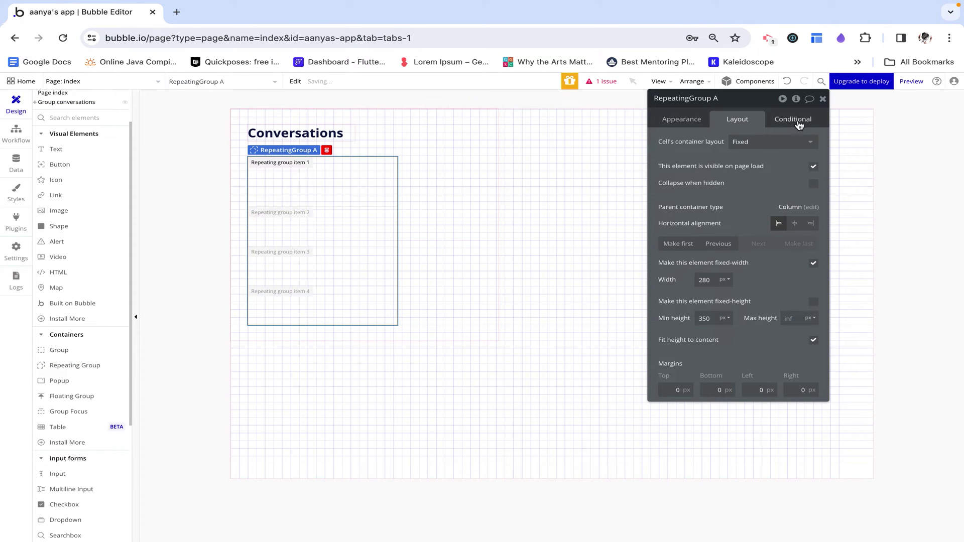
{"action": "left_click", "coordinate": [757, 142]}
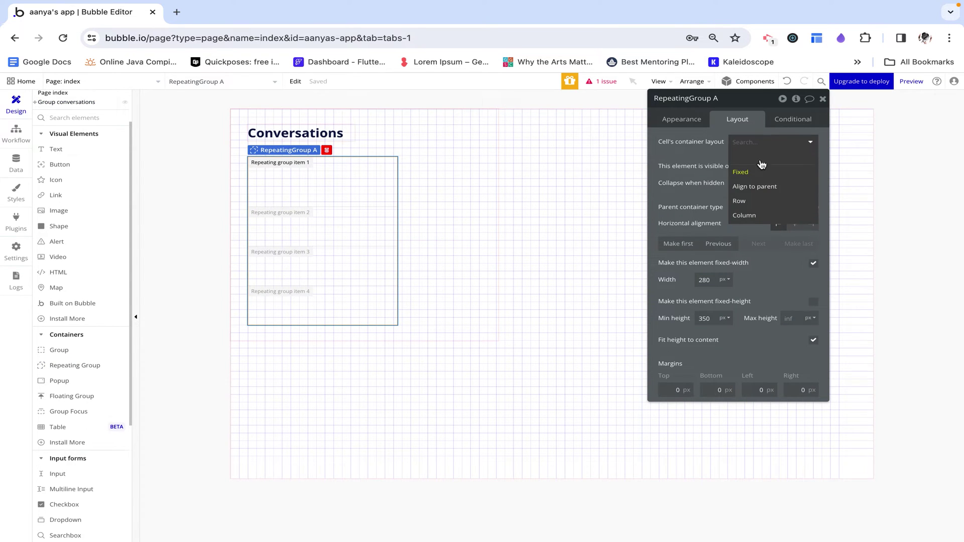
{"action": "left_click", "coordinate": [747, 200]}
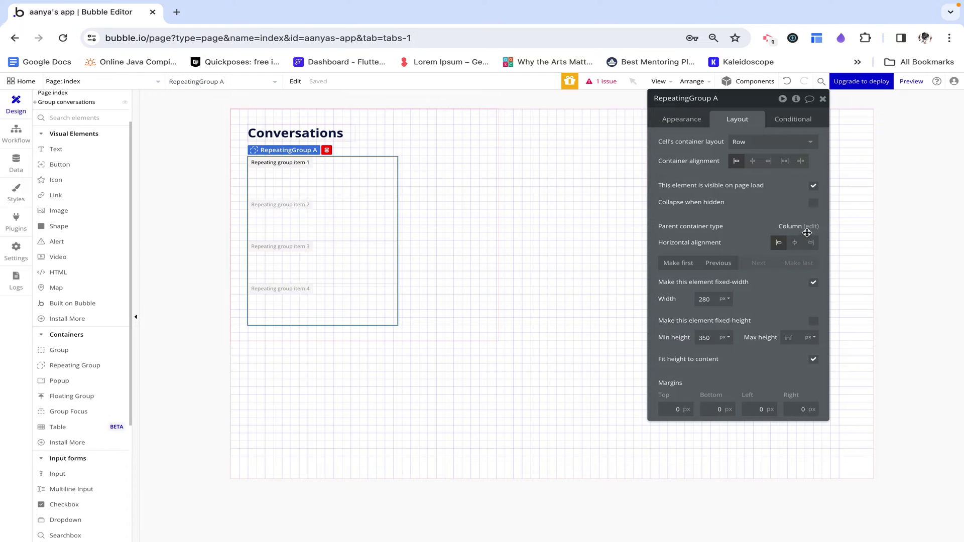
Make the repeating group's width non-fixed with a minimum width of 0 px and no maximum width.
{"action": "left_click", "coordinate": [813, 282]}
{"action": "double_click", "coordinate": [703, 299]}
{"action": "type", "text": "0"}
{"action": "left_click", "coordinate": [795, 299]}
{"action": "type", "text": "5"}
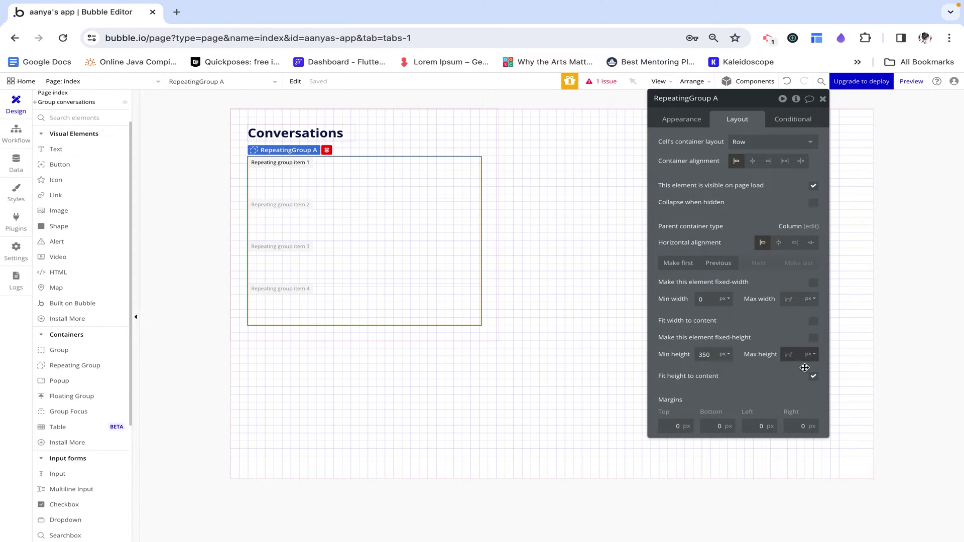
Set the repeating group's type of content to Conversation.
{"action": "left_click", "coordinate": [692, 125]}
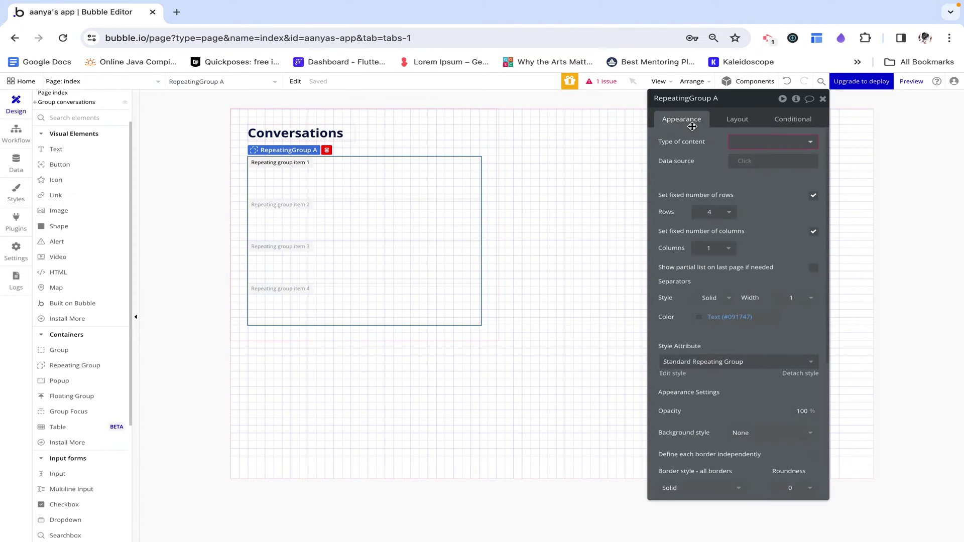
{"action": "left_click", "coordinate": [758, 142]}
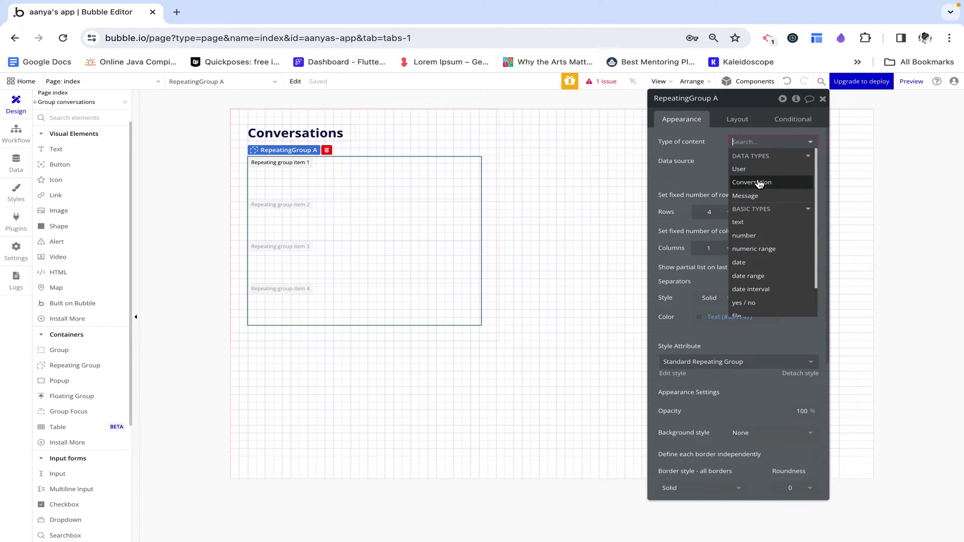
{"action": "left_click", "coordinate": [758, 182]}
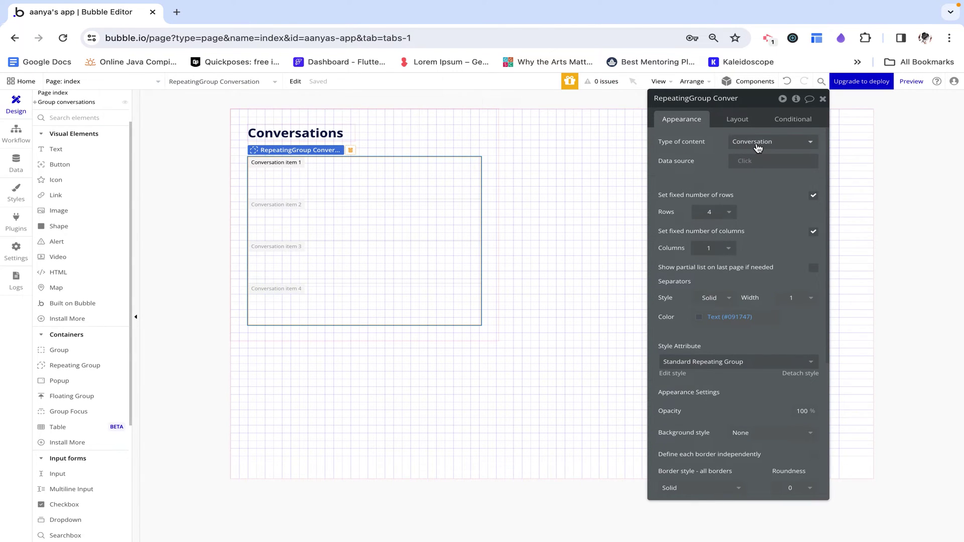
{"action": "mouse_move", "coordinate": [745, 164]}
{"action": "mouse_move", "coordinate": [814, 199]}
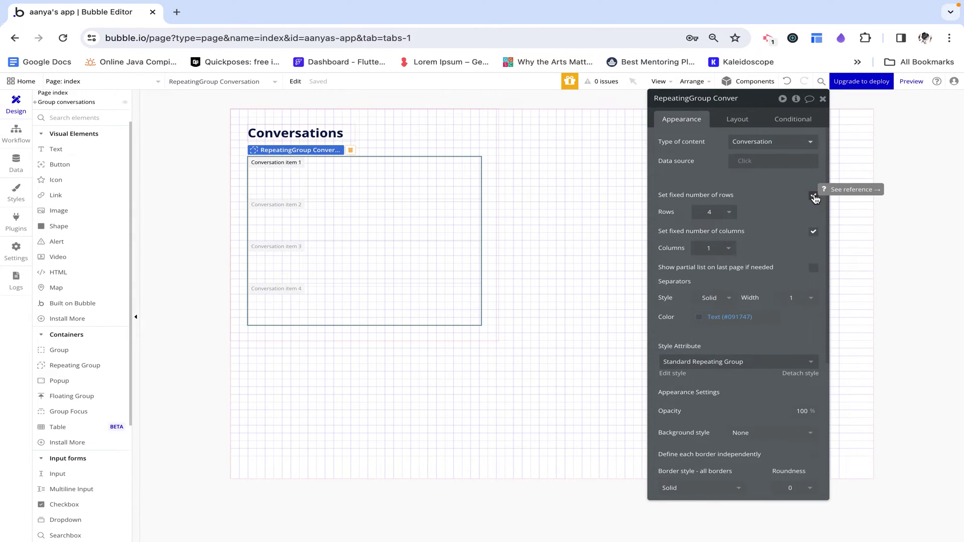
Turn off the repeating group's fixed number of rows and set its minimum row height to 50 px.
{"action": "left_click", "coordinate": [814, 195]}
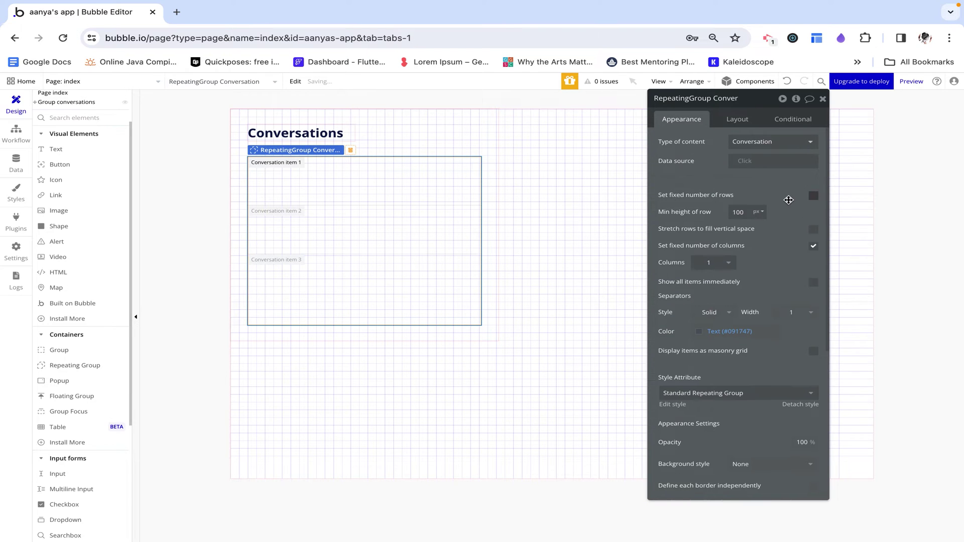
{"action": "double_click", "coordinate": [737, 213]}
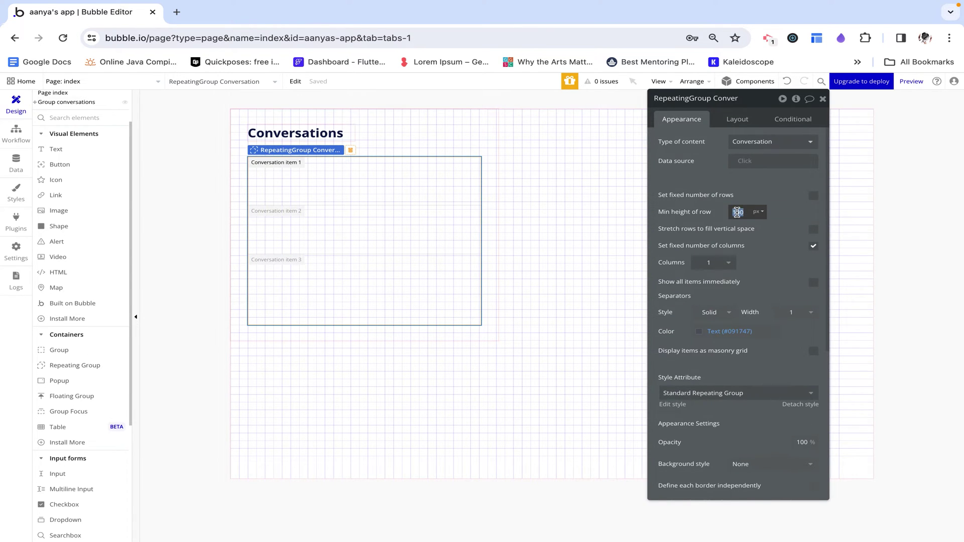
{"action": "type", "text": "50"}
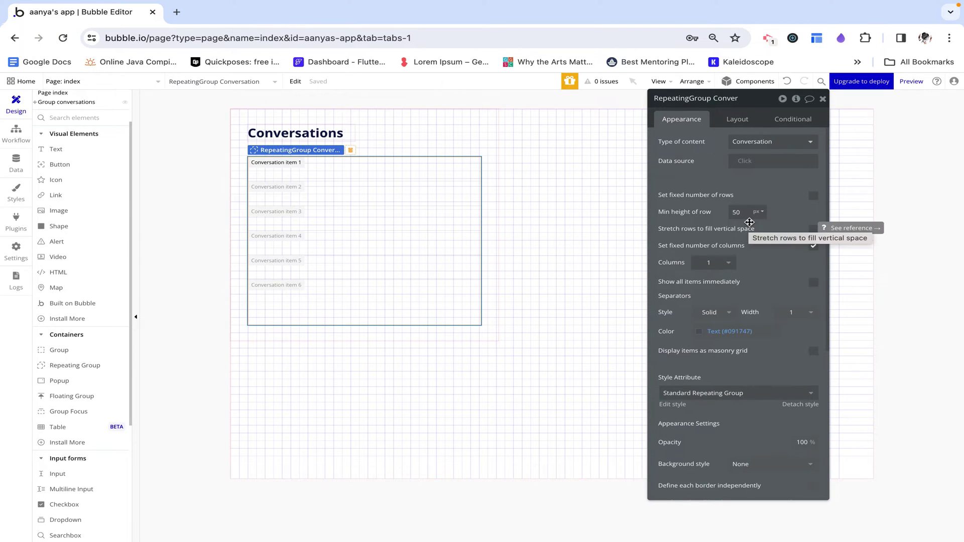
Set the repeating group's data source to a search for Conversations with the constraint users contains Current User.
{"action": "left_click", "coordinate": [739, 161]}
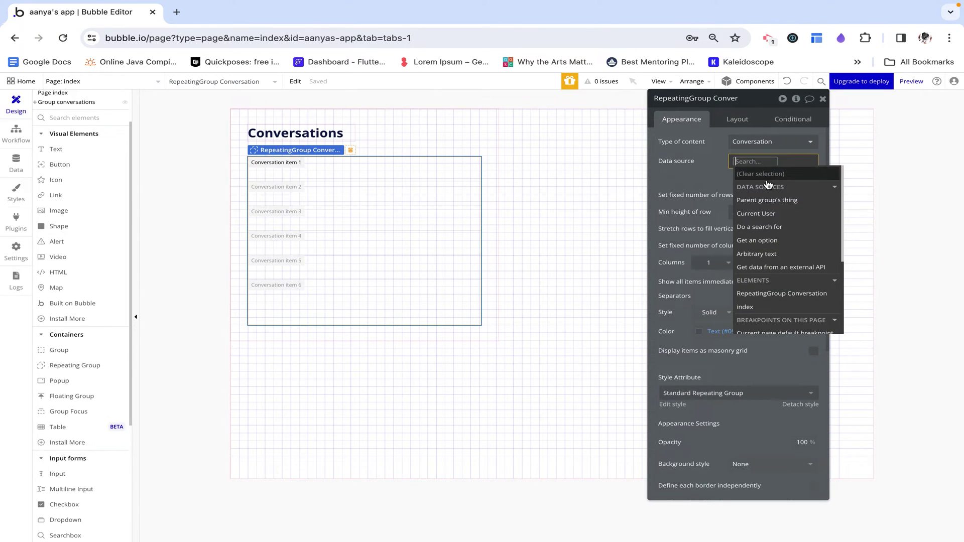
{"action": "left_click", "coordinate": [765, 227]}
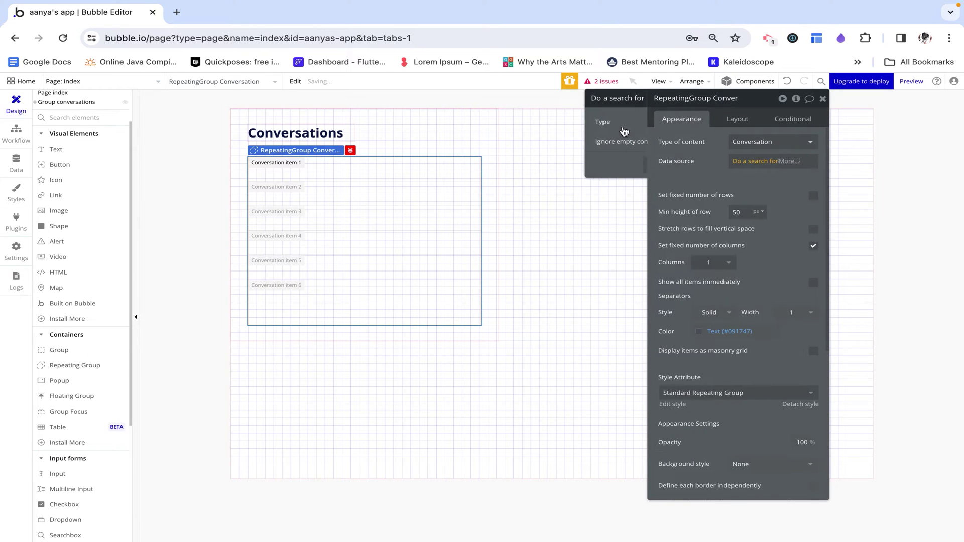
{"action": "left_click", "coordinate": [600, 126]}
{"action": "left_click", "coordinate": [554, 148]}
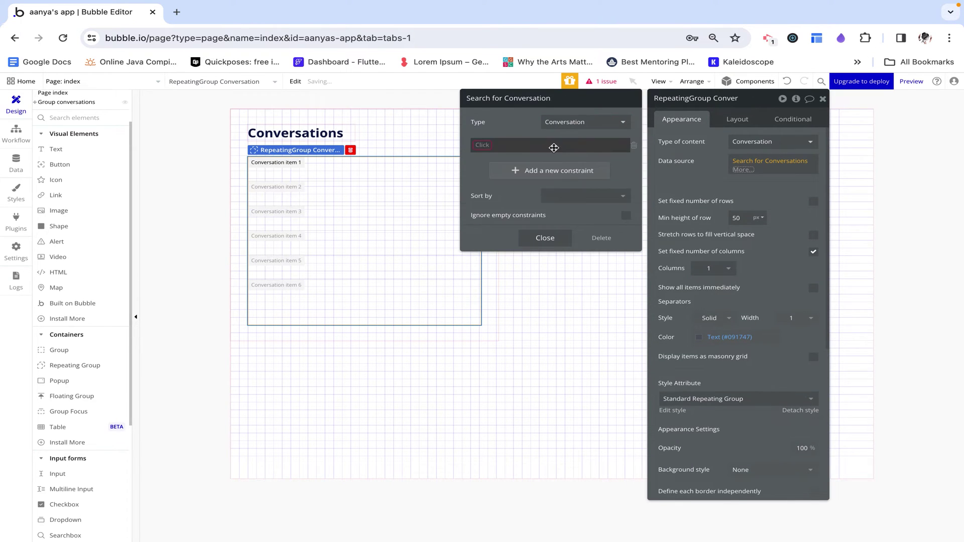
{"action": "left_click", "coordinate": [487, 146]}
{"action": "left_click", "coordinate": [496, 184]}
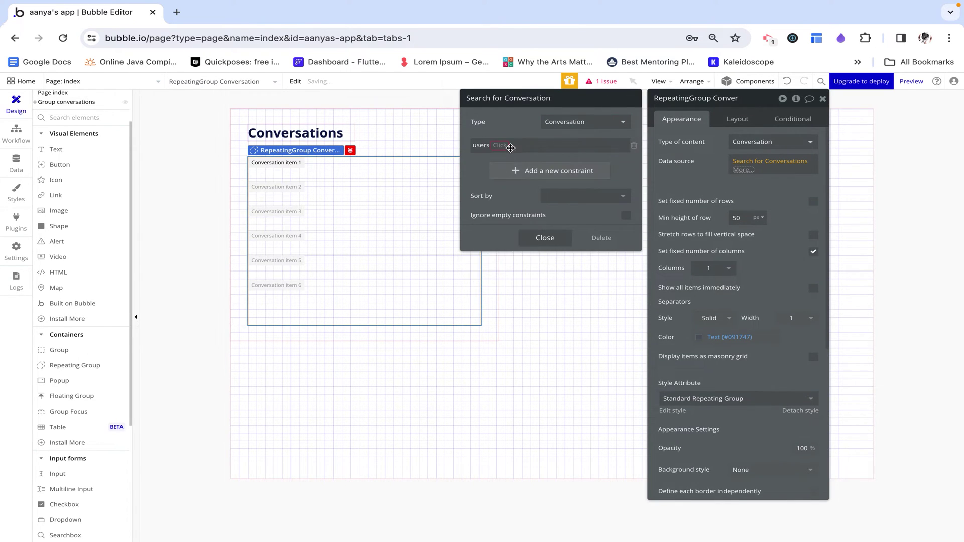
{"action": "left_click", "coordinate": [509, 160]}
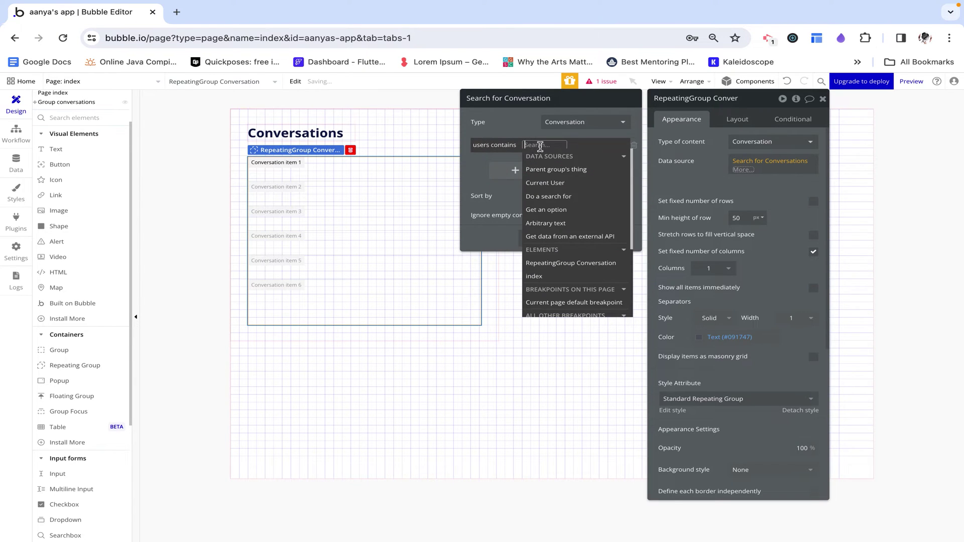
{"action": "left_click", "coordinate": [567, 184]}
{"action": "left_click", "coordinate": [491, 172]}
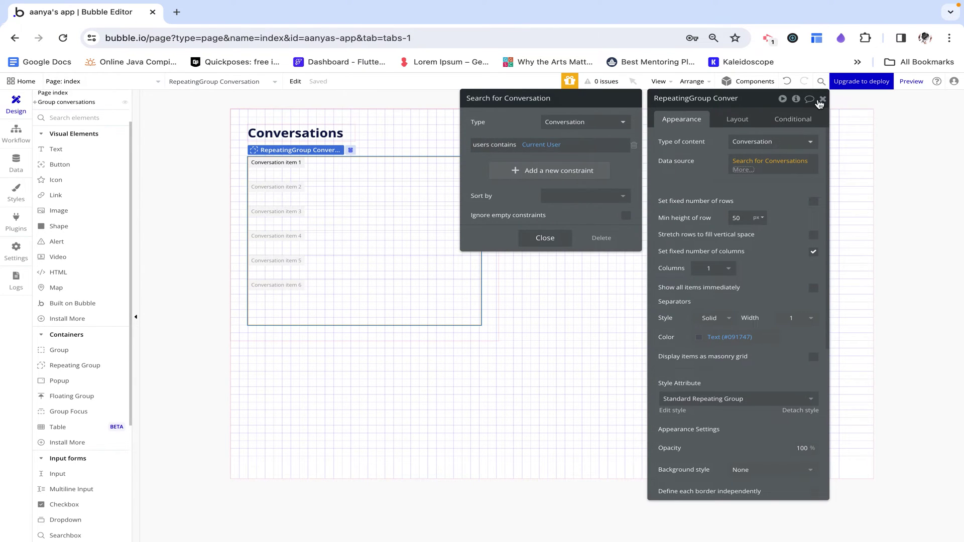
{"action": "left_click", "coordinate": [823, 99]}
Add a text element to the repeating group's first cell, centred vertically and with a non-fixed width.
{"action": "left_click_drag", "start_coordinate": [103, 156], "coordinate": [323, 163]}
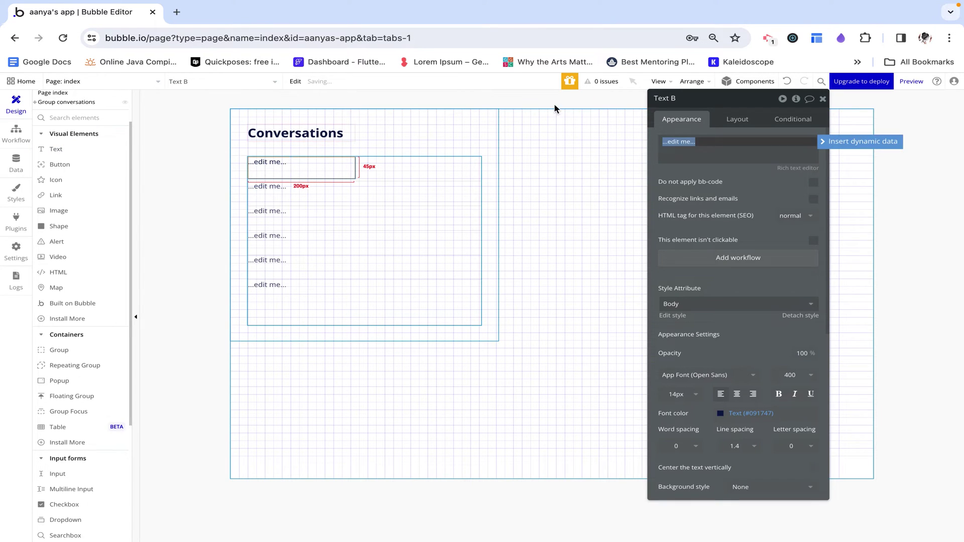
{"action": "left_click", "coordinate": [736, 119]}
{"action": "left_click", "coordinate": [780, 197]}
{"action": "left_click", "coordinate": [814, 234]}
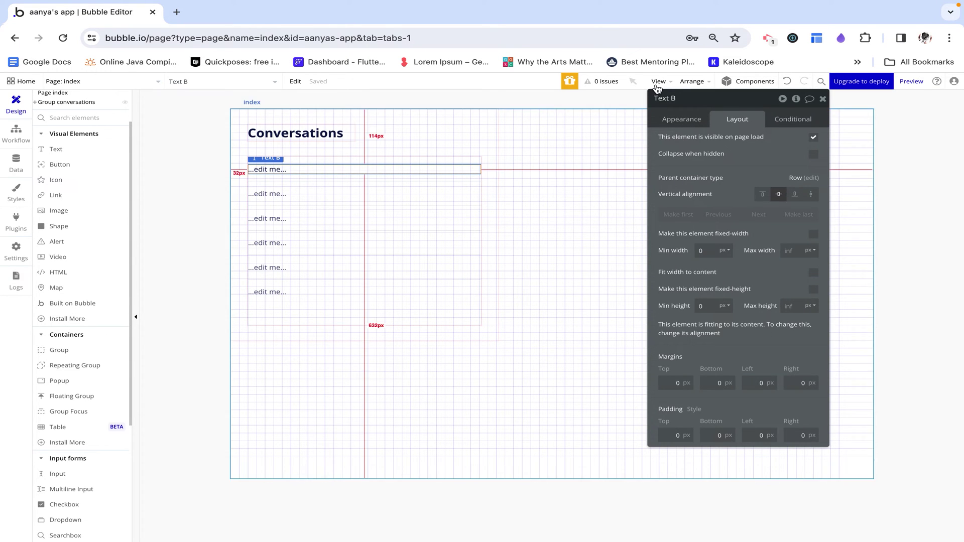
Replace the text element's placeholder with the dynamic expression Current cell's Conversation's users:each item's email.
{"action": "left_click", "coordinate": [688, 120]}
{"action": "left_click", "coordinate": [708, 142]}
{"action": "key", "text": "ctrl+a"}
{"action": "key", "text": "BackSpace"}
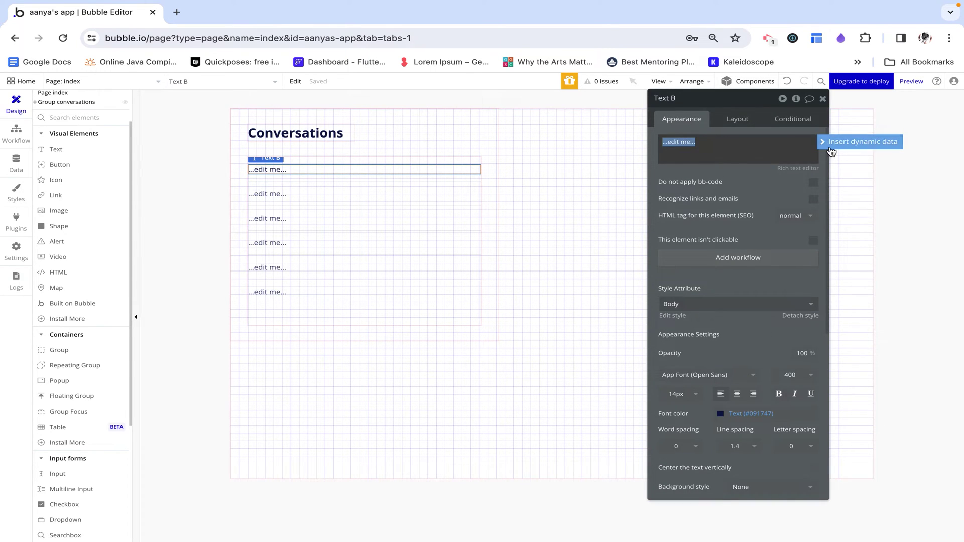
{"action": "left_click", "coordinate": [861, 140]}
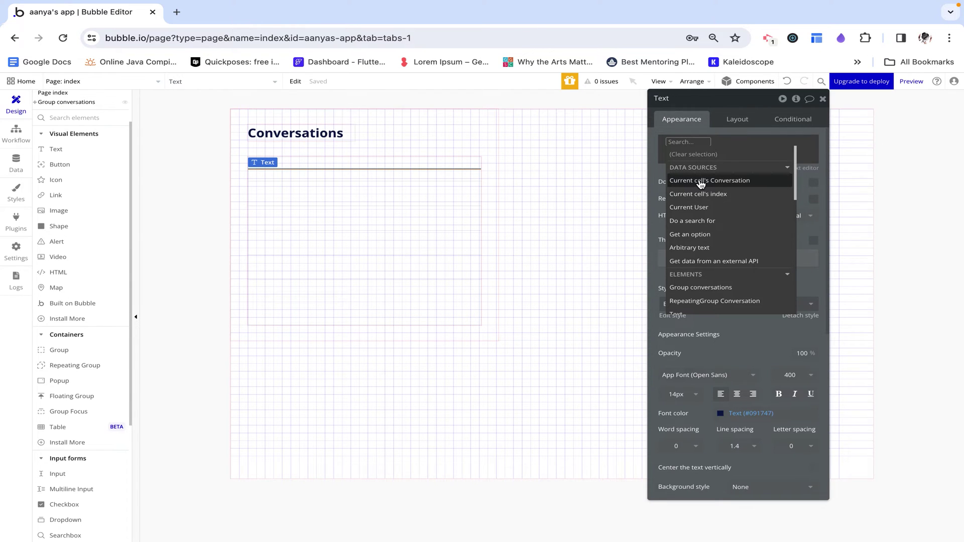
{"action": "mouse_move", "coordinate": [700, 184]}
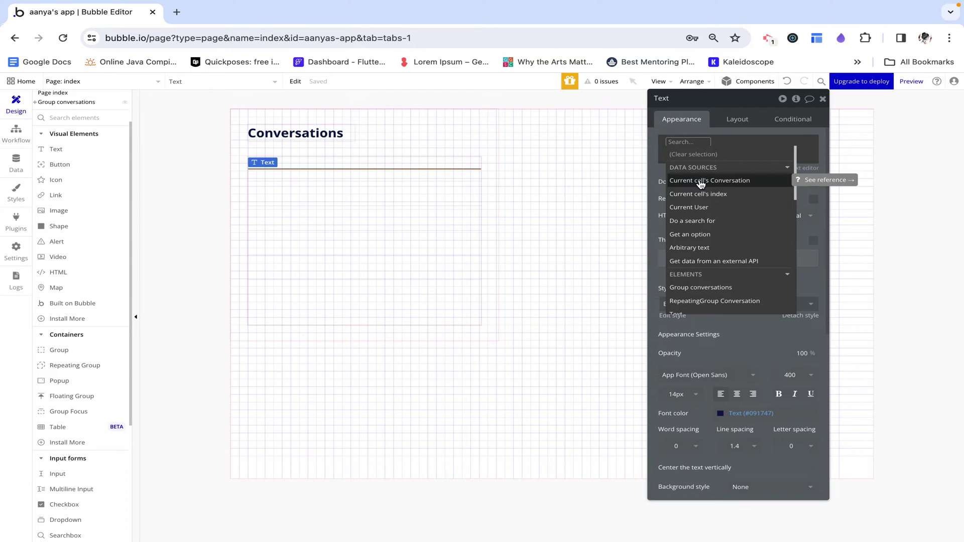
{"action": "left_click", "coordinate": [704, 184]}
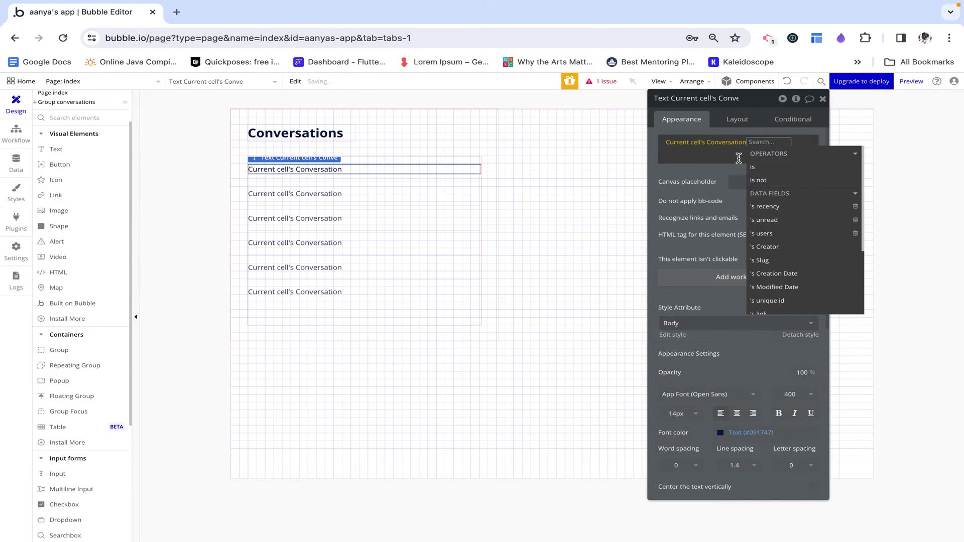
{"action": "left_click", "coordinate": [768, 233]}
{"action": "scroll", "coordinate": [800, 302], "scroll_direction": "down", "scroll_amount": 2}
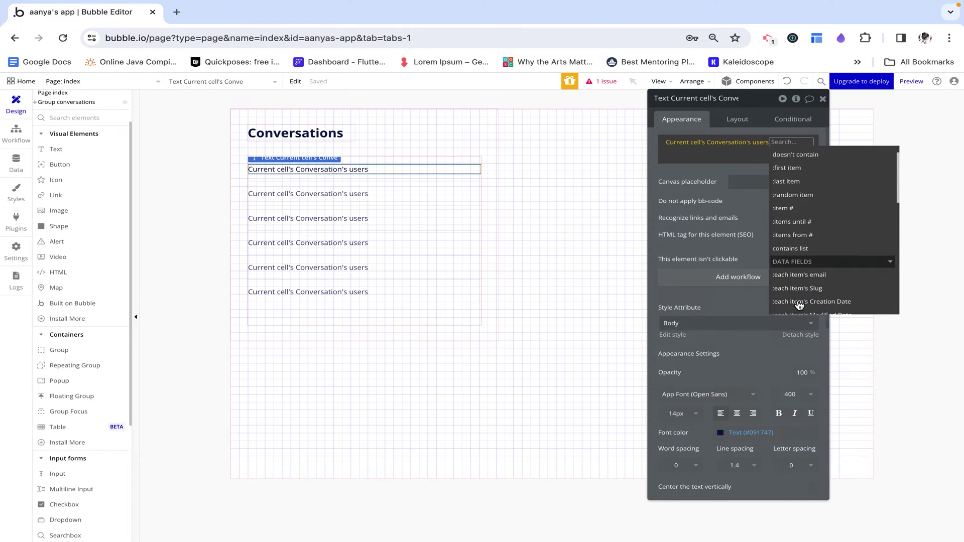
{"action": "left_click", "coordinate": [808, 276]}
{"action": "left_click", "coordinate": [667, 183]}
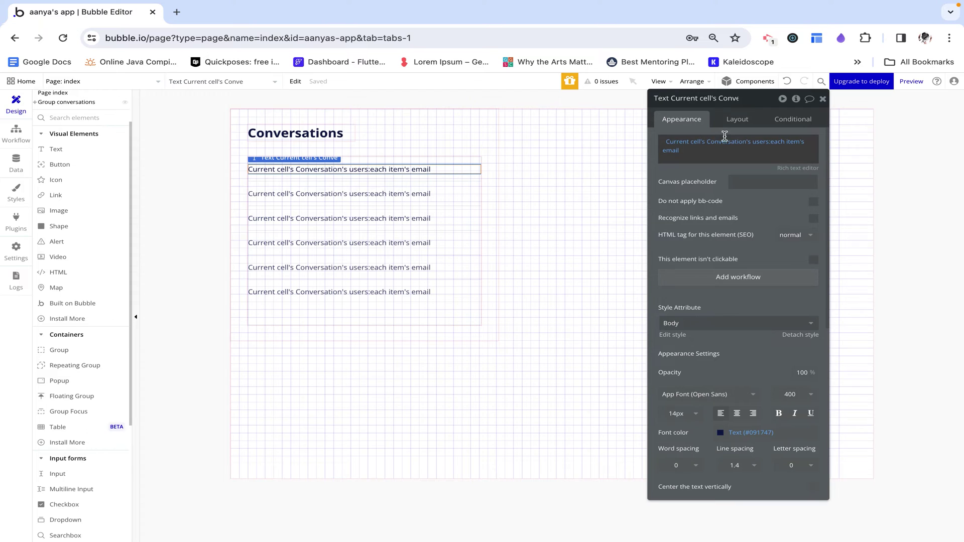
{"action": "left_click", "coordinate": [783, 145]}
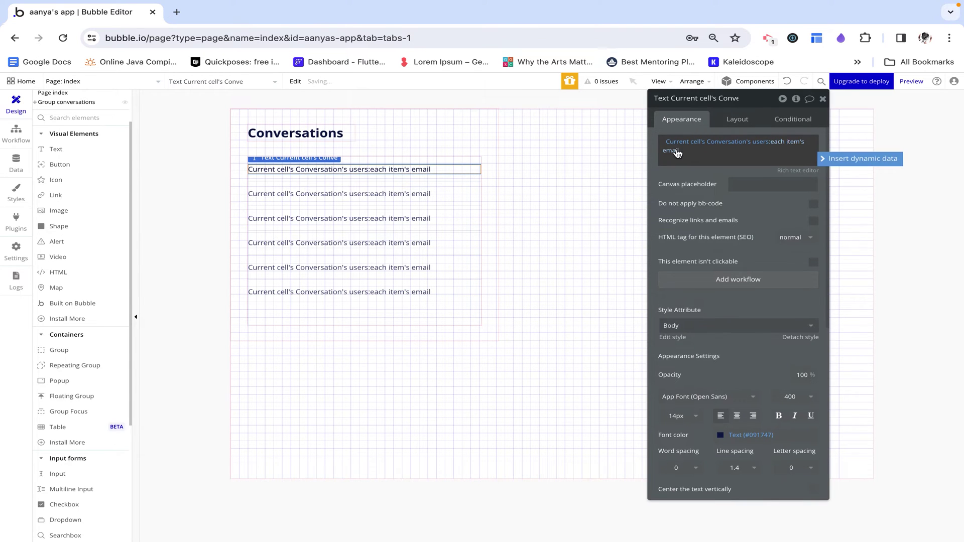
{"action": "left_click", "coordinate": [673, 151]}
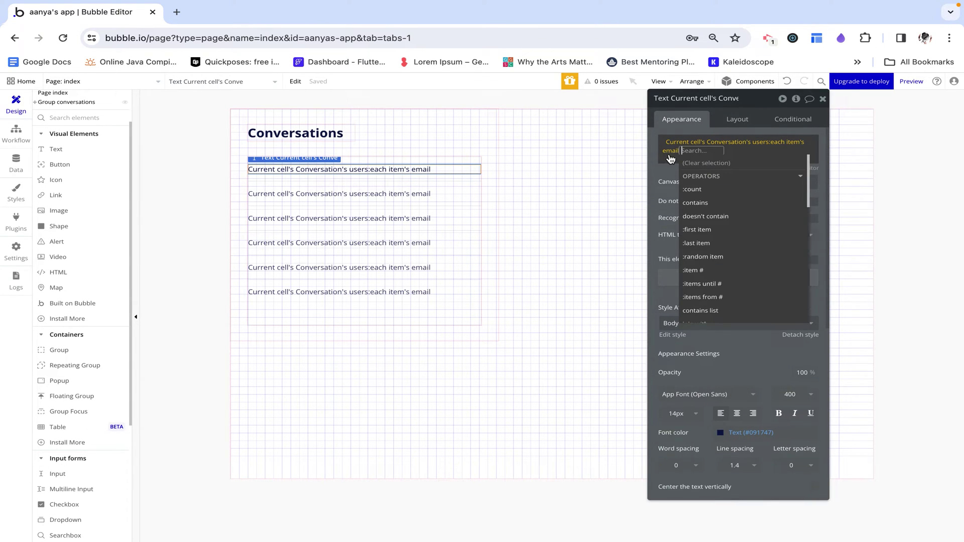
{"action": "scroll", "coordinate": [716, 242], "scroll_direction": "down", "scroll_amount": 5}
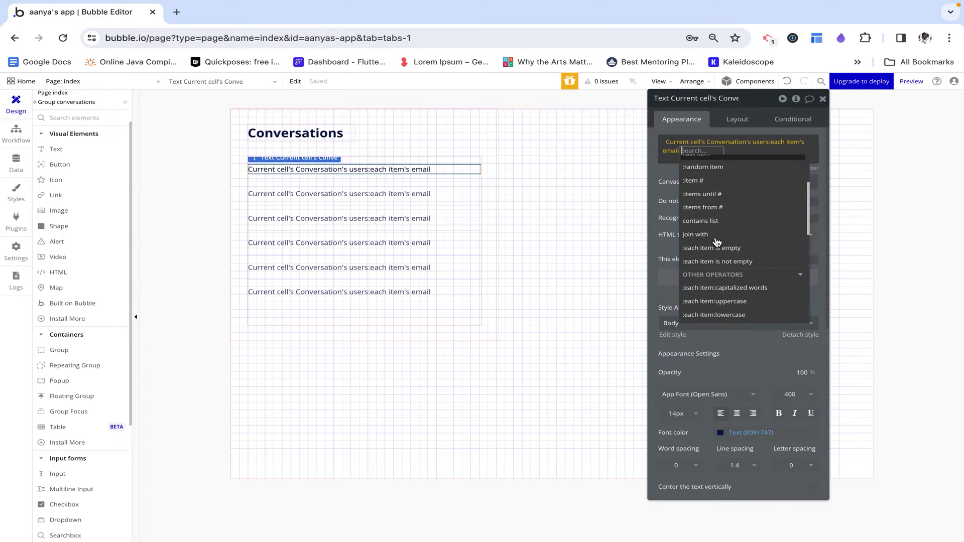
{"action": "scroll", "coordinate": [717, 242], "scroll_direction": "down", "scroll_amount": 5}
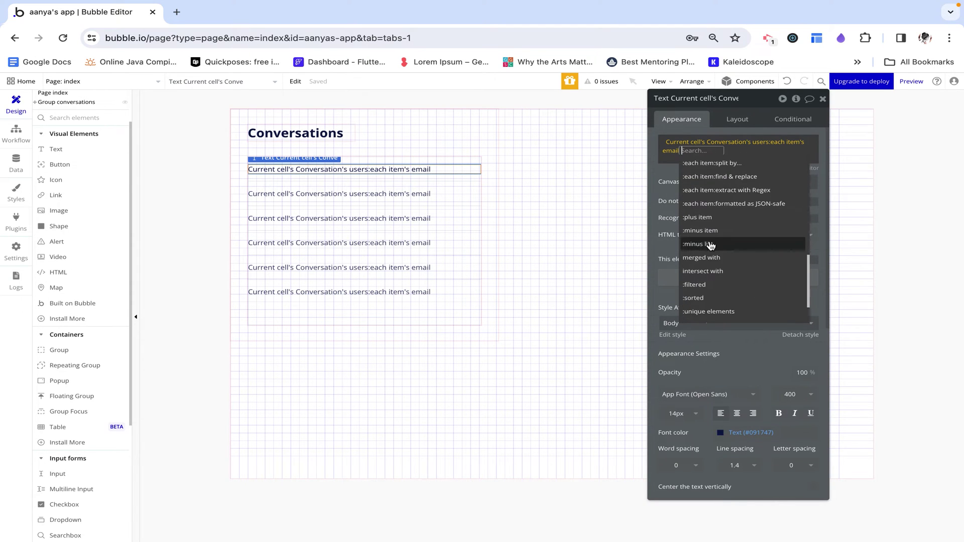
{"action": "left_click", "coordinate": [709, 232]}
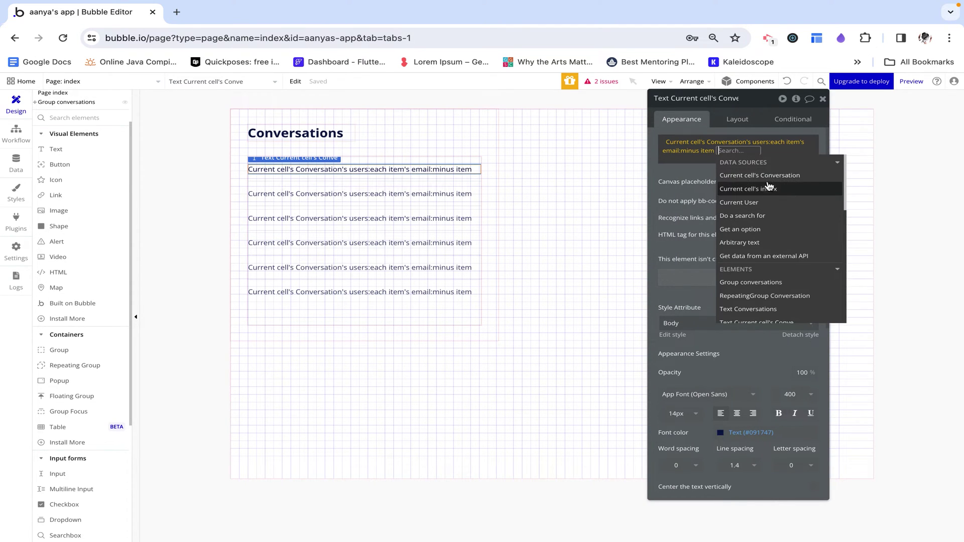
{"action": "left_click", "coordinate": [761, 203]}
{"action": "left_click", "coordinate": [779, 216]}
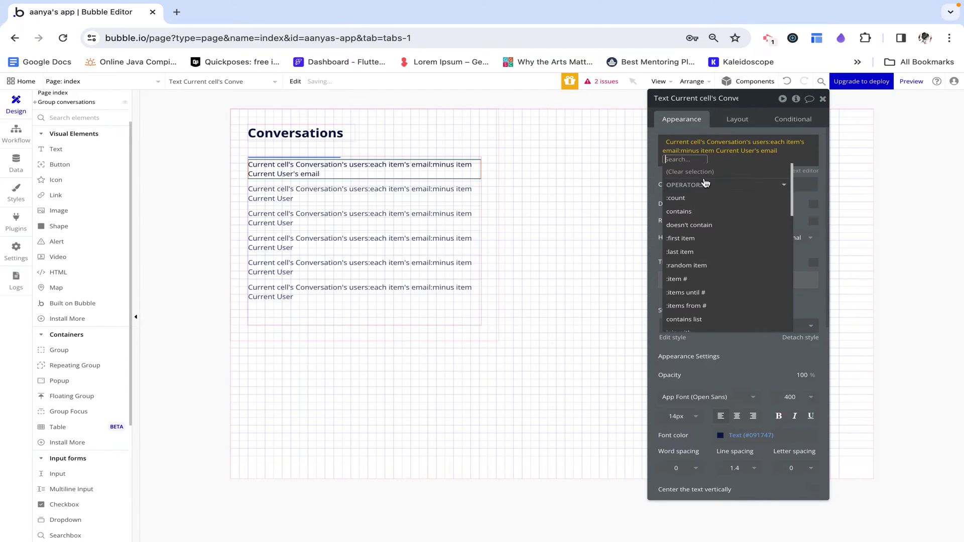
{"action": "left_click", "coordinate": [656, 177]}
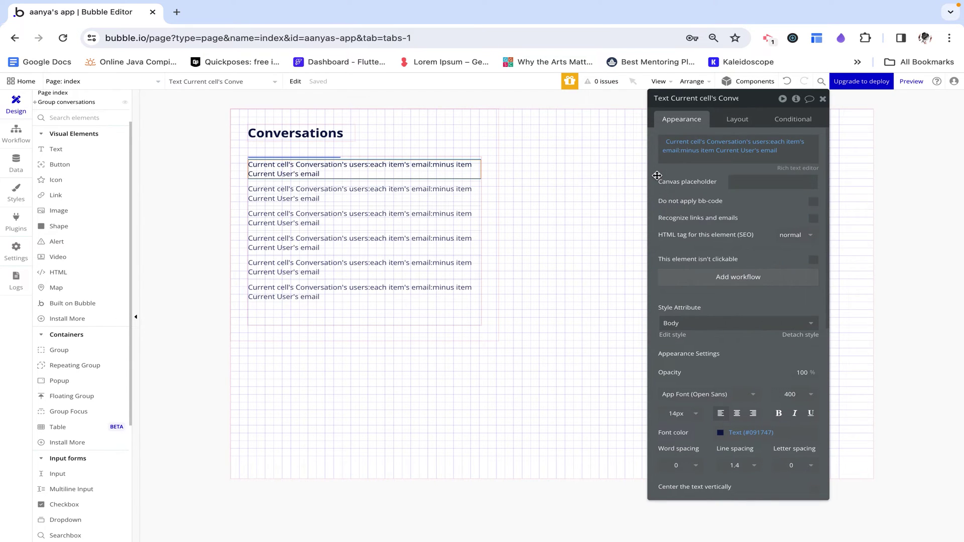
{"action": "left_click", "coordinate": [823, 100]}
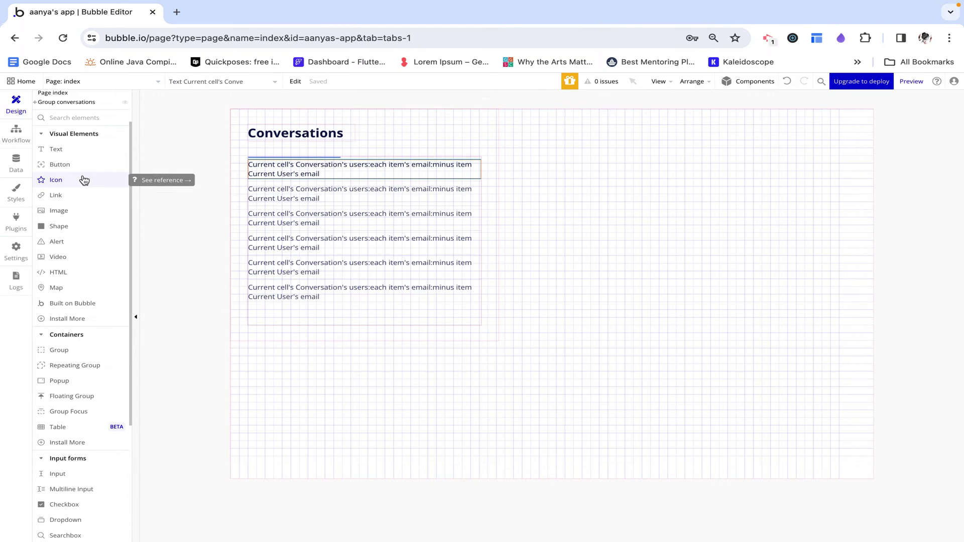
Group the participants' email text into its own container inside the repeating group's cell.
{"action": "left_click_drag", "start_coordinate": [90, 179], "coordinate": [303, 170]}
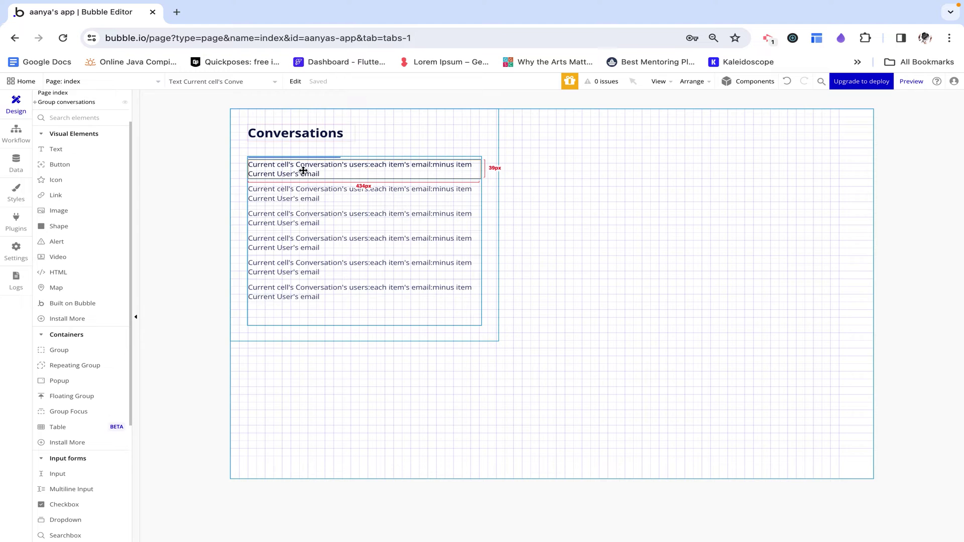
{"action": "right_click", "coordinate": [303, 170]}
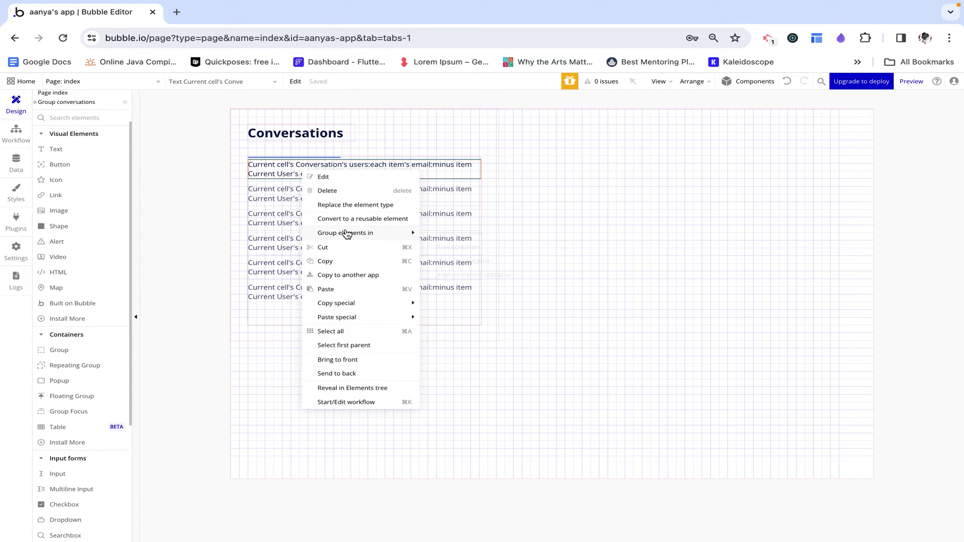
{"action": "mouse_move", "coordinate": [346, 234]}
{"action": "left_click", "coordinate": [455, 247]}
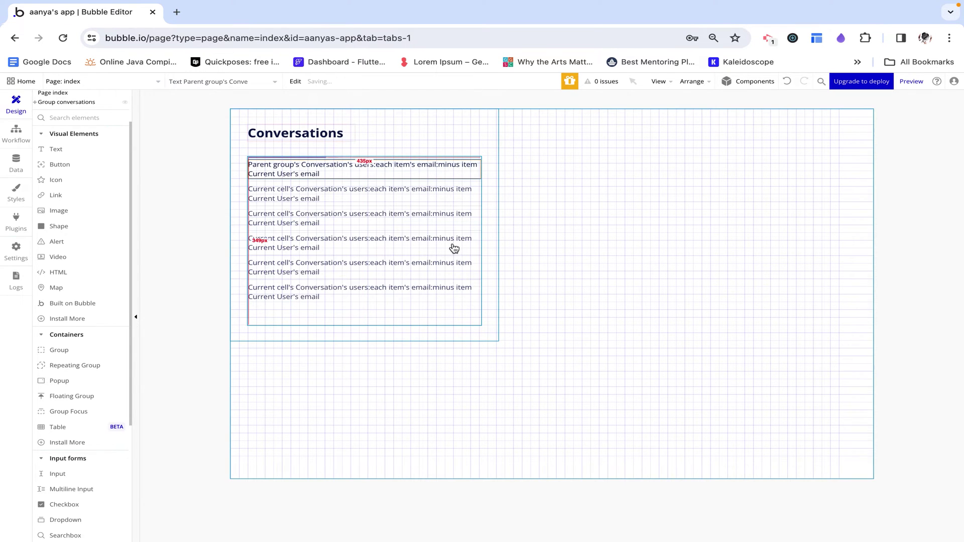
Expand the elements tree down to Group Conversation inside the repeating group and open that group's properties.
{"action": "left_click", "coordinate": [306, 157]}
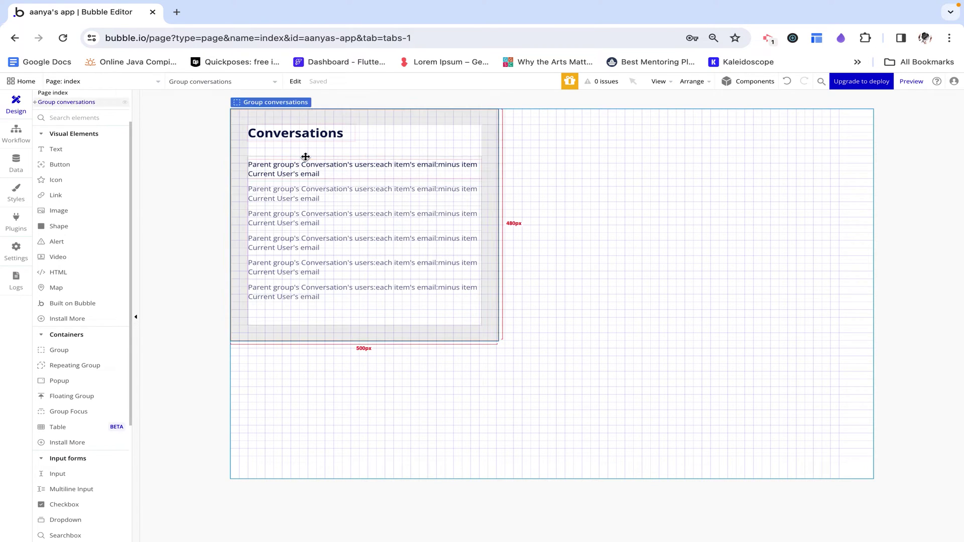
{"action": "scroll", "coordinate": [112, 144], "scroll_direction": "up", "scroll_amount": 2}
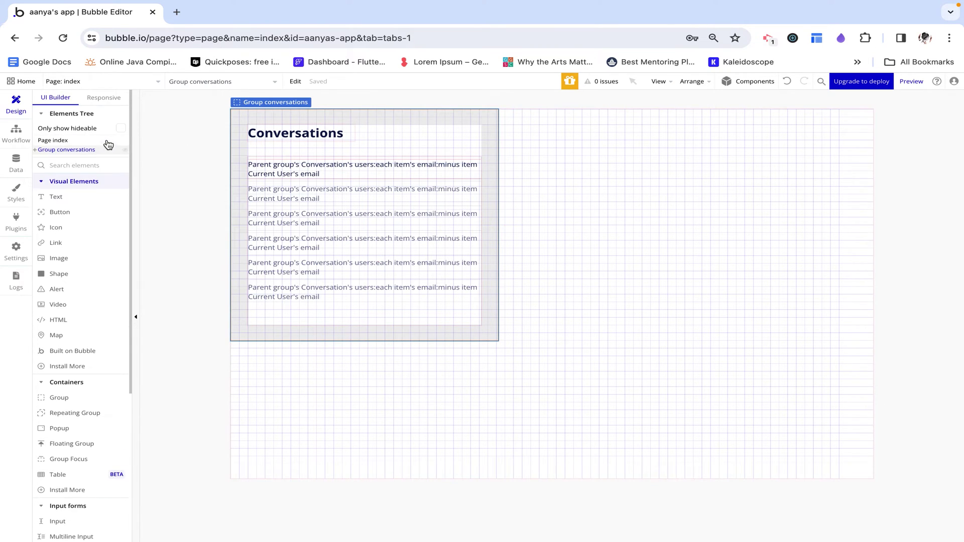
{"action": "left_click", "coordinate": [40, 152]}
{"action": "left_click", "coordinate": [39, 152]}
{"action": "left_click", "coordinate": [36, 151]}
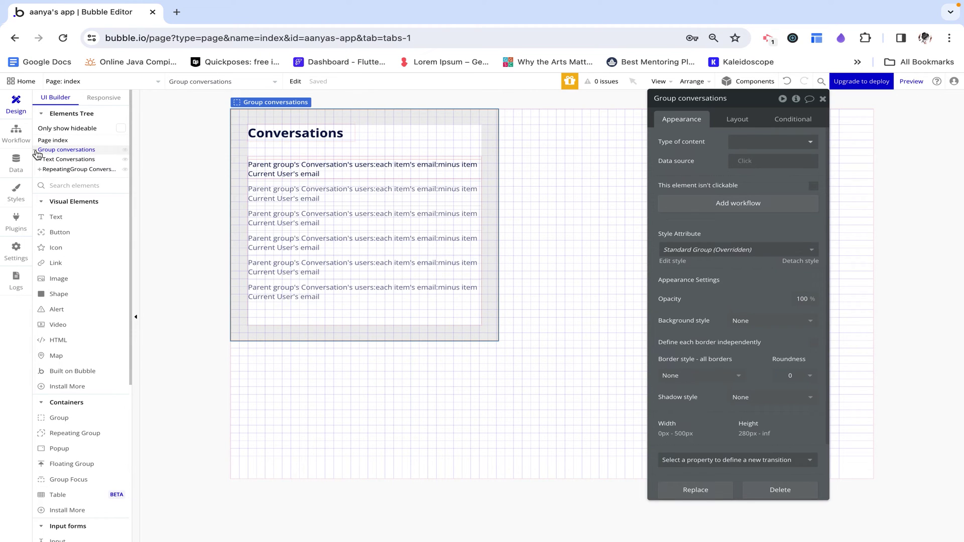
{"action": "left_click", "coordinate": [45, 170]}
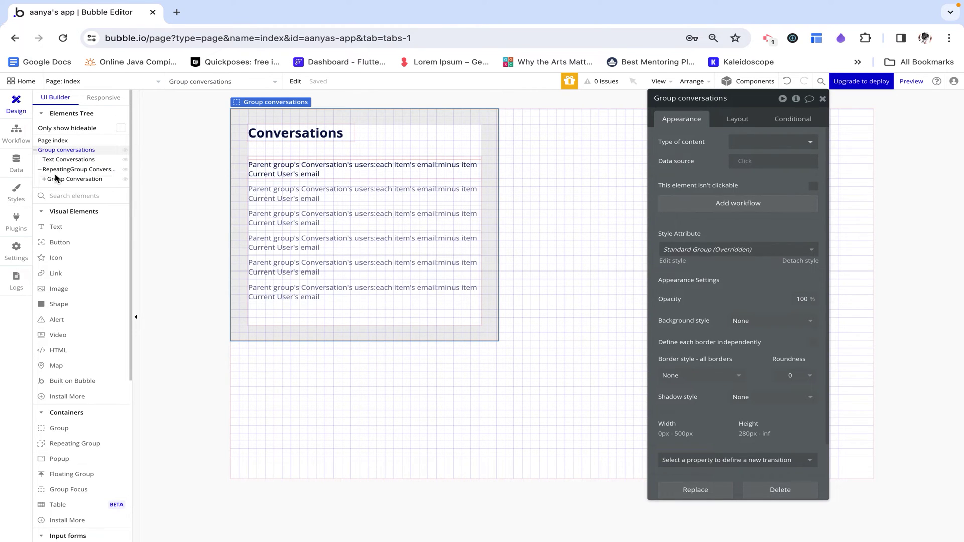
{"action": "left_click", "coordinate": [58, 180]}
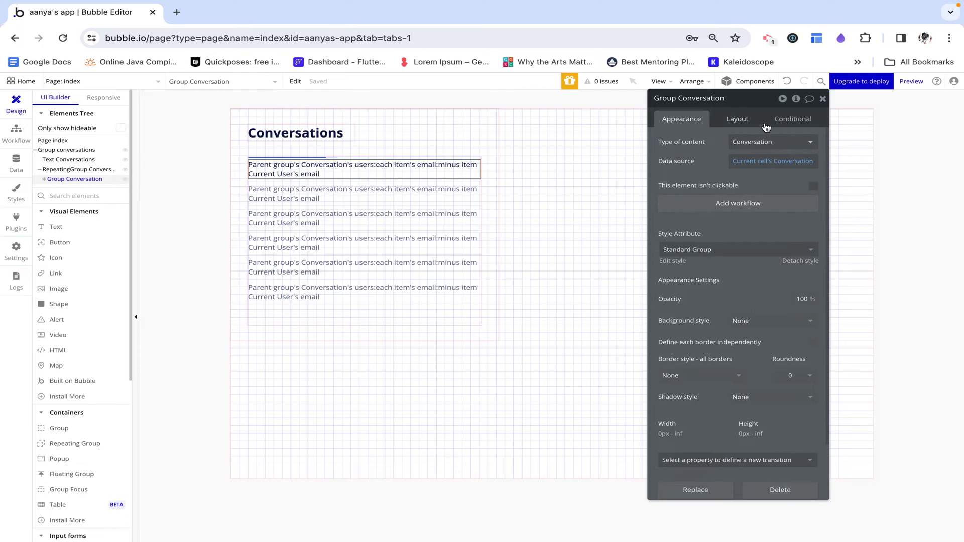
{"action": "scroll", "coordinate": [746, 263], "scroll_direction": "down", "scroll_amount": 2}
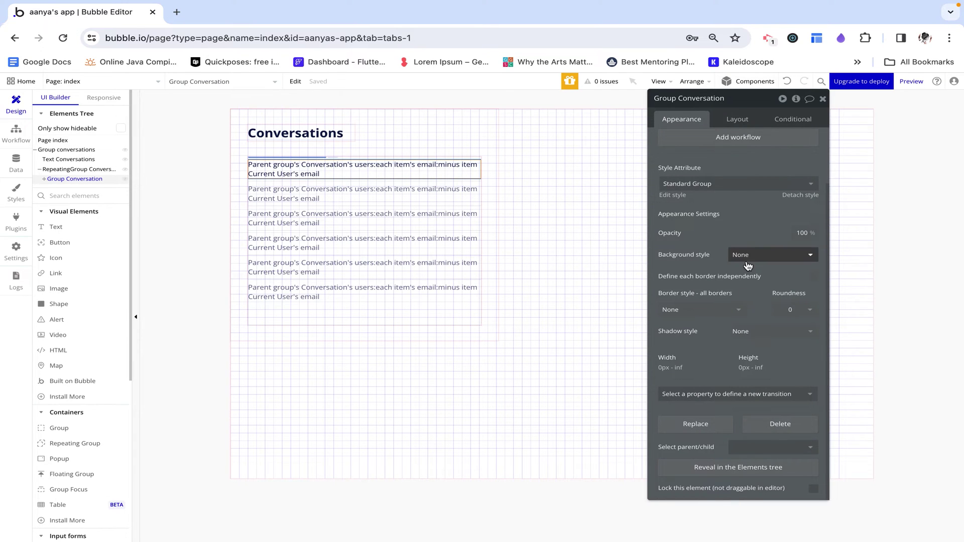
{"action": "left_click", "coordinate": [799, 124]}
{"action": "left_click", "coordinate": [744, 150]}
{"action": "left_click", "coordinate": [695, 147]}
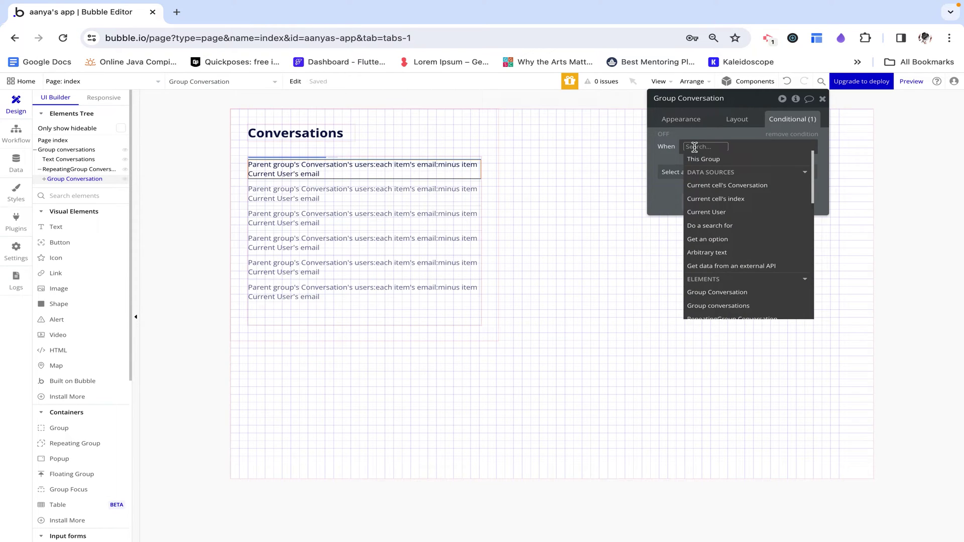
{"action": "left_click", "coordinate": [714, 186]}
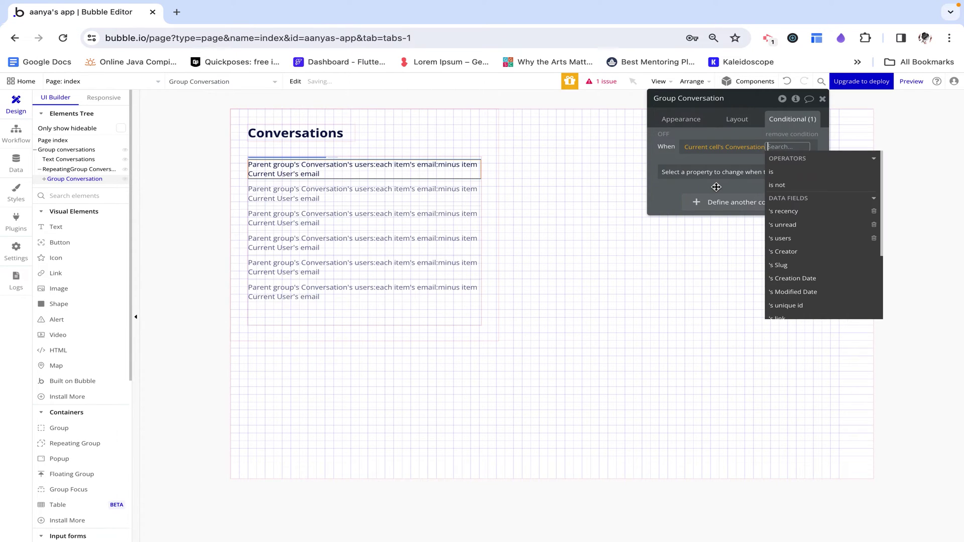
{"action": "left_click", "coordinate": [812, 225]}
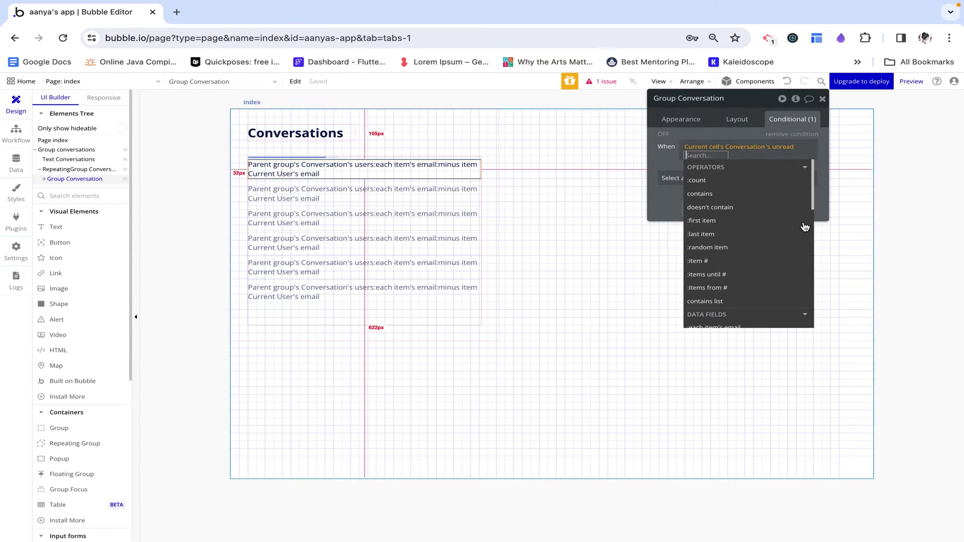
{"action": "left_click", "coordinate": [707, 197]}
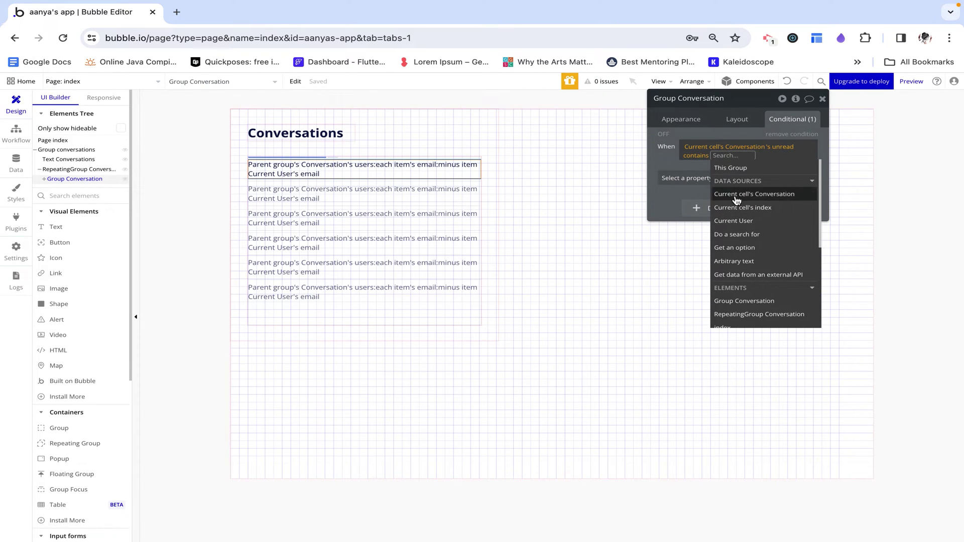
{"action": "left_click", "coordinate": [685, 169]}
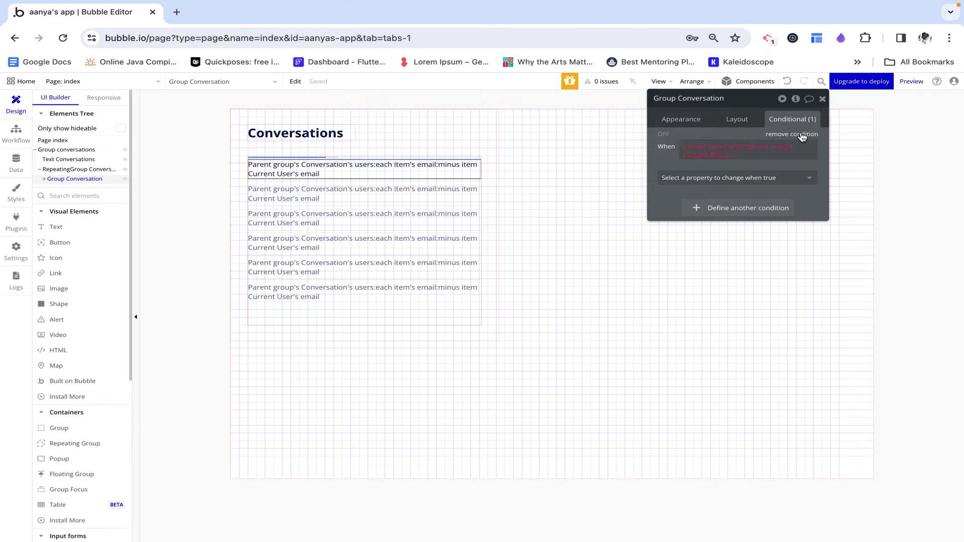
{"action": "left_click", "coordinate": [801, 134]}
{"action": "left_click", "coordinate": [822, 99]}
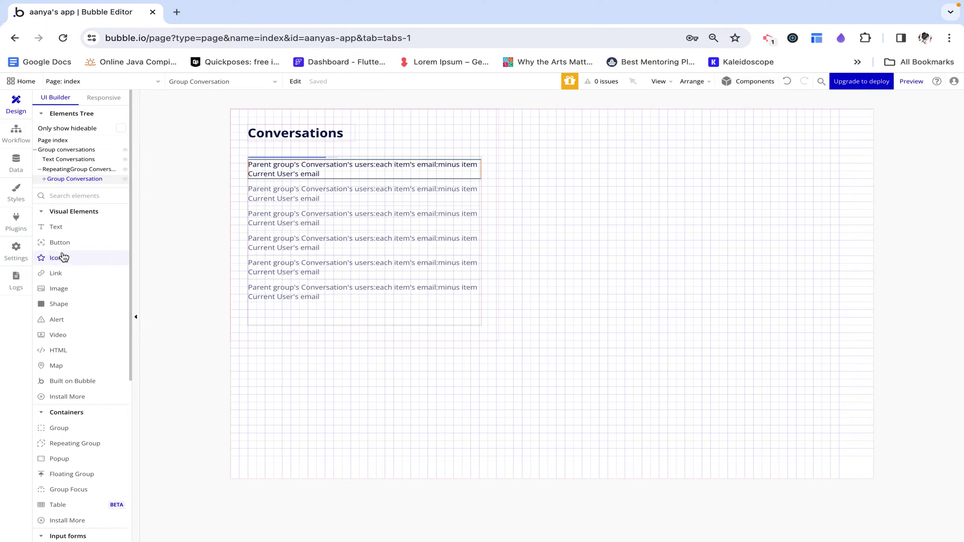
Add an icon before the participants' email text in the first cell's Group Conversation and make it a solid circle.
{"action": "left_click_drag", "start_coordinate": [62, 259], "coordinate": [254, 172]}
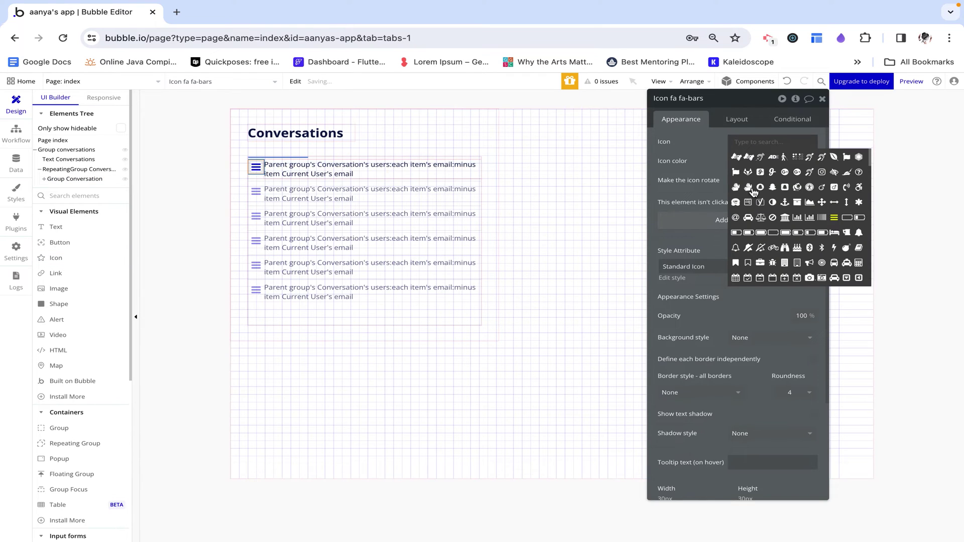
{"action": "type", "text": "circl"}
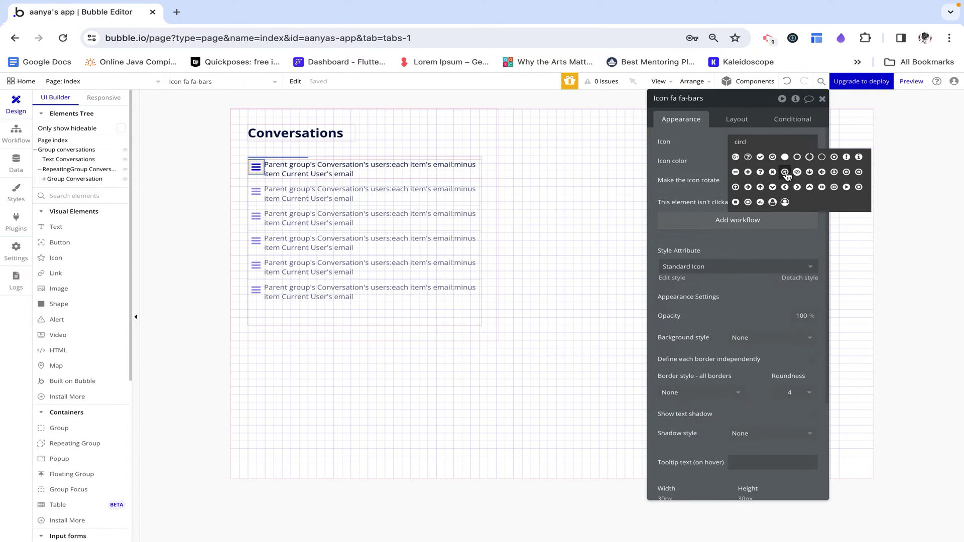
{"action": "left_click", "coordinate": [785, 174]}
Set the circle icon's width and height to 20 px and centre it vertically in its row.
{"action": "left_click", "coordinate": [731, 121]}
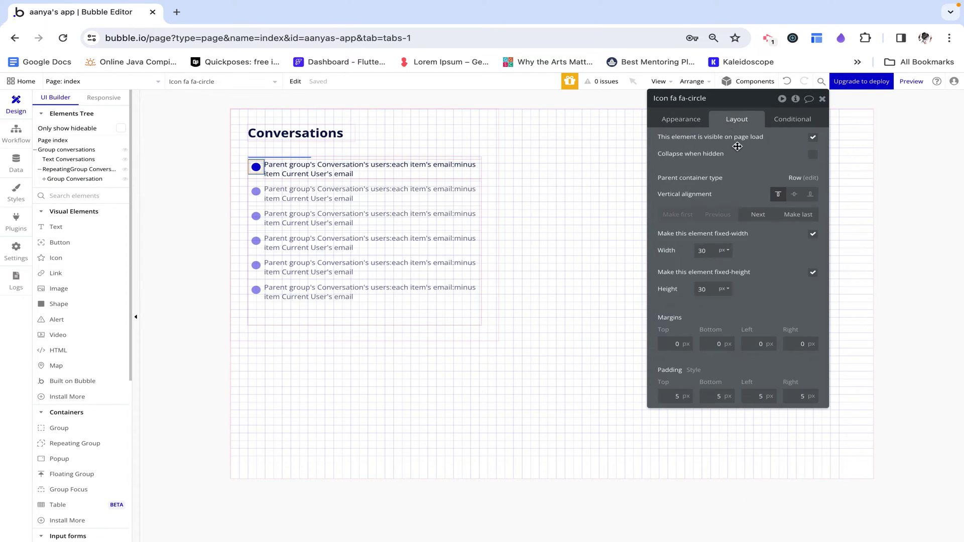
{"action": "left_click", "coordinate": [710, 253]}
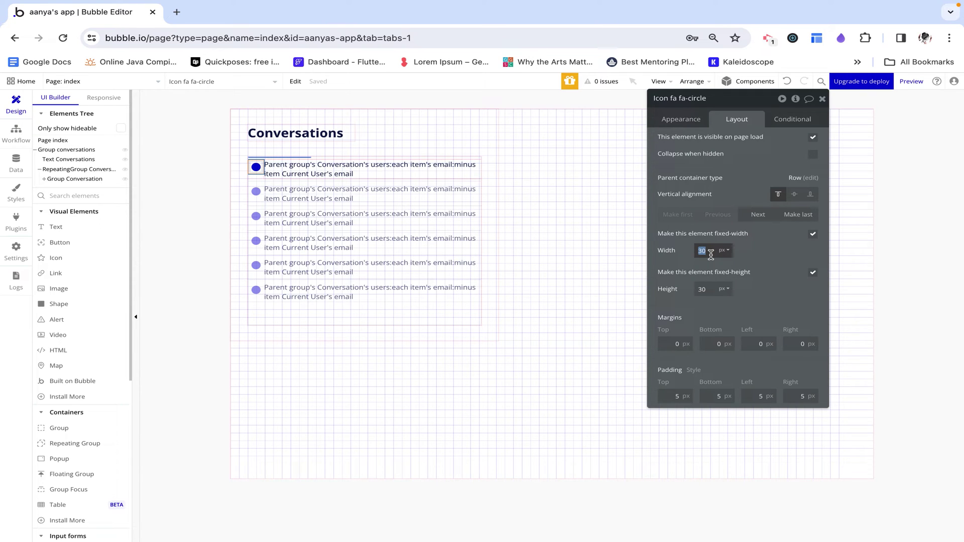
{"action": "type", "text": "20"}
{"action": "left_click", "coordinate": [704, 290]}
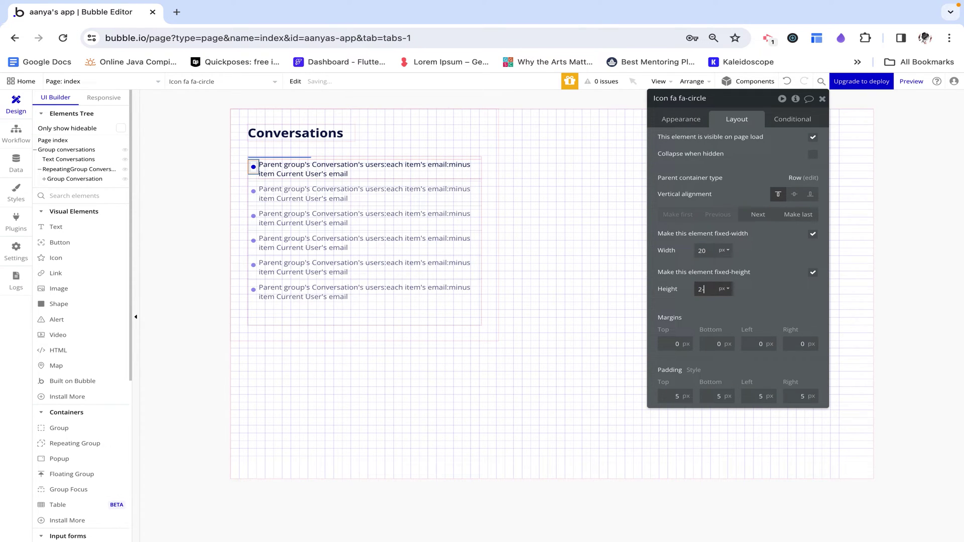
{"action": "type", "text": "2"}
{"action": "key", "text": "Return"}
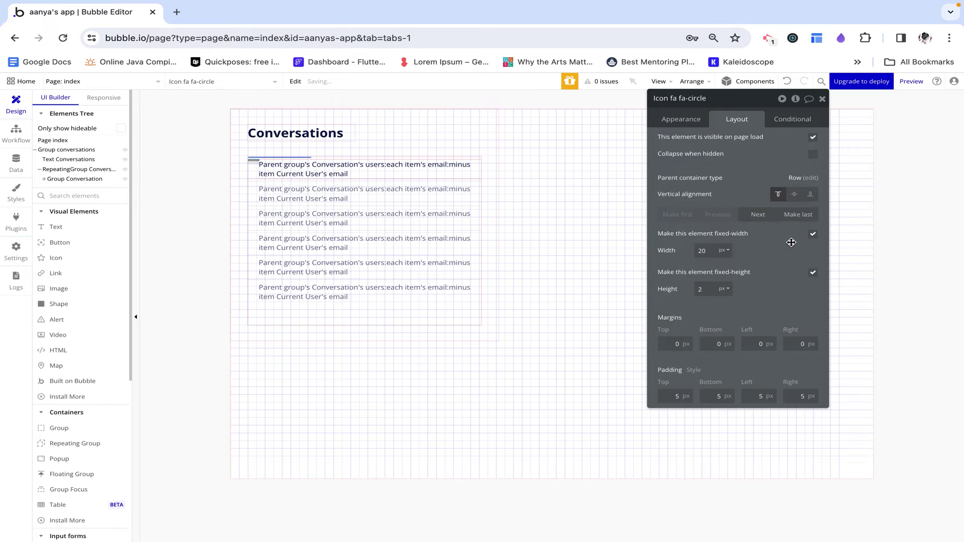
{"action": "left_click", "coordinate": [794, 195]}
{"action": "left_click", "coordinate": [705, 288]}
{"action": "key", "text": "Return"}
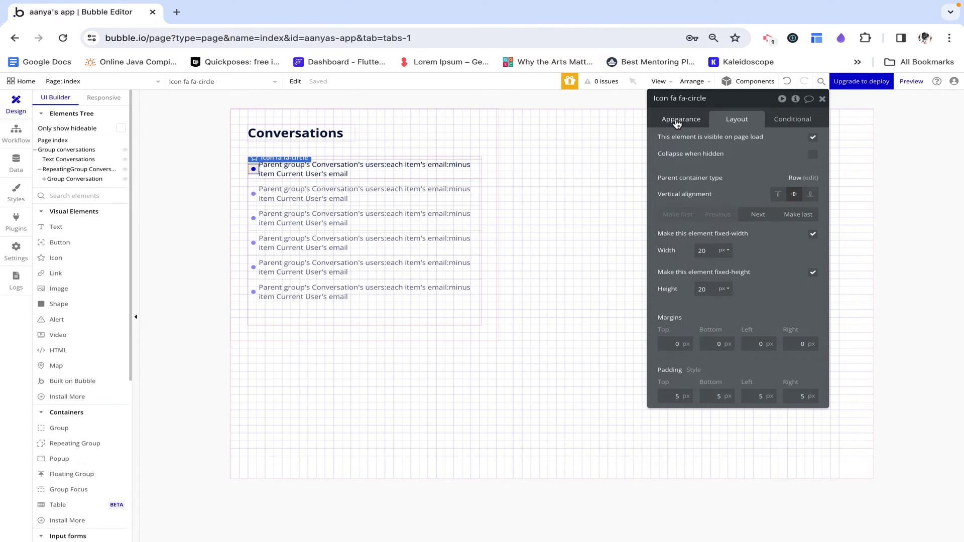
Set the column gap of Group Conversation to 16 px.
{"action": "left_click", "coordinate": [254, 177]}
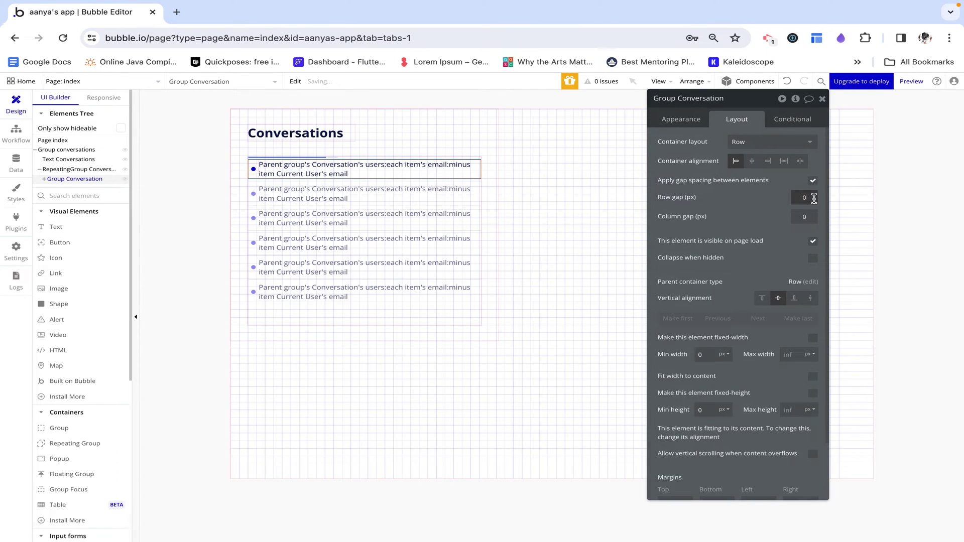
{"action": "left_click", "coordinate": [796, 211]}
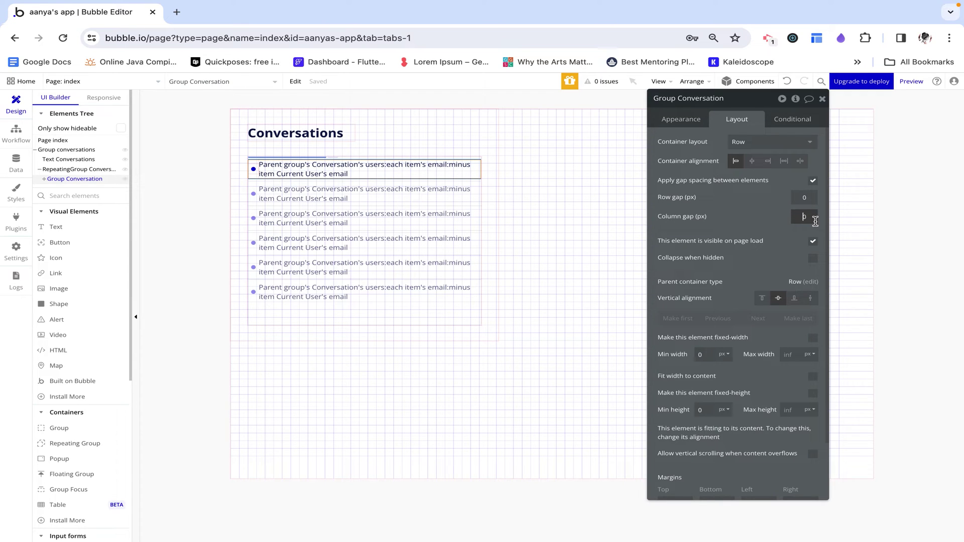
{"action": "type", "text": "16"}
{"action": "key", "text": "Return"}
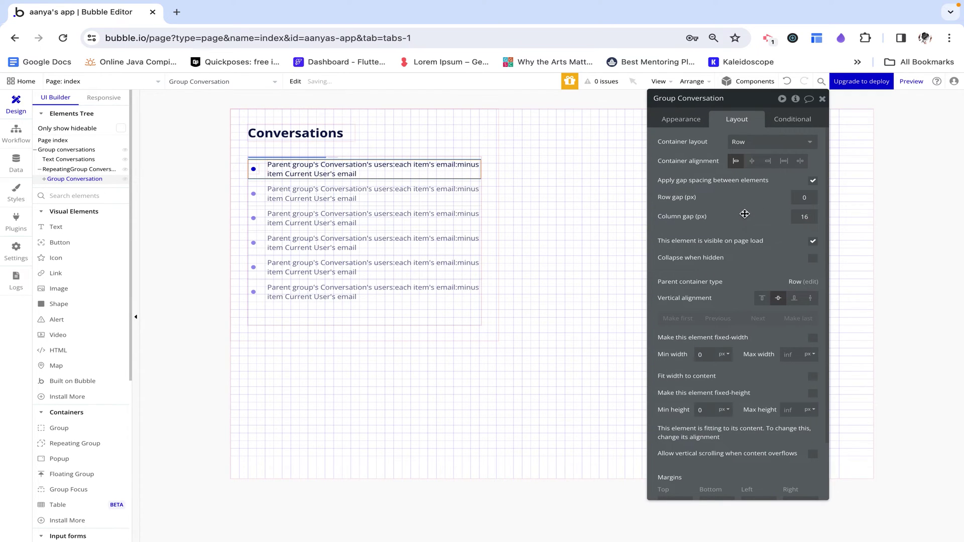
Make the circle icon collapse when hidden and not visible on page load.
{"action": "left_click", "coordinate": [255, 172]}
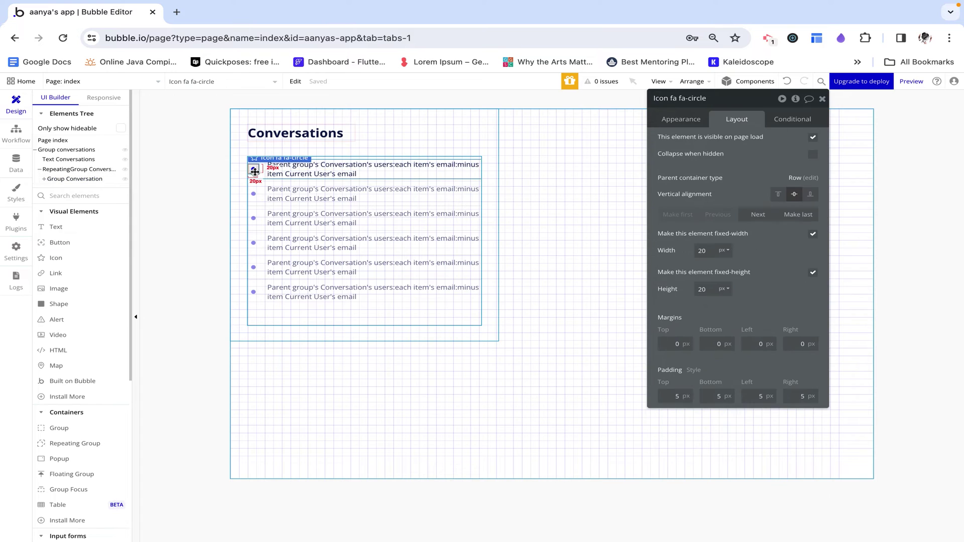
{"action": "left_click", "coordinate": [795, 118]}
{"action": "left_click", "coordinate": [743, 121]}
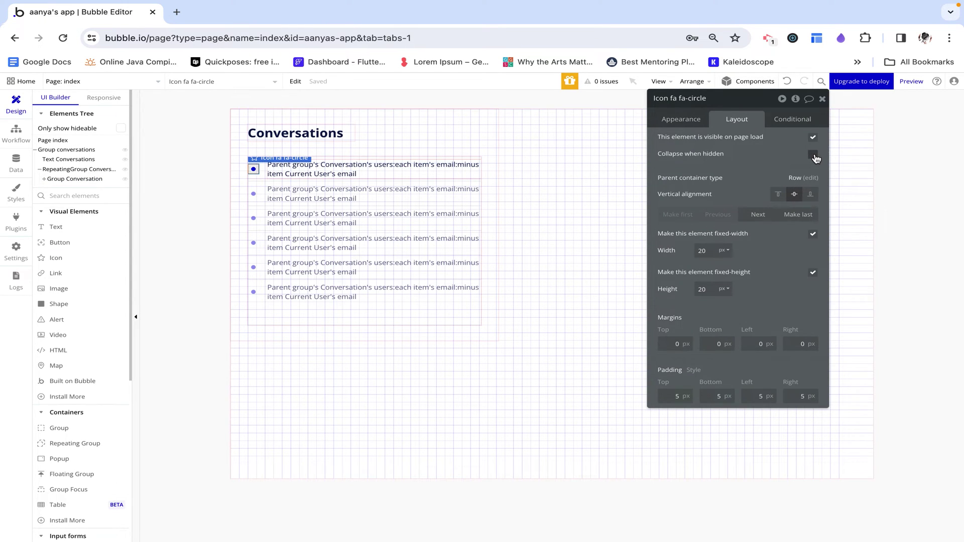
{"action": "left_click", "coordinate": [814, 155]}
{"action": "left_click", "coordinate": [812, 137]}
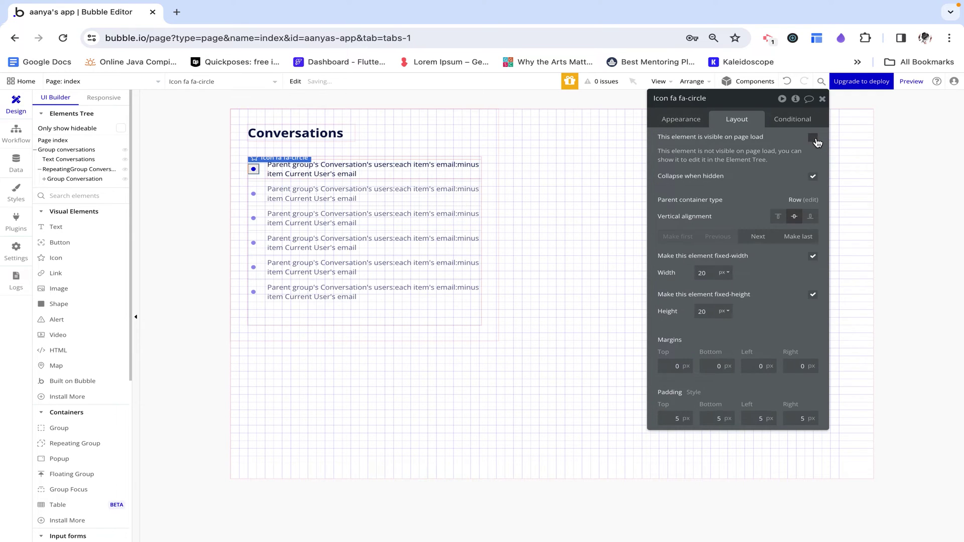
Add a condition that makes the circle icon visible when Parent group's Conversation's unread contains Current User.
{"action": "left_click", "coordinate": [792, 123]}
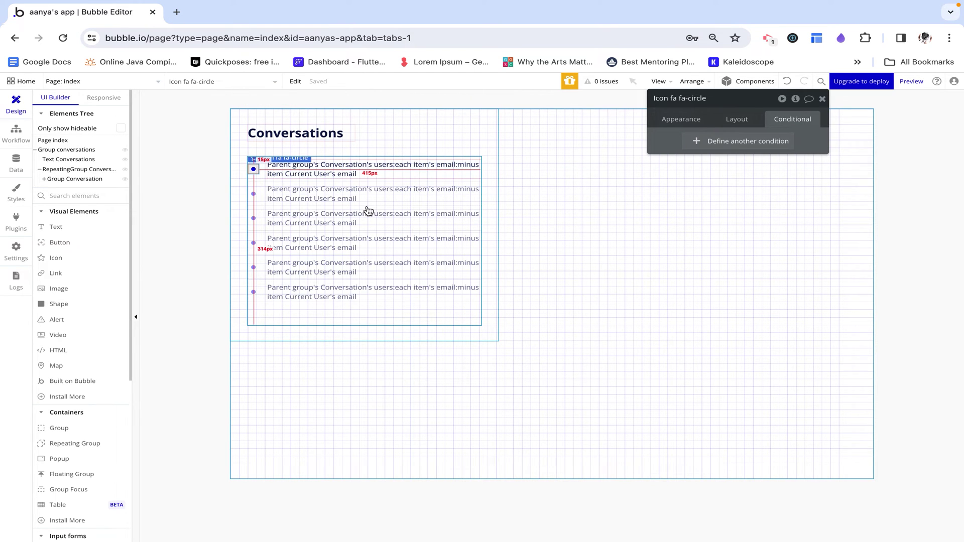
{"action": "left_click", "coordinate": [708, 145]}
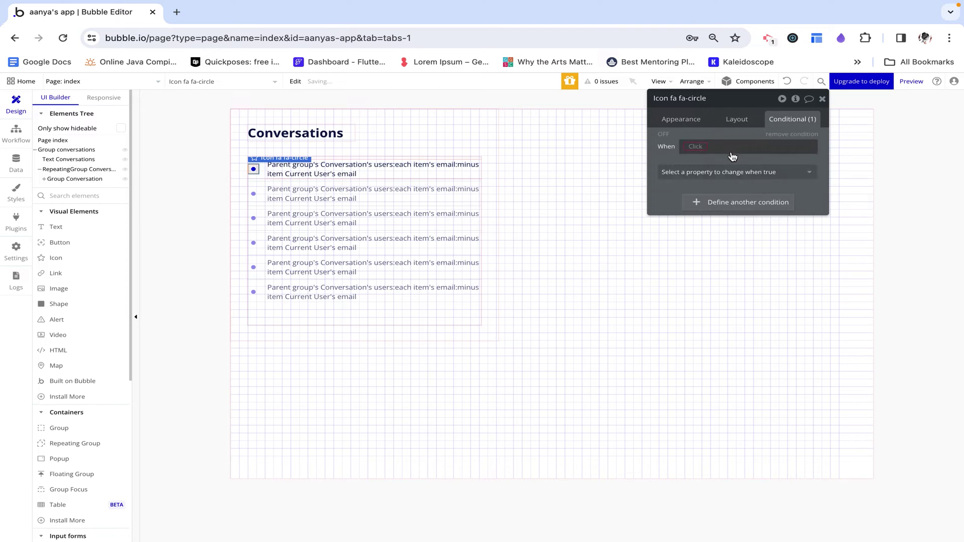
{"action": "left_click", "coordinate": [697, 147]}
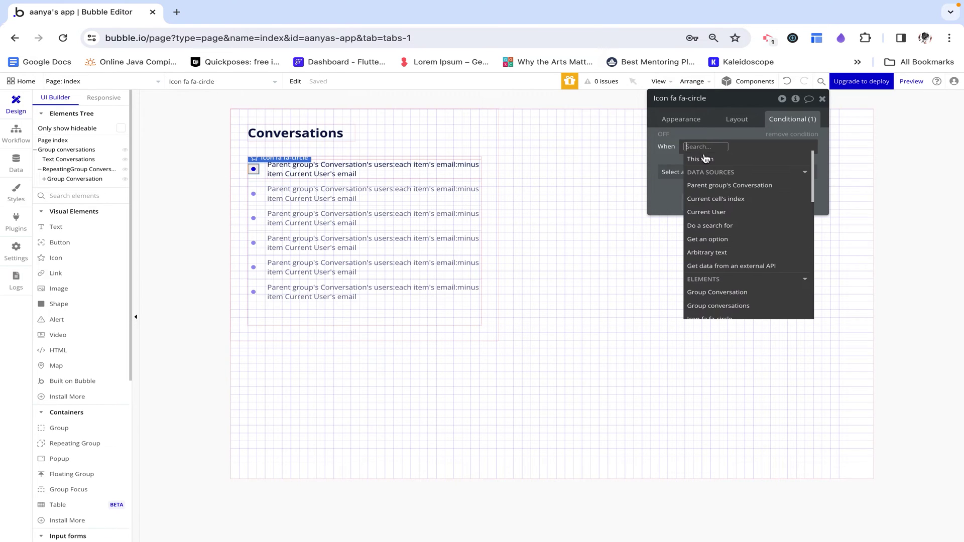
{"action": "left_click", "coordinate": [709, 185]}
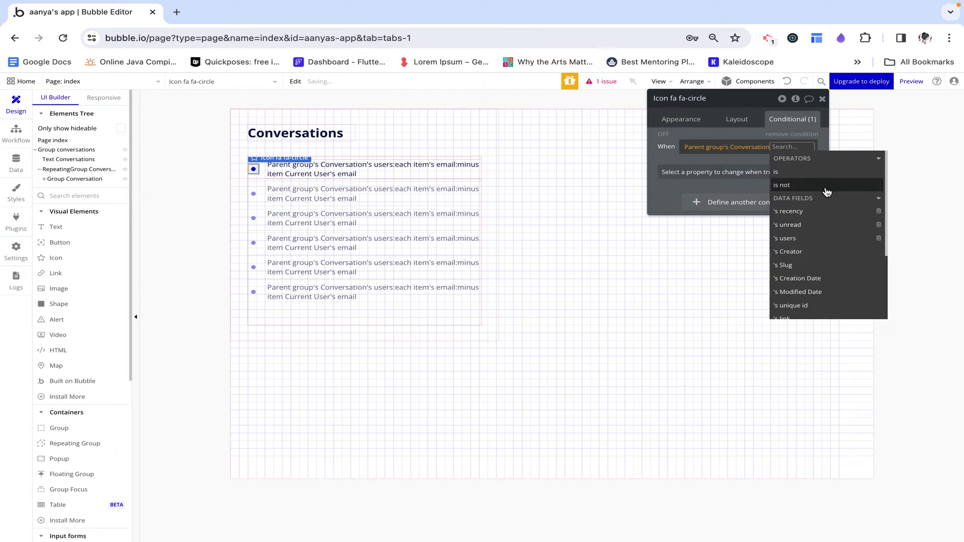
{"action": "left_click", "coordinate": [793, 224]}
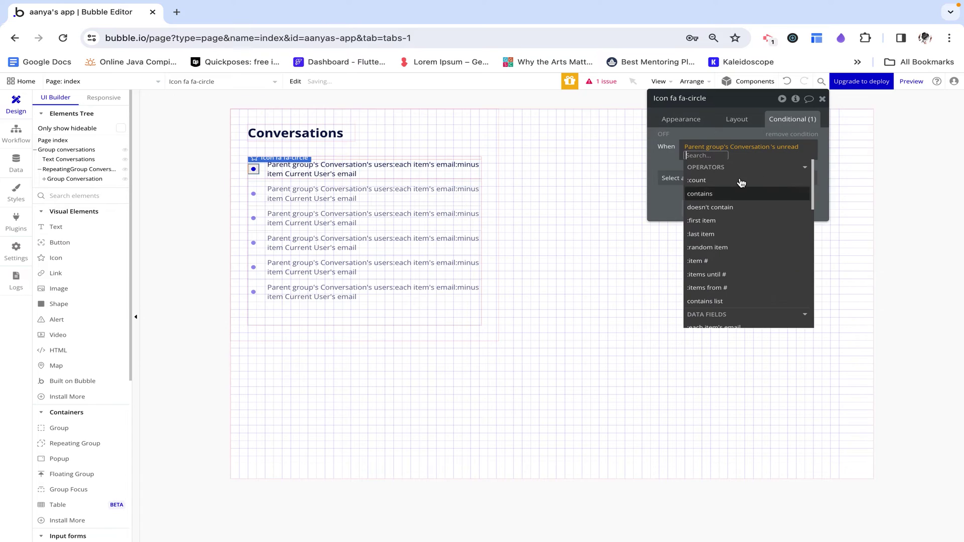
{"action": "left_click", "coordinate": [716, 195]}
{"action": "left_click", "coordinate": [743, 218]}
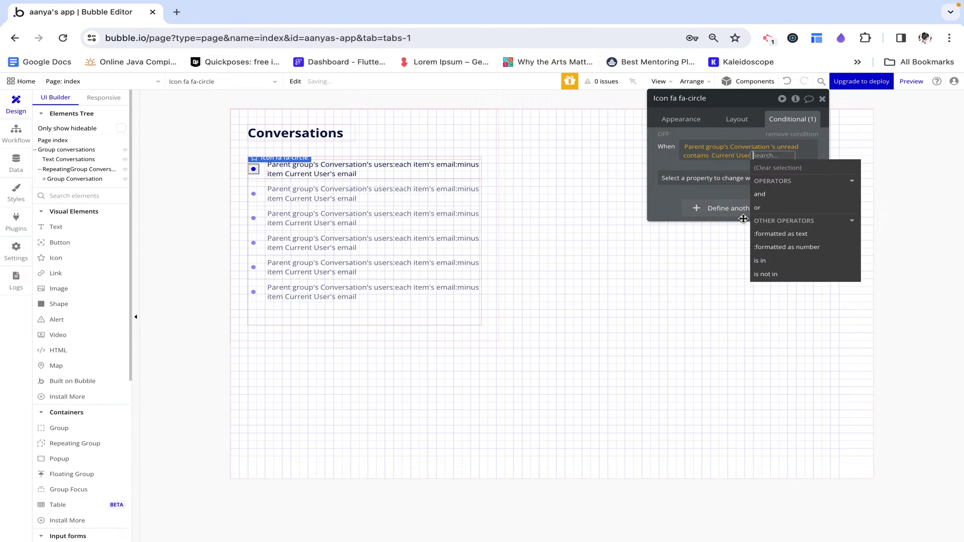
{"action": "left_click", "coordinate": [666, 156]}
{"action": "left_click", "coordinate": [722, 178]}
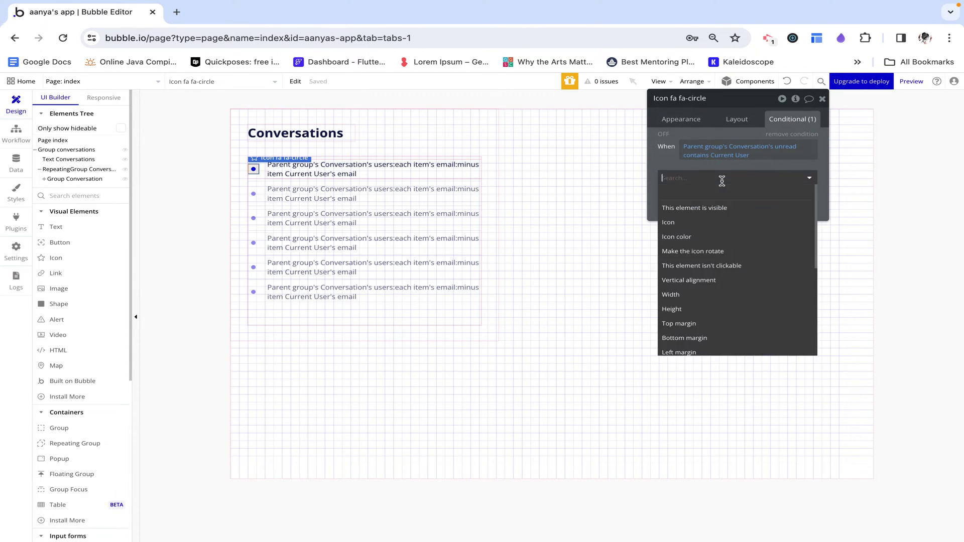
{"action": "left_click", "coordinate": [694, 208]}
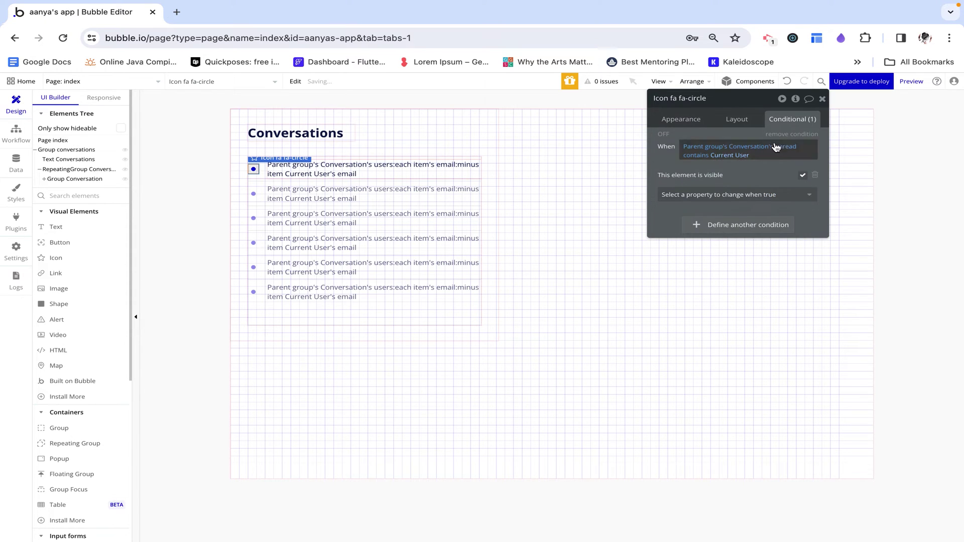
{"action": "left_click", "coordinate": [821, 99]}
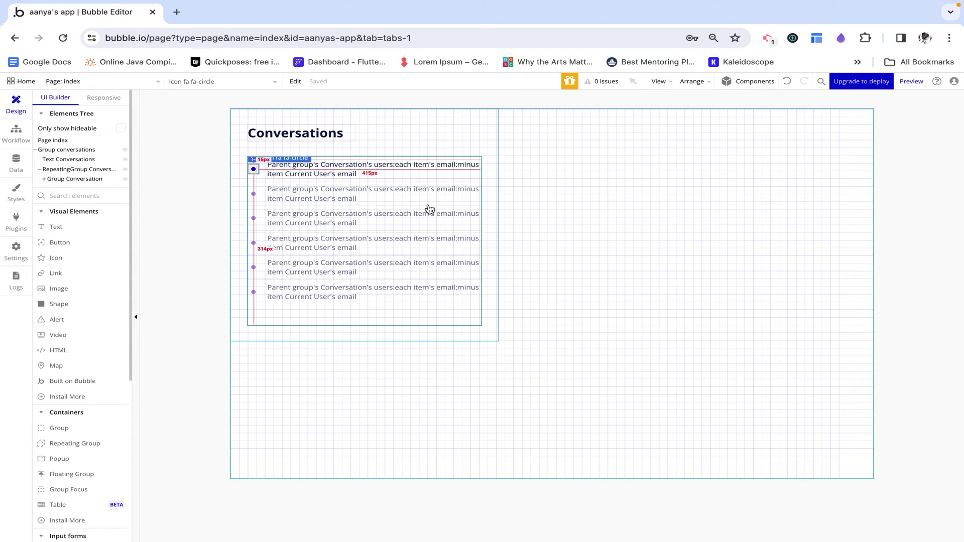
Set the padding of Group Conversation to 8 px on all four sides.
{"action": "double_click", "coordinate": [261, 181]}
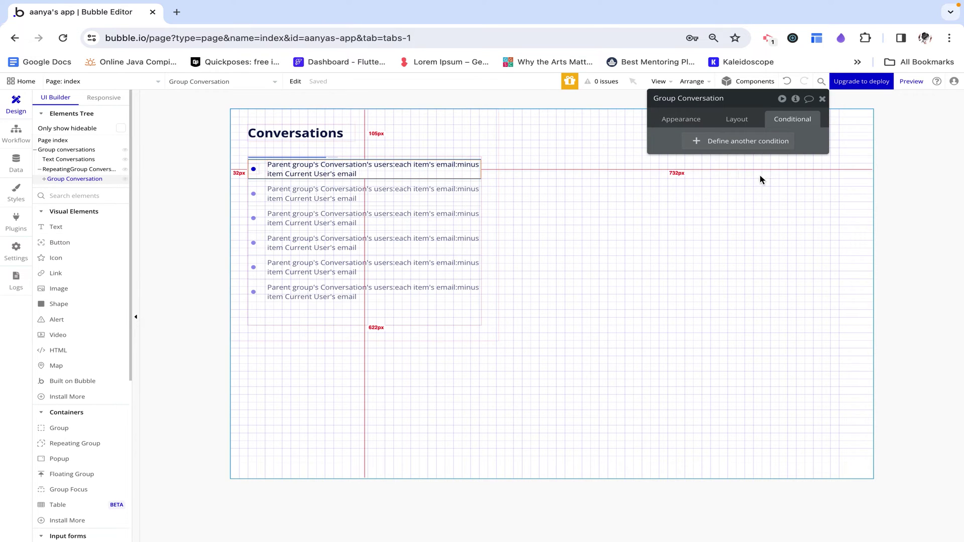
{"action": "left_click", "coordinate": [736, 119]}
{"action": "scroll", "coordinate": [695, 390], "scroll_direction": "down", "scroll_amount": 2}
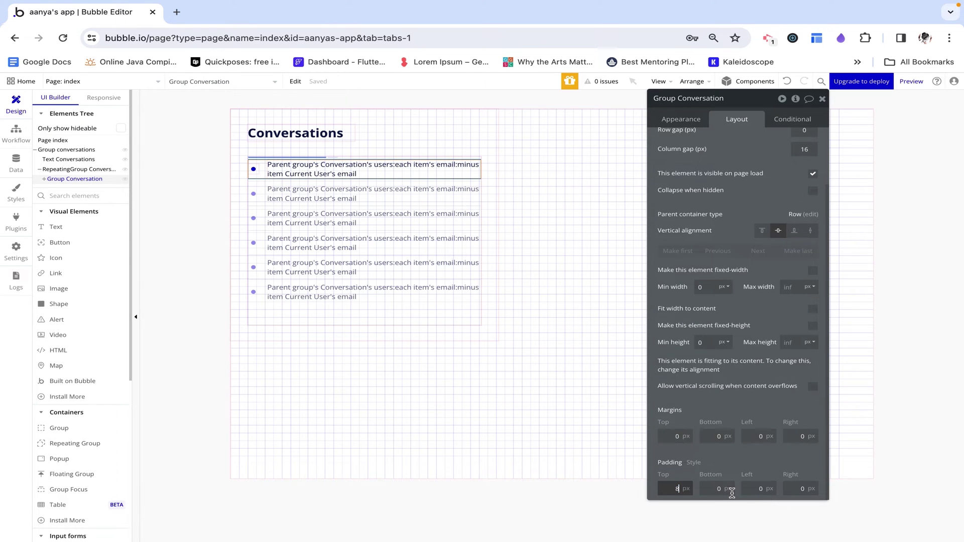
{"action": "left_click", "coordinate": [718, 488]}
{"action": "type", "text": "8"}
{"action": "left_click", "coordinate": [746, 489]}
{"action": "type", "text": "8"}
{"action": "left_click", "coordinate": [792, 488]}
{"action": "type", "text": "8"}
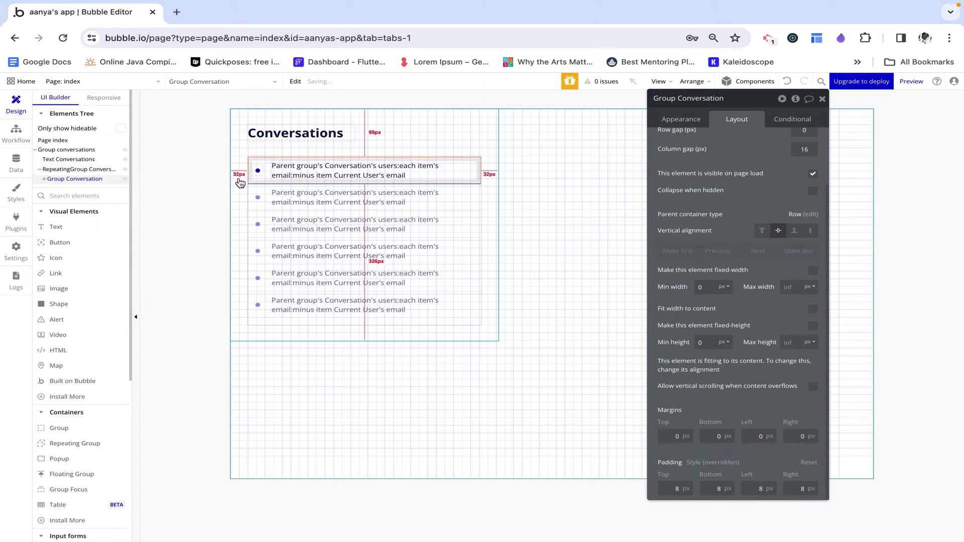
{"action": "left_click", "coordinate": [822, 99]}
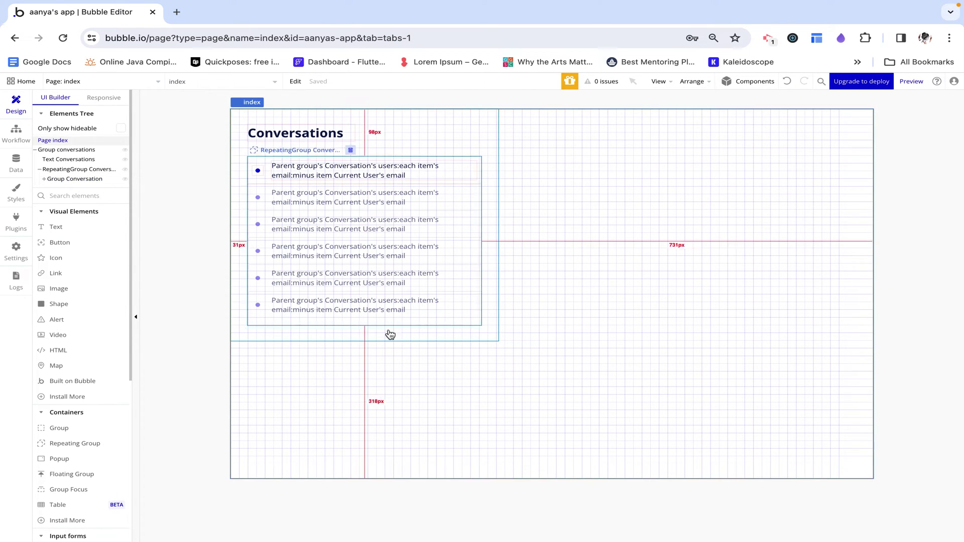
Give Group conversations a fixed height of 700 px.
{"action": "left_click", "coordinate": [594, 230]}
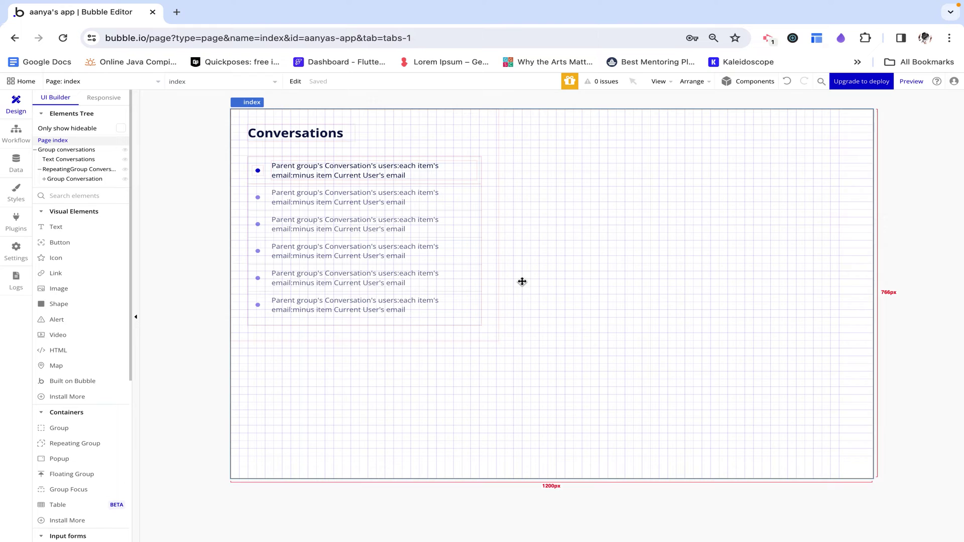
{"action": "left_click", "coordinate": [472, 336]}
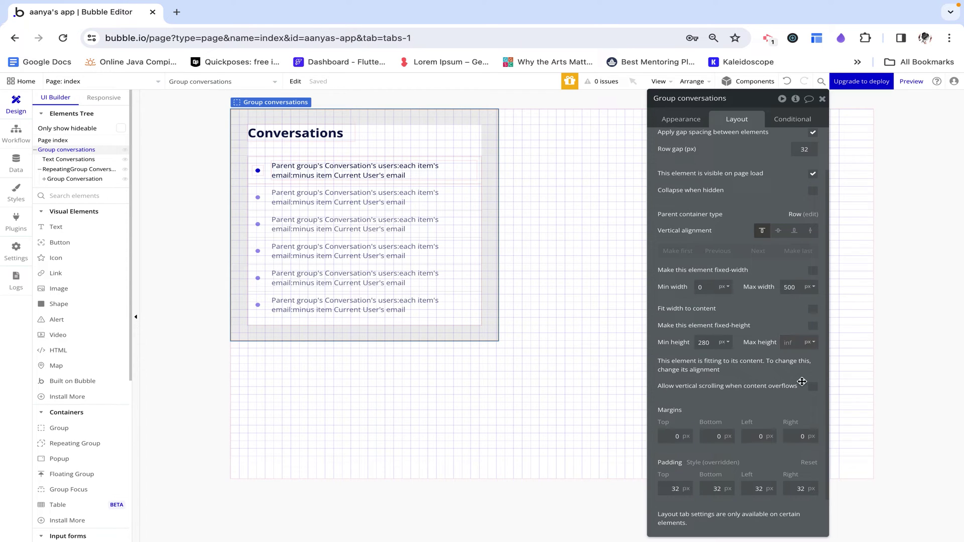
{"action": "double_click", "coordinate": [702, 346]}
{"action": "left_click", "coordinate": [789, 342]}
{"action": "key", "text": "Return"}
{"action": "left_click", "coordinate": [812, 327]}
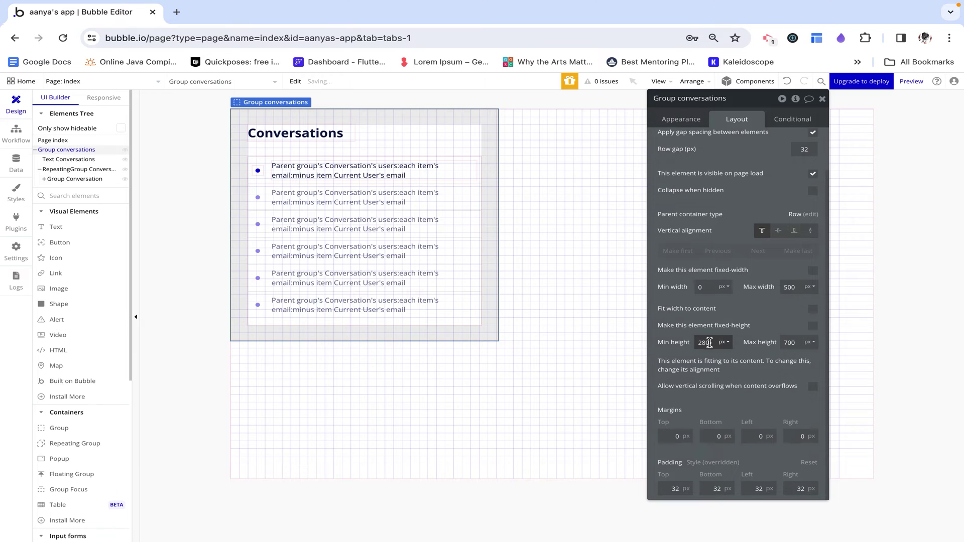
{"action": "type", "text": "00"}
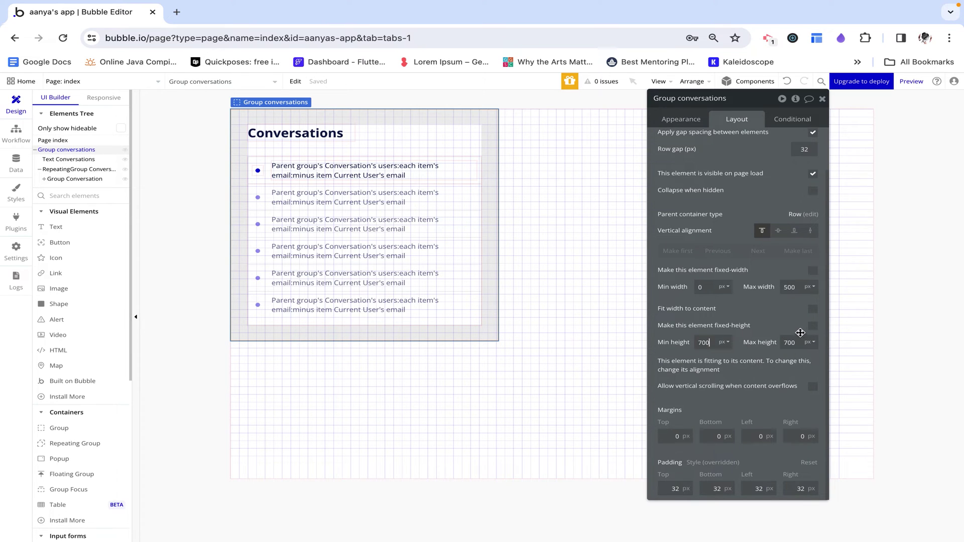
{"action": "left_click", "coordinate": [789, 344]}
{"action": "left_click", "coordinate": [812, 326]}
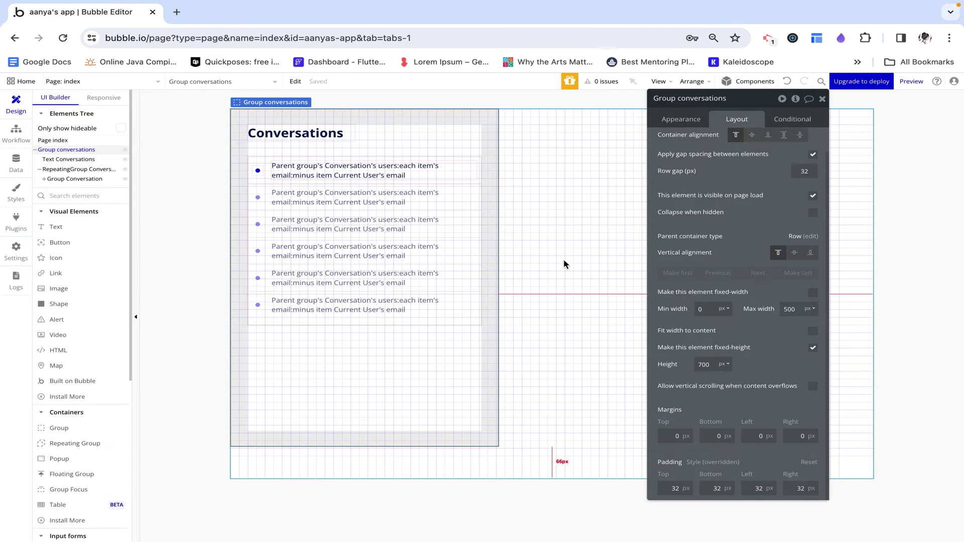
{"action": "left_click", "coordinate": [821, 98]}
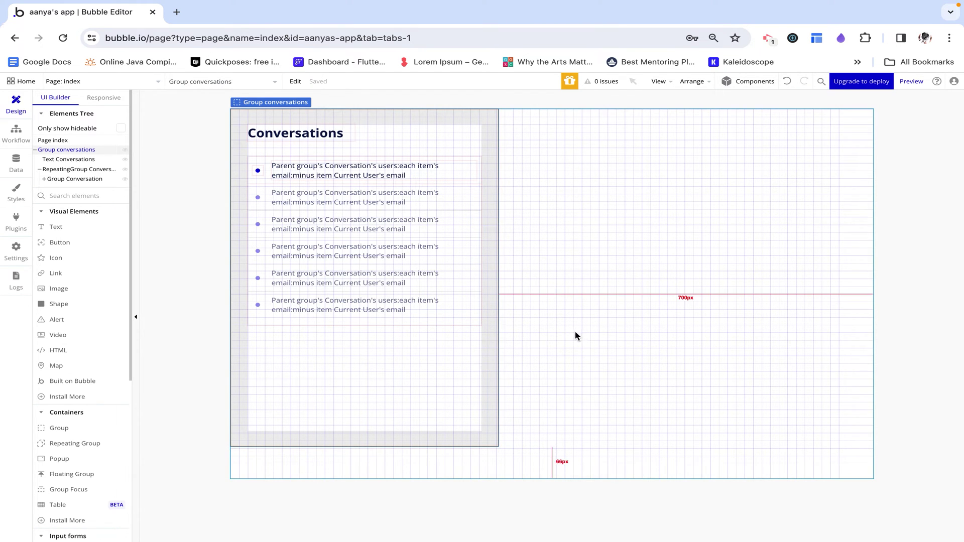
Add a group beside Group conversations, name it Group messages and set its container layout to Align to parent.
{"action": "left_click", "coordinate": [558, 358]}
{"action": "scroll", "coordinate": [65, 376], "scroll_direction": "down", "scroll_amount": 3}
{"action": "left_click_drag", "start_coordinate": [60, 350], "coordinate": [604, 254]}
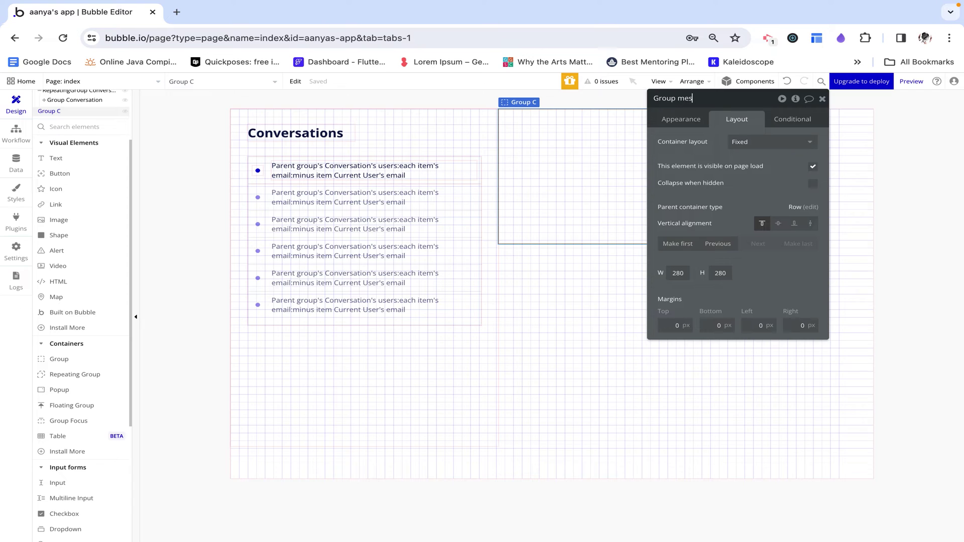
{"action": "left_click", "coordinate": [746, 142]}
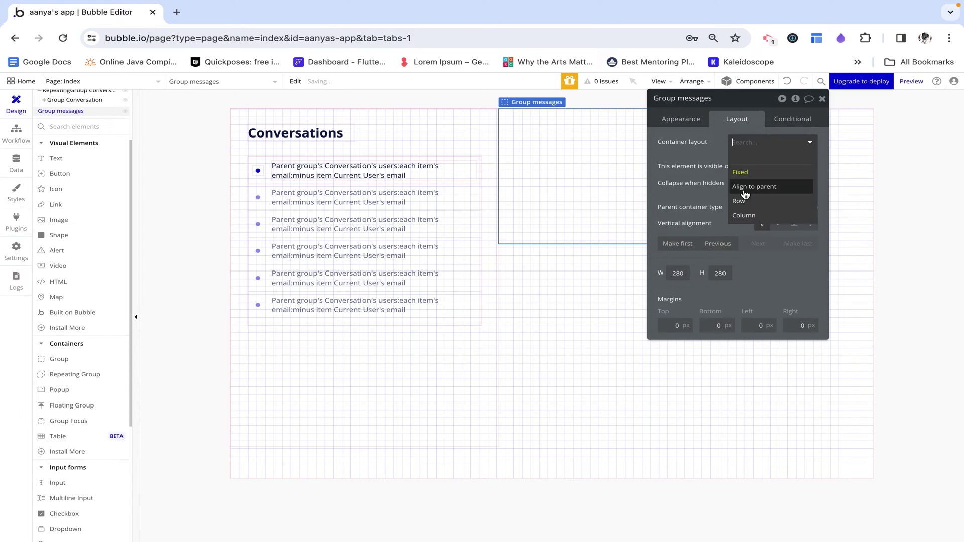
{"action": "left_click", "coordinate": [751, 192]}
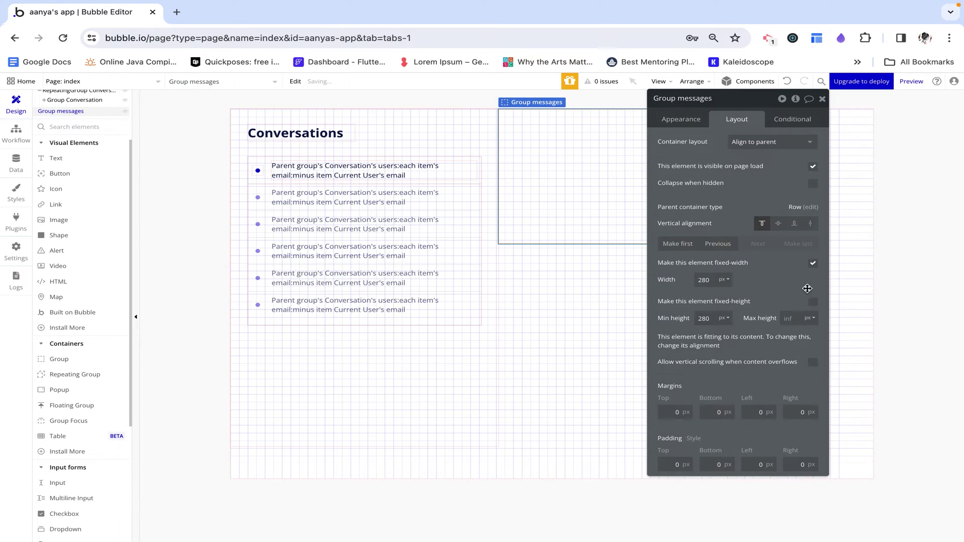
Give Group messages a flexible width with a 0 px minimum and a fixed height of 700 px.
{"action": "double_click", "coordinate": [704, 279]}
{"action": "type", "text": "0"}
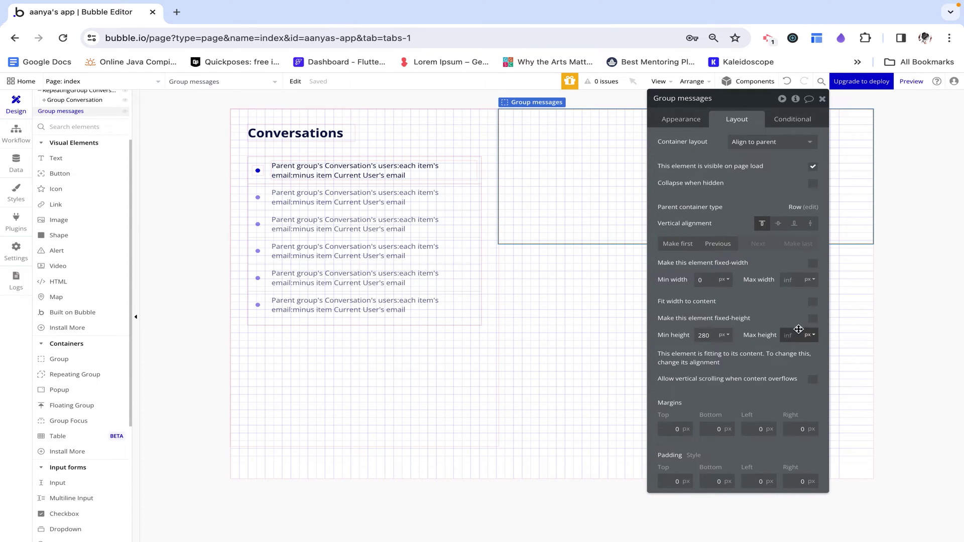
{"action": "left_click", "coordinate": [812, 319]}
{"action": "type", "text": "700"}
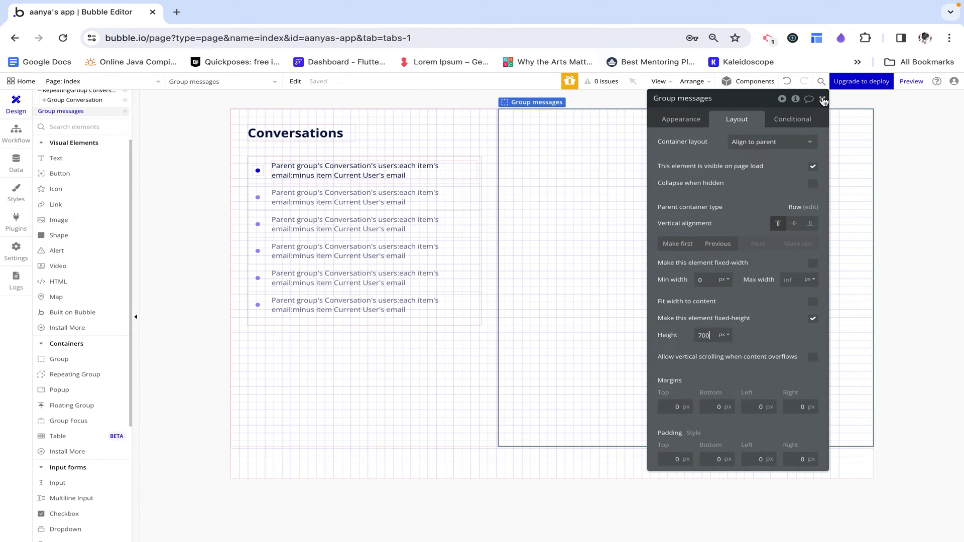
Set the padding of Group messages to 32 px on all four sides.
{"action": "left_click", "coordinate": [683, 460]}
{"action": "type", "text": "32"}
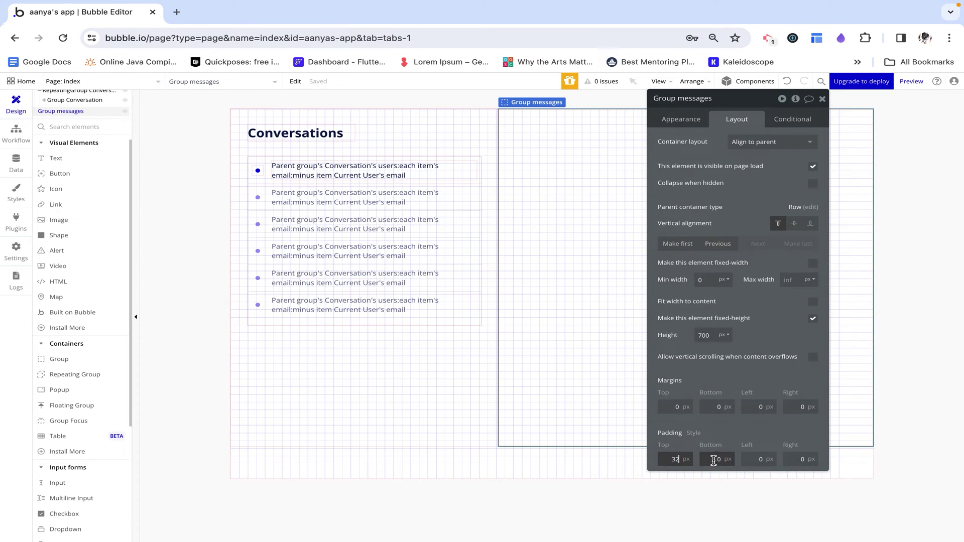
{"action": "key", "text": "Tab"}
{"action": "type", "text": "32"}
{"action": "key", "text": "Tab"}
{"action": "type", "text": "32"}
{"action": "key", "text": "Tab"}
{"action": "type", "text": "3"}
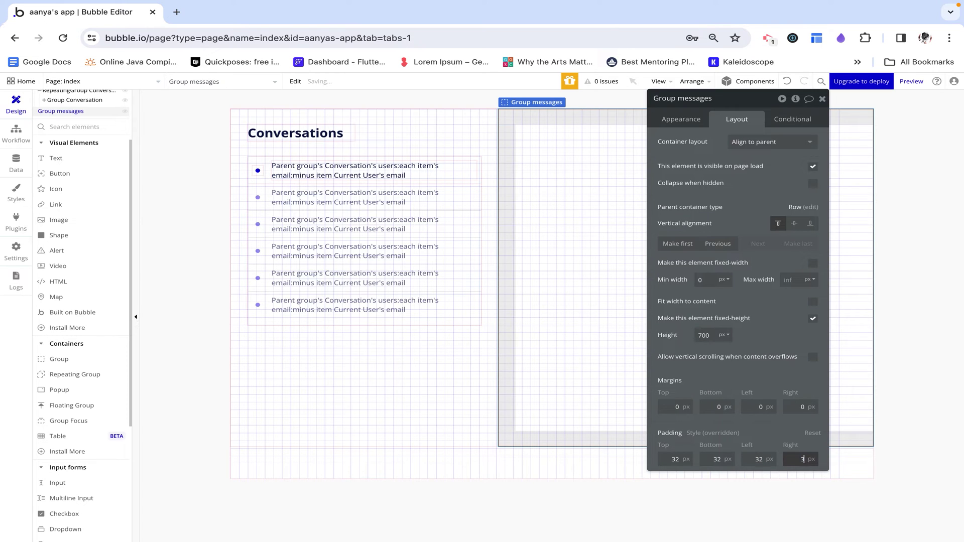
{"action": "type", "text": "2"}
{"action": "key", "text": "Tab"}
{"action": "left_click", "coordinate": [822, 99]}
Add a group at the bottom centre of Group messages, name it Group input and give it a Row layout.
{"action": "scroll", "coordinate": [83, 418], "scroll_direction": "down", "scroll_amount": 2}
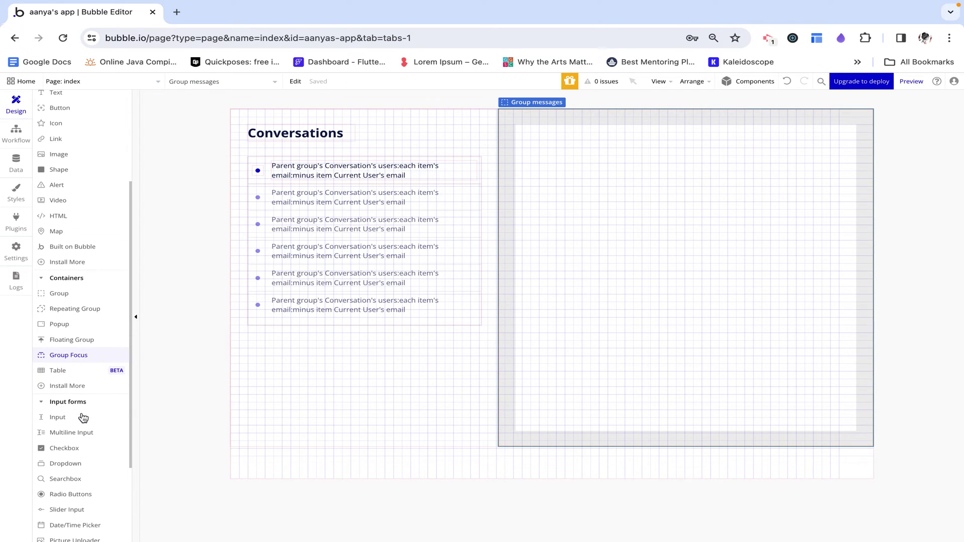
{"action": "left_click_drag", "start_coordinate": [58, 300], "coordinate": [665, 413]}
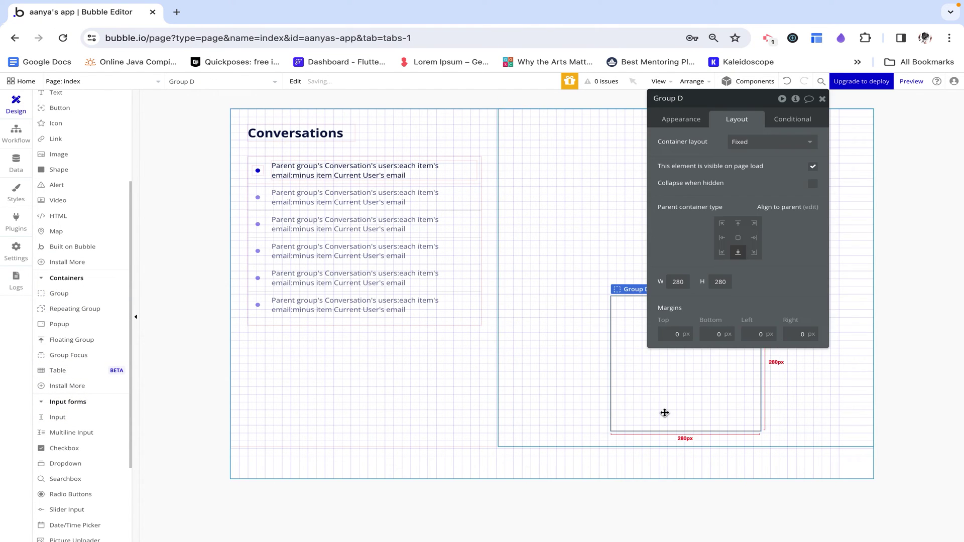
{"action": "left_click", "coordinate": [691, 99]}
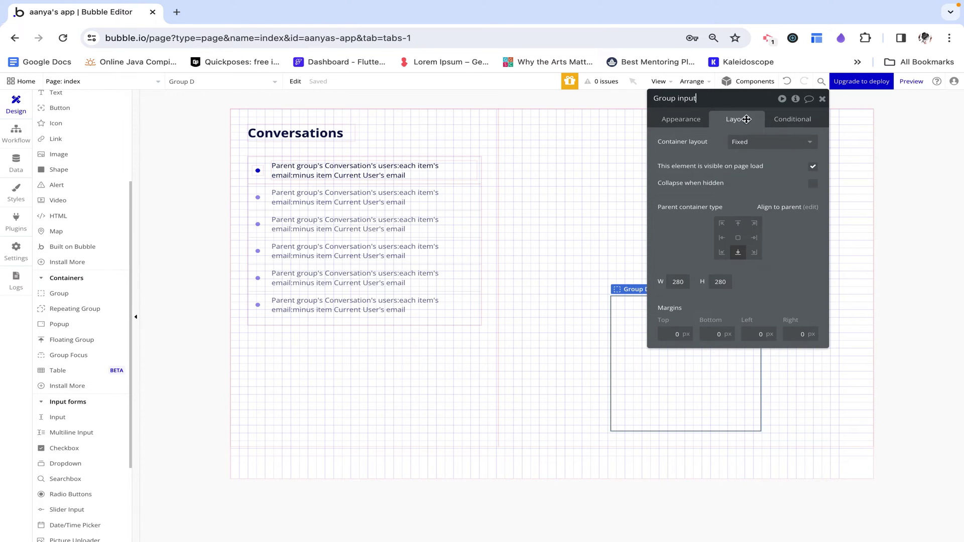
{"action": "type", "text": "input"}
{"action": "left_click", "coordinate": [745, 142]}
{"action": "left_click", "coordinate": [749, 200]}
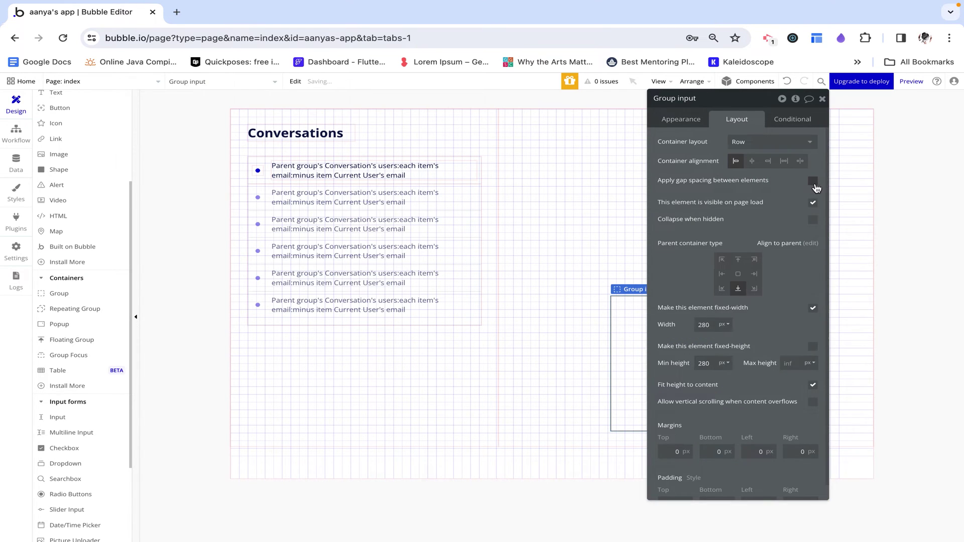
Make Group input flexible in width with a 0 px minimum and set its minimum height to 50 px.
{"action": "left_click", "coordinate": [813, 308]}
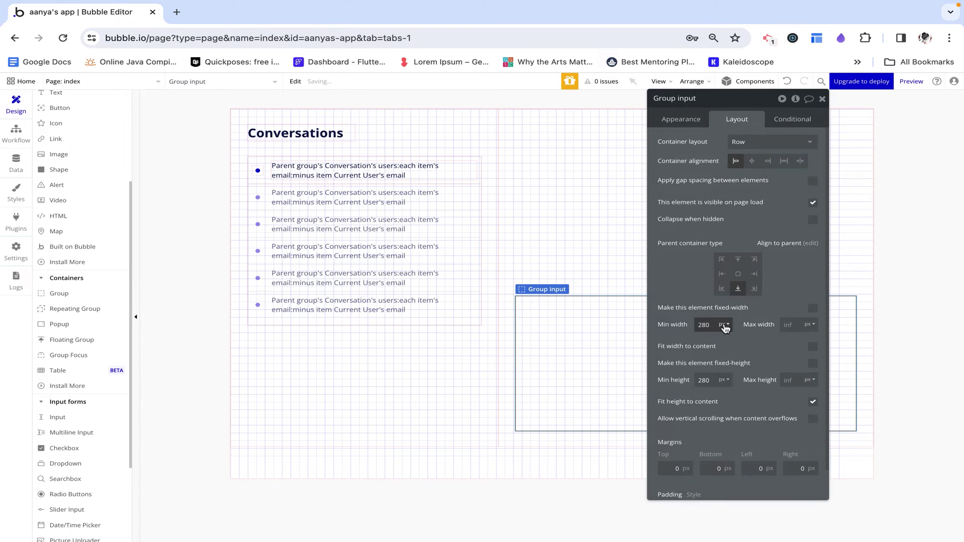
{"action": "type", "text": "0"}
{"action": "left_click", "coordinate": [813, 363]}
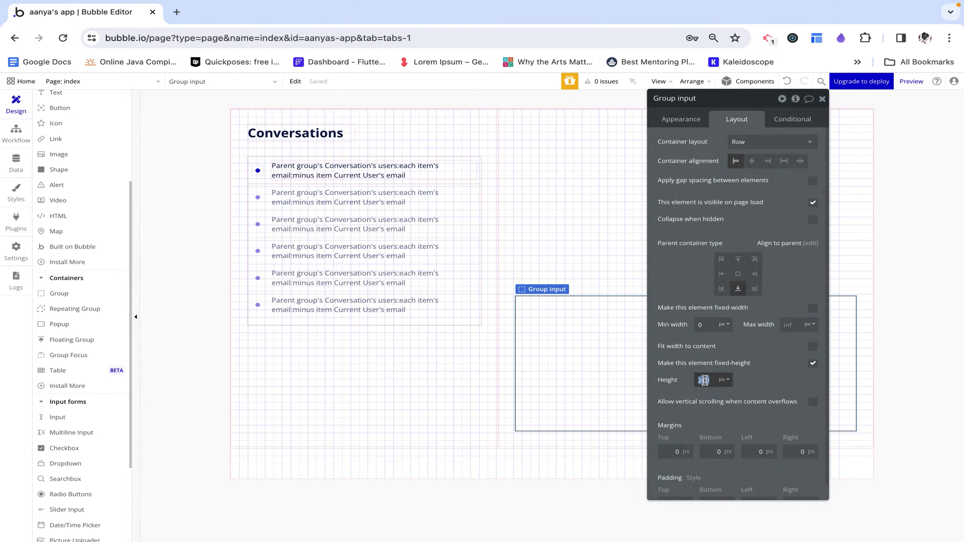
{"action": "left_click", "coordinate": [812, 363]}
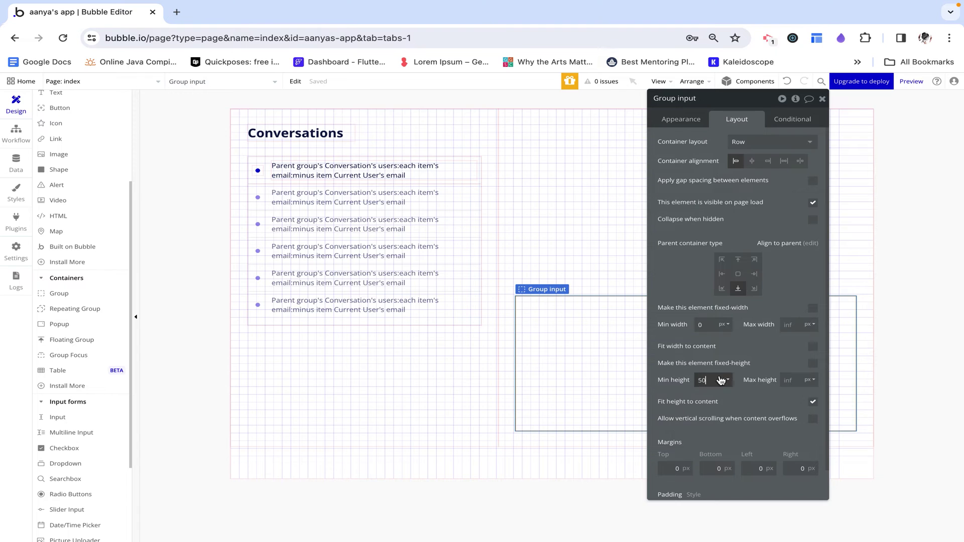
{"action": "left_click", "coordinate": [718, 377]}
{"action": "type", "text": "50"}
{"action": "key", "text": "Return"}
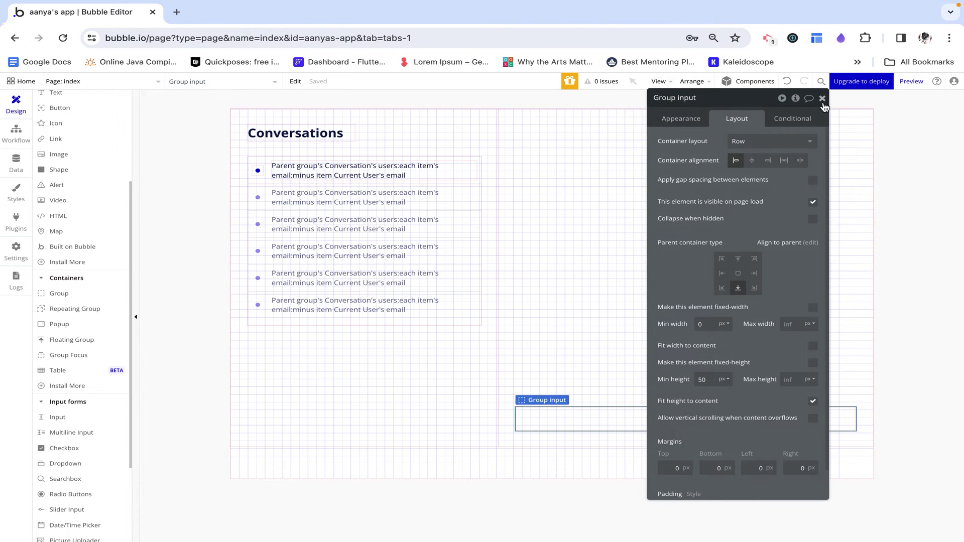
{"action": "left_click", "coordinate": [821, 99]}
Place a text input element inside Group input.
{"action": "scroll", "coordinate": [65, 159], "scroll_direction": "up", "scroll_amount": 2}
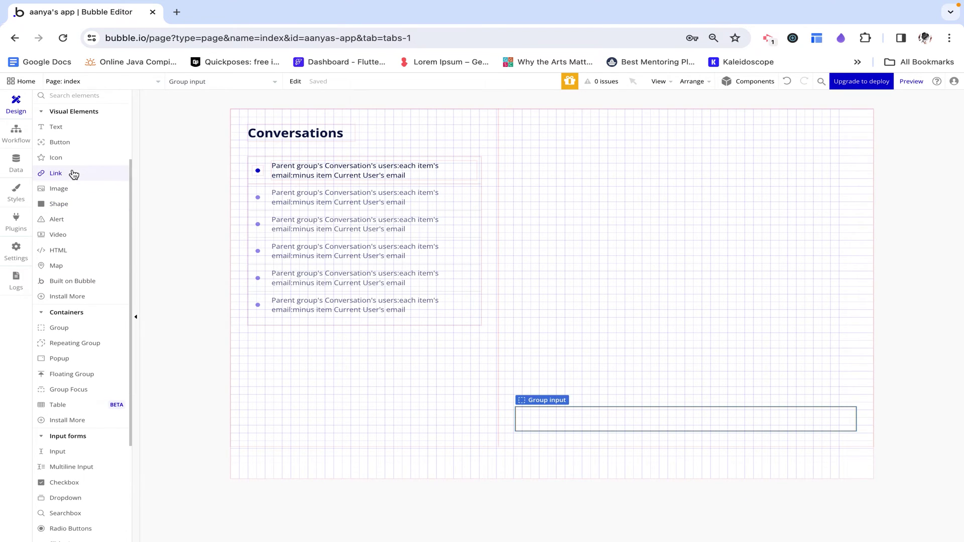
{"action": "scroll", "coordinate": [60, 275], "scroll_direction": "down", "scroll_amount": 2}
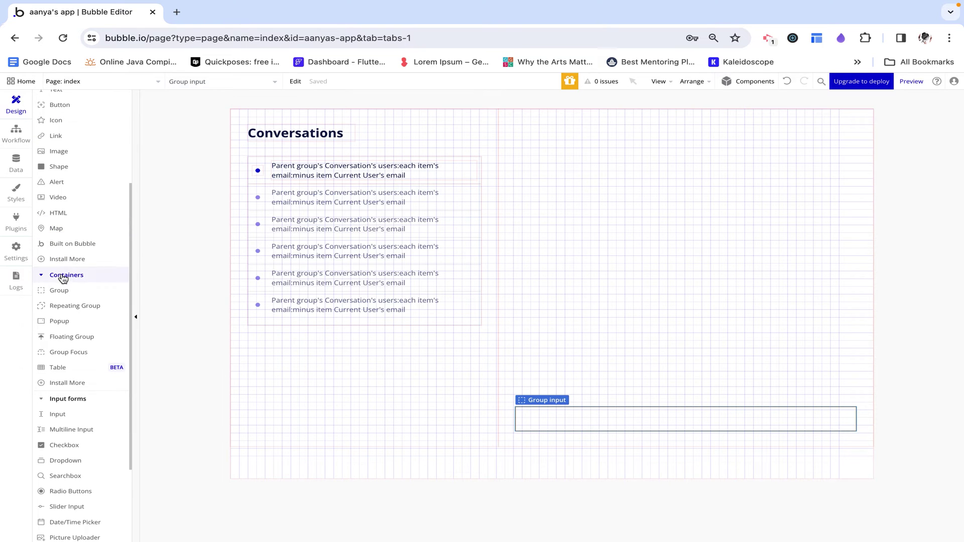
{"action": "left_click", "coordinate": [58, 414]}
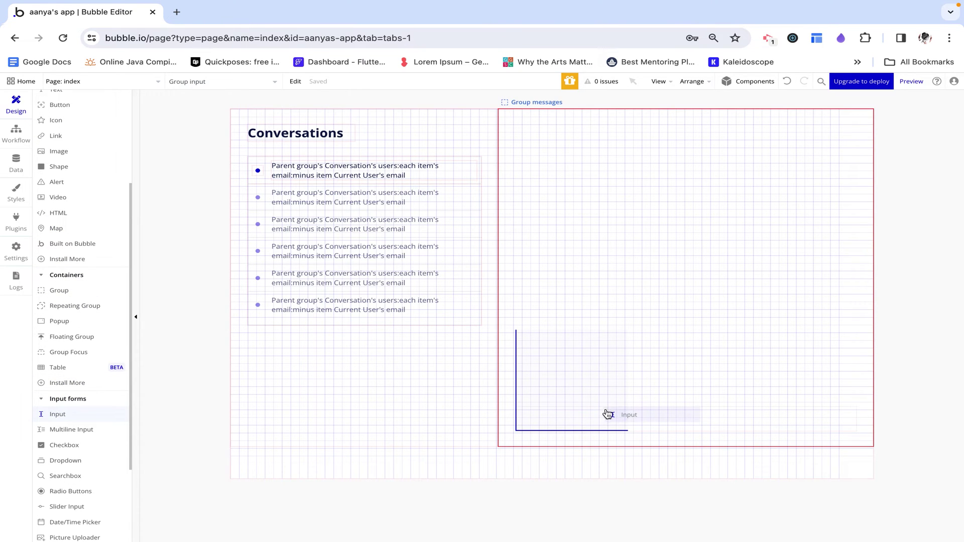
{"action": "left_click", "coordinate": [590, 420]}
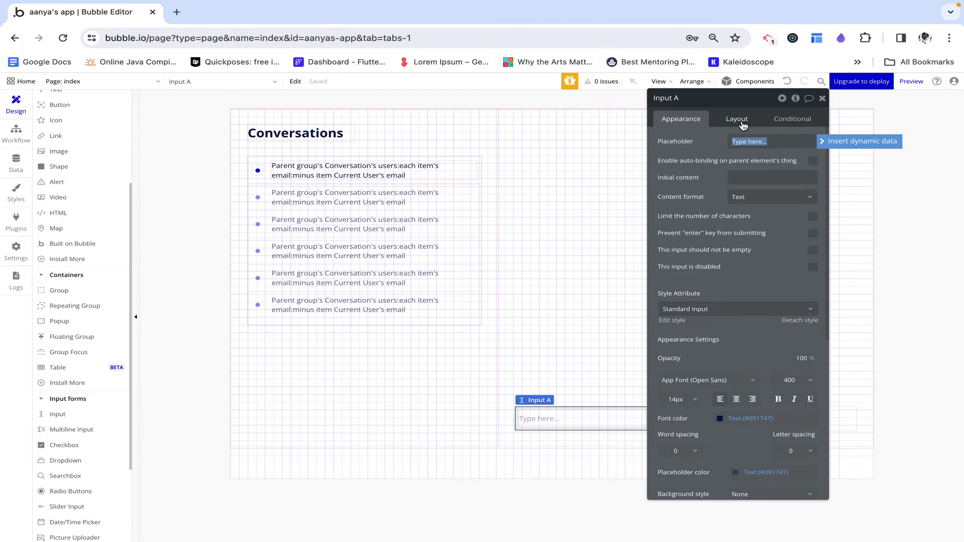
Turn off the new input's fixed width and set its minimum width to 0 px so it fills the row.
{"action": "left_click", "coordinate": [740, 124]}
{"action": "left_click", "coordinate": [813, 236]}
{"action": "left_click", "coordinate": [705, 246]}
{"action": "left_click", "coordinate": [708, 272]}
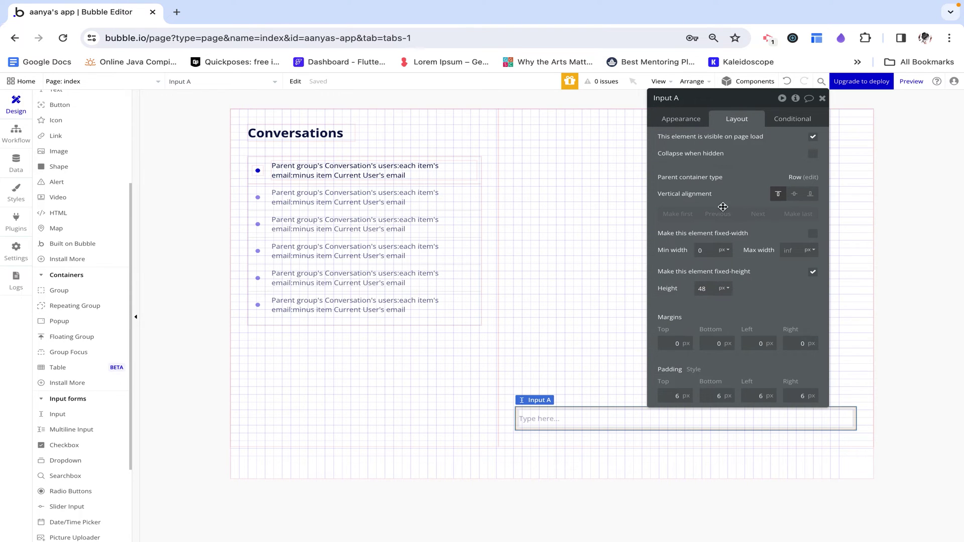
Set the border roundness of the message input to 8.
{"action": "left_click", "coordinate": [681, 119]}
{"action": "scroll", "coordinate": [715, 310], "scroll_direction": "down", "scroll_amount": 2}
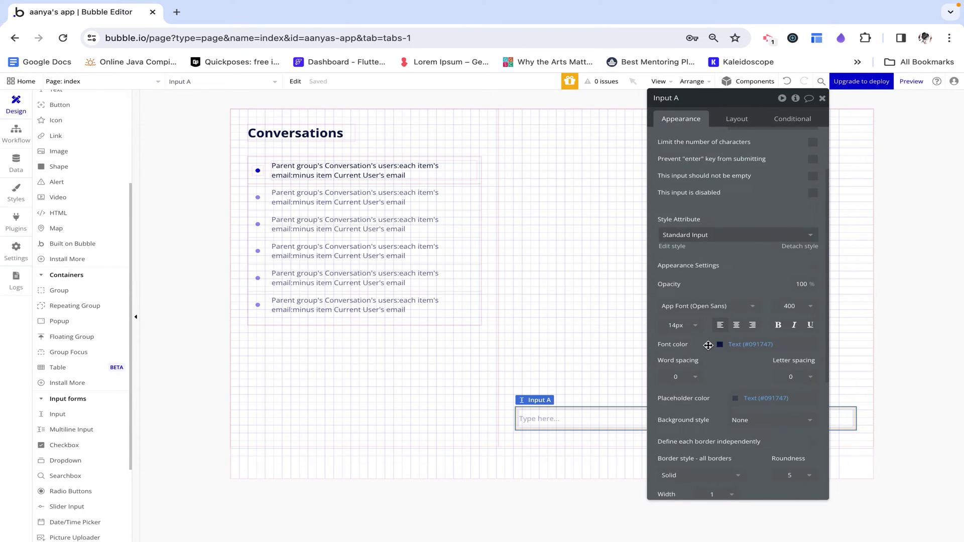
{"action": "scroll", "coordinate": [708, 345], "scroll_direction": "down", "scroll_amount": 2}
{"action": "left_click", "coordinate": [794, 394]}
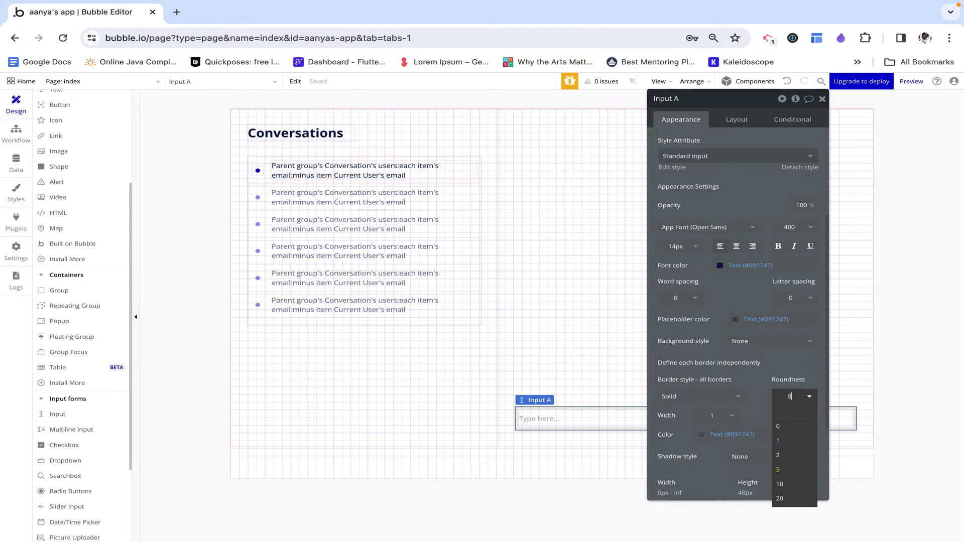
{"action": "key", "text": "Return"}
{"action": "left_click", "coordinate": [822, 98]}
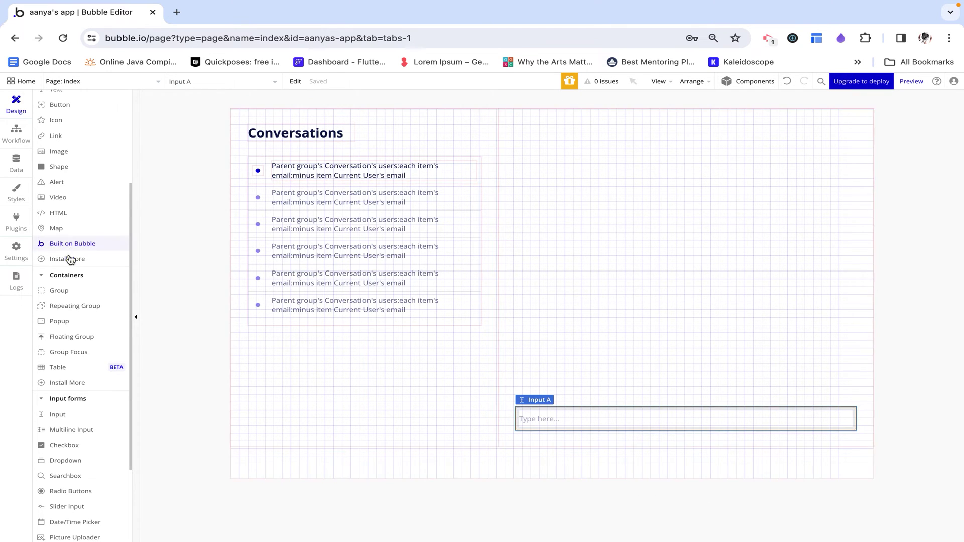
Add an outlined send icon after the message input in Group input and center it vertically.
{"action": "scroll", "coordinate": [68, 256], "scroll_direction": "up", "scroll_amount": 3}
{"action": "left_click_drag", "start_coordinate": [66, 273], "coordinate": [846, 417]}
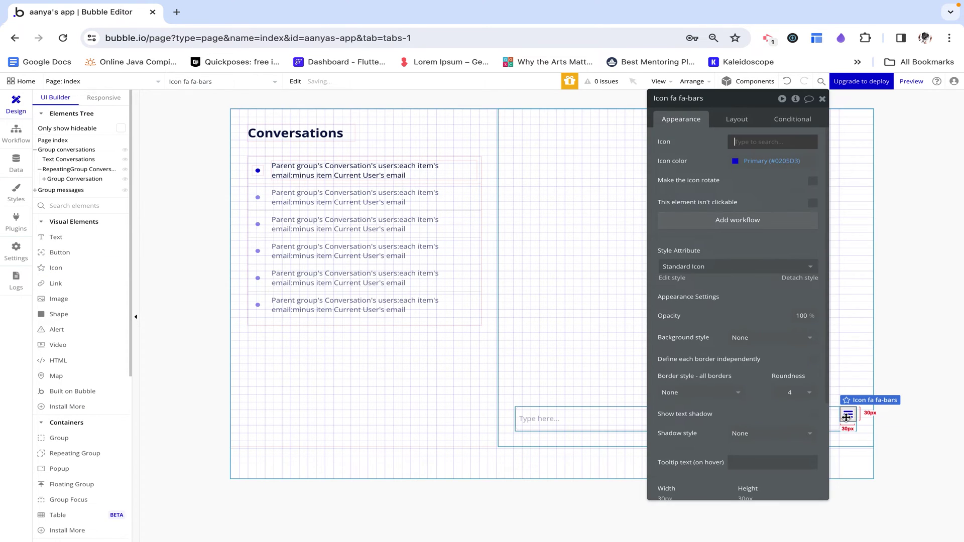
{"action": "left_click", "coordinate": [734, 141]}
{"action": "type", "text": "send"}
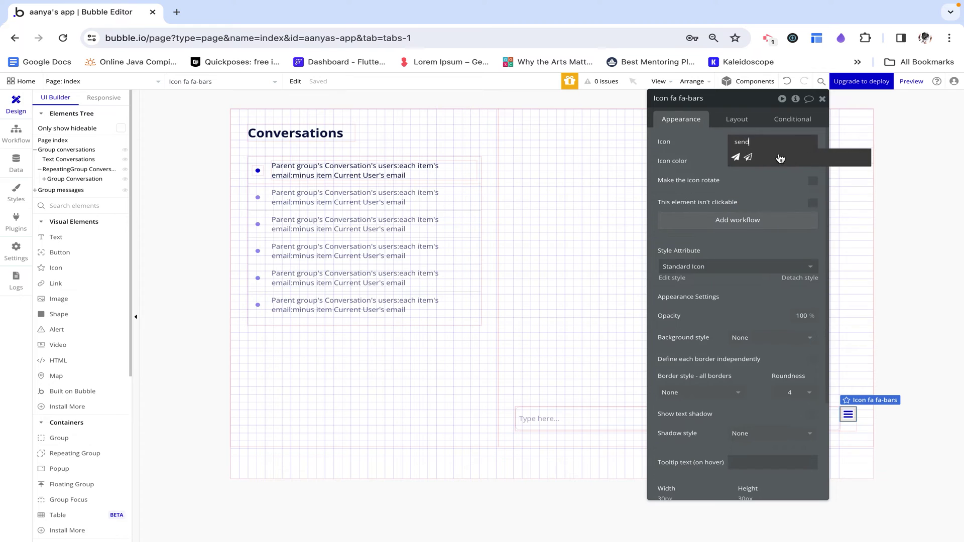
{"action": "left_click", "coordinate": [751, 157]}
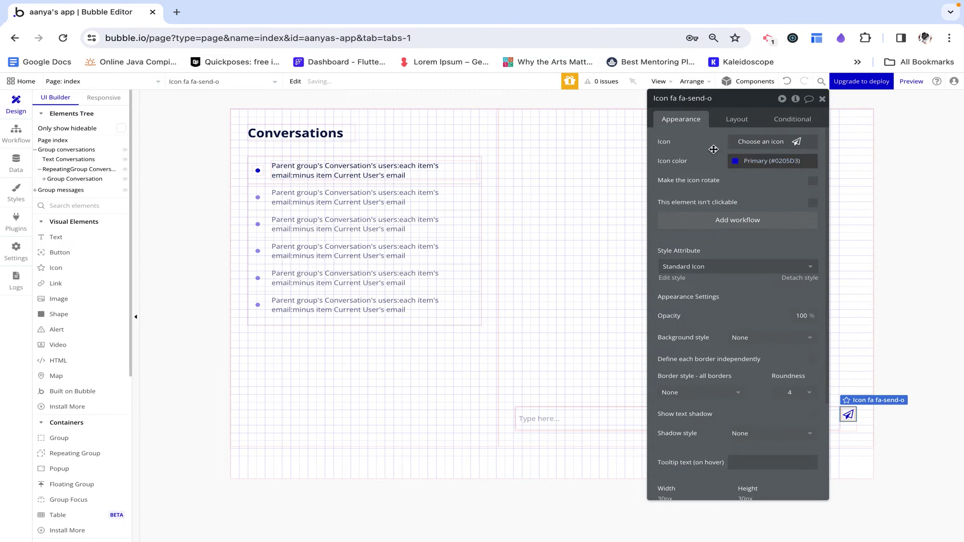
{"action": "left_click", "coordinate": [737, 120]}
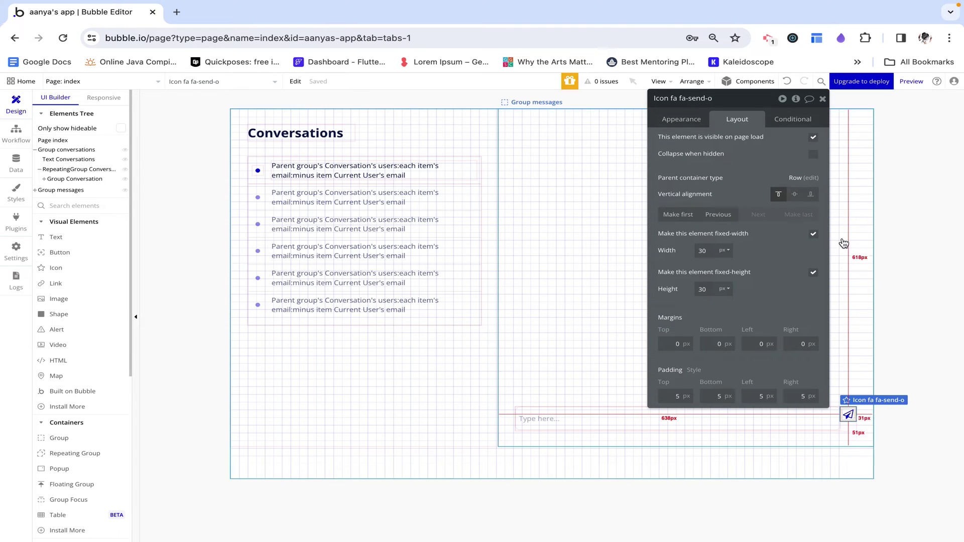
{"action": "left_click", "coordinate": [792, 197]}
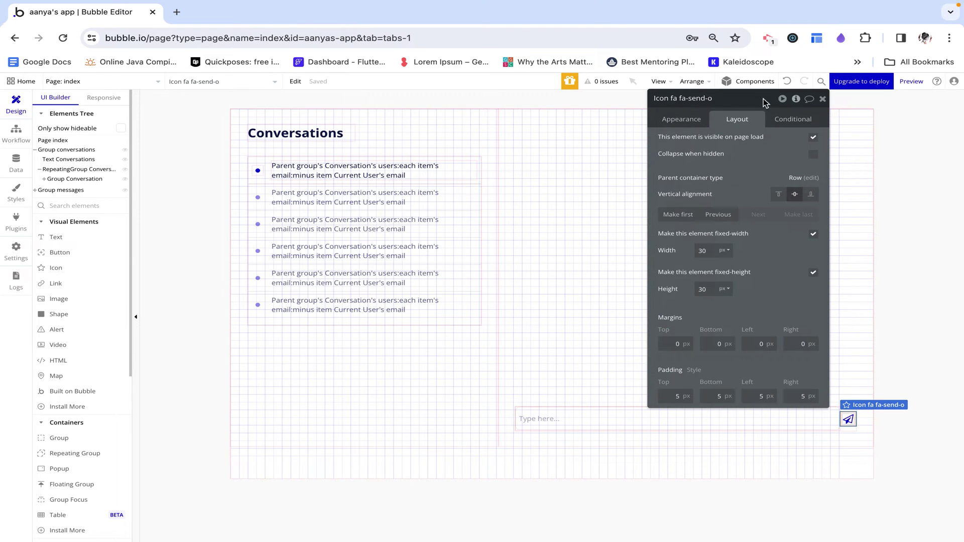
Apply gap spacing between the elements of Group input with a column gap of 8 px.
{"action": "left_click", "coordinate": [852, 428]}
{"action": "left_click", "coordinate": [814, 182]}
{"action": "left_click", "coordinate": [813, 216]}
{"action": "type", "text": "8"}
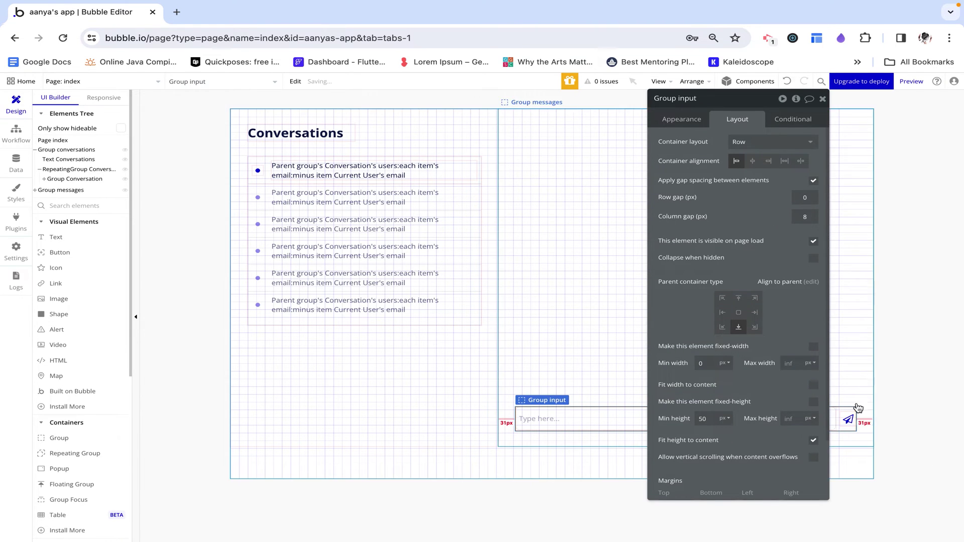
{"action": "left_click", "coordinate": [819, 99]}
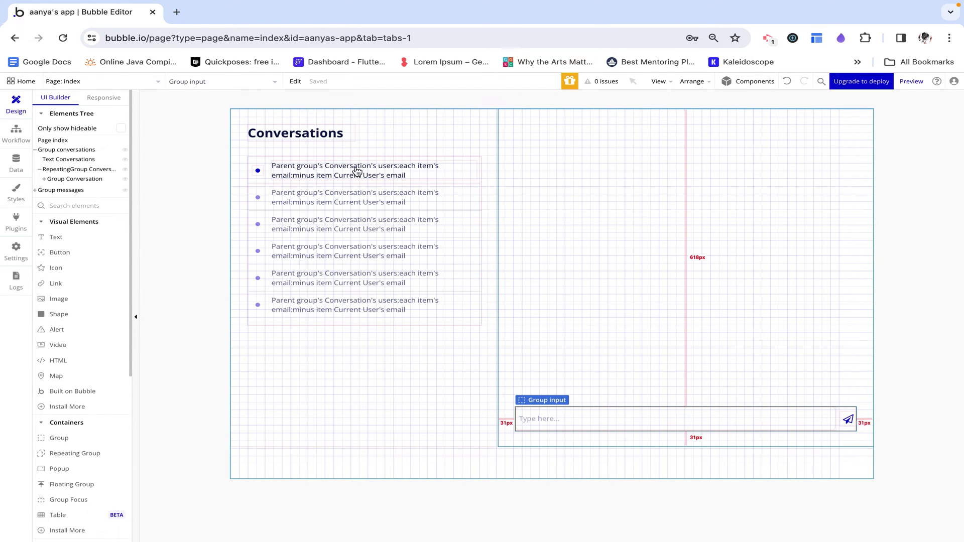
Place a repeating group in Group messages above the message input, bottom-centered with a 50 px bottom margin.
{"action": "scroll", "coordinate": [50, 341], "scroll_direction": "down", "scroll_amount": 2}
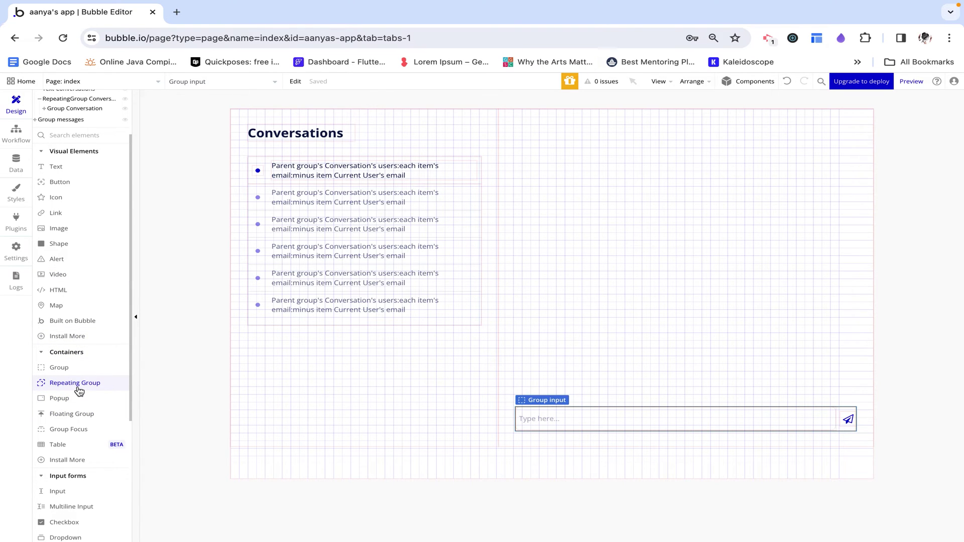
{"action": "mouse_move", "coordinate": [80, 391]}
{"action": "left_click_drag", "start_coordinate": [79, 391], "coordinate": [723, 349]}
{"action": "left_click_drag", "start_coordinate": [659, 414], "coordinate": [644, 364]}
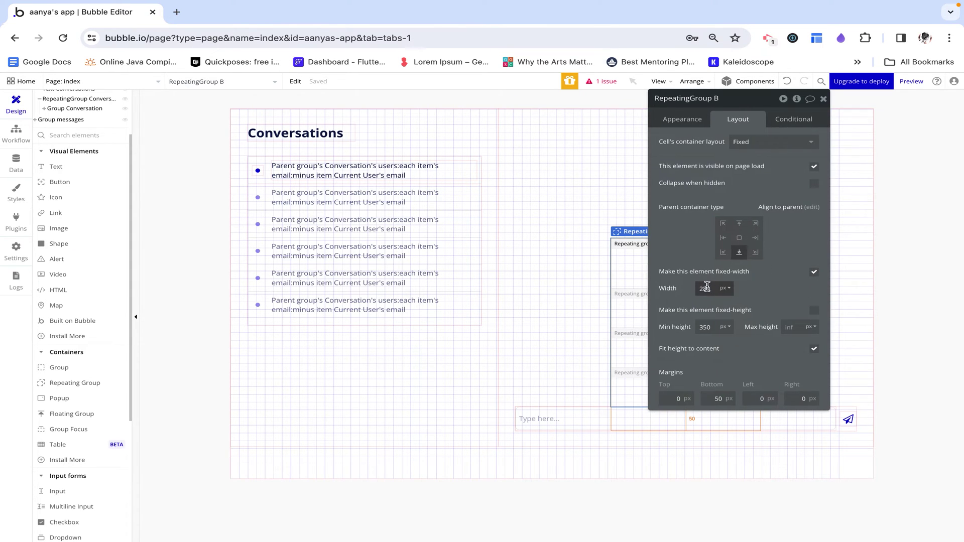
Make the messages repeating group flexible in width with a 0 px minimum and stop fitting its height to content.
{"action": "left_click", "coordinate": [814, 273]}
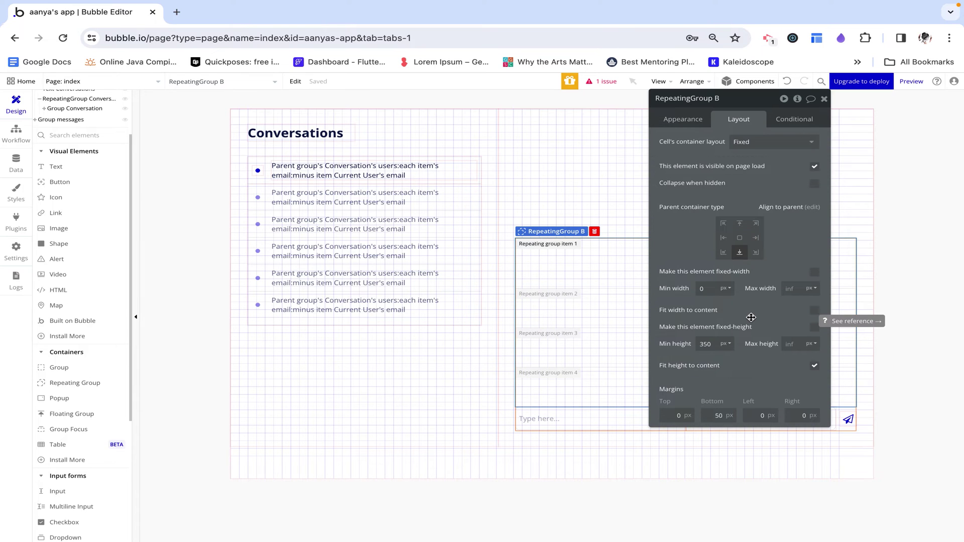
{"action": "left_click", "coordinate": [814, 365]}
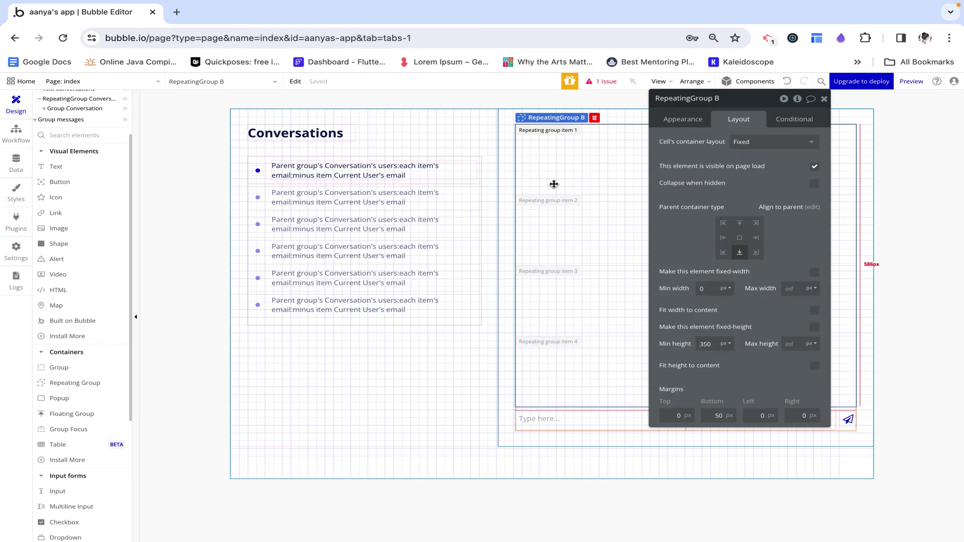
Remove the fixed number of rows from the messages repeating group and set the minimum row height to 50 px.
{"action": "left_click", "coordinate": [684, 120]}
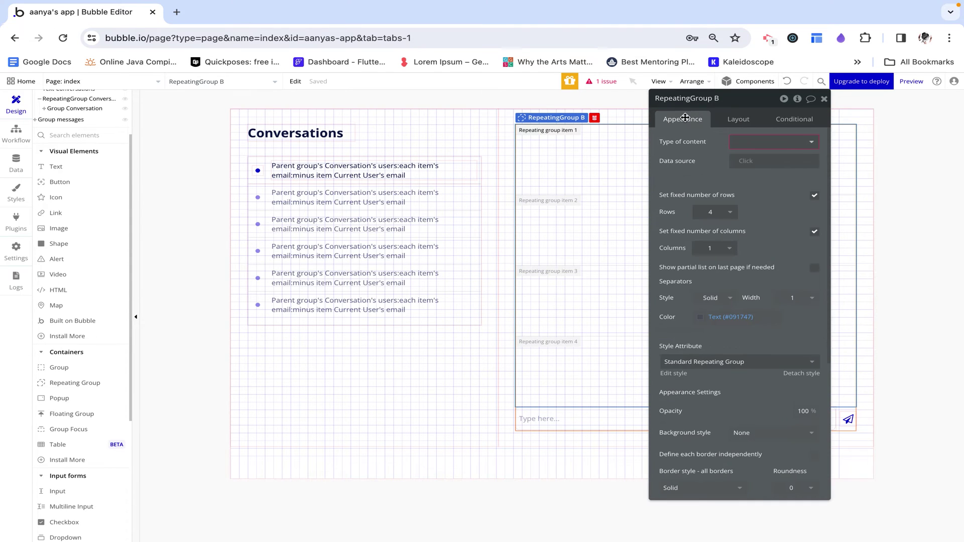
{"action": "left_click", "coordinate": [778, 141]}
{"action": "left_click", "coordinate": [814, 195]}
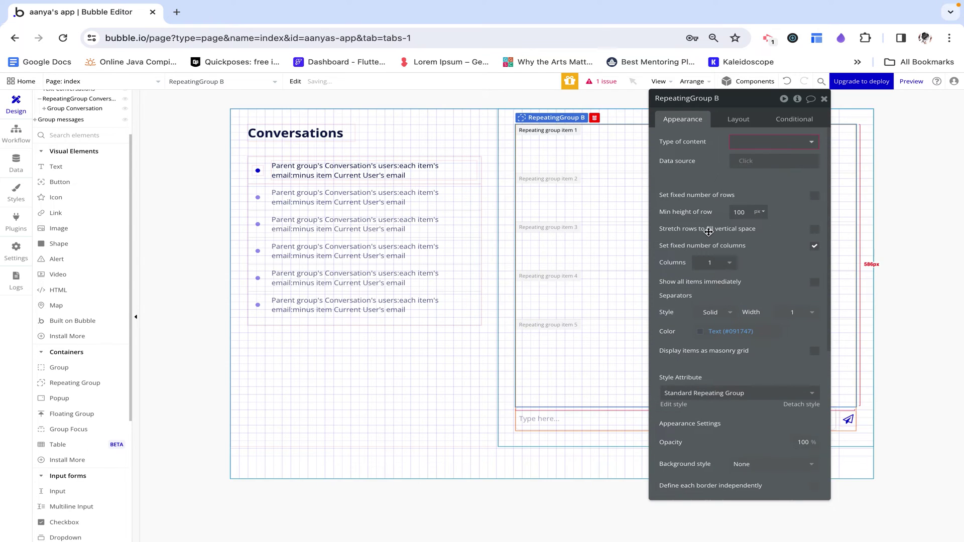
{"action": "left_click", "coordinate": [738, 211]}
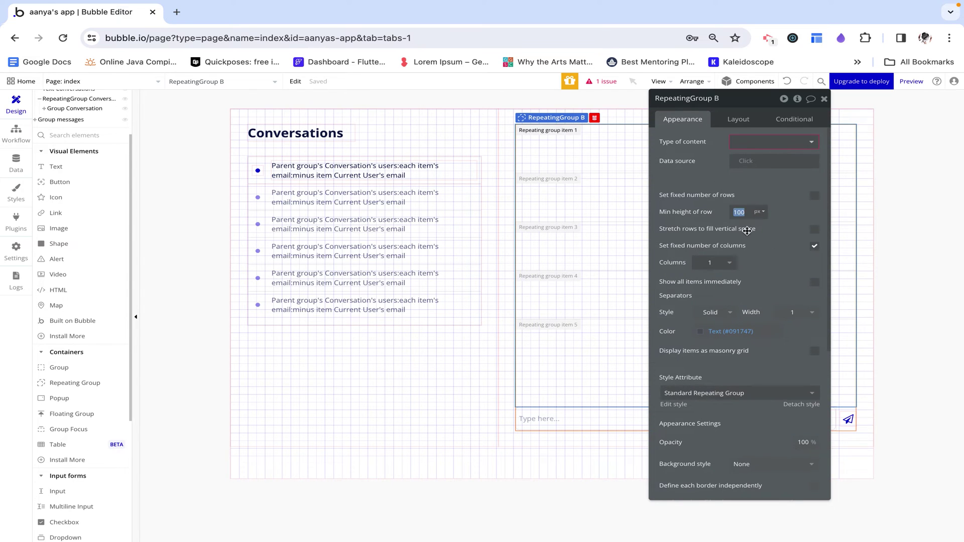
{"action": "type", "text": "50"}
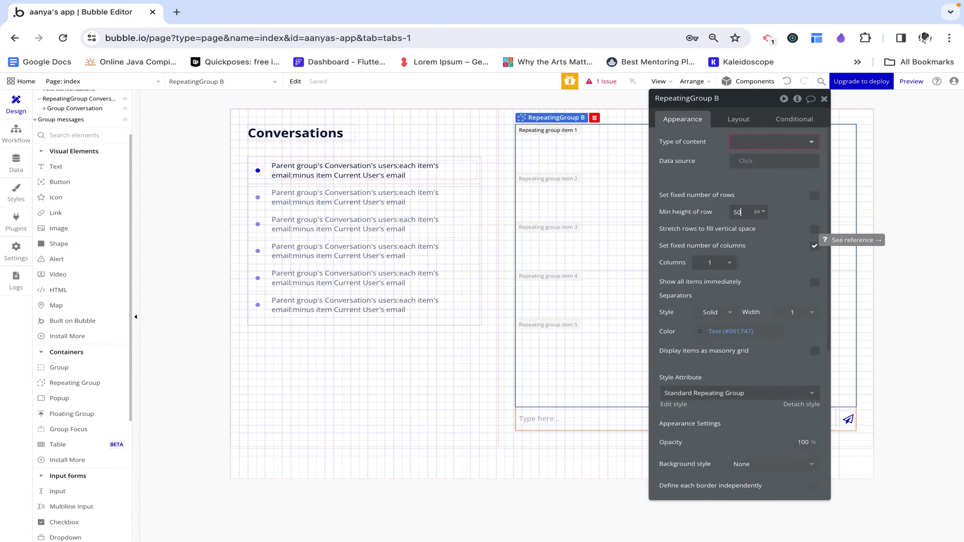
{"action": "left_click", "coordinate": [721, 184]}
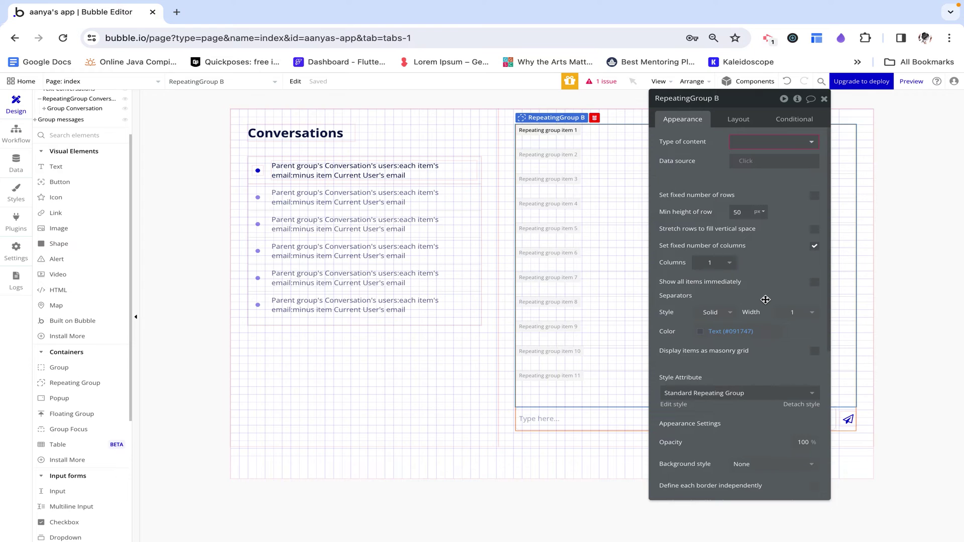
{"action": "scroll", "coordinate": [733, 331], "scroll_direction": "down", "scroll_amount": 3}
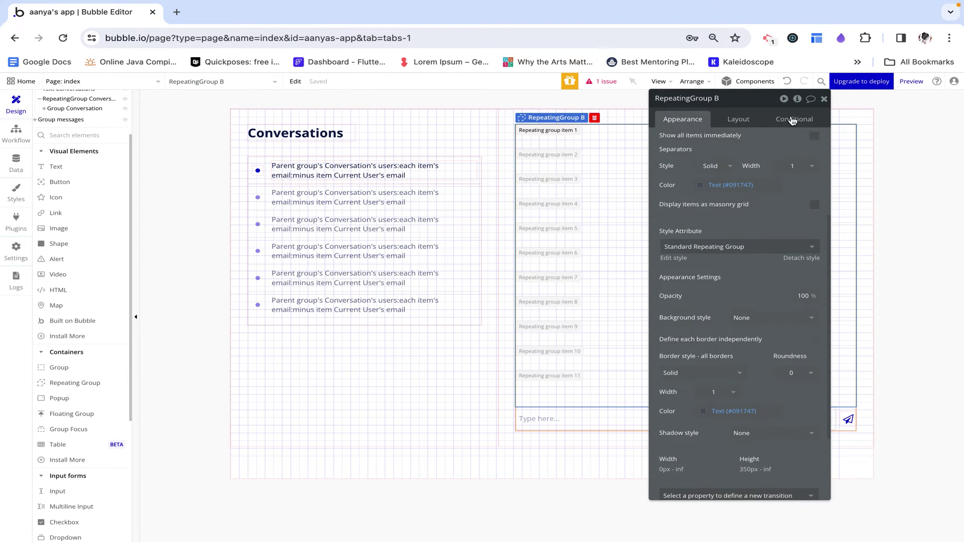
Set the cell container layout of the messages repeating group to Align to parent, keeping the group bottom-centered.
{"action": "left_click", "coordinate": [735, 120]}
{"action": "left_click", "coordinate": [748, 142]}
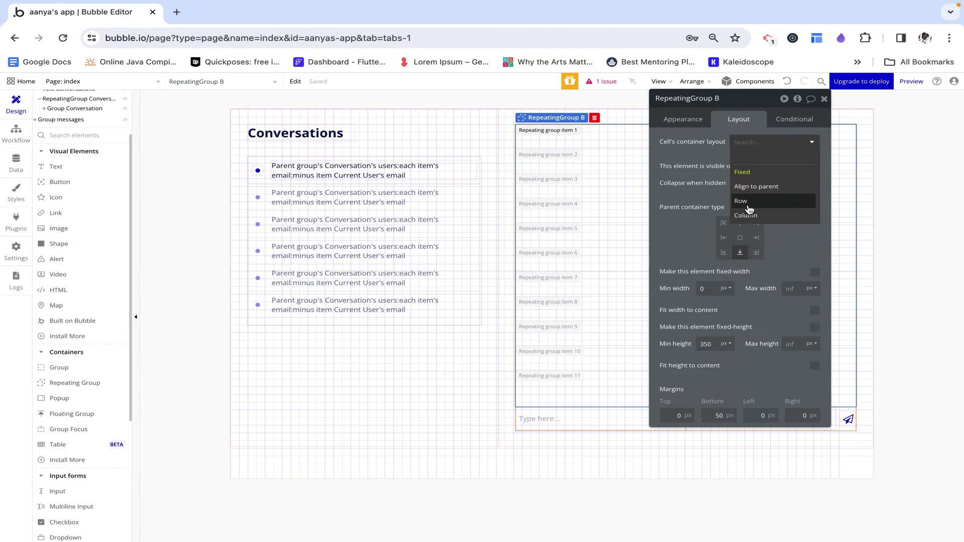
{"action": "left_click", "coordinate": [753, 186]}
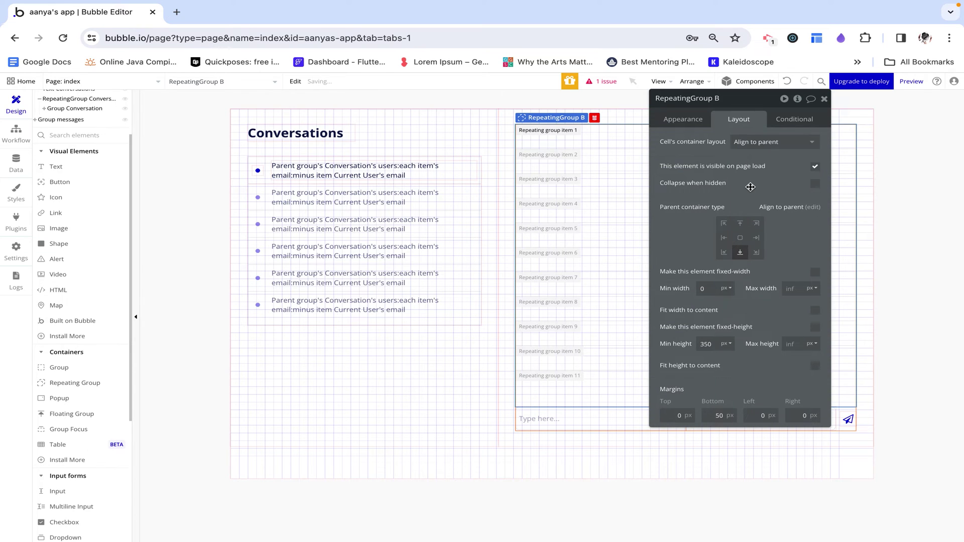
{"action": "left_click", "coordinate": [724, 240]}
{"action": "left_click", "coordinate": [739, 252]}
{"action": "left_click", "coordinate": [823, 98]}
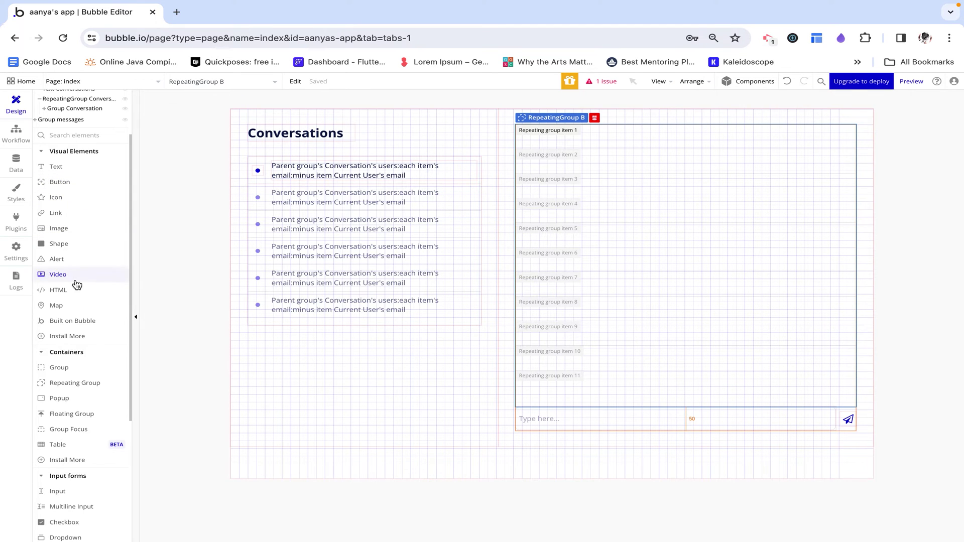
Place a group in the first cell of the messages repeating group and name it Group text.
{"action": "scroll", "coordinate": [100, 326], "scroll_direction": "down", "scroll_amount": 1}
{"action": "left_click_drag", "start_coordinate": [79, 323], "coordinate": [575, 140]}
{"action": "double_click", "coordinate": [574, 137]}
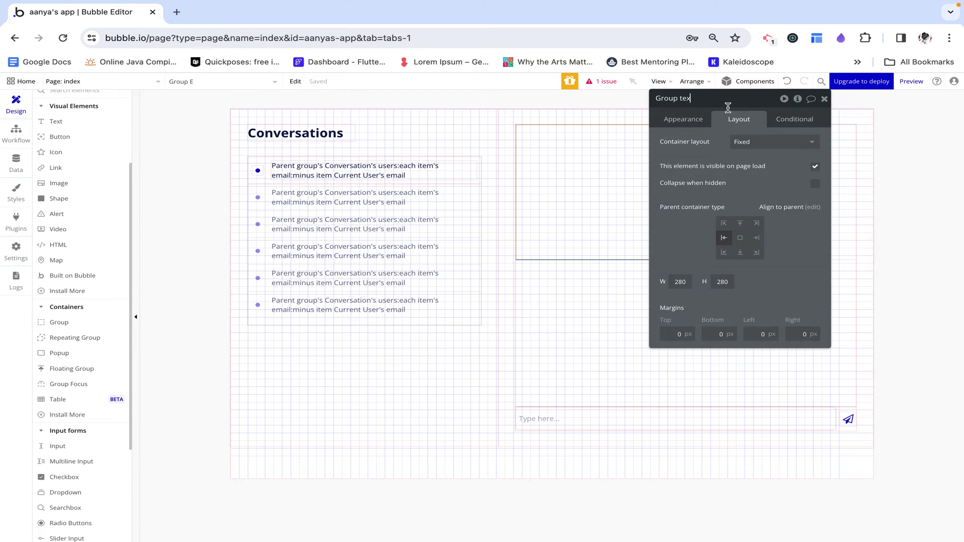
{"action": "type", "text": "t"}
Give Group text a Row layout and a flexible width with a 0 px minimum and 50% maximum.
{"action": "left_click", "coordinate": [753, 142]}
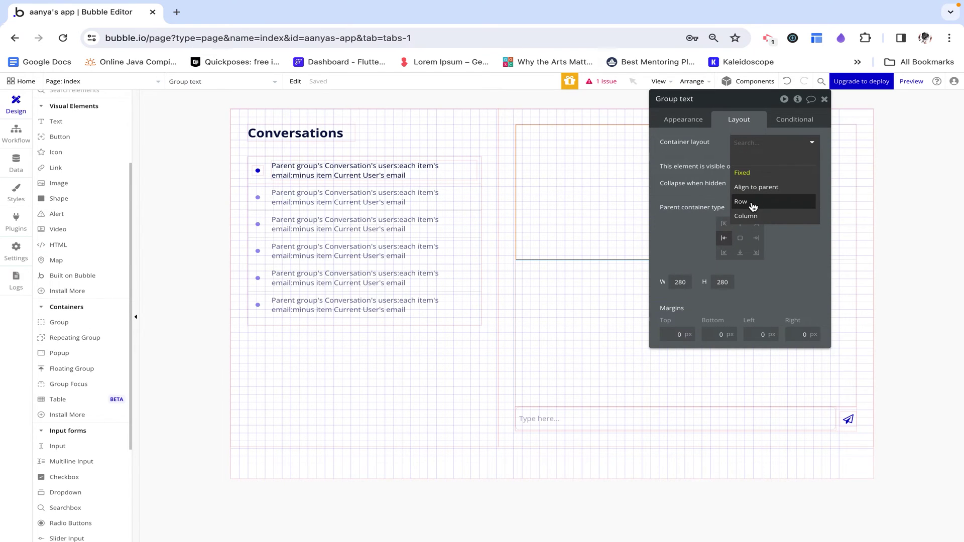
{"action": "left_click", "coordinate": [753, 206]}
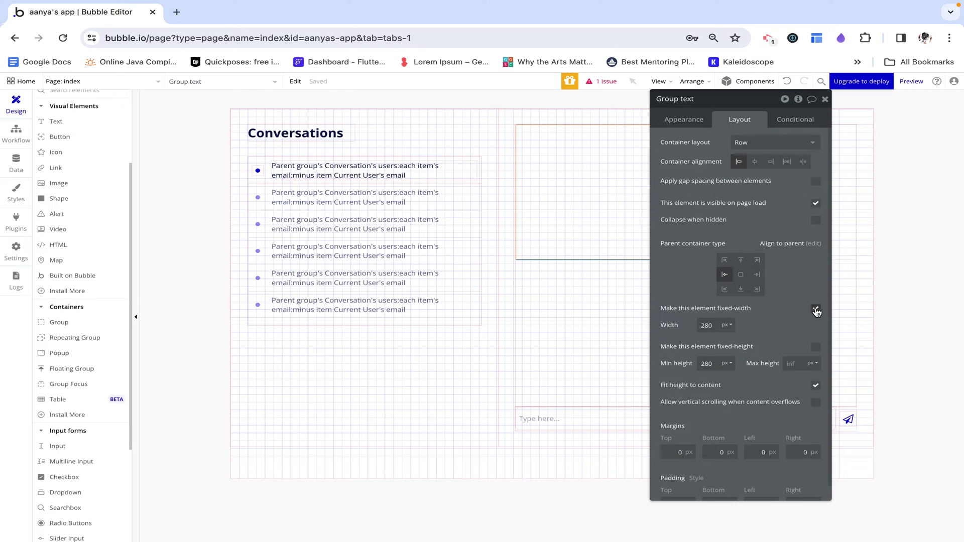
{"action": "left_click", "coordinate": [816, 310]}
{"action": "type", "text": "0"}
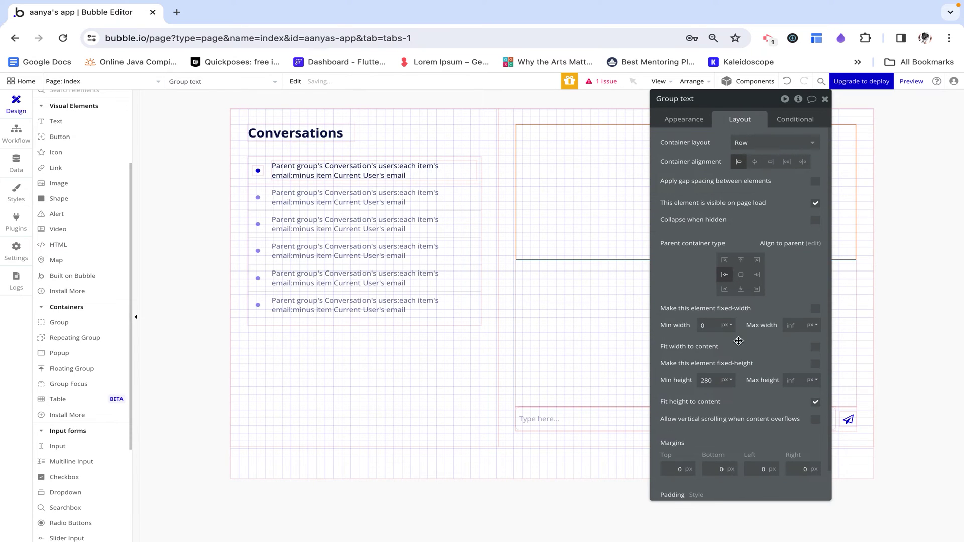
{"action": "left_click", "coordinate": [812, 325]}
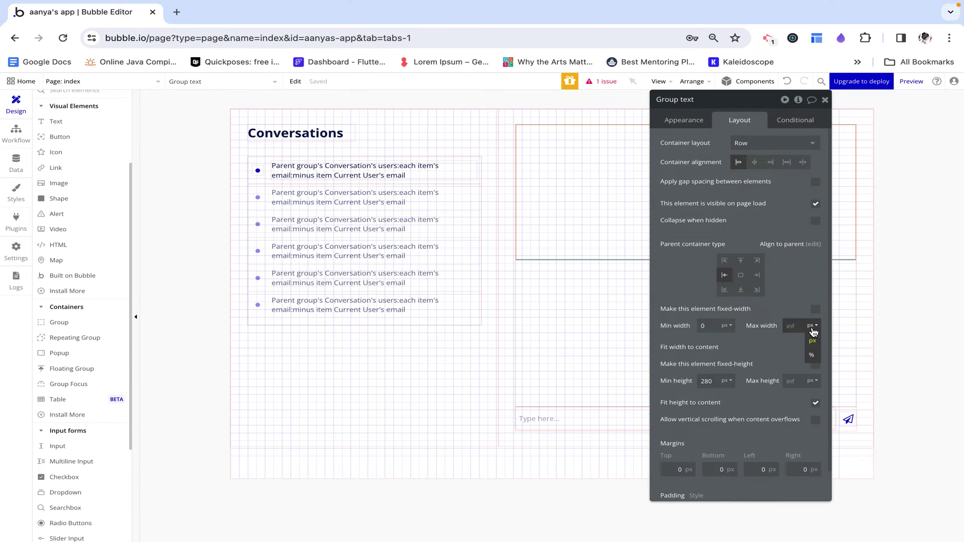
{"action": "left_click", "coordinate": [813, 356]}
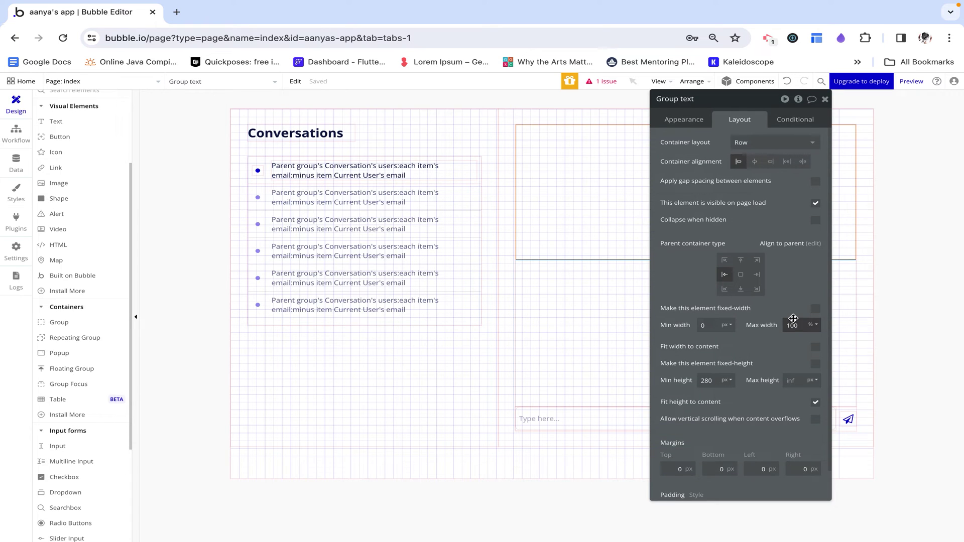
{"action": "left_click", "coordinate": [787, 299]}
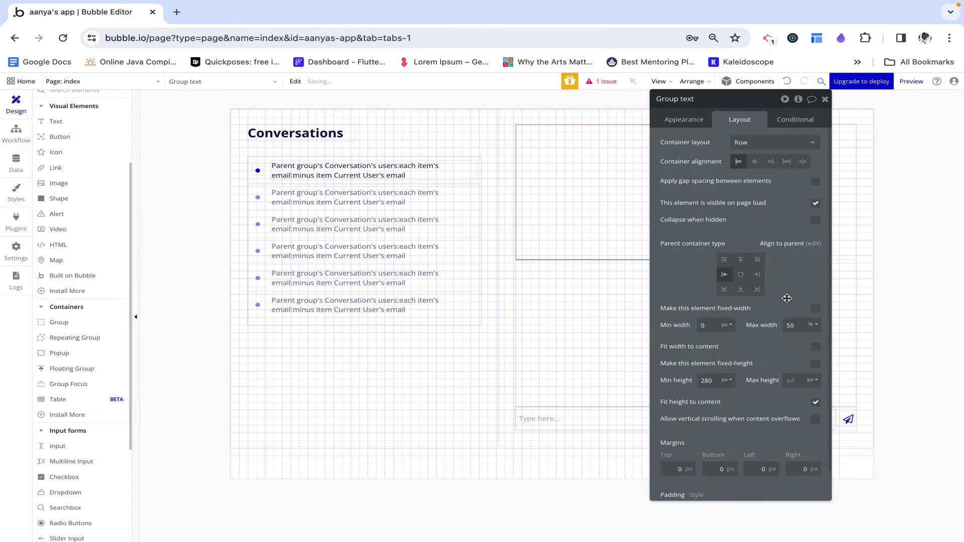
Set the minimum height of Group text to 50 px with its height fitting the content.
{"action": "double_click", "coordinate": [706, 380]}
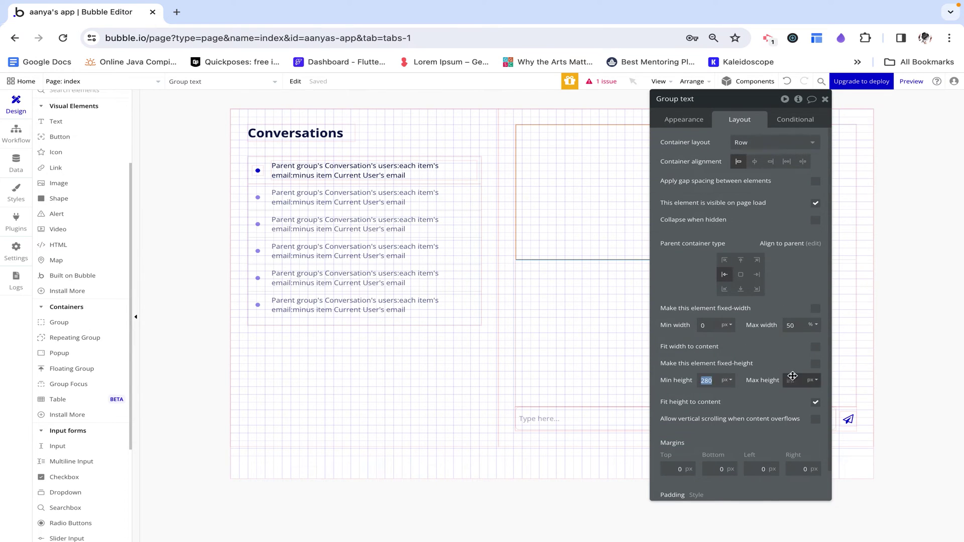
{"action": "left_click", "coordinate": [815, 404]}
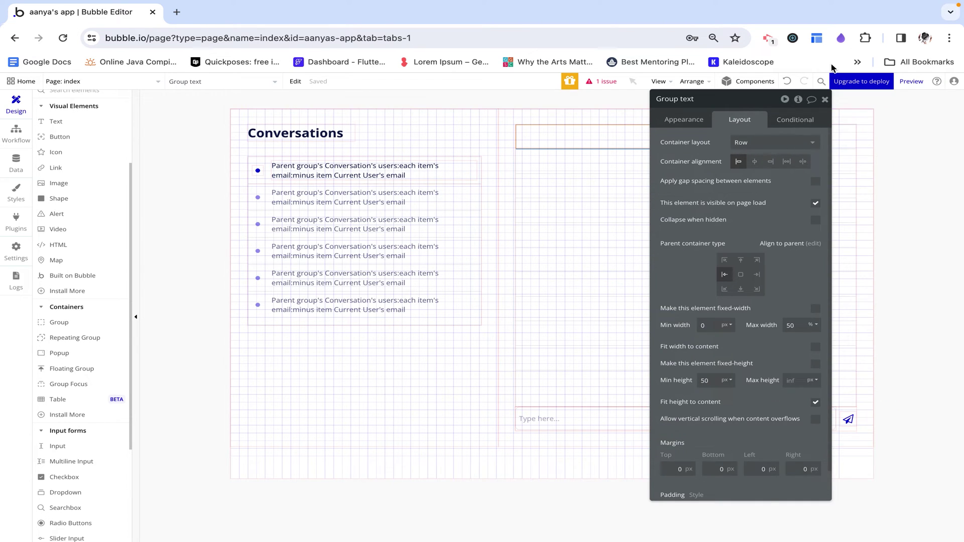
{"action": "left_click", "coordinate": [823, 101]}
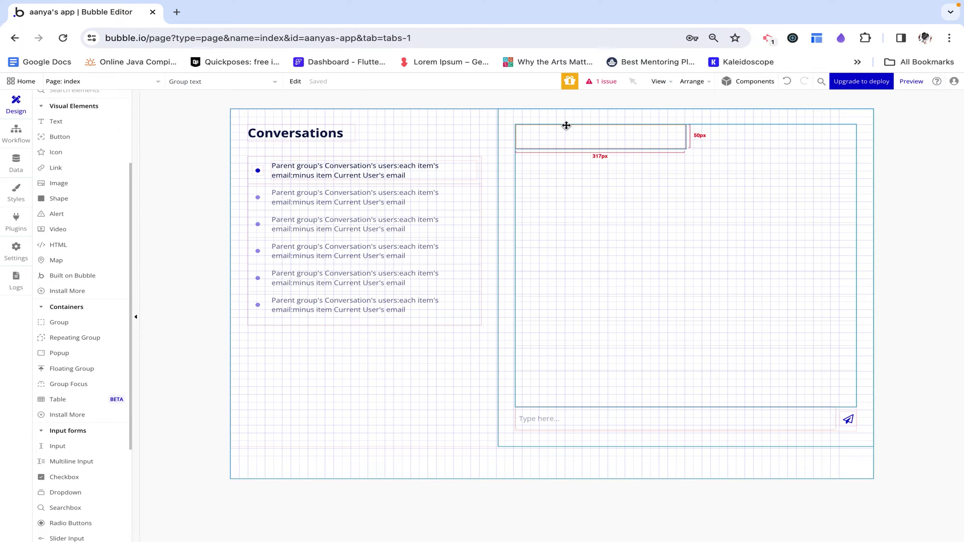
Set the top, bottom, left and right margins of Group text to 8 px.
{"action": "double_click", "coordinate": [616, 140]}
{"action": "left_click", "coordinate": [683, 119]}
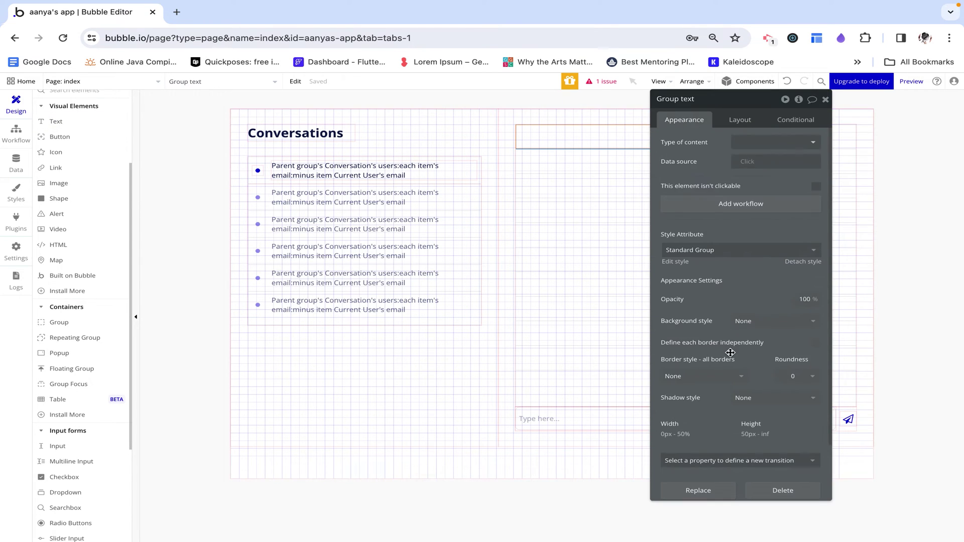
{"action": "scroll", "coordinate": [730, 353], "scroll_direction": "down", "scroll_amount": 2}
{"action": "left_click", "coordinate": [736, 120]}
{"action": "left_click", "coordinate": [684, 120]}
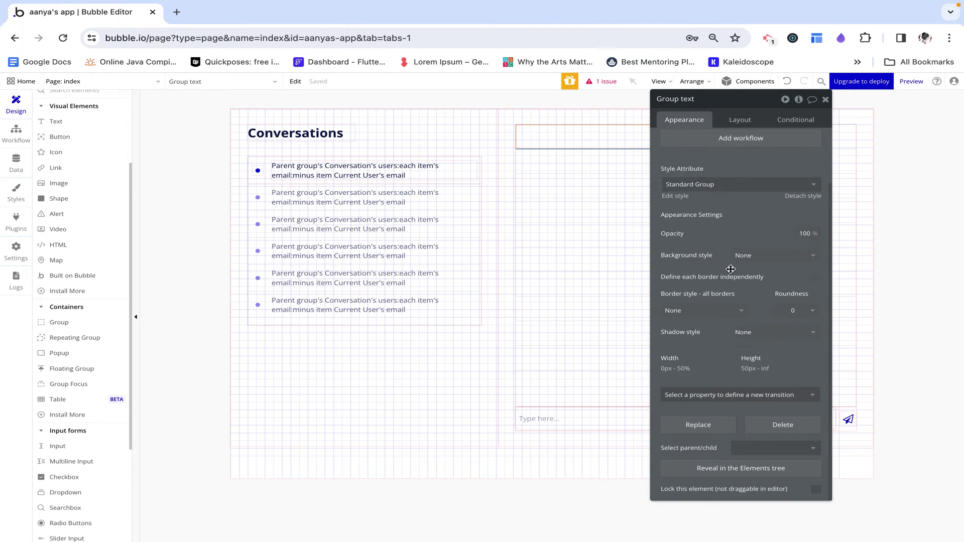
{"action": "left_click", "coordinate": [740, 121]}
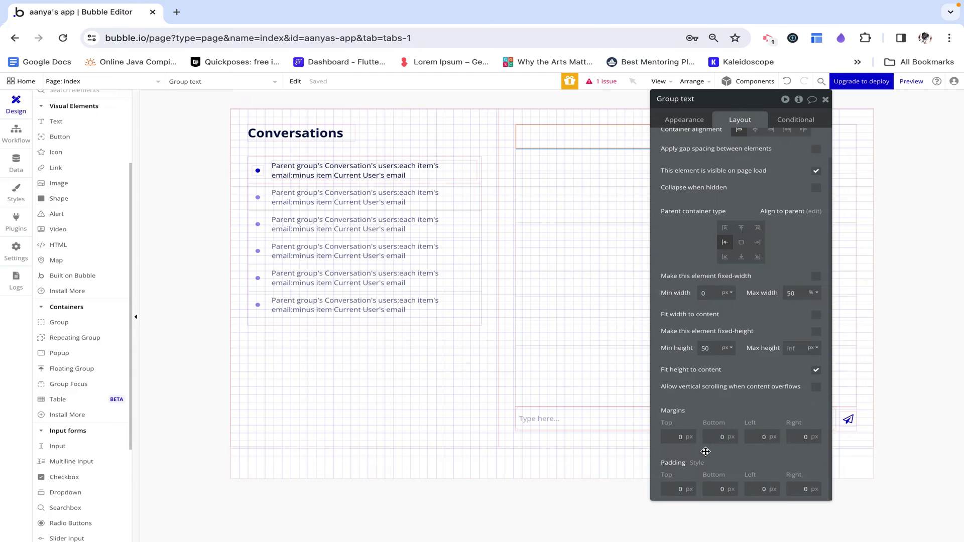
{"action": "left_click", "coordinate": [679, 438]}
{"action": "type", "text": "8"}
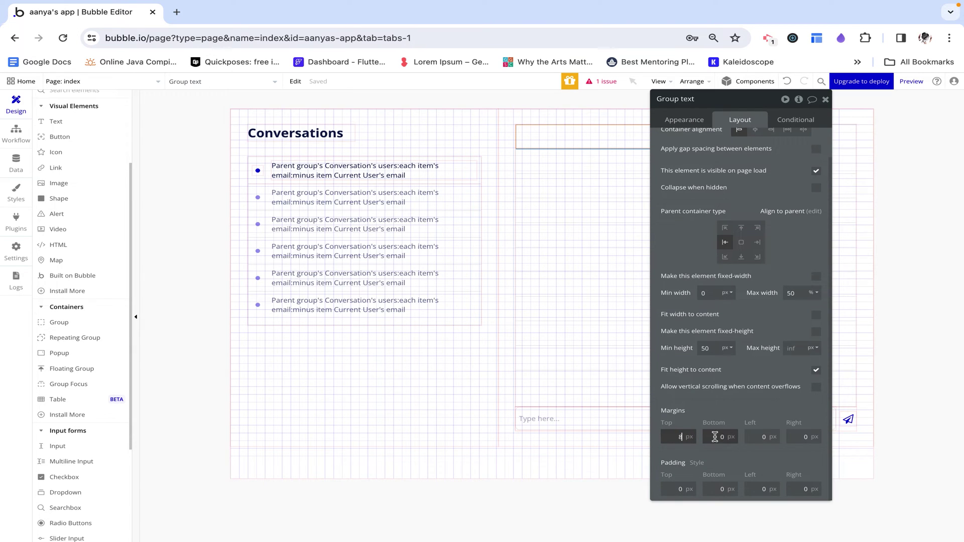
{"action": "left_click", "coordinate": [715, 437]}
{"action": "type", "text": "8"}
{"action": "left_click", "coordinate": [760, 437]}
{"action": "type", "text": "8"}
{"action": "left_click", "coordinate": [796, 438]}
{"action": "type", "text": "8"}
{"action": "left_click", "coordinate": [689, 121]}
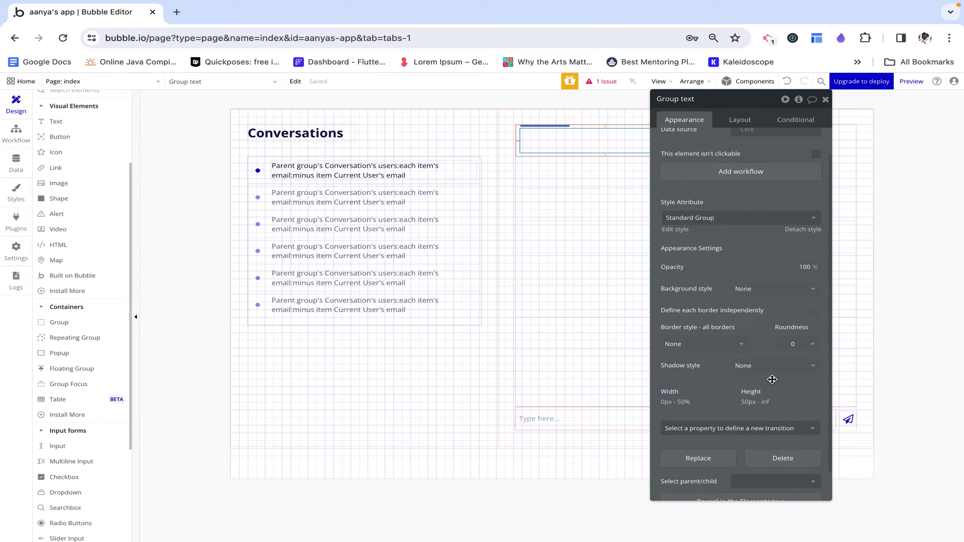
Set the corner roundness of Group text to 8 and its background style to Flat color.
{"action": "left_click", "coordinate": [796, 344]}
{"action": "left_click", "coordinate": [783, 432]}
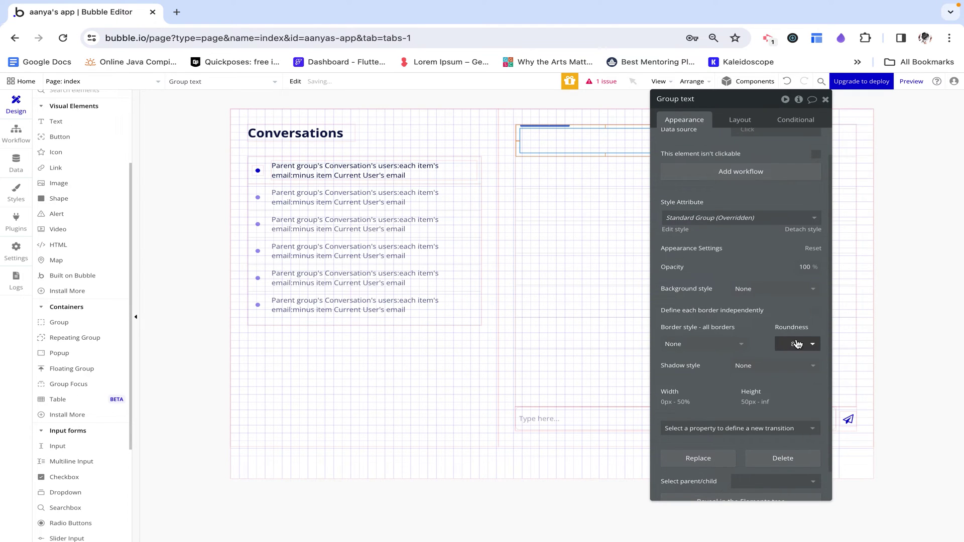
{"action": "left_click", "coordinate": [768, 290]}
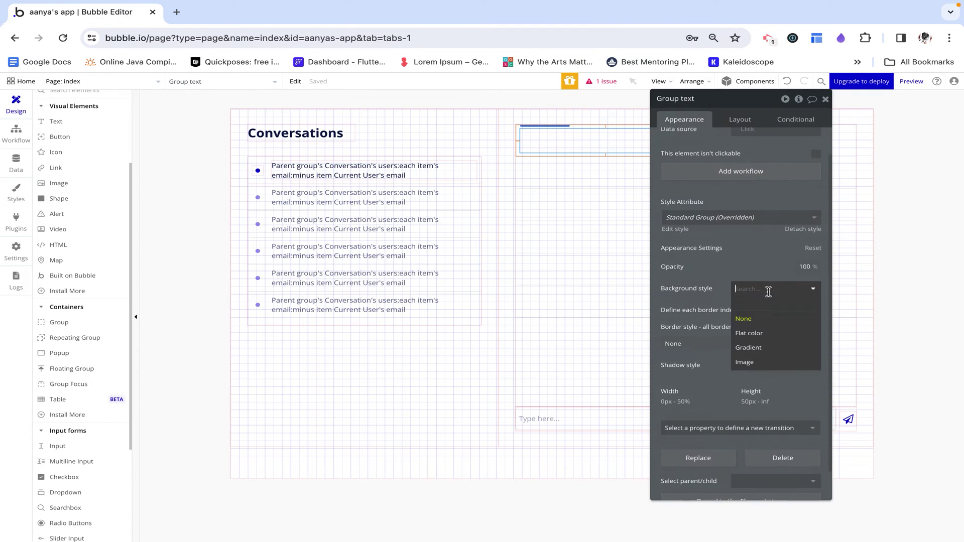
{"action": "left_click", "coordinate": [748, 333]}
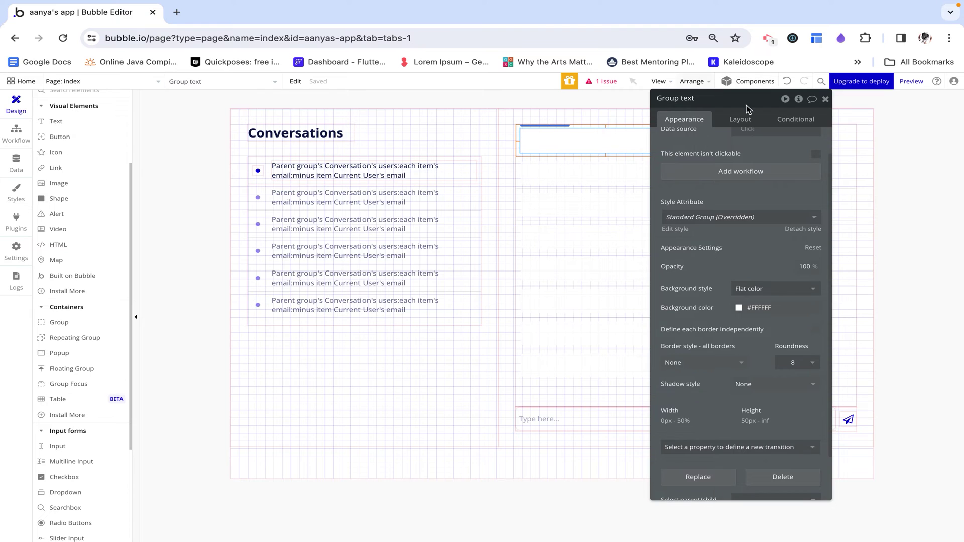
Set the minimum height of Group text to 48 px.
{"action": "left_click", "coordinate": [740, 119]}
{"action": "type", "text": "48"}
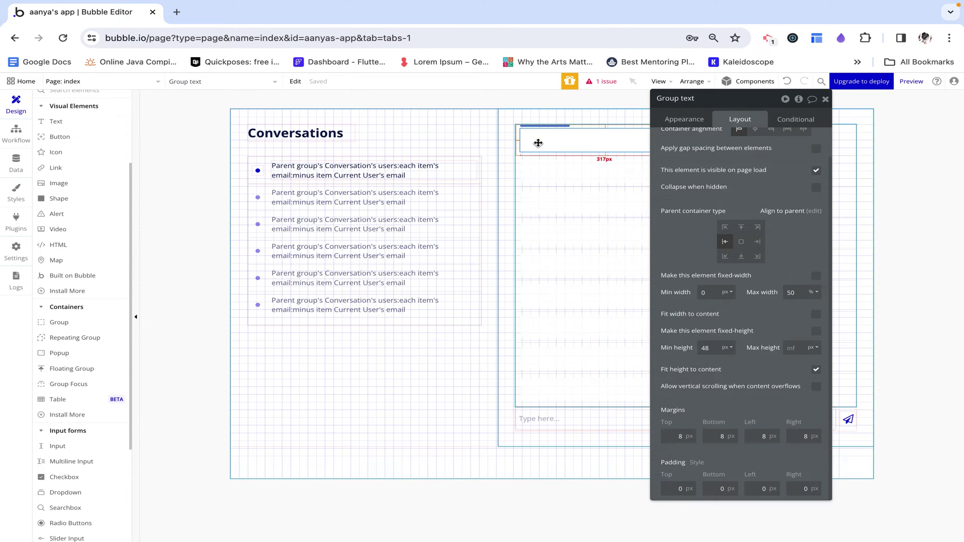
{"action": "left_click", "coordinate": [825, 99]}
Place a text element inside Group text, with 0 px minimum width and height and centered vertical alignment.
{"action": "left_click_drag", "start_coordinate": [70, 122], "coordinate": [588, 132]}
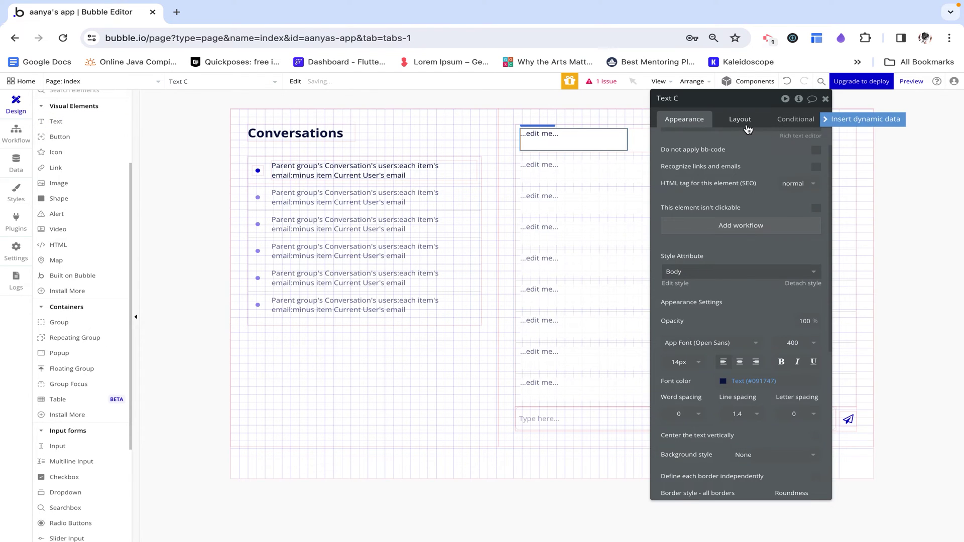
{"action": "left_click", "coordinate": [740, 120]}
{"action": "left_click", "coordinate": [817, 235]}
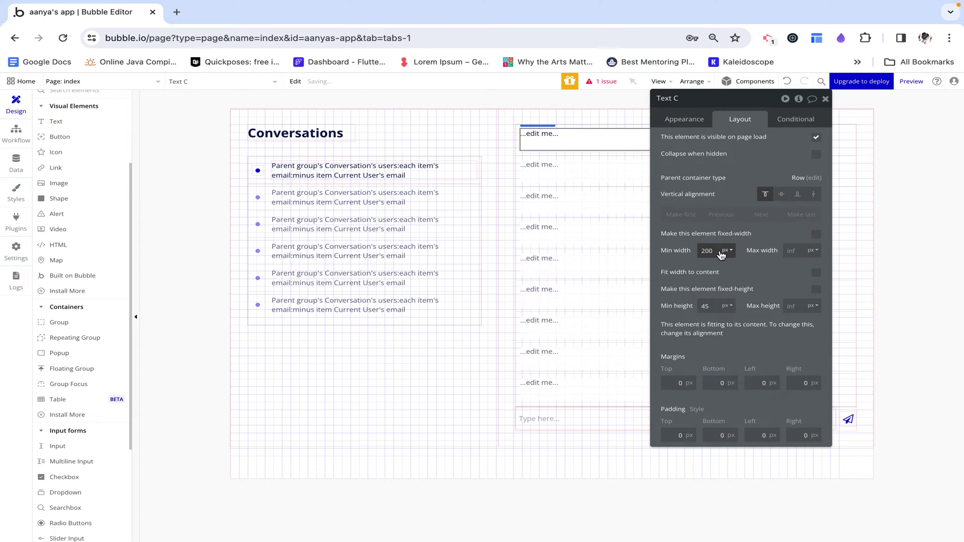
{"action": "key", "text": "BackSpace"}
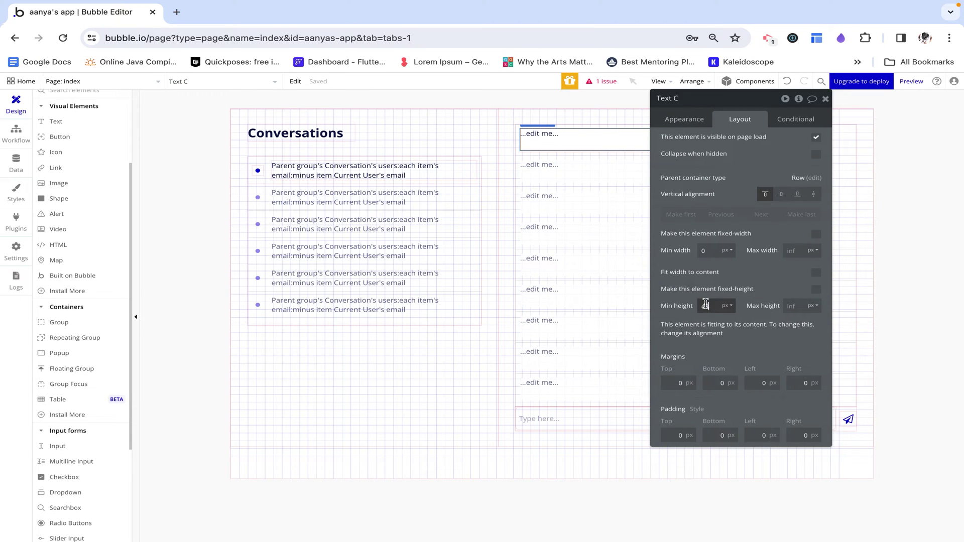
{"action": "left_click", "coordinate": [781, 194]}
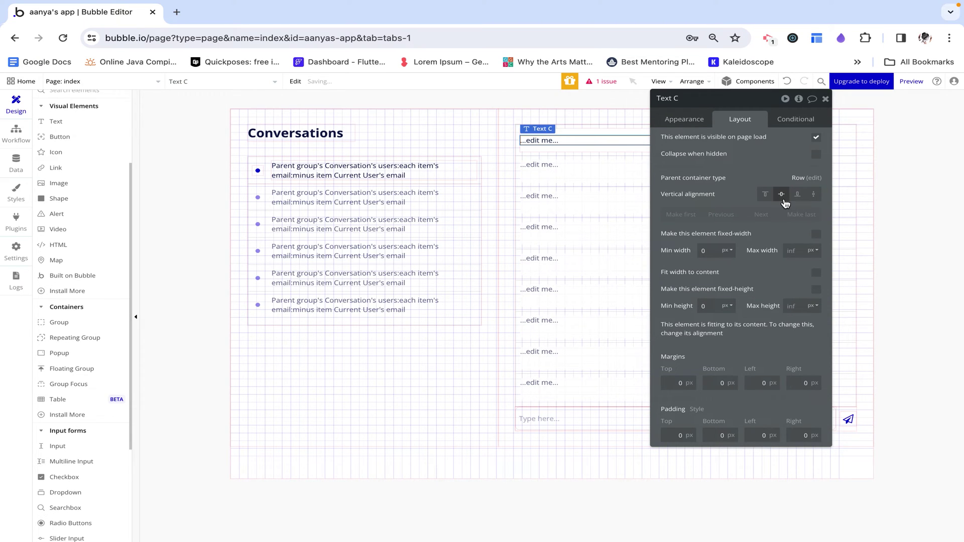
Fill the new text element with the dynamic data source Parent group's thing.
{"action": "left_click", "coordinate": [684, 119]}
{"action": "left_click", "coordinate": [819, 144]}
{"action": "left_click", "coordinate": [820, 143]}
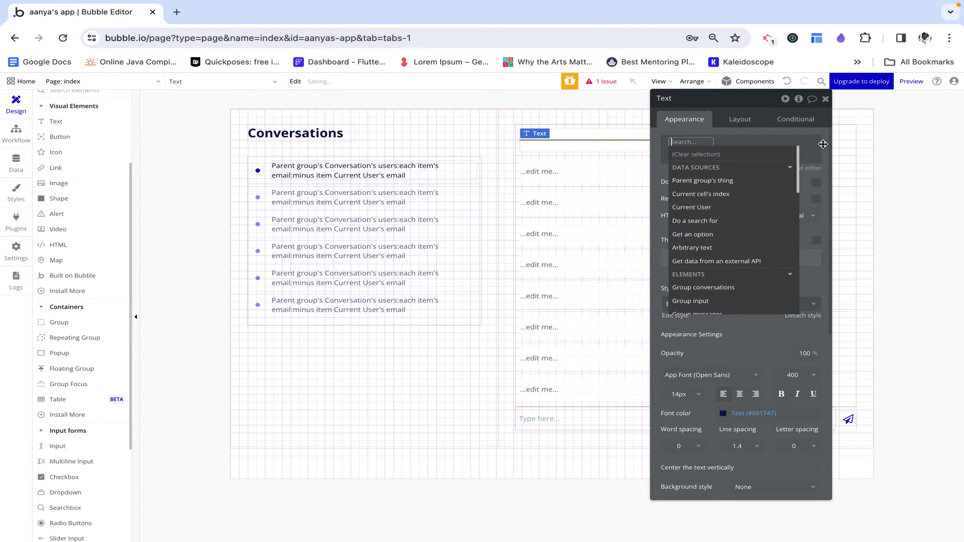
{"action": "left_click", "coordinate": [715, 181]}
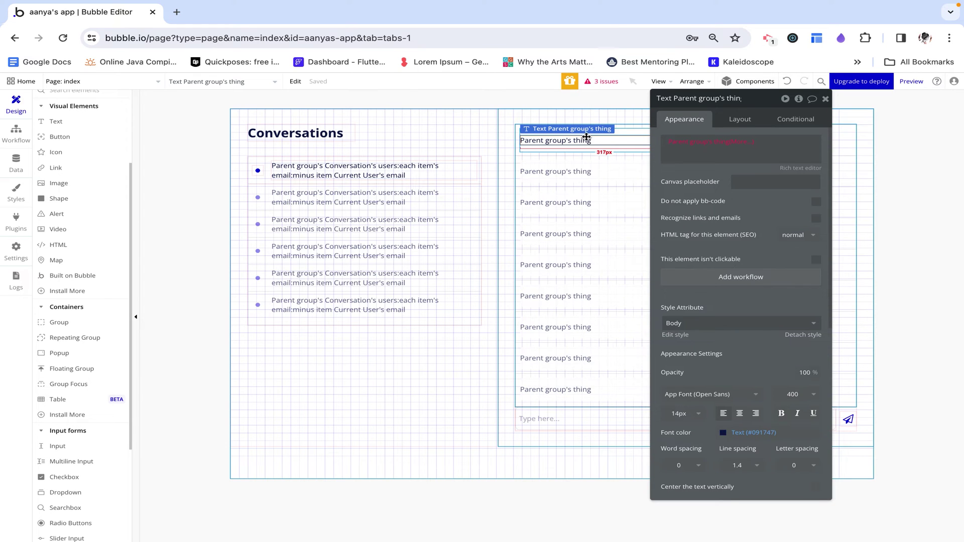
{"action": "left_click", "coordinate": [825, 99]}
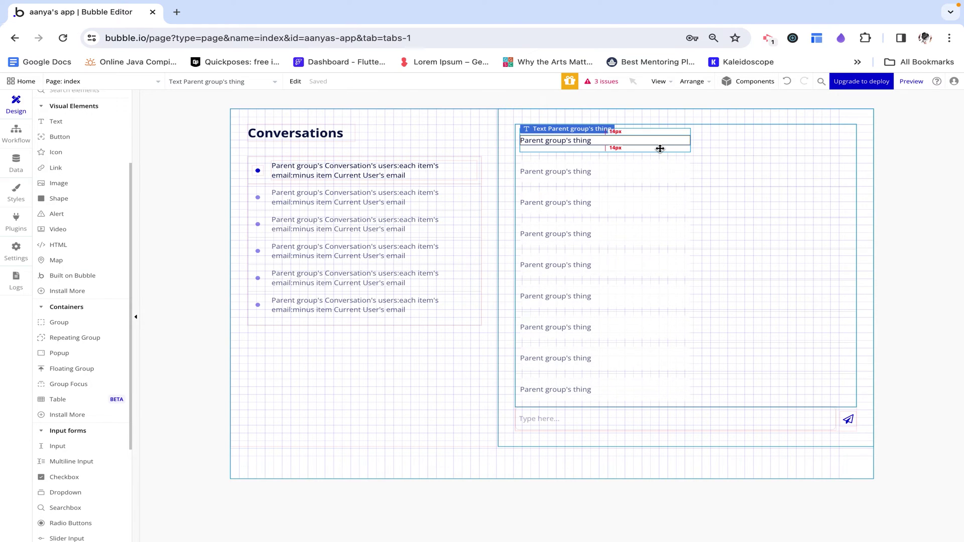
Set the top, bottom, left and right padding of Group text to 8 px.
{"action": "double_click", "coordinate": [661, 153]}
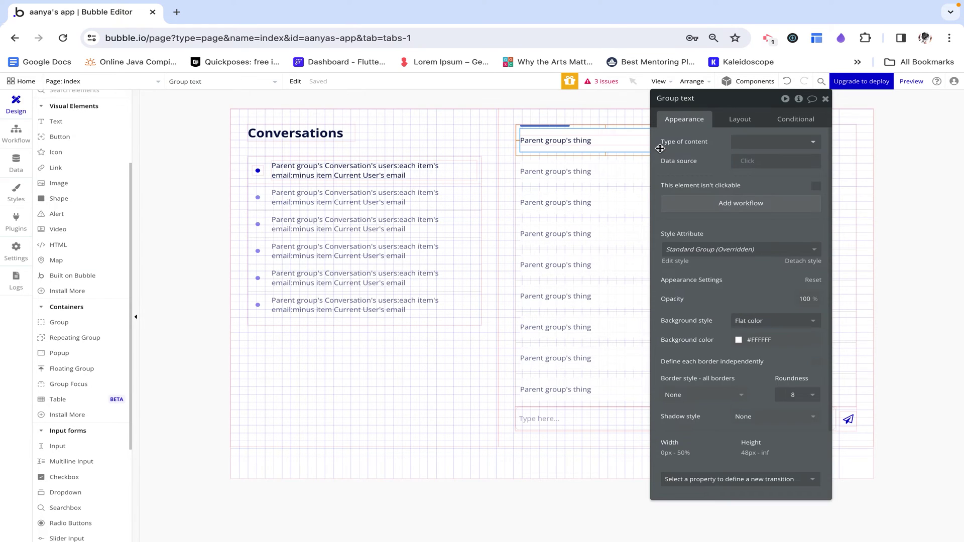
{"action": "left_click", "coordinate": [744, 126]}
{"action": "scroll", "coordinate": [695, 467], "scroll_direction": "down", "scroll_amount": 1}
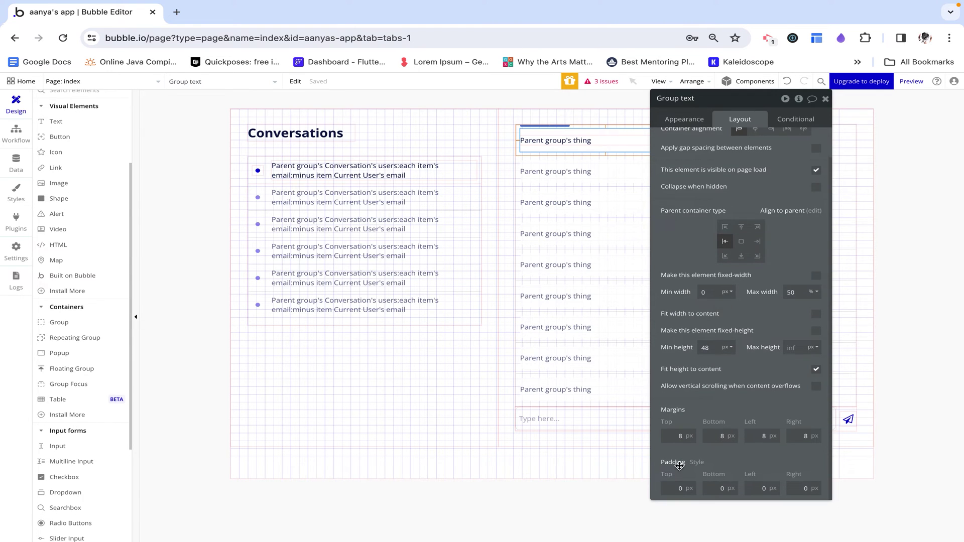
{"action": "type", "text": "8"}
{"action": "key", "text": "Tab"}
{"action": "type", "text": "8"}
{"action": "key", "text": "Tab"}
{"action": "type", "text": "8"}
{"action": "left_click", "coordinate": [793, 489]}
{"action": "type", "text": "8"}
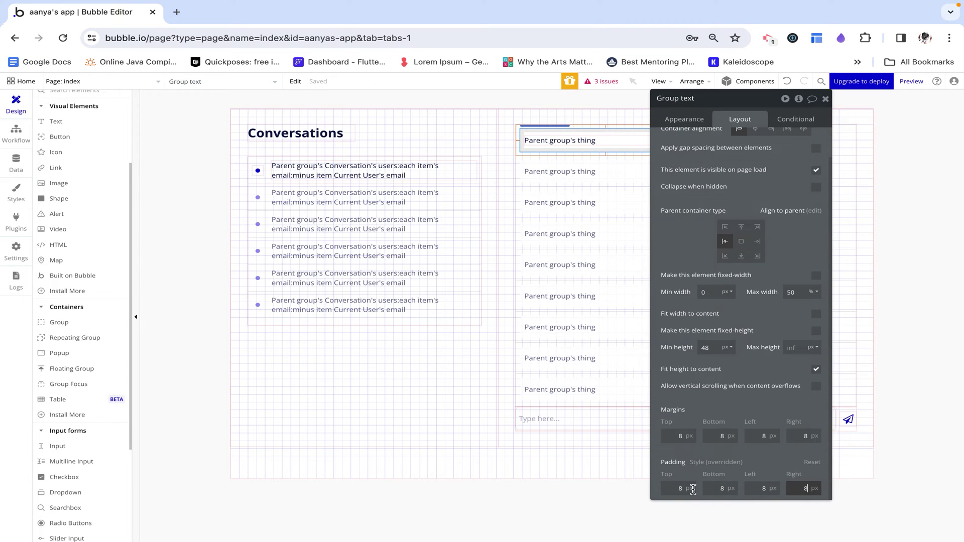
Change the padding of Group text to 4 px on all four sides.
{"action": "left_click", "coordinate": [689, 487]}
{"action": "type", "text": "4"}
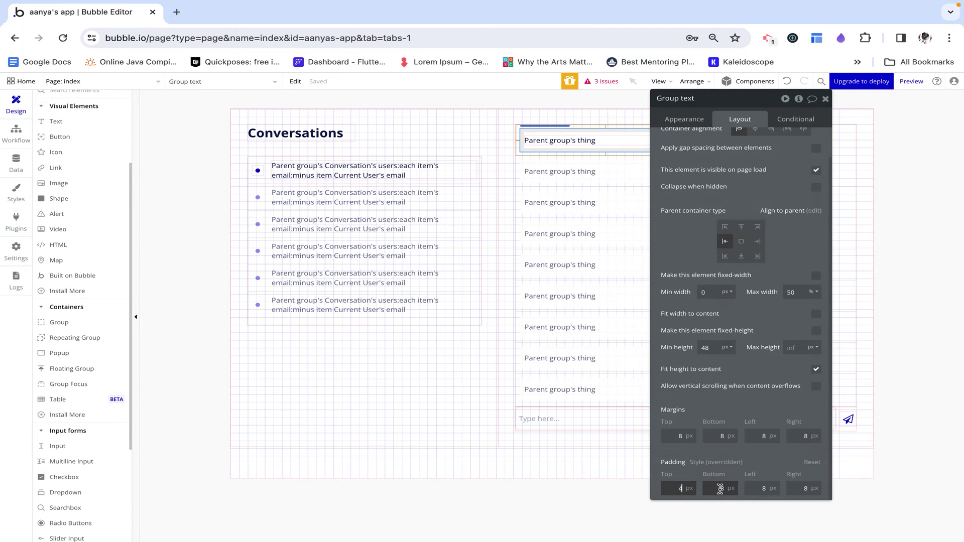
{"action": "key", "text": "Tab"}
{"action": "type", "text": "4"}
{"action": "left_click", "coordinate": [765, 488]}
{"action": "key", "text": "Tab"}
{"action": "type", "text": "4"}
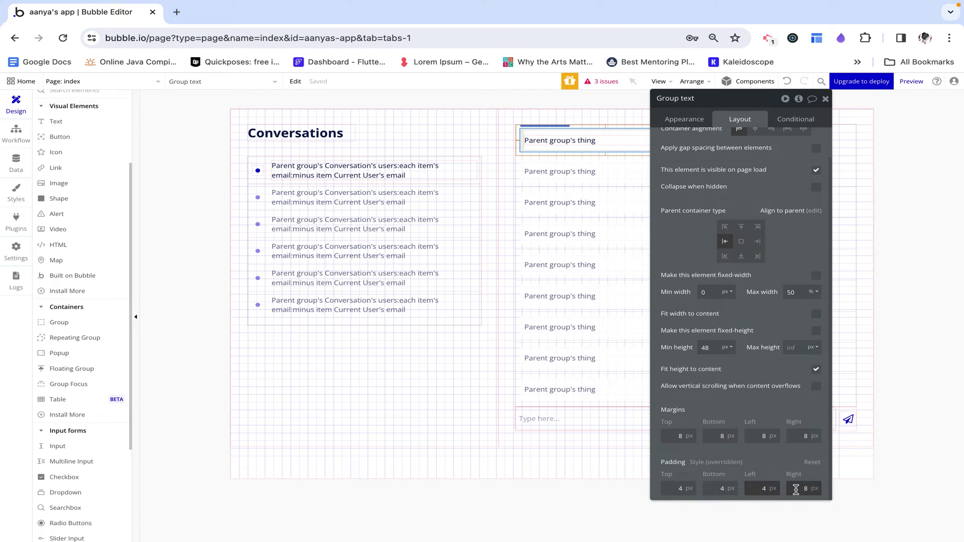
{"action": "left_click", "coordinate": [824, 99]}
Duplicate Group text with its text and place the copy at the right end of the first message cell.
{"action": "left_click", "coordinate": [694, 152]}
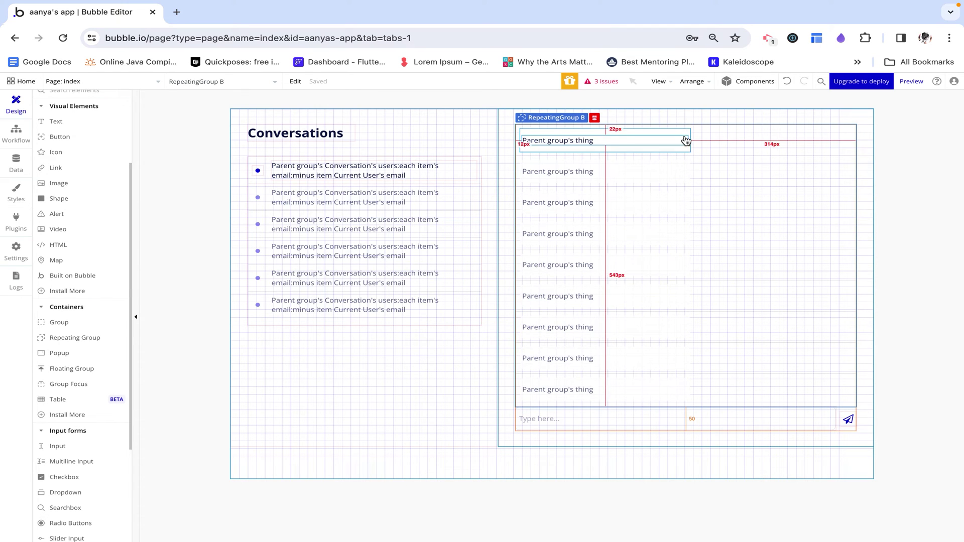
{"action": "left_click", "coordinate": [687, 130]}
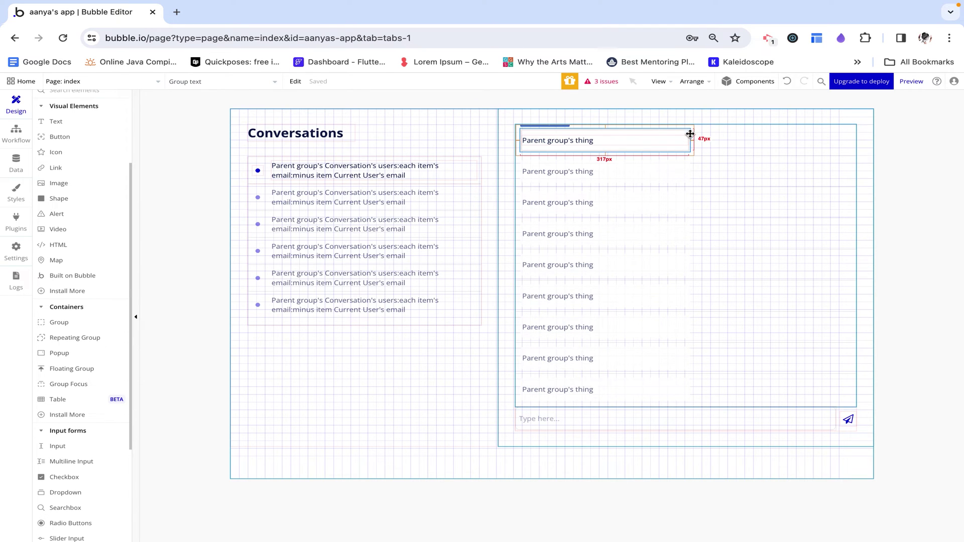
{"action": "left_click", "coordinate": [720, 148]}
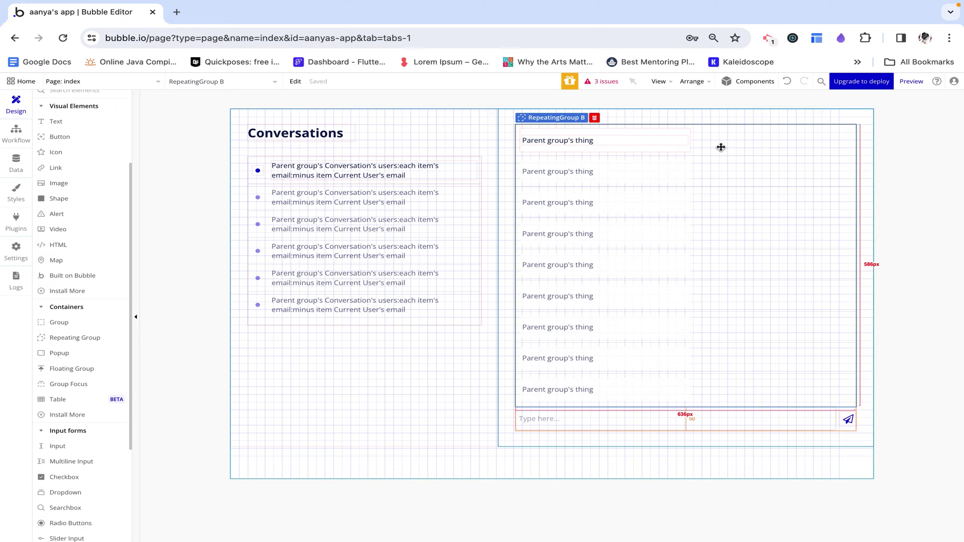
{"action": "left_click_drag", "start_coordinate": [645, 146], "coordinate": [696, 149]}
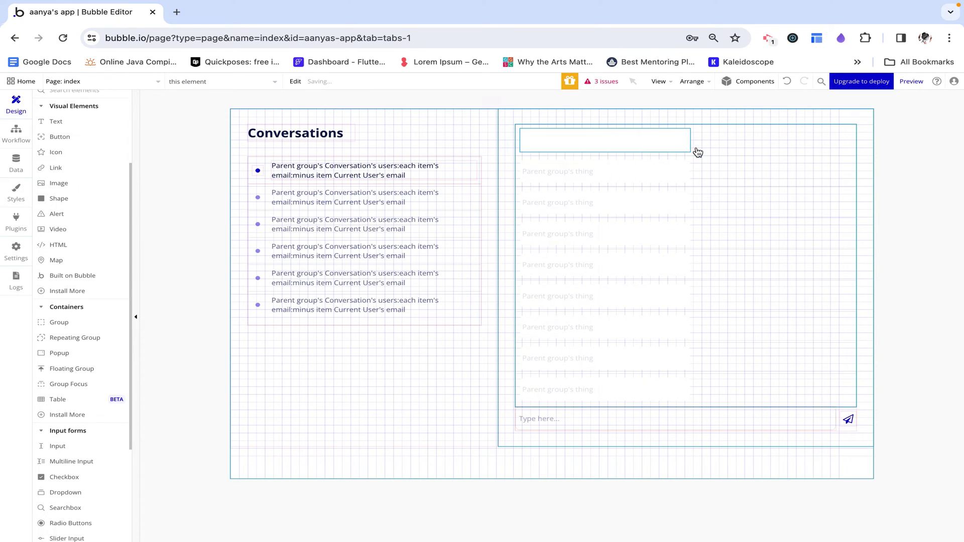
{"action": "left_click", "coordinate": [681, 149]}
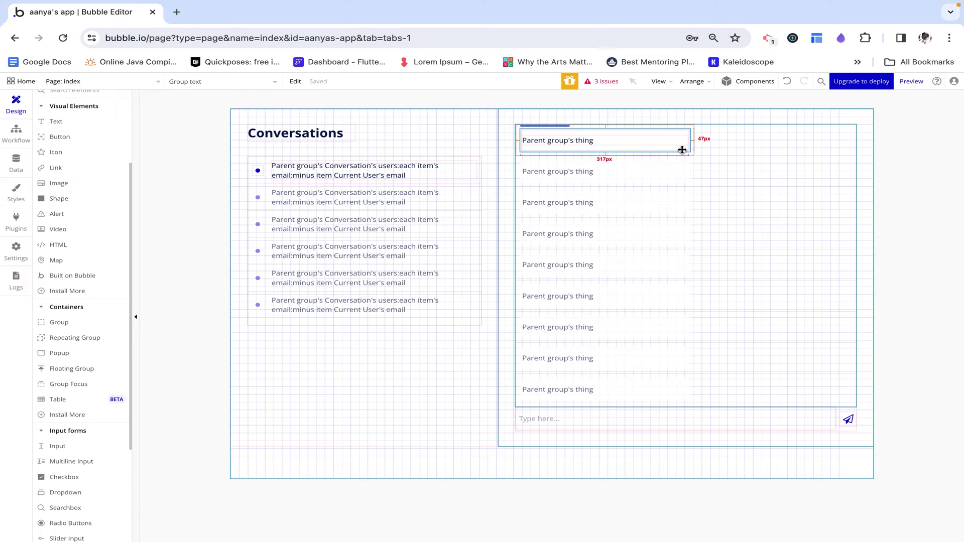
{"action": "left_click_drag", "start_coordinate": [682, 149], "coordinate": [834, 149]}
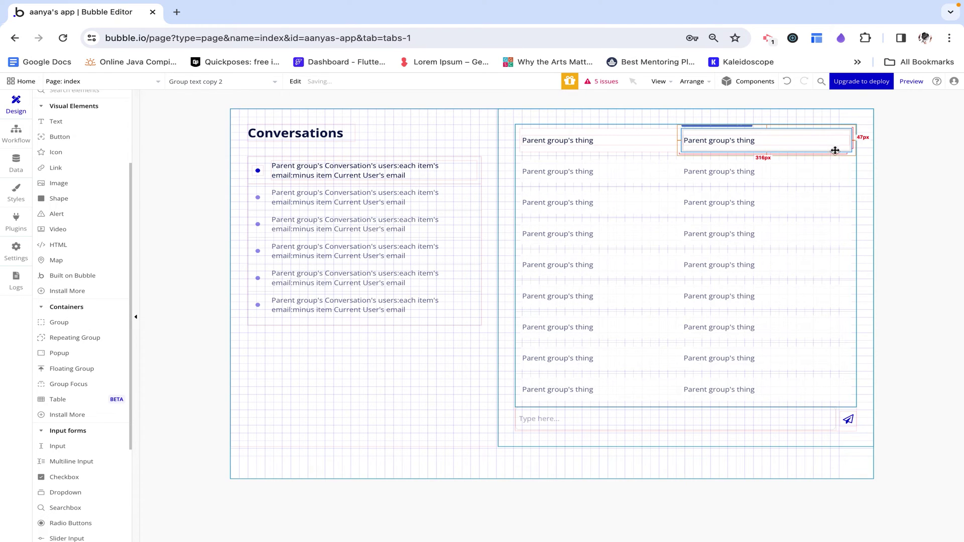
Set the maximum width of the original Group text to 45%.
{"action": "left_click", "coordinate": [666, 140]}
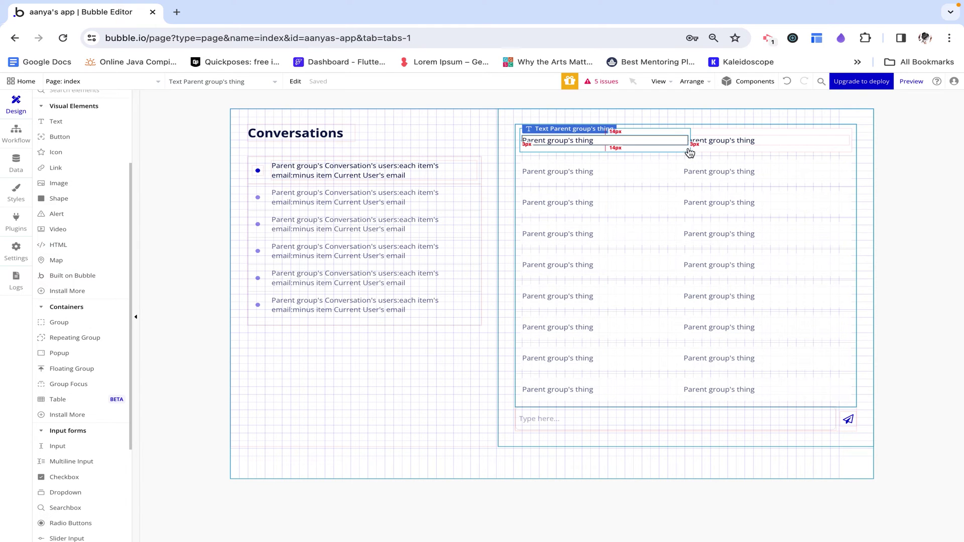
{"action": "left_click", "coordinate": [683, 149]}
{"action": "double_click", "coordinate": [682, 150]}
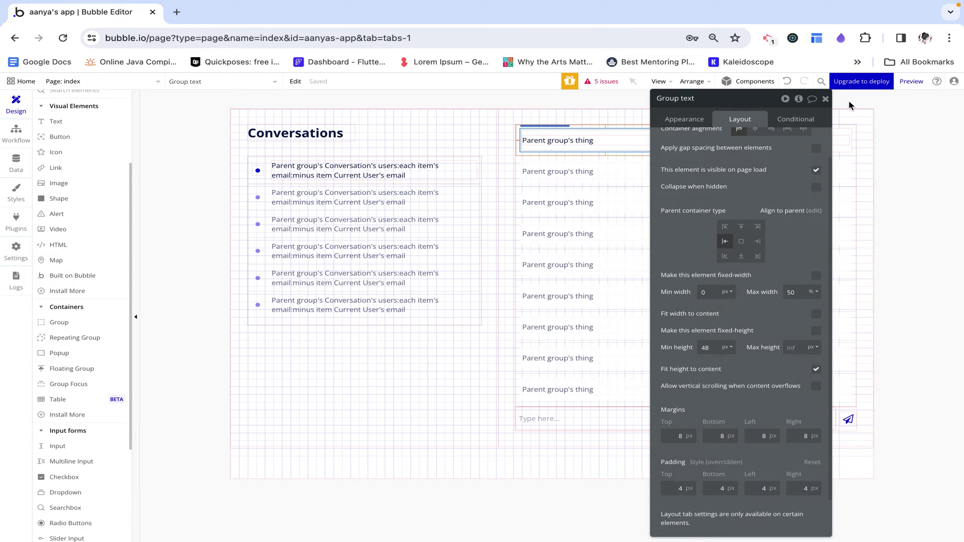
{"action": "double_click", "coordinate": [792, 295]}
{"action": "type", "text": "45"}
{"action": "left_click", "coordinate": [826, 98]}
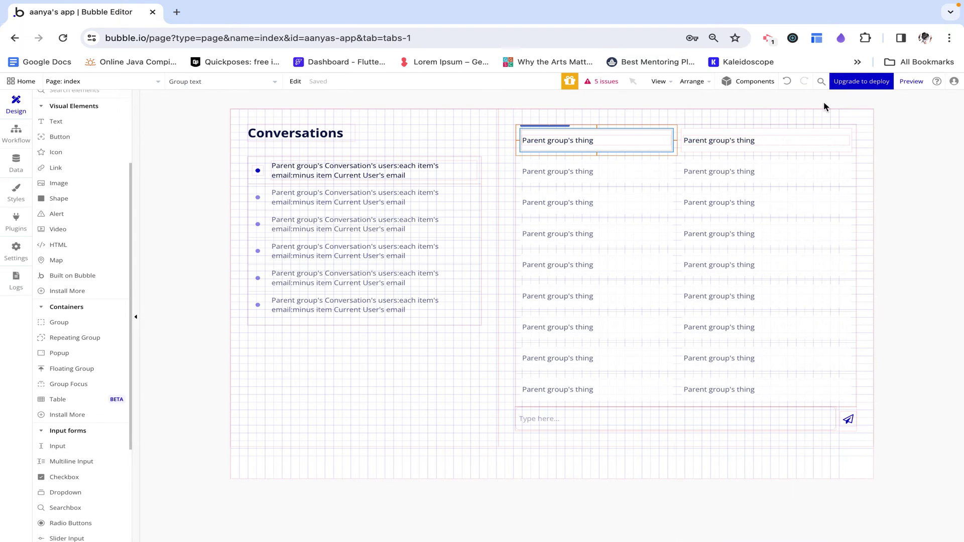
Set the maximum width of Group text copy 2 to 45%.
{"action": "double_click", "coordinate": [686, 155]}
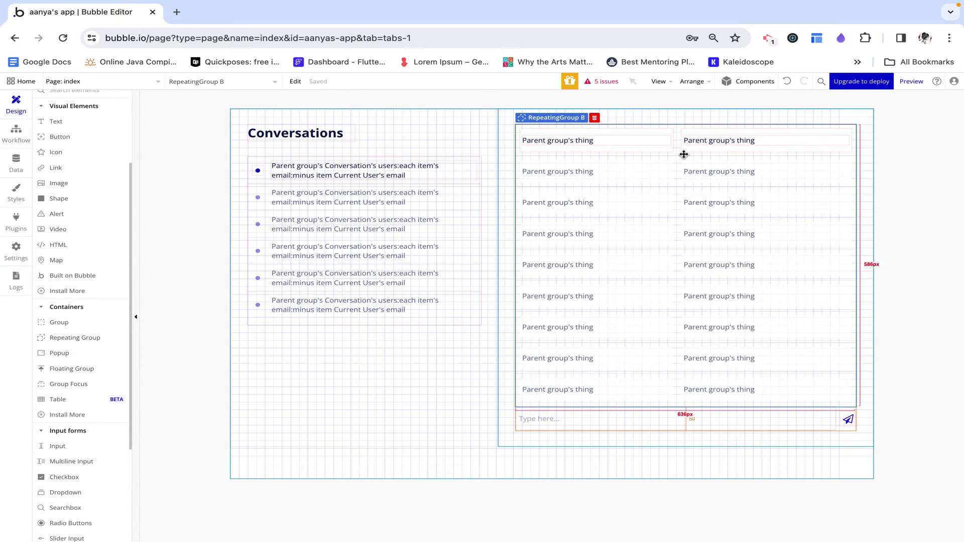
{"action": "left_click", "coordinate": [826, 100]}
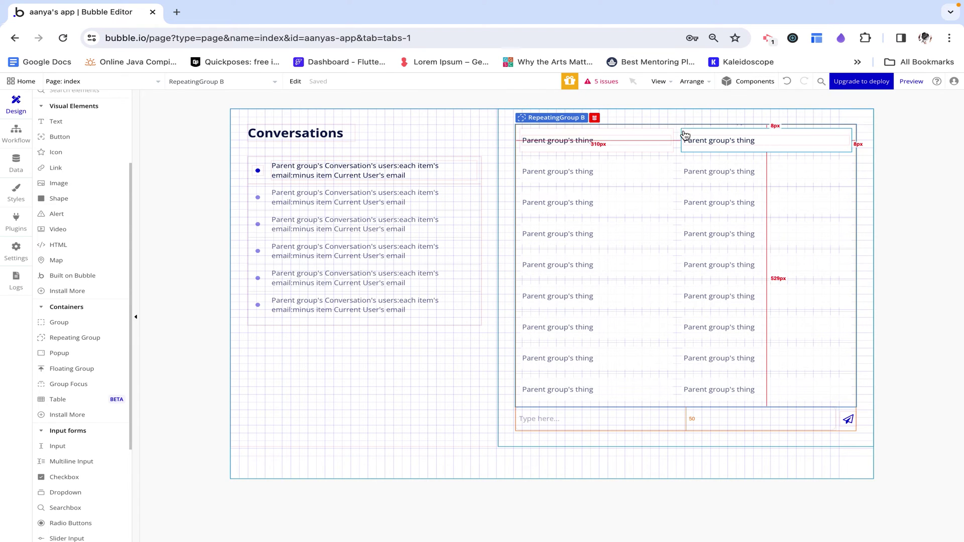
{"action": "double_click", "coordinate": [683, 131]}
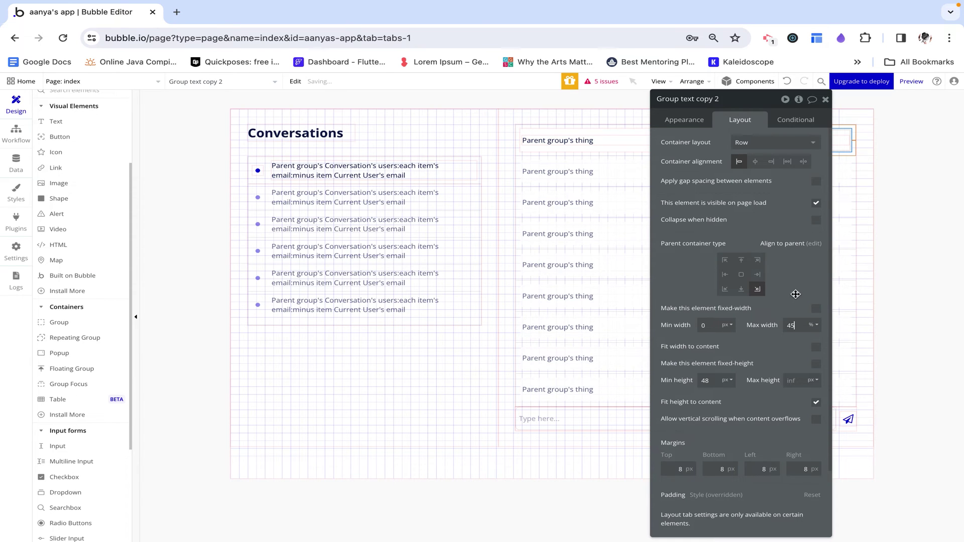
{"action": "left_click", "coordinate": [825, 100]}
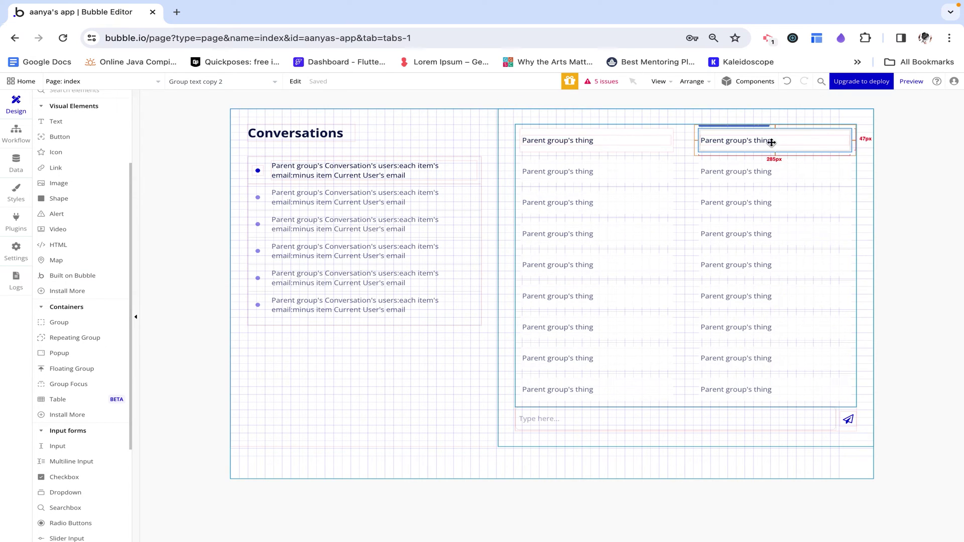
Right-align the text inside Group text copy 2.
{"action": "double_click", "coordinate": [669, 154]}
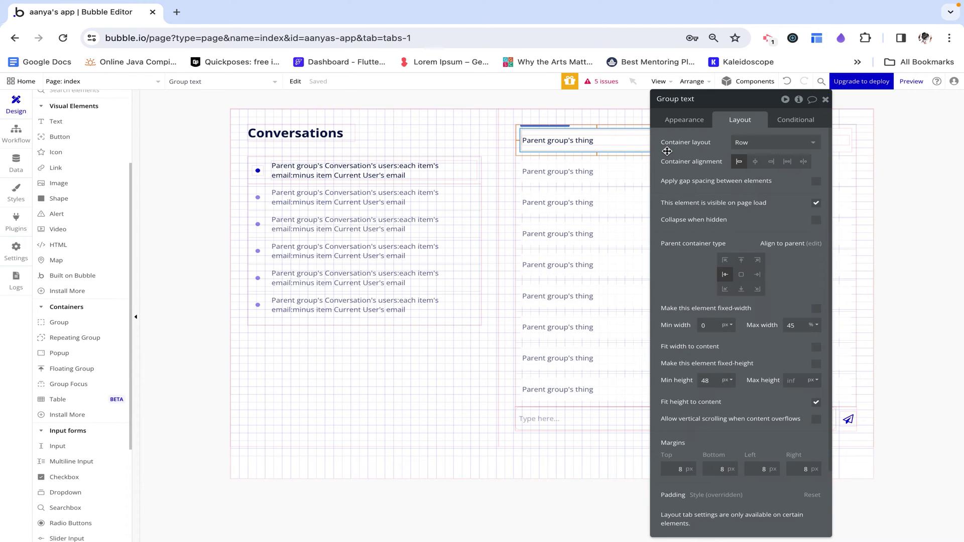
{"action": "left_click", "coordinate": [824, 100]}
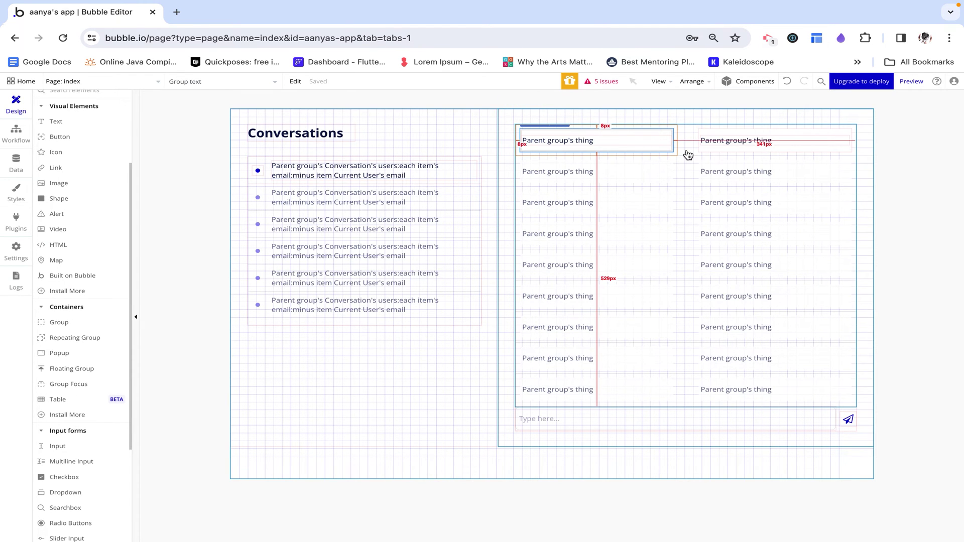
{"action": "double_click", "coordinate": [721, 143]}
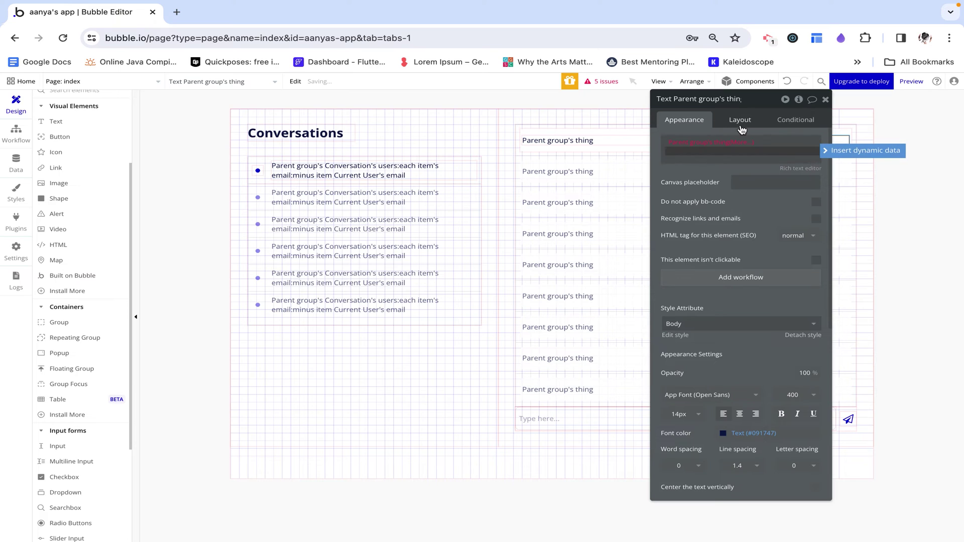
{"action": "left_click", "coordinate": [756, 407]}
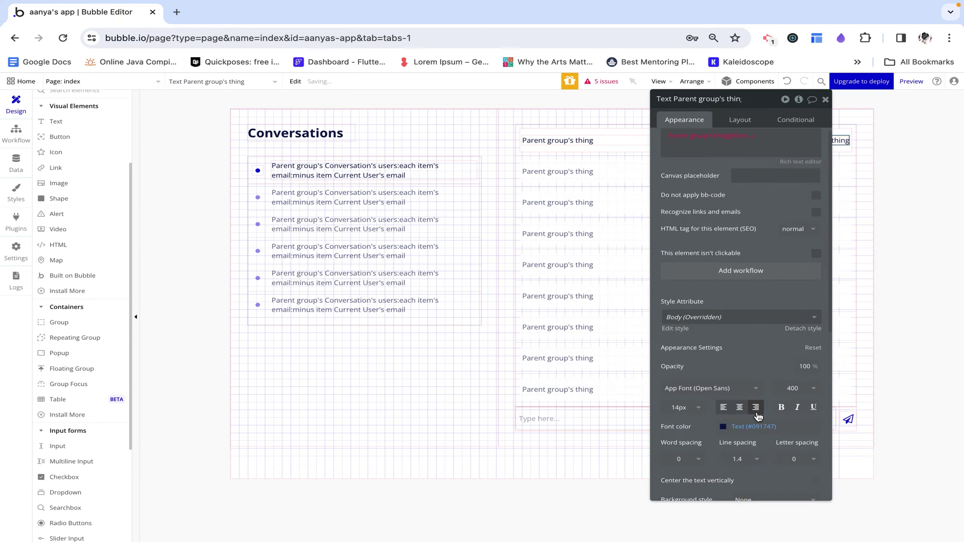
{"action": "left_click", "coordinate": [835, 143]}
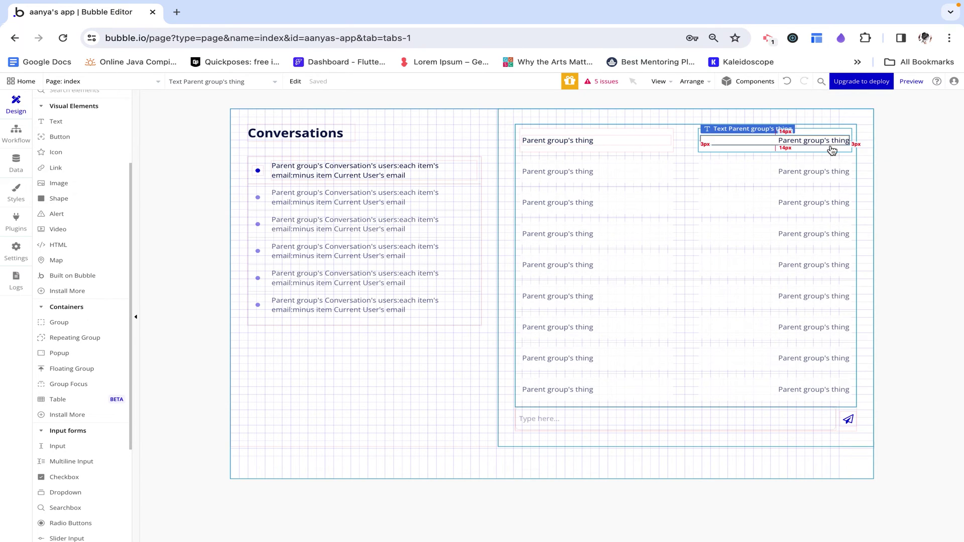
Set the content type of RepeatingGroup B in the messages panel to Message.
{"action": "left_click", "coordinate": [690, 140]}
{"action": "double_click", "coordinate": [689, 141]}
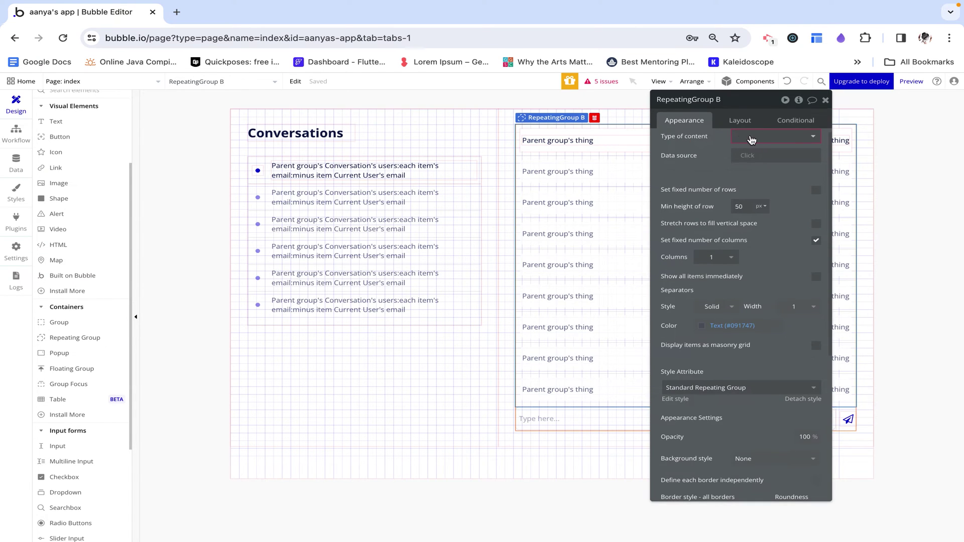
{"action": "left_click", "coordinate": [757, 138]}
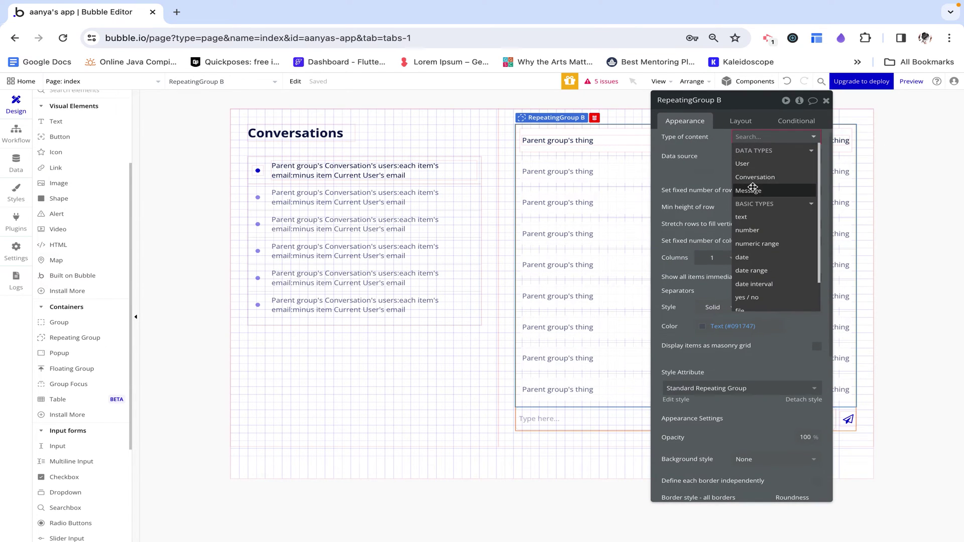
{"action": "left_click", "coordinate": [751, 191]}
{"action": "left_click", "coordinate": [826, 100]}
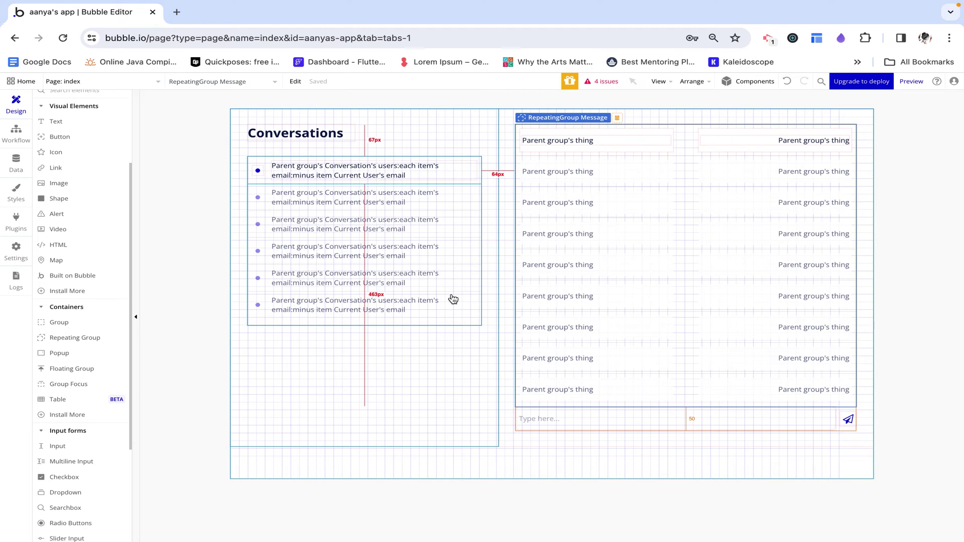
Check the custom states defined on the index page.
{"action": "double_click", "coordinate": [493, 457]}
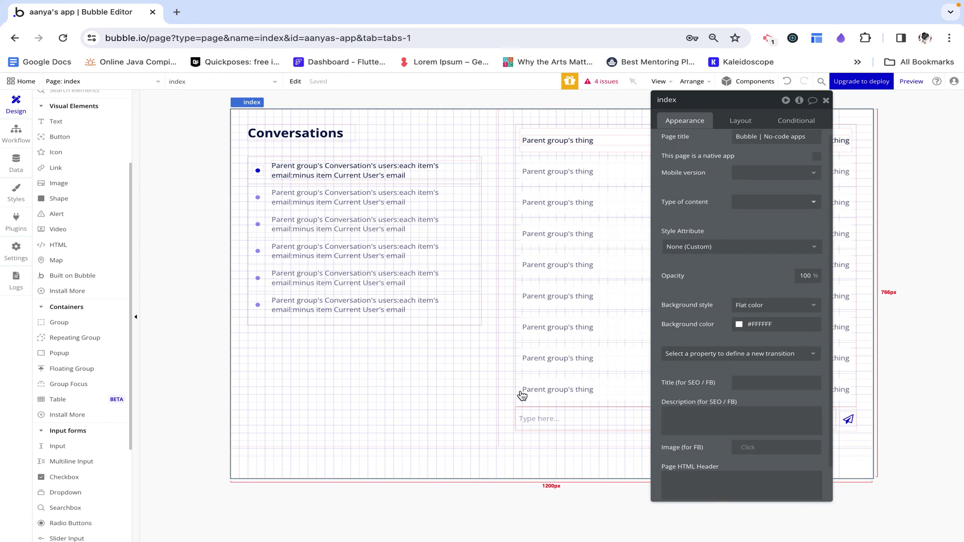
{"action": "left_click", "coordinate": [799, 101]}
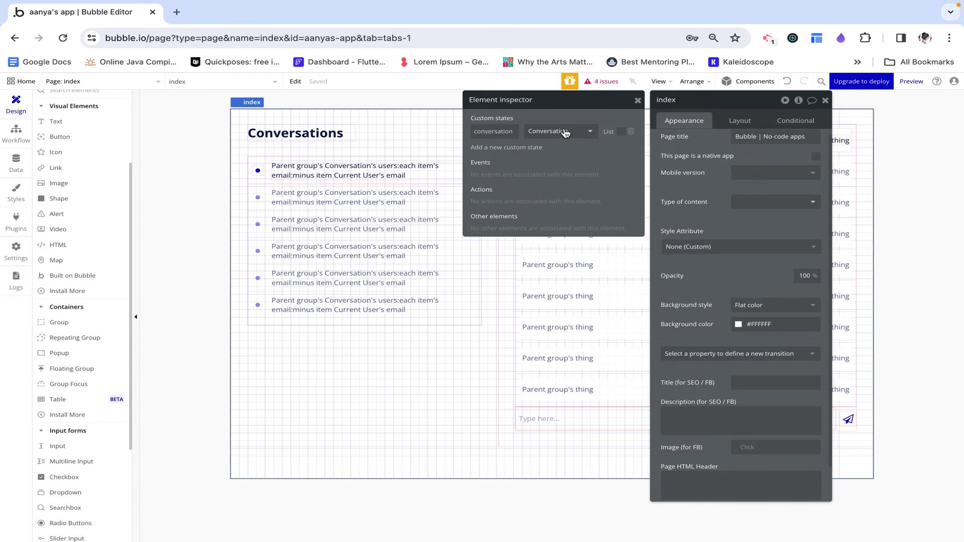
{"action": "left_click", "coordinate": [639, 100]}
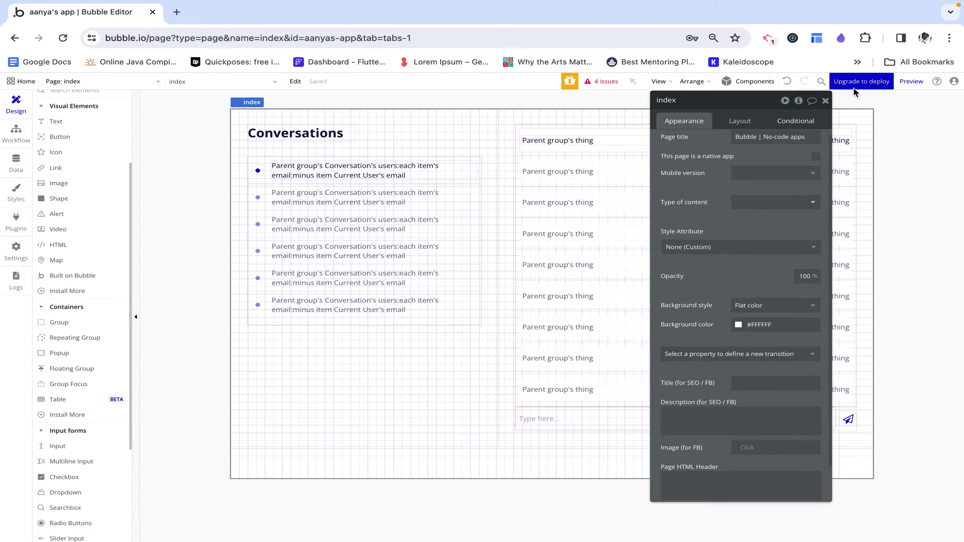
{"action": "left_click", "coordinate": [826, 101]}
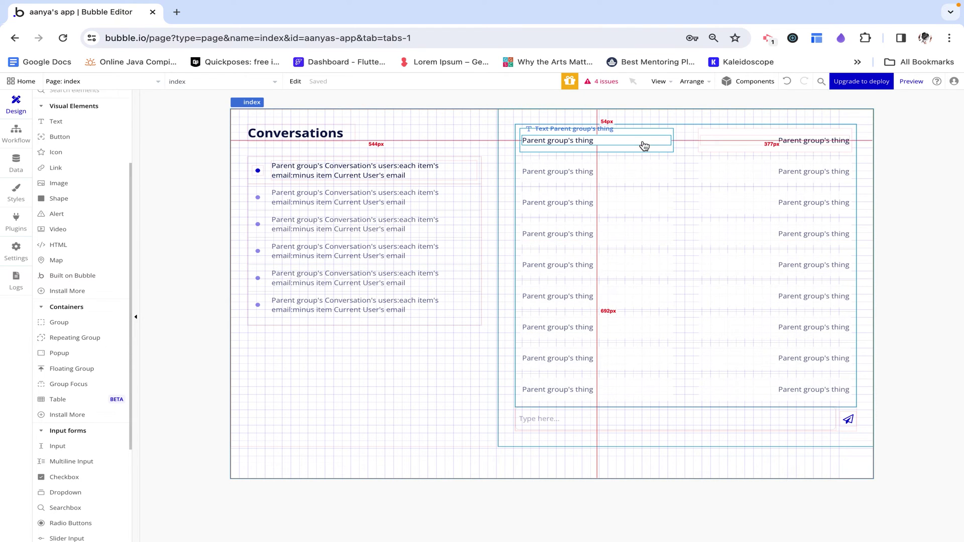
Set the data source of RepeatingGroup Message to a search for the Message type.
{"action": "double_click", "coordinate": [687, 146]}
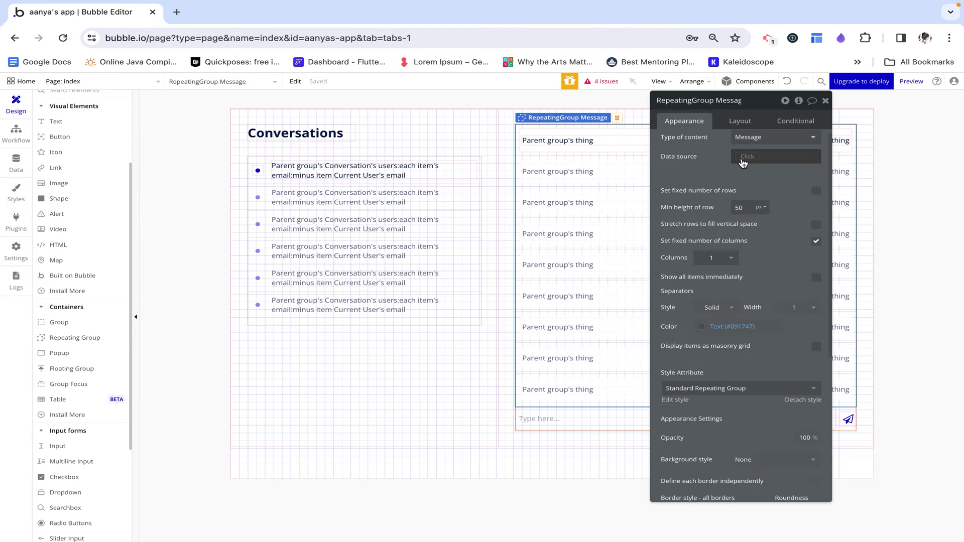
{"action": "left_click", "coordinate": [742, 162]}
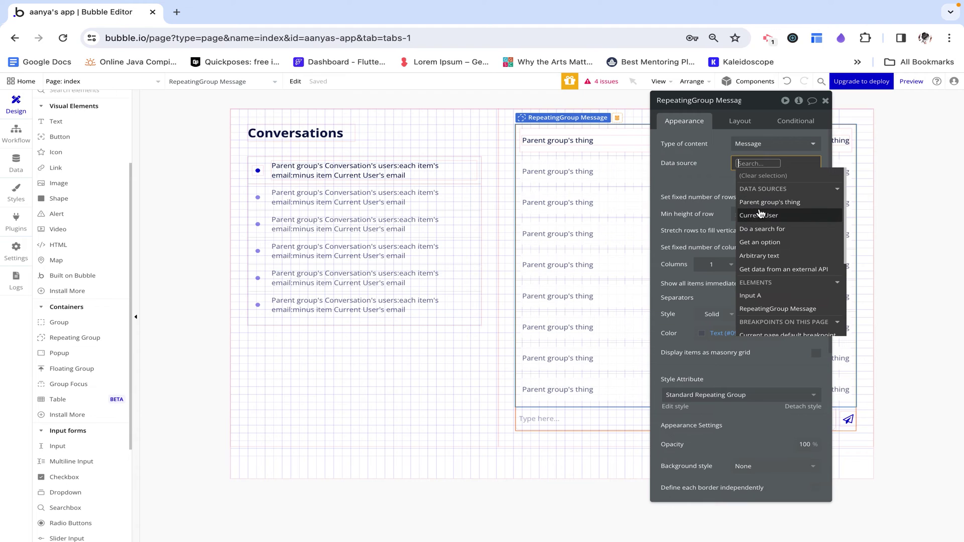
{"action": "mouse_move", "coordinate": [764, 209]}
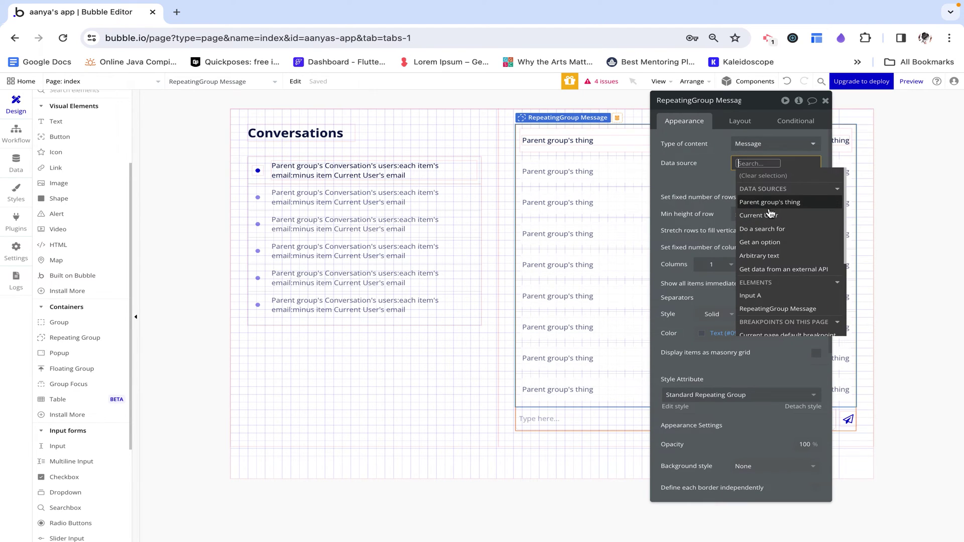
{"action": "scroll", "coordinate": [766, 218], "scroll_direction": "down", "scroll_amount": 2}
{"action": "left_click", "coordinate": [778, 163]}
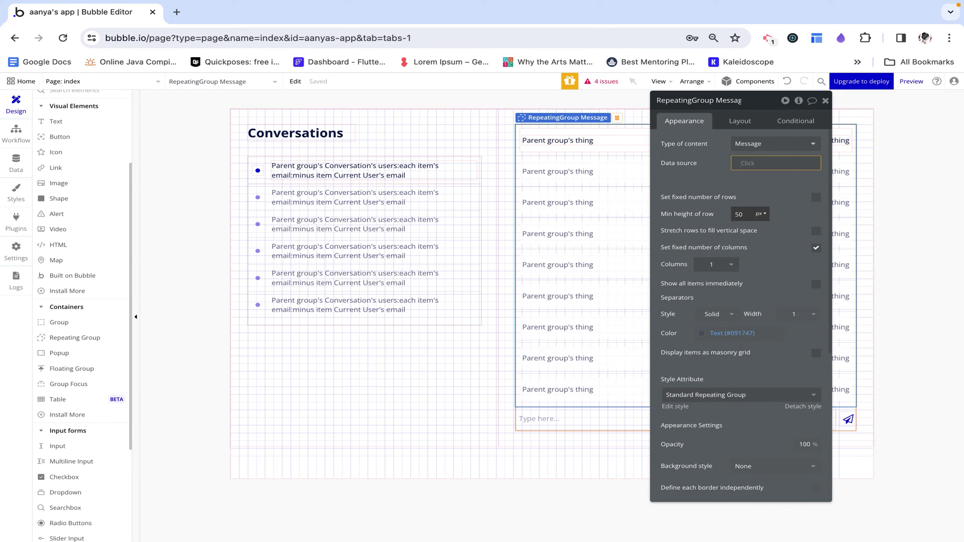
{"action": "left_click", "coordinate": [777, 162]}
{"action": "type", "text": "do"}
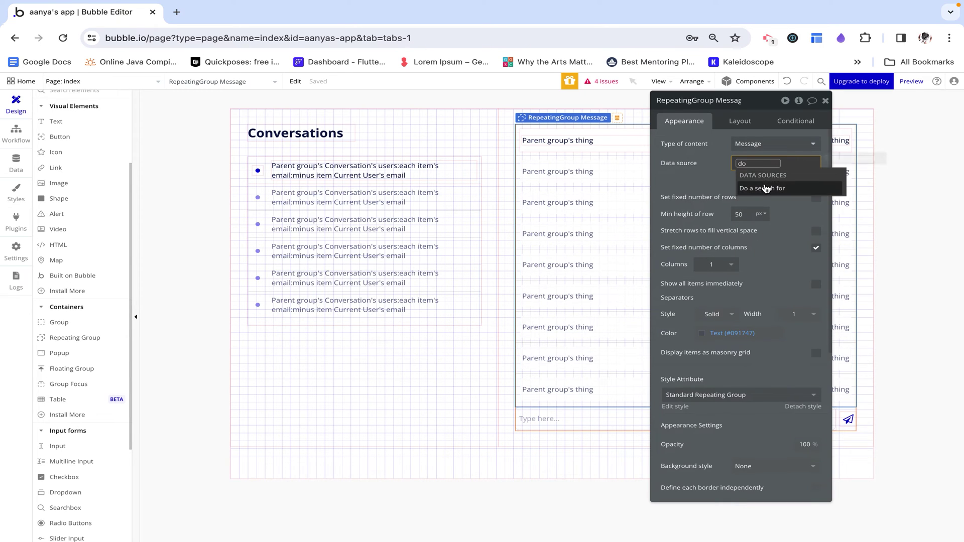
{"action": "left_click", "coordinate": [765, 185]}
{"action": "left_click", "coordinate": [590, 129]}
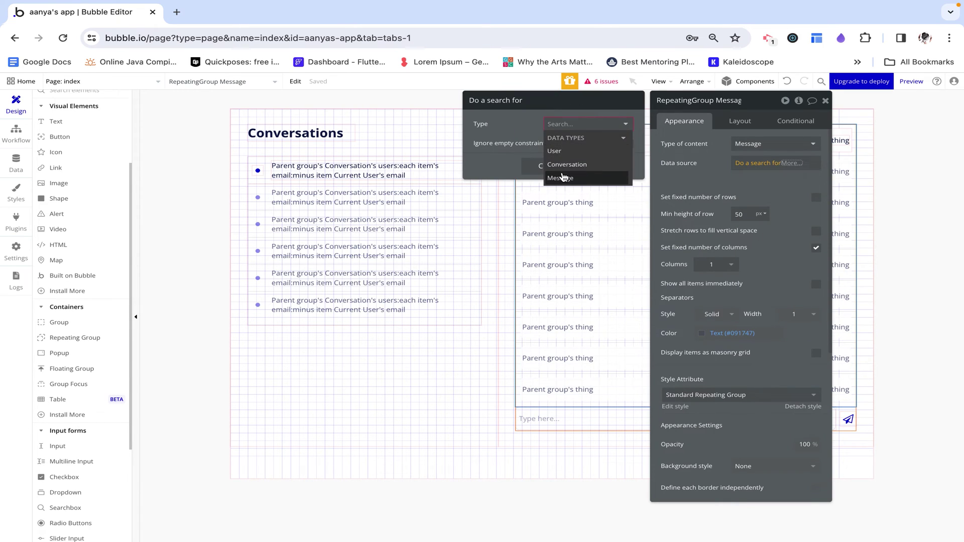
{"action": "left_click", "coordinate": [563, 177]}
Constrain the message search so that conversation = index's conversation.
{"action": "left_click", "coordinate": [502, 146]}
{"action": "left_click", "coordinate": [500, 146]}
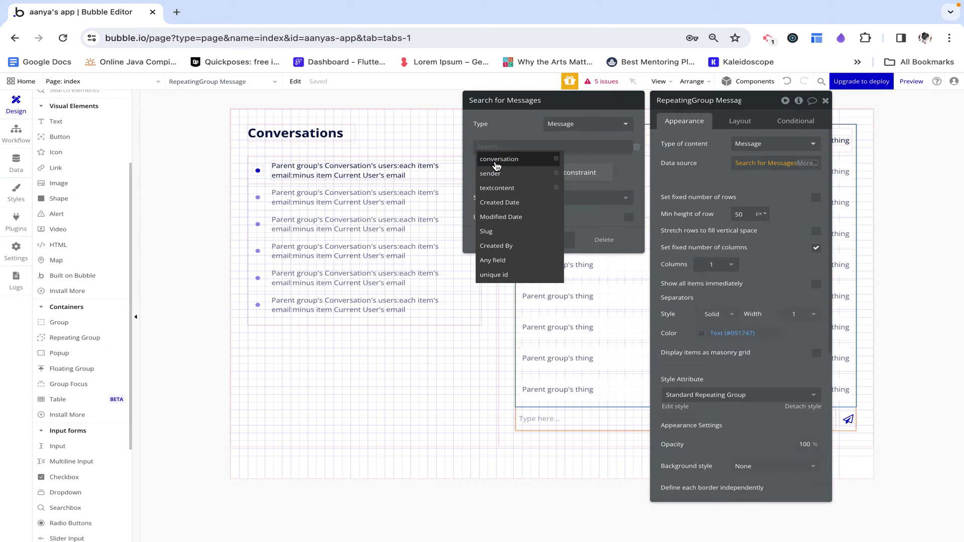
{"action": "left_click", "coordinate": [495, 157]}
{"action": "left_click", "coordinate": [526, 145]}
{"action": "left_click", "coordinate": [522, 158]}
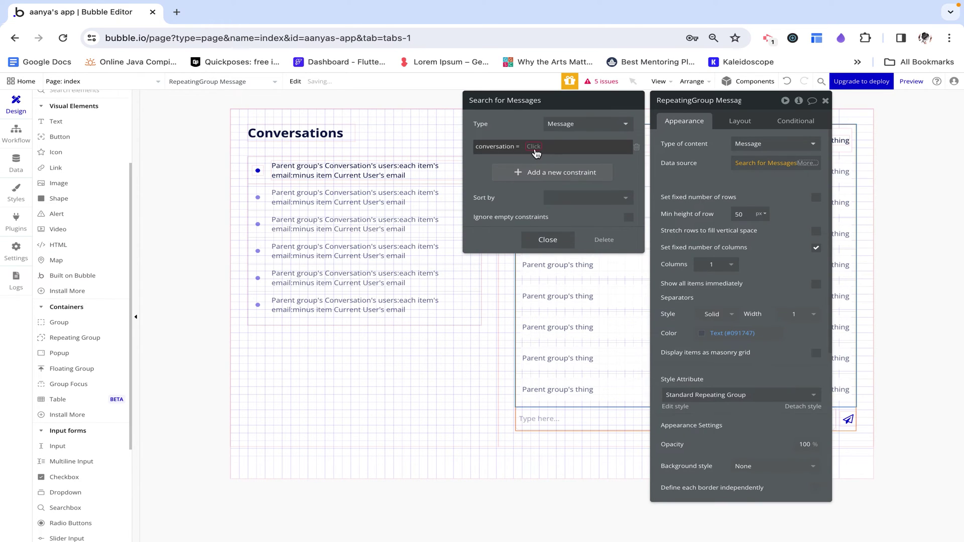
{"action": "left_click", "coordinate": [548, 147]}
{"action": "type", "text": "index"}
{"action": "left_click", "coordinate": [558, 177]}
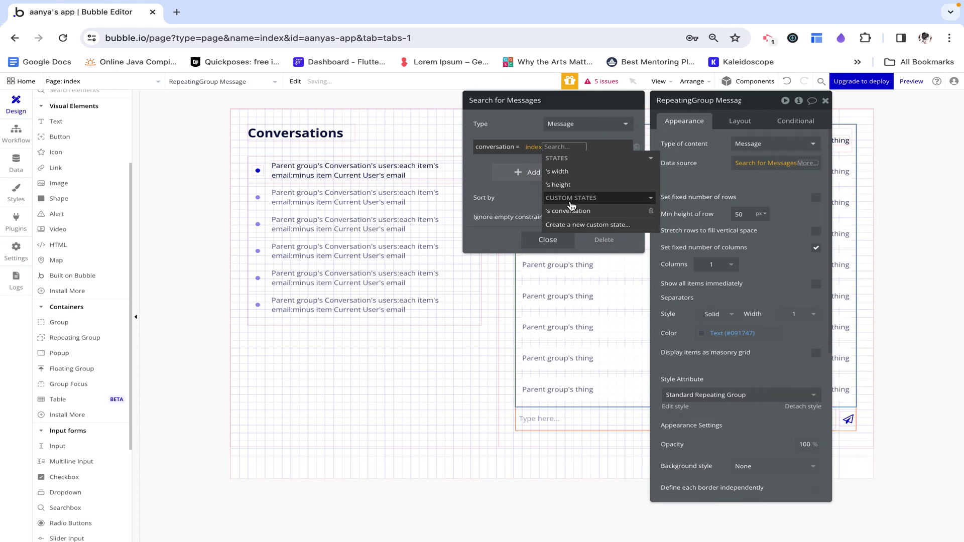
{"action": "left_click", "coordinate": [570, 206]}
{"action": "left_click", "coordinate": [517, 123]}
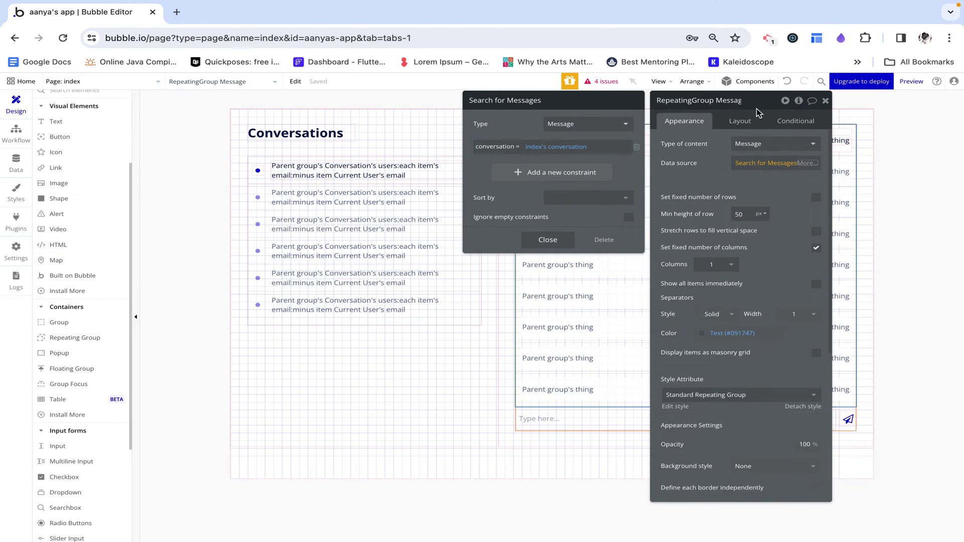
{"action": "left_click", "coordinate": [825, 100]}
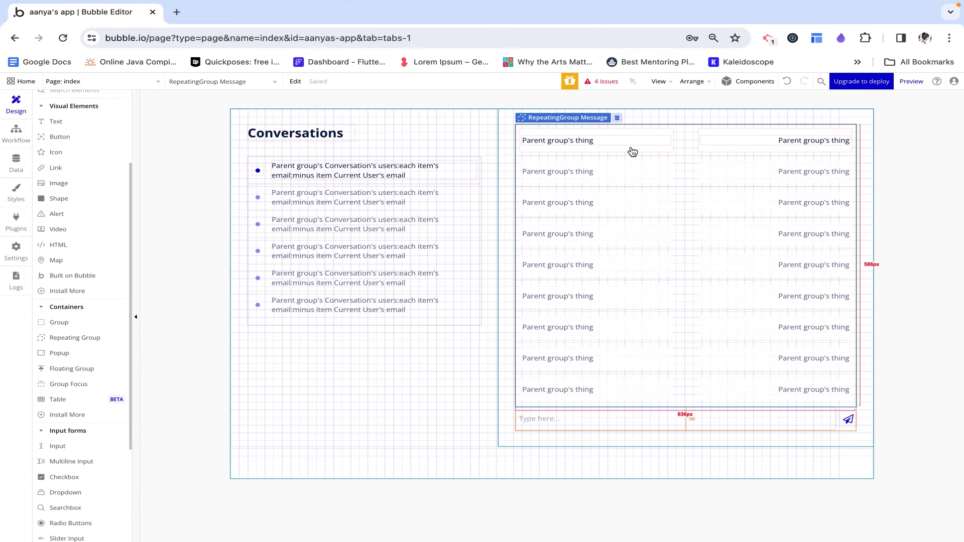
{"action": "double_click", "coordinate": [653, 154]}
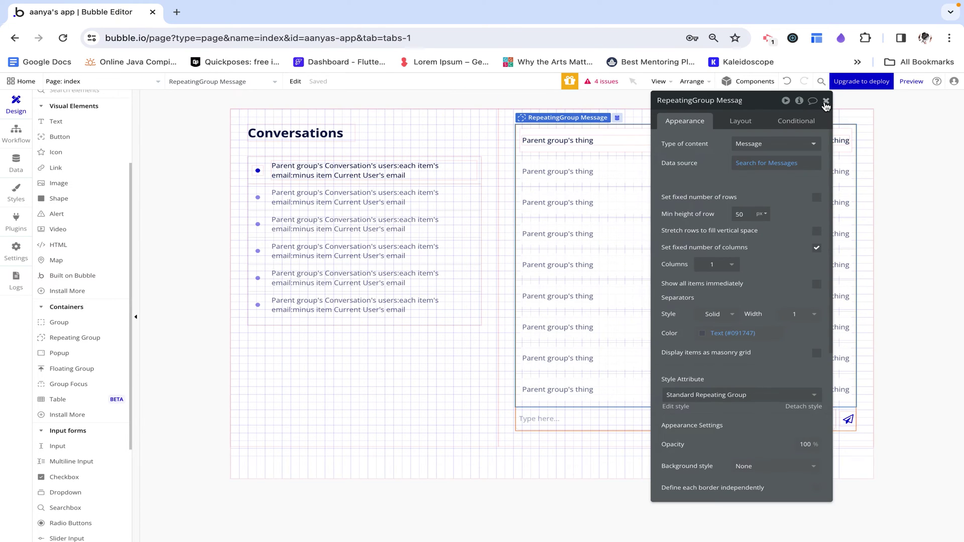
{"action": "left_click", "coordinate": [825, 101]}
{"action": "double_click", "coordinate": [659, 152]}
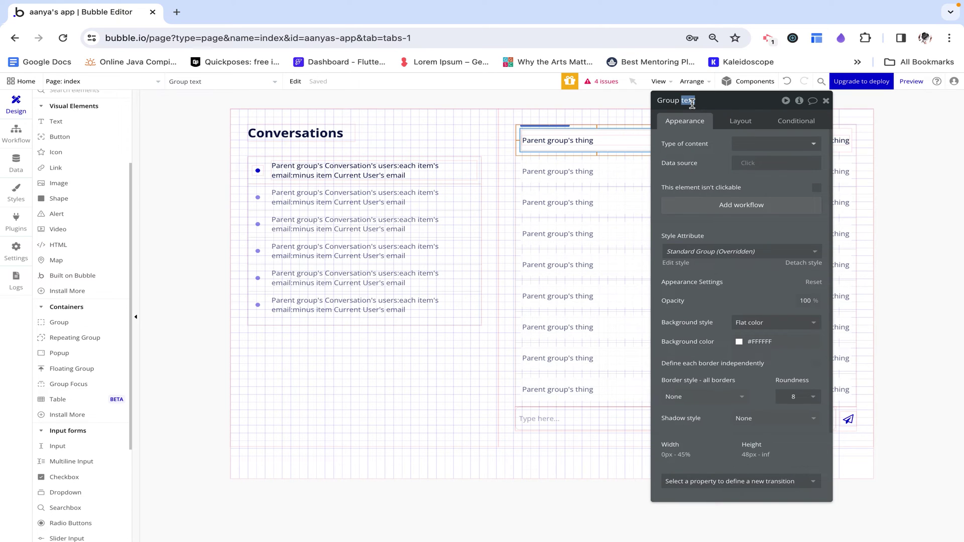
{"action": "left_click", "coordinate": [825, 100]}
Rename Group text copy 2 as Group mine and set its content type to Message.
{"action": "double_click", "coordinate": [757, 151]}
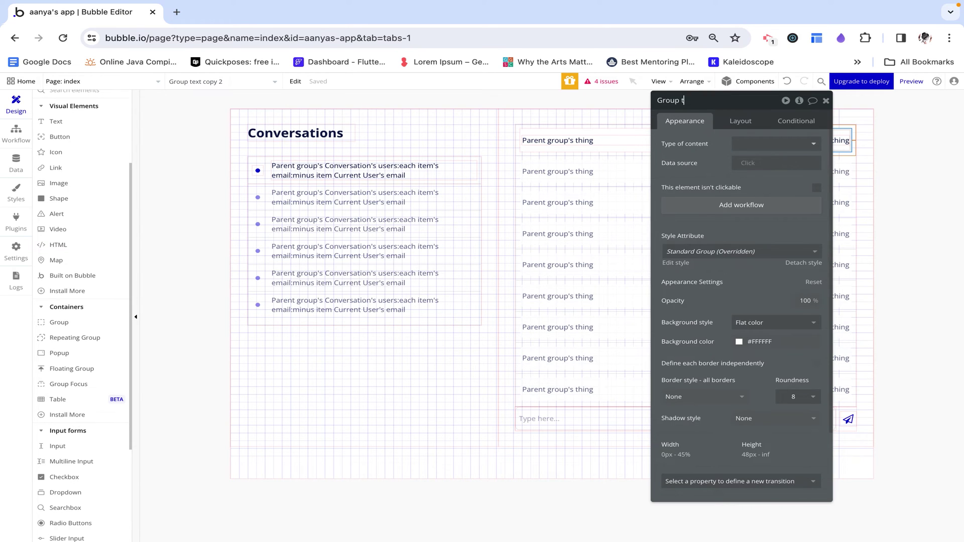
{"action": "key", "text": "Return"}
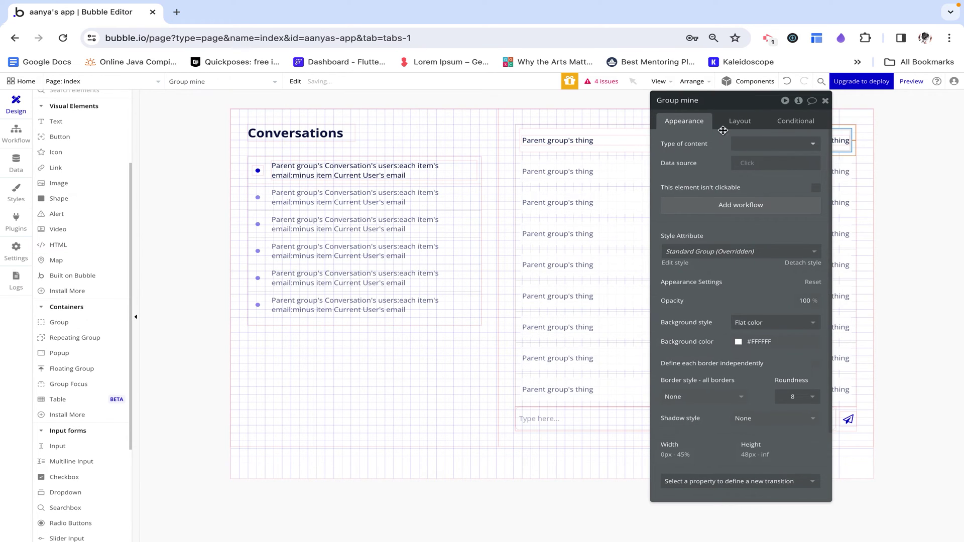
{"action": "left_click", "coordinate": [769, 145]}
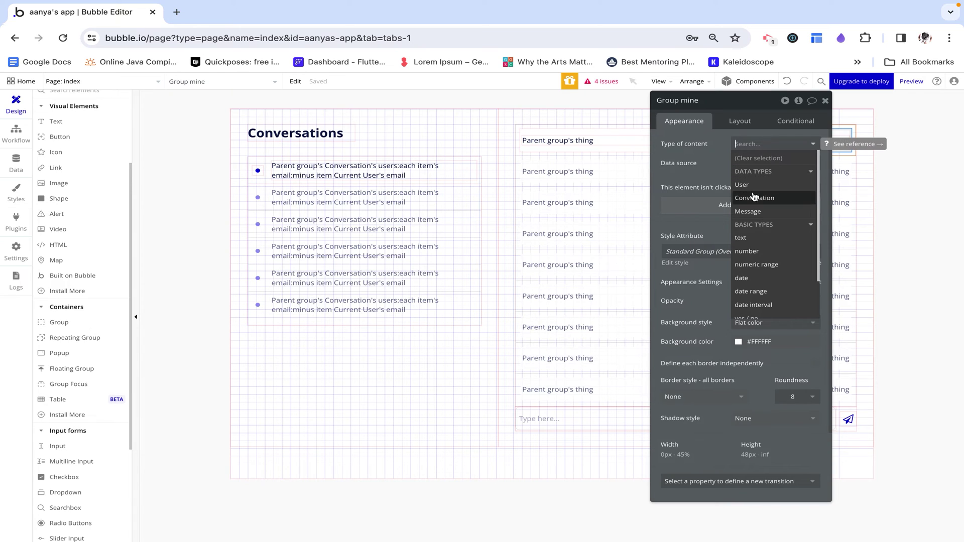
{"action": "left_click", "coordinate": [741, 238]}
{"action": "left_click", "coordinate": [777, 148]}
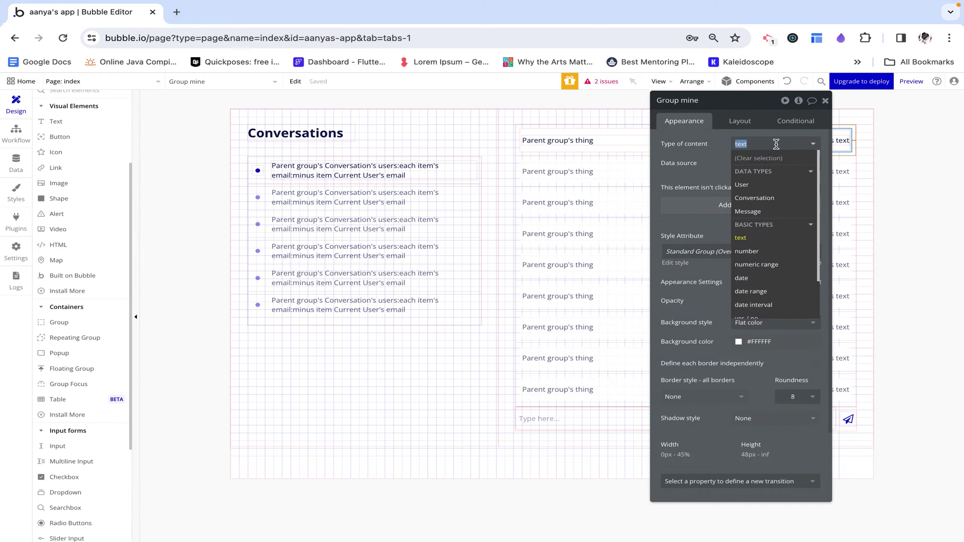
{"action": "left_click", "coordinate": [748, 211]}
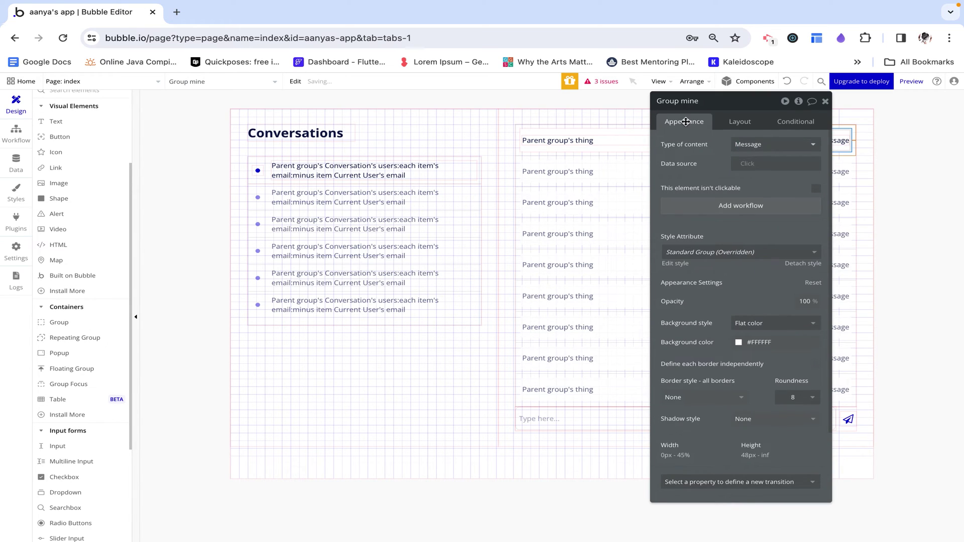
Set the data source of Group mine to Current cell's Message.
{"action": "left_click", "coordinate": [745, 163]}
{"action": "left_click", "coordinate": [772, 202]}
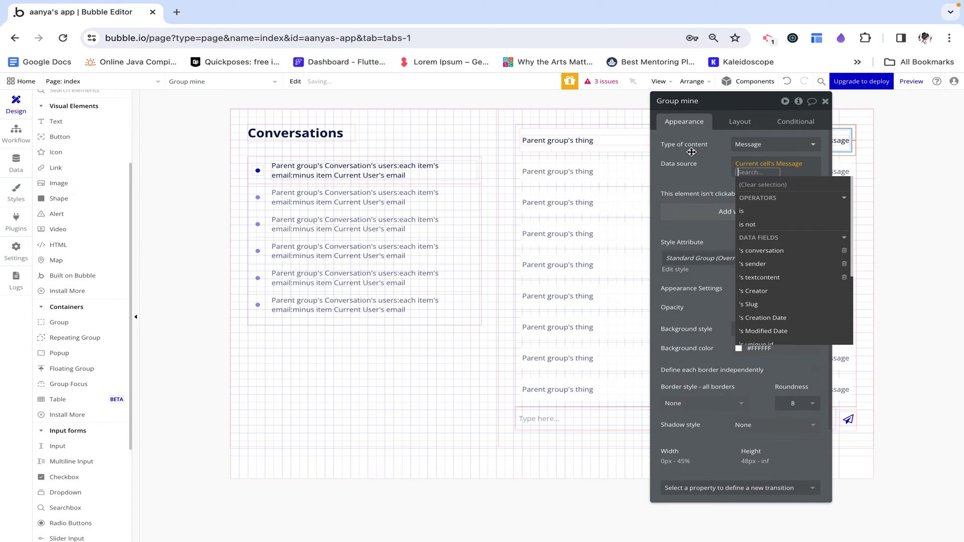
{"action": "left_click", "coordinate": [691, 152]}
Add a condition to Group mine that makes it visible when Current cell's Message's sender is Current User.
{"action": "left_click", "coordinate": [795, 122]}
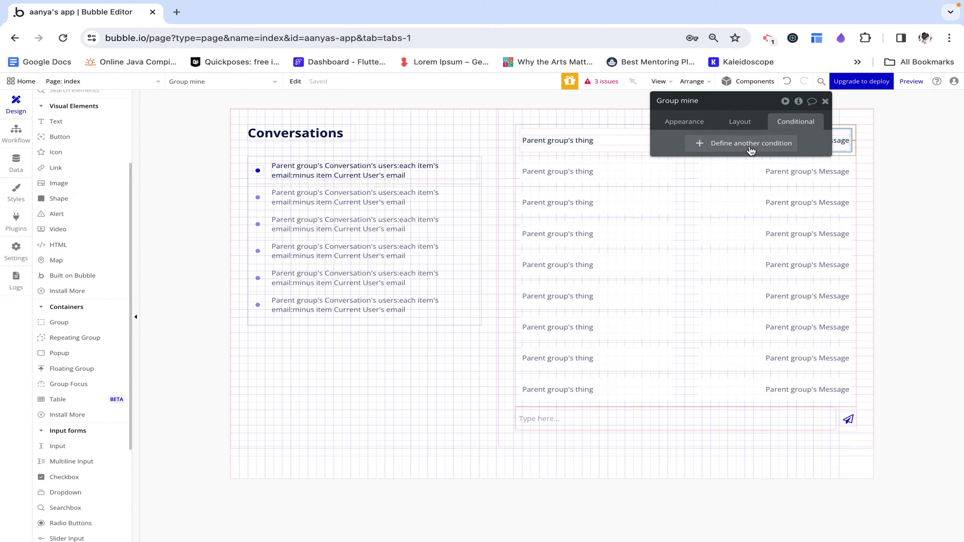
{"action": "left_click", "coordinate": [750, 145]}
{"action": "left_click", "coordinate": [696, 148]}
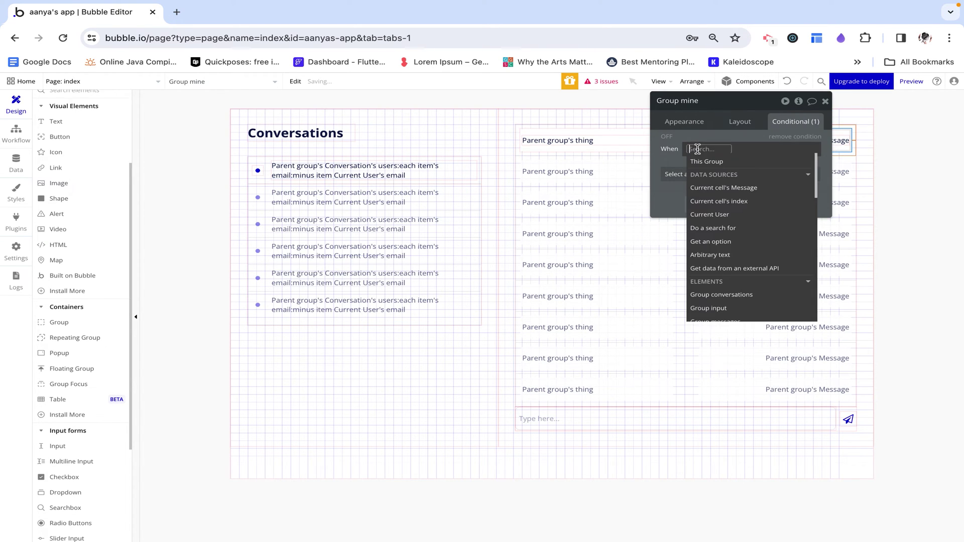
{"action": "left_click", "coordinate": [723, 188]}
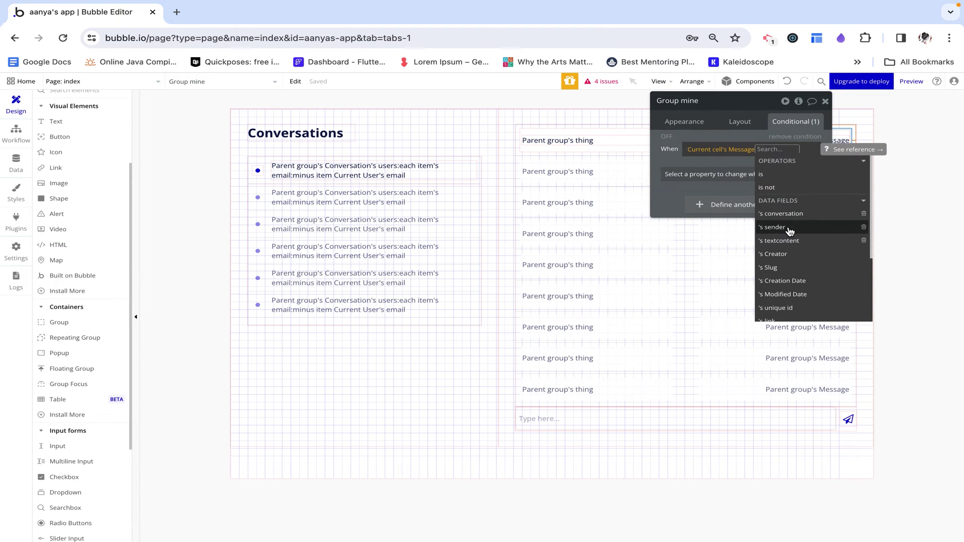
{"action": "left_click", "coordinate": [789, 231]}
{"action": "left_click", "coordinate": [723, 186]}
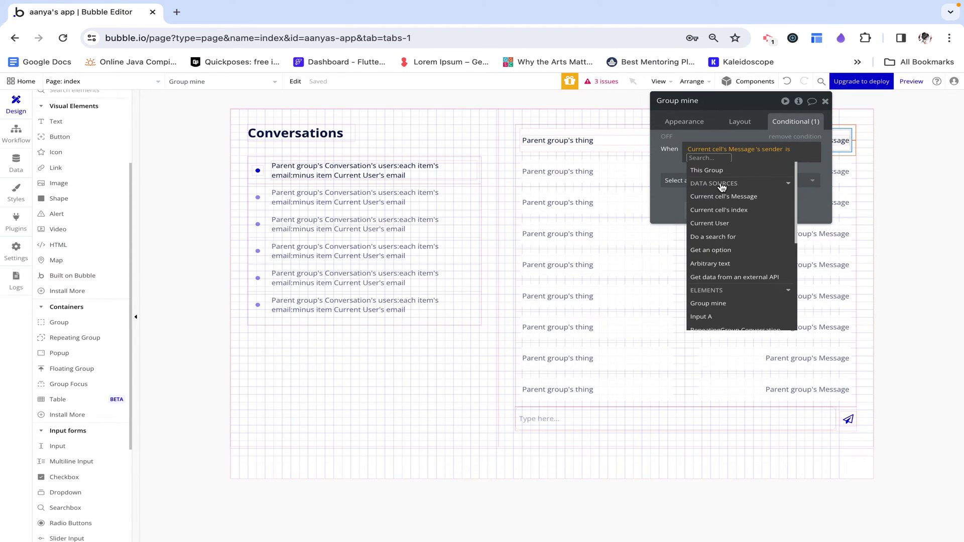
{"action": "left_click", "coordinate": [710, 223]}
{"action": "left_click", "coordinate": [683, 146]}
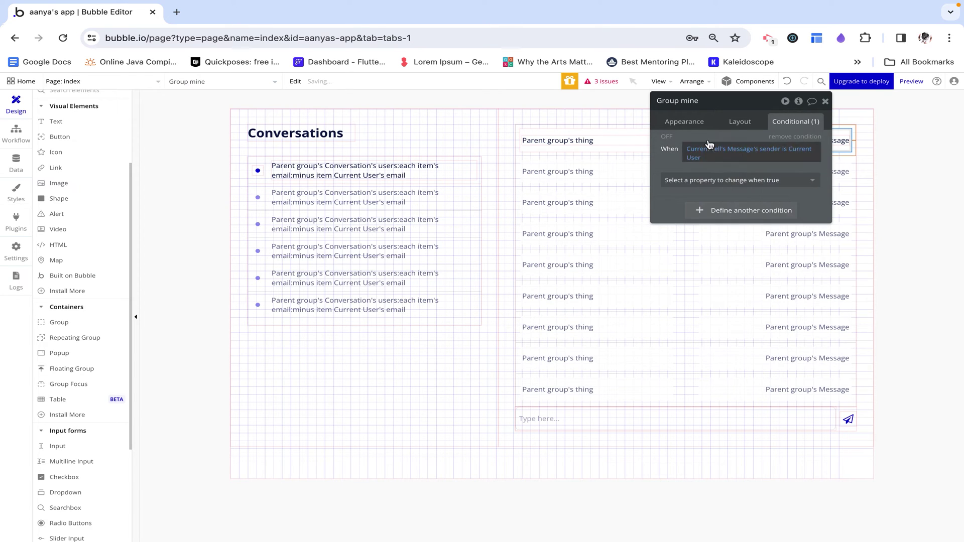
{"action": "left_click", "coordinate": [751, 180]}
{"action": "left_click", "coordinate": [699, 210]}
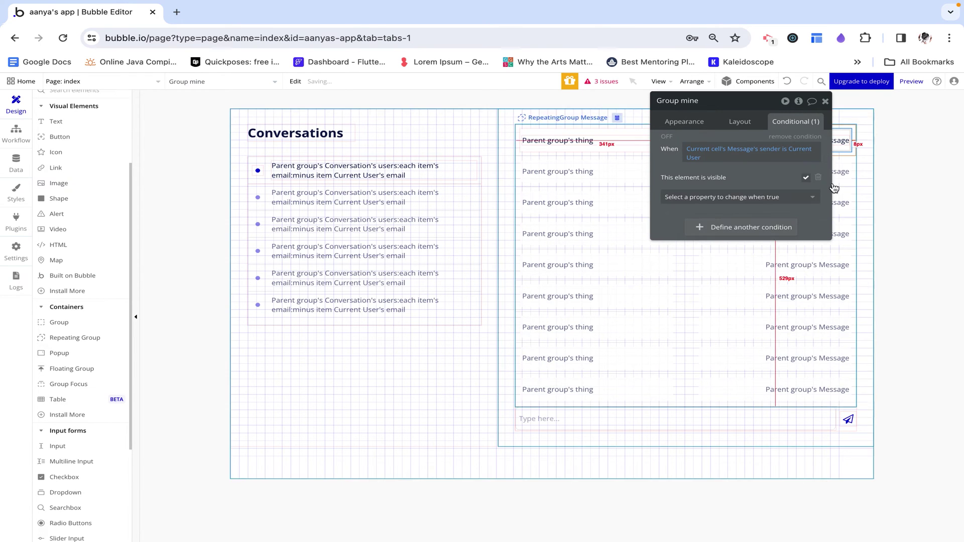
Make Group mine not visible on page load.
{"action": "left_click", "coordinate": [741, 125]}
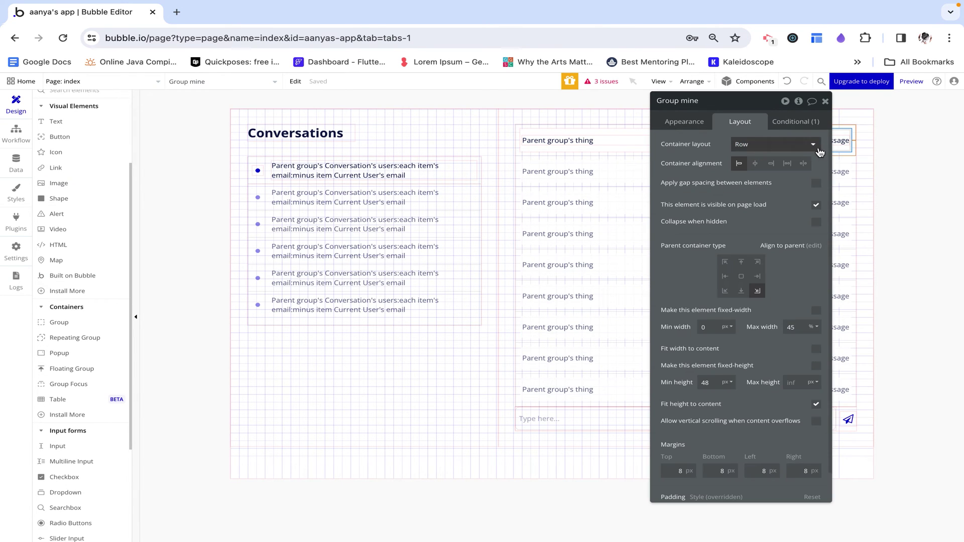
{"action": "left_click", "coordinate": [817, 206]}
{"action": "left_click", "coordinate": [792, 119]}
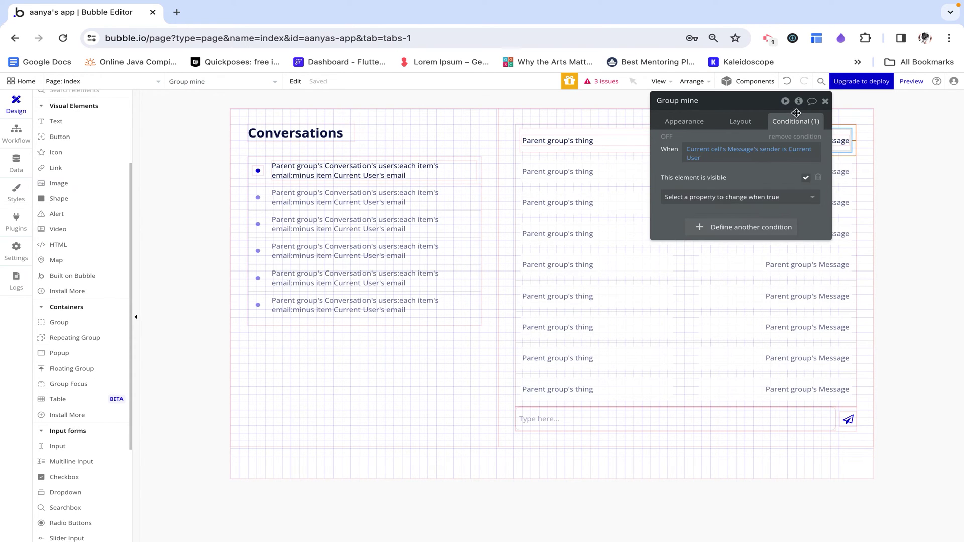
{"action": "left_click", "coordinate": [825, 102]}
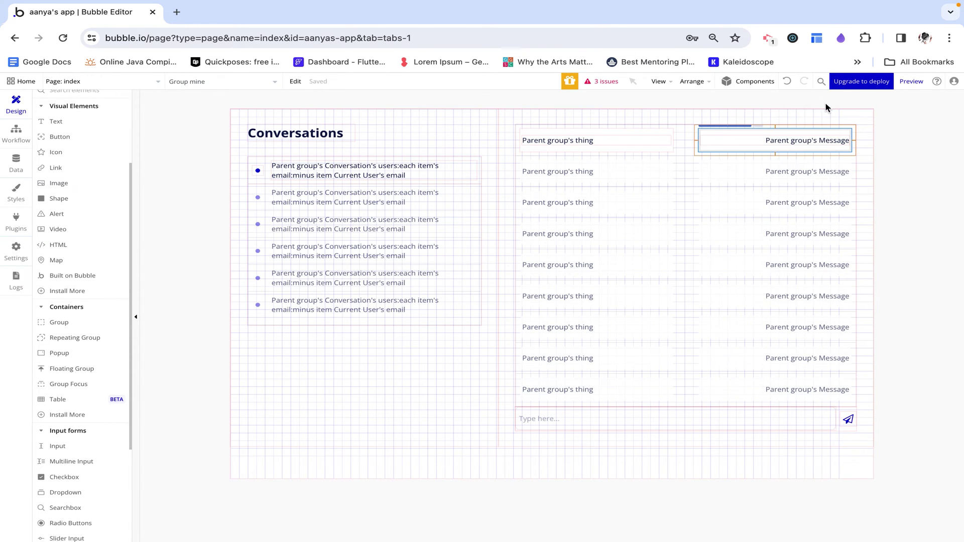
Add a condition to Group other that applies when Current cell's Message's sender is Current User.
{"action": "double_click", "coordinate": [670, 152]}
{"action": "left_click", "coordinate": [738, 123]}
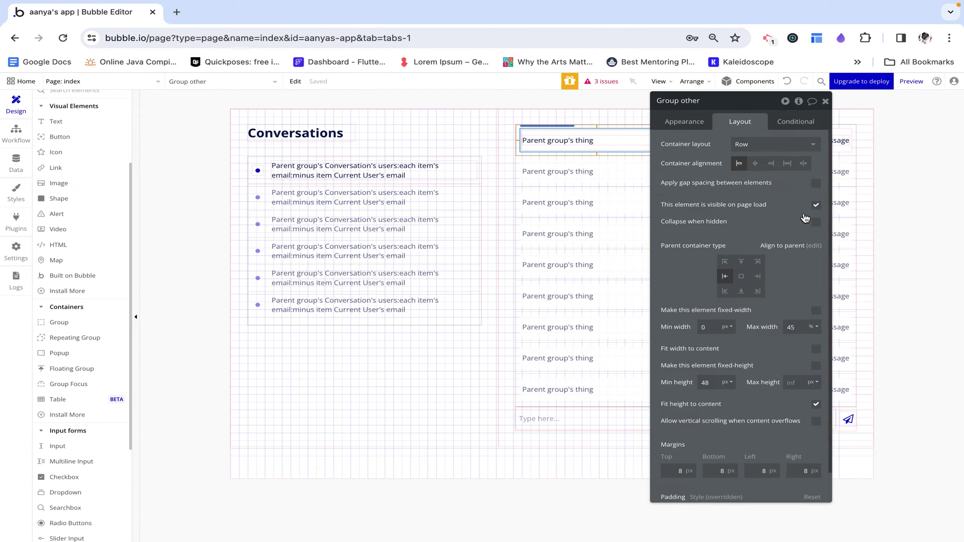
{"action": "left_click", "coordinate": [807, 124]}
{"action": "left_click", "coordinate": [743, 146]}
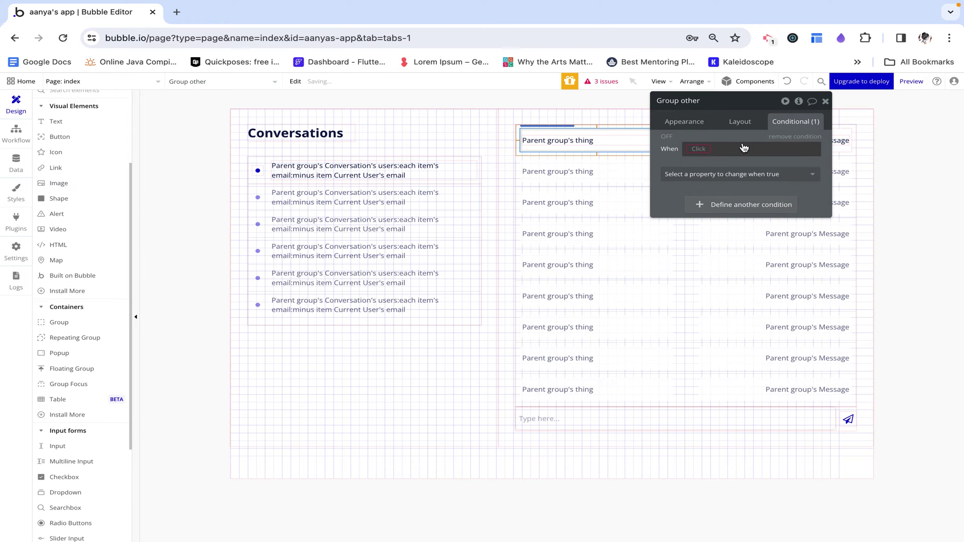
{"action": "left_click", "coordinate": [698, 149]}
{"action": "left_click", "coordinate": [713, 176]}
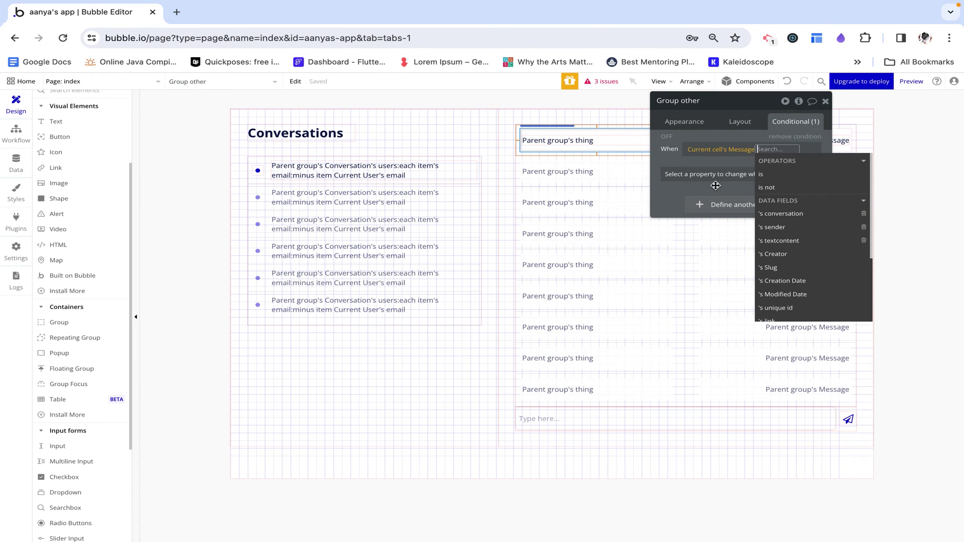
{"action": "left_click", "coordinate": [797, 227]}
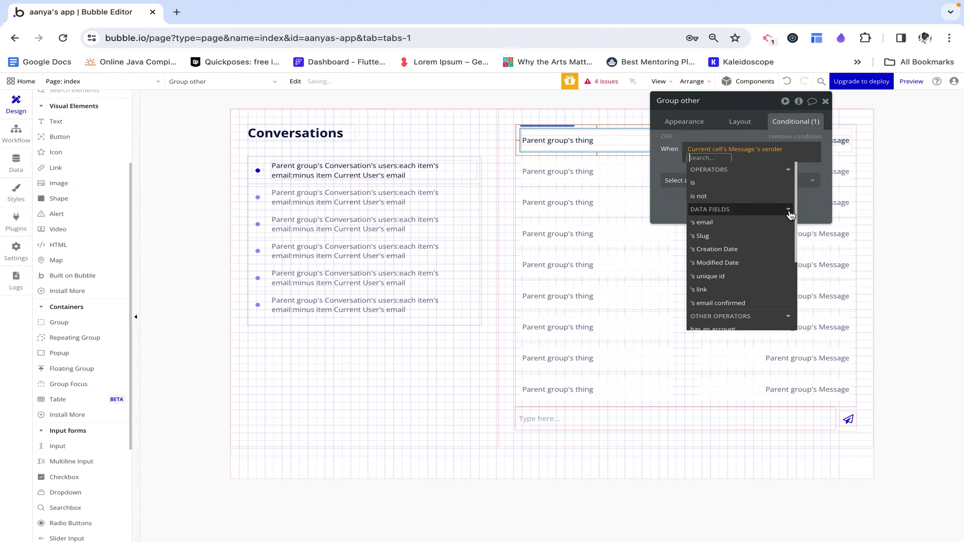
{"action": "left_click", "coordinate": [729, 195]}
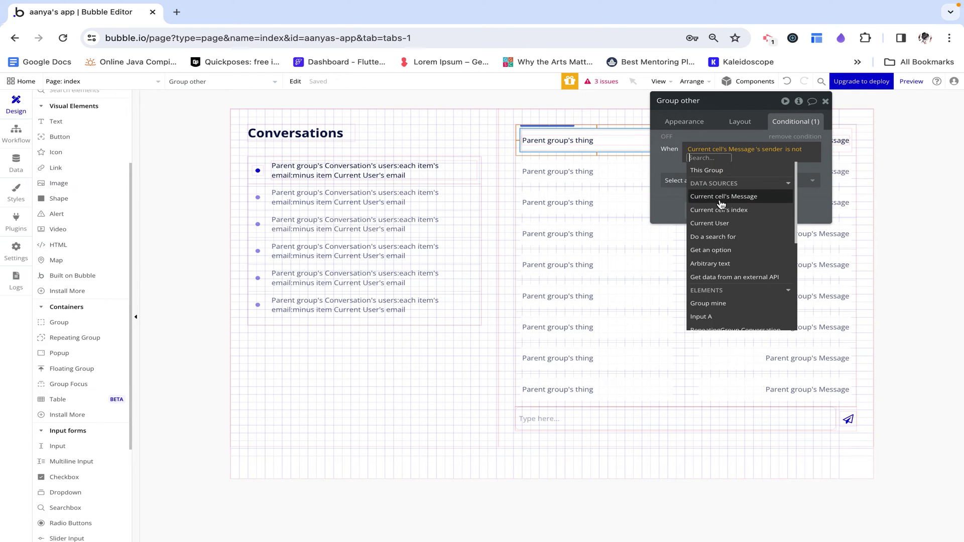
{"action": "left_click", "coordinate": [795, 150]}
{"action": "left_click", "coordinate": [720, 186]}
{"action": "left_click", "coordinate": [714, 223]}
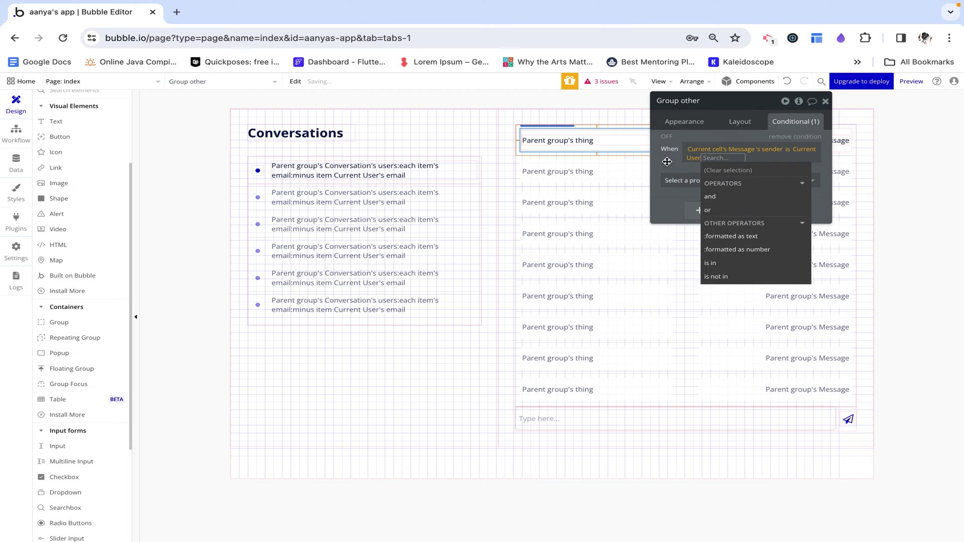
Add the This element is visible property to Group other's new condition and check the group's layout settings.
{"action": "left_click", "coordinate": [685, 182]}
{"action": "left_click", "coordinate": [695, 211]}
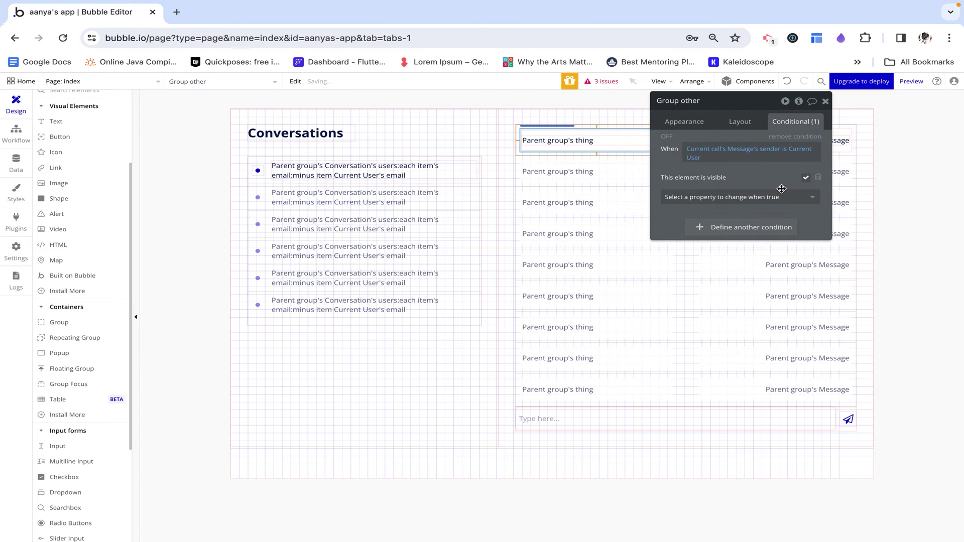
{"action": "left_click", "coordinate": [734, 125]}
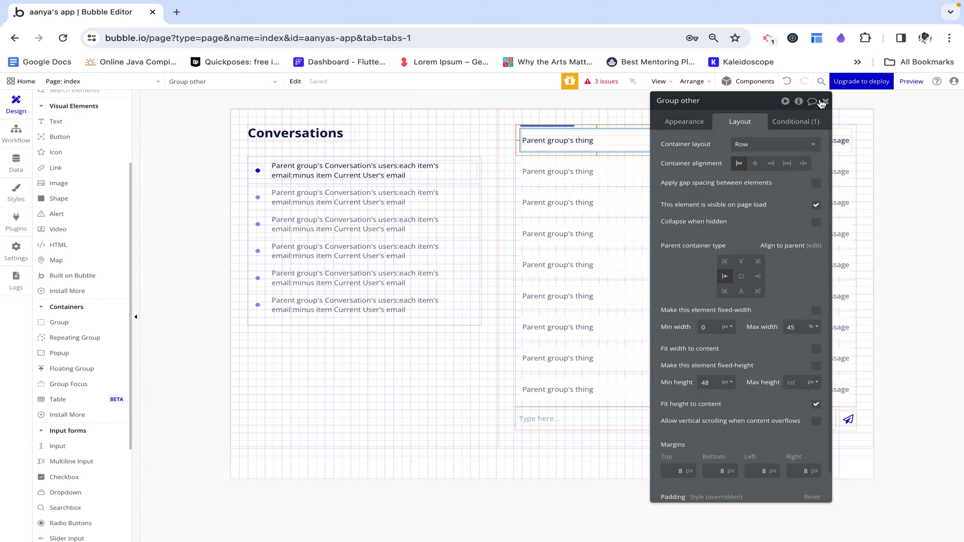
{"action": "left_click", "coordinate": [825, 101]}
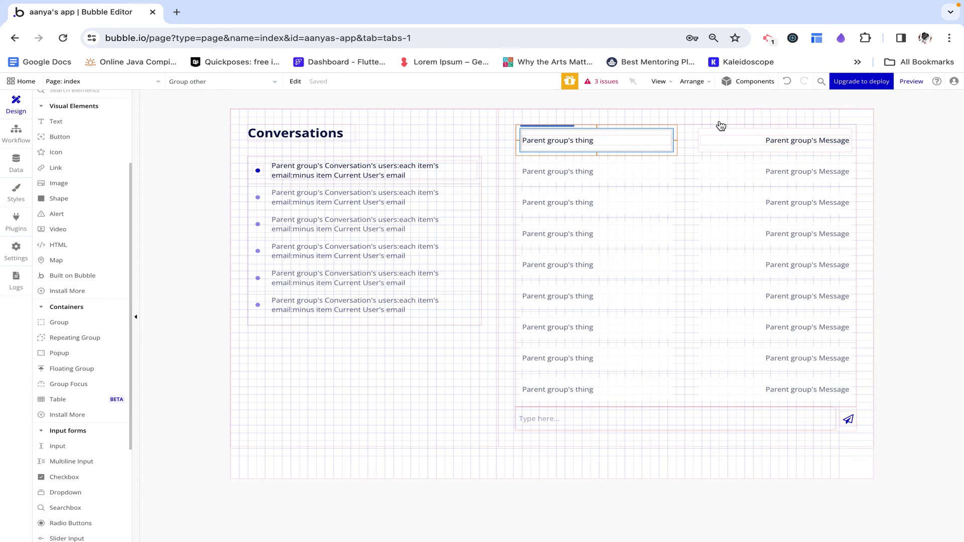
Set the background color of Group other to light gray #E1E3E9.
{"action": "double_click", "coordinate": [669, 151]}
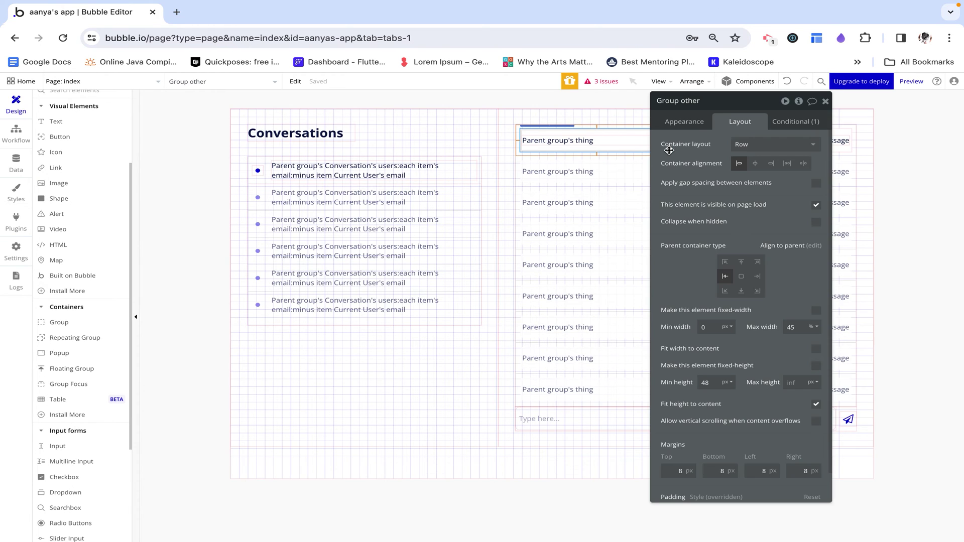
{"action": "left_click", "coordinate": [697, 130]}
{"action": "left_click", "coordinate": [741, 342]}
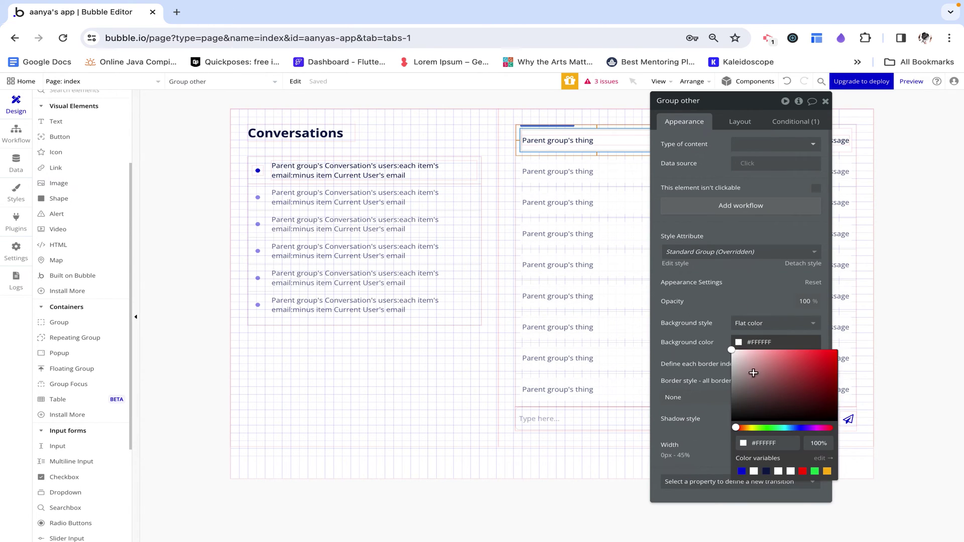
{"action": "left_click", "coordinate": [742, 471]}
{"action": "left_click_drag", "start_coordinate": [763, 374], "coordinate": [735, 353]}
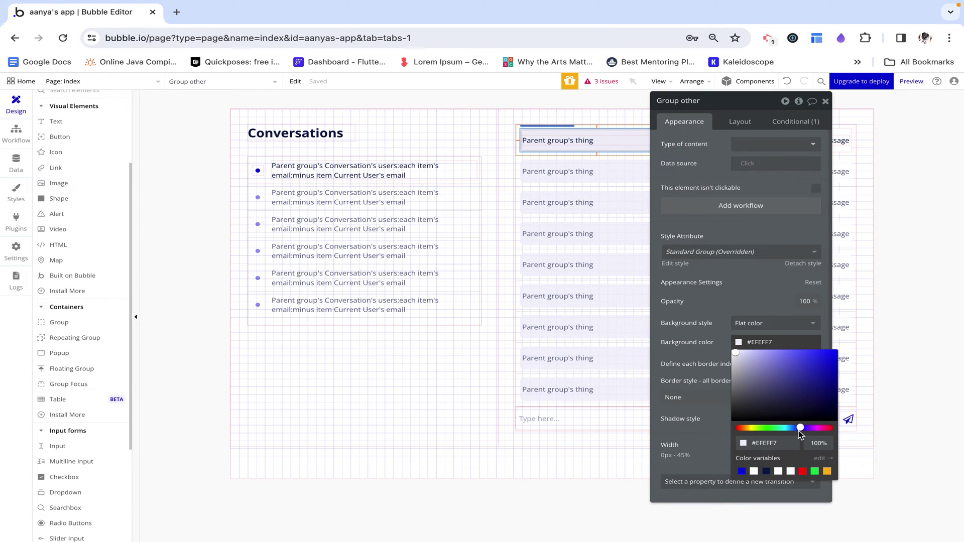
{"action": "left_click", "coordinate": [766, 471]}
{"action": "left_click_drag", "start_coordinate": [813, 389], "coordinate": [738, 350]}
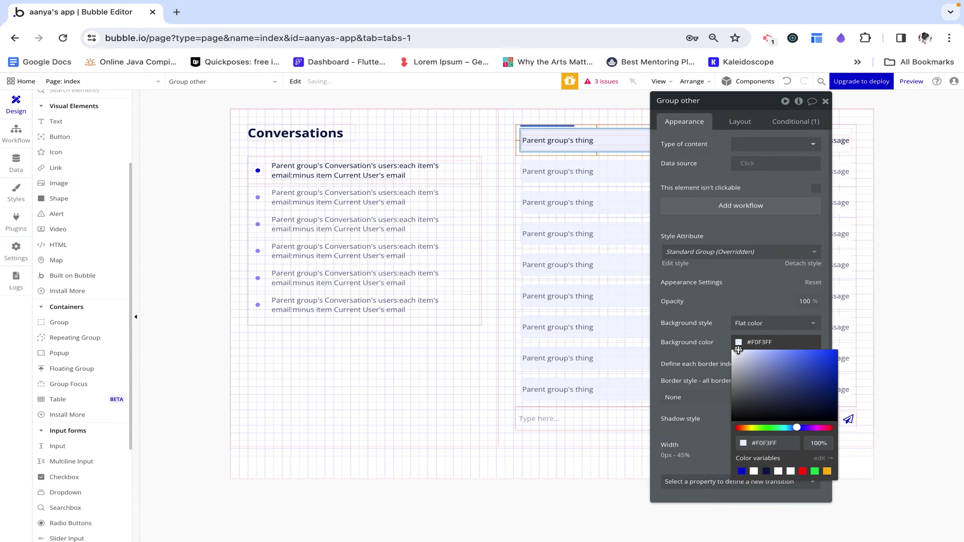
{"action": "left_click_drag", "start_coordinate": [739, 378], "coordinate": [735, 356]}
{"action": "left_click", "coordinate": [825, 101]}
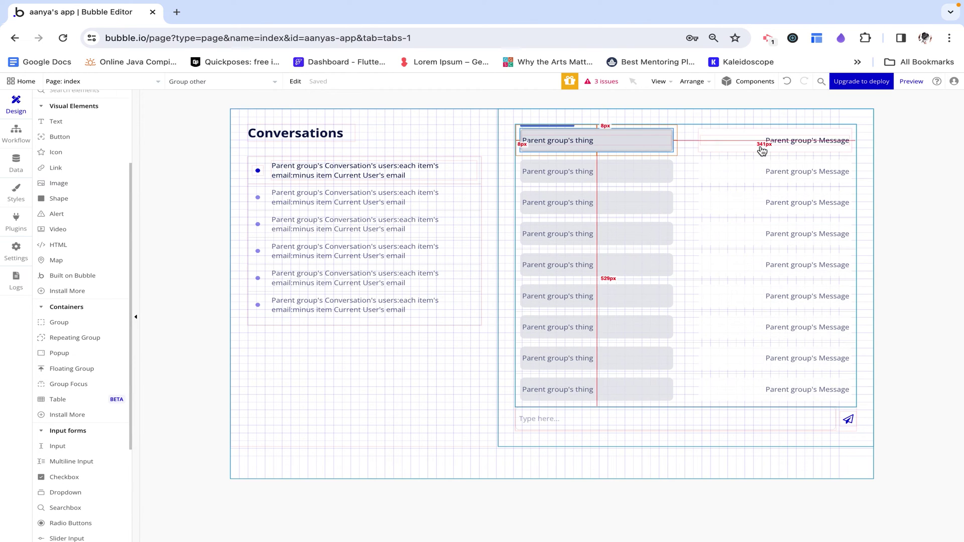
Set the background color of Group mine to the grayish blue #B3C2DB.
{"action": "double_click", "coordinate": [735, 146]}
{"action": "left_click", "coordinate": [764, 347]}
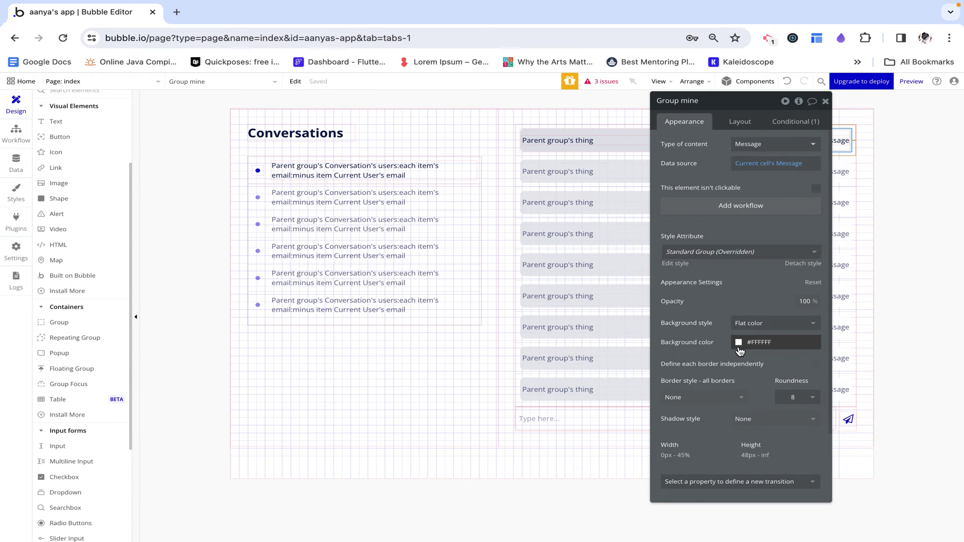
{"action": "left_click", "coordinate": [741, 471]}
{"action": "left_click_drag", "start_coordinate": [739, 358], "coordinate": [751, 358]}
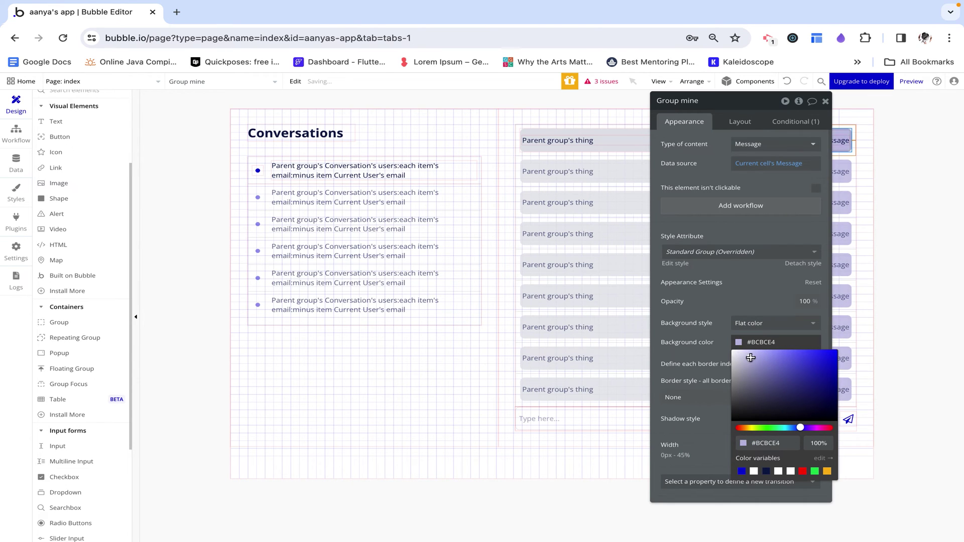
{"action": "left_click_drag", "start_coordinate": [800, 427], "coordinate": [793, 428]}
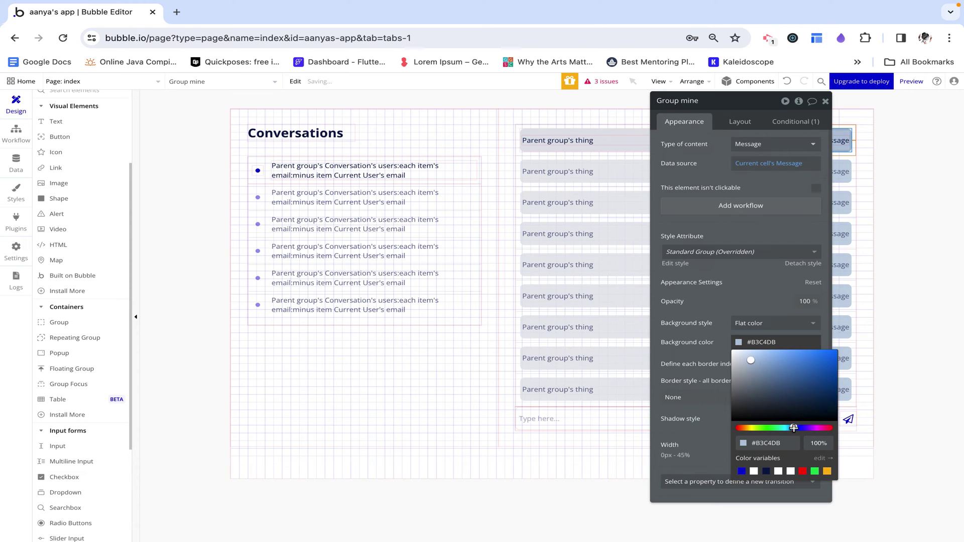
{"action": "left_click", "coordinate": [827, 103]}
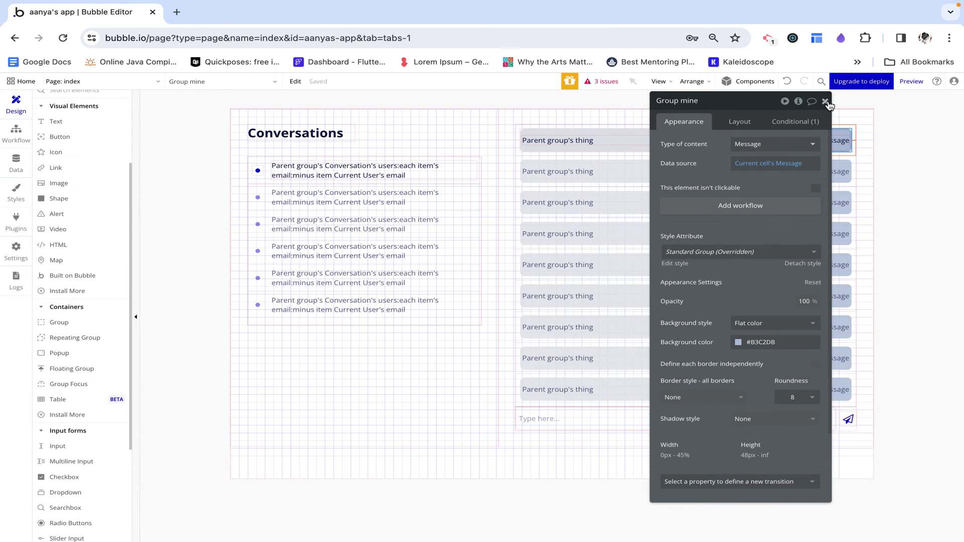
{"action": "left_click", "coordinate": [827, 102]}
{"action": "left_click", "coordinate": [734, 475]}
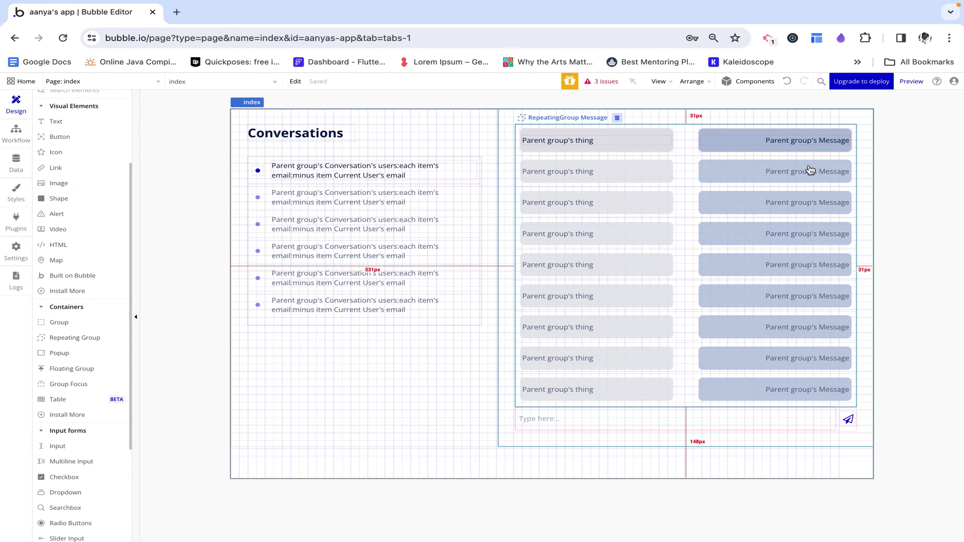
Make the text inside Group mine show Parent group's Message's textcontent.
{"action": "double_click", "coordinate": [800, 143]}
{"action": "left_click", "coordinate": [752, 143]}
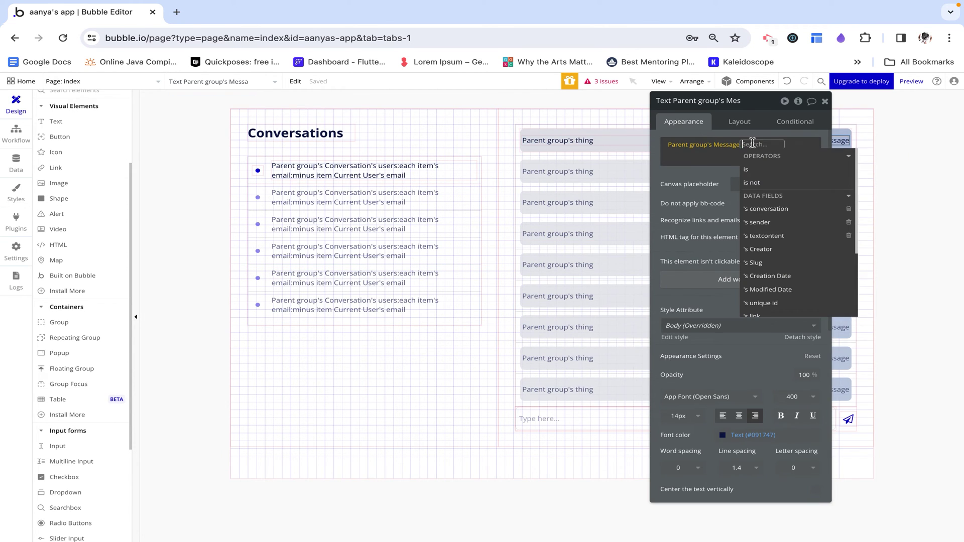
{"action": "left_click", "coordinate": [767, 236]}
{"action": "left_click", "coordinate": [675, 166]}
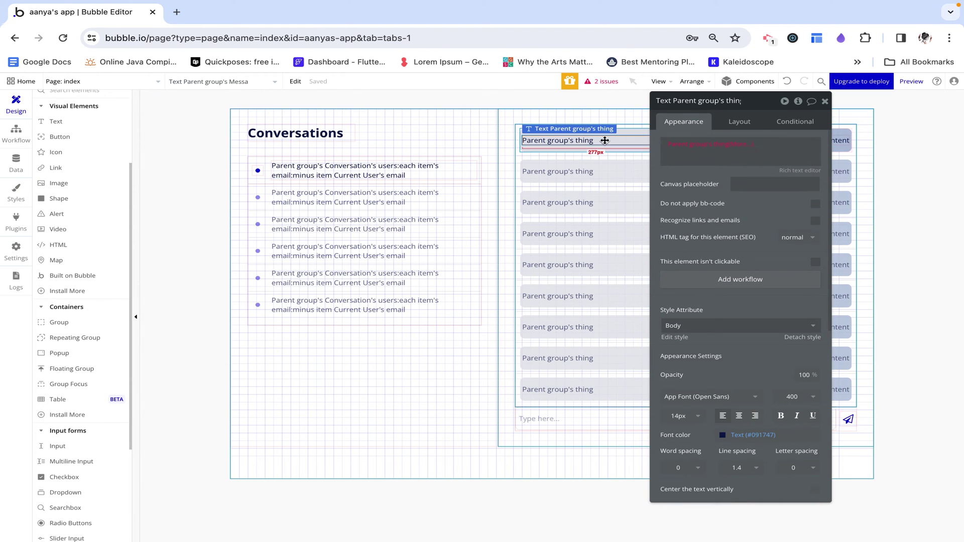
Set Group other's content type to Message and its data source to Current cell's Message.
{"action": "left_click", "coordinate": [732, 147]}
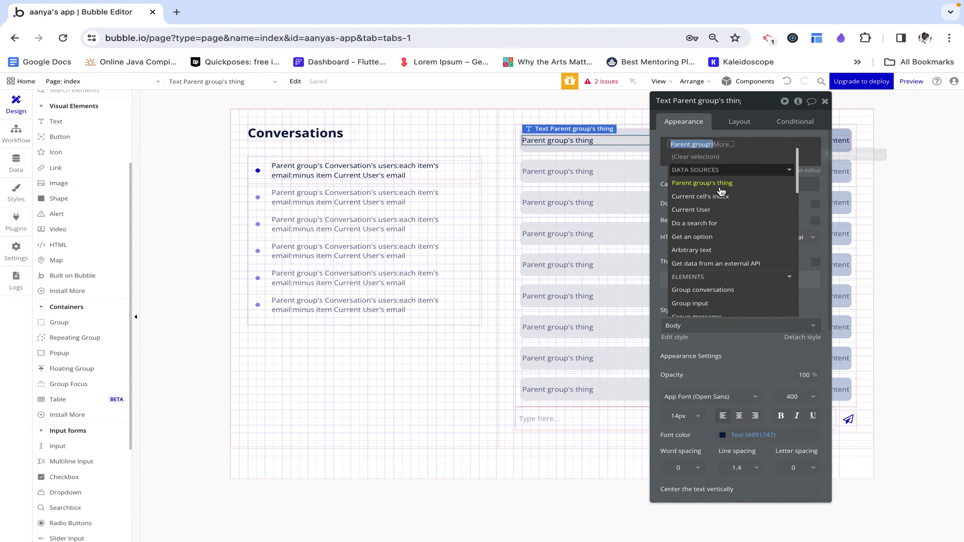
{"action": "left_click", "coordinate": [613, 149]}
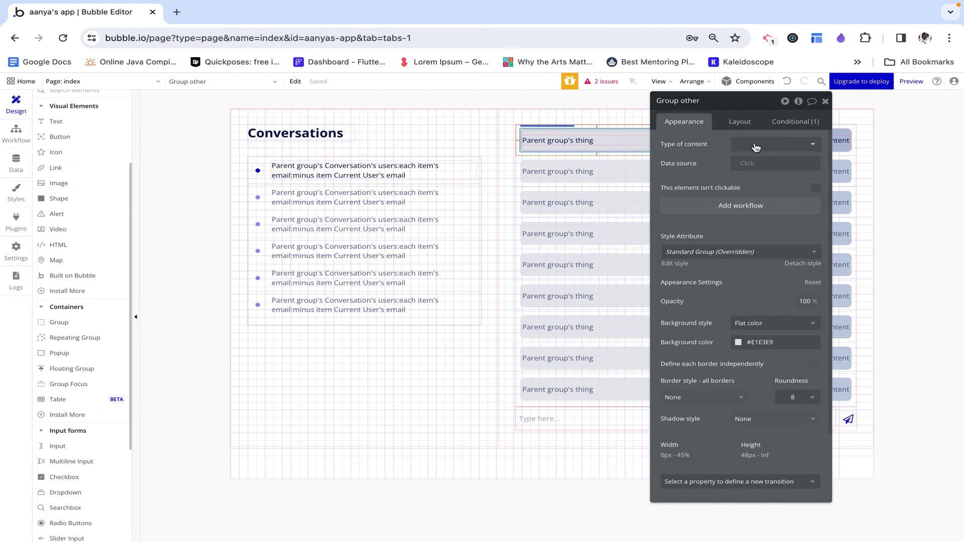
{"action": "left_click", "coordinate": [756, 148]}
{"action": "left_click", "coordinate": [748, 211]}
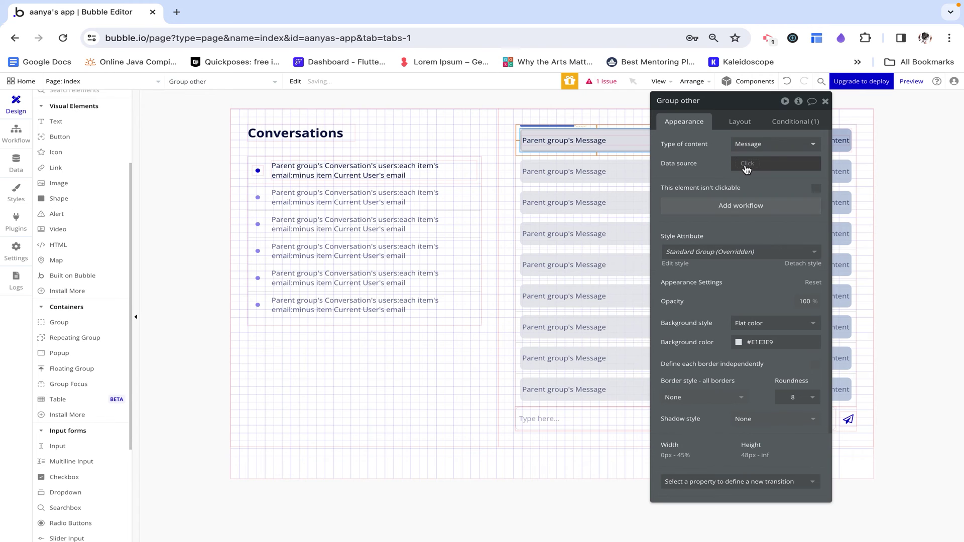
{"action": "left_click", "coordinate": [747, 164]}
{"action": "left_click", "coordinate": [758, 202]}
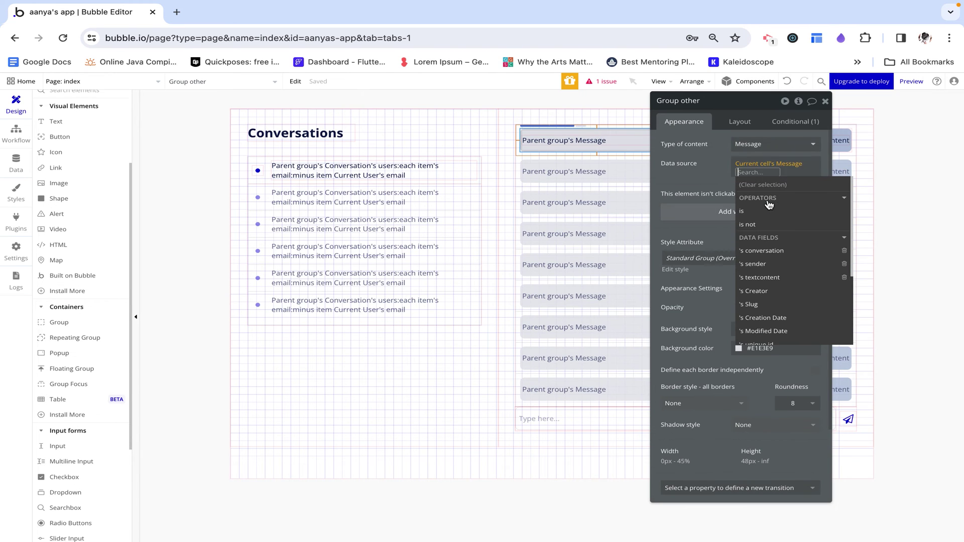
Make the text inside Group other show Parent group's Message's textcontent.
{"action": "left_click", "coordinate": [596, 144]}
{"action": "left_click", "coordinate": [757, 146]}
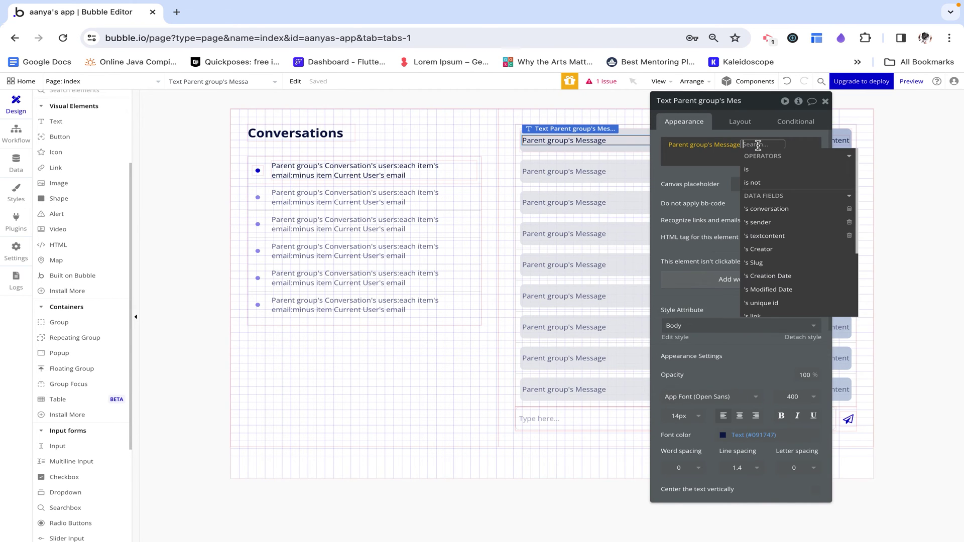
{"action": "left_click", "coordinate": [764, 236]}
{"action": "left_click", "coordinate": [722, 166]}
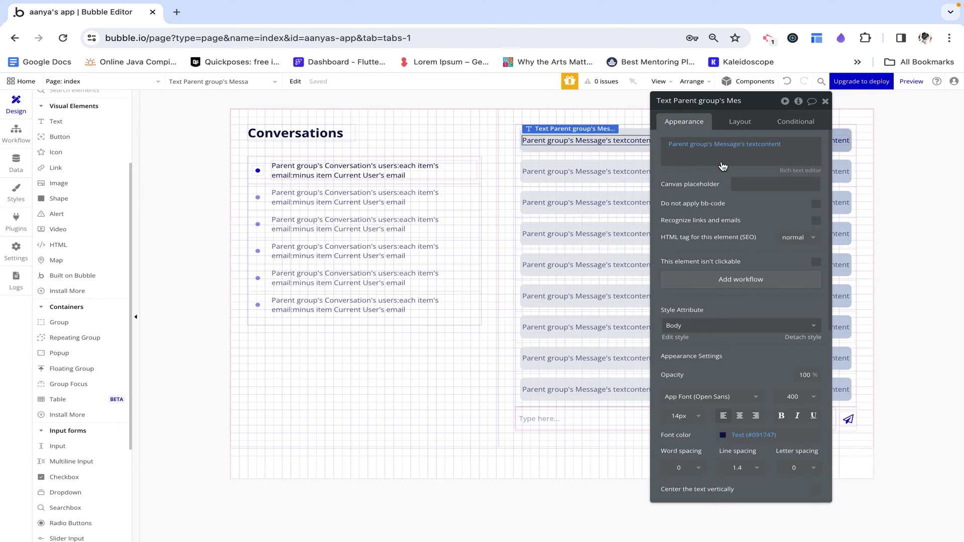
{"action": "left_click", "coordinate": [825, 101]}
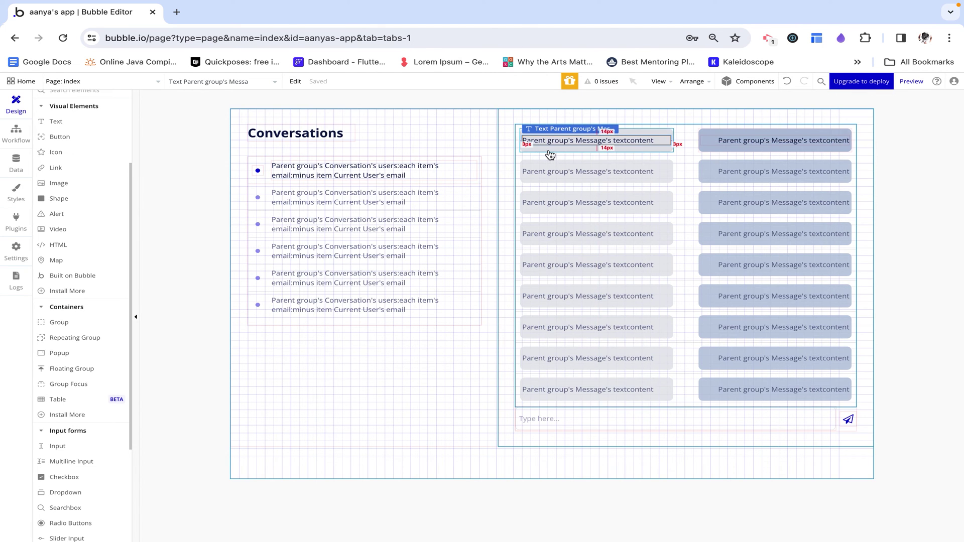
Add a condition to Group Conversation for when index's conversation is Current cell's Conversation.
{"action": "left_click", "coordinate": [477, 182]}
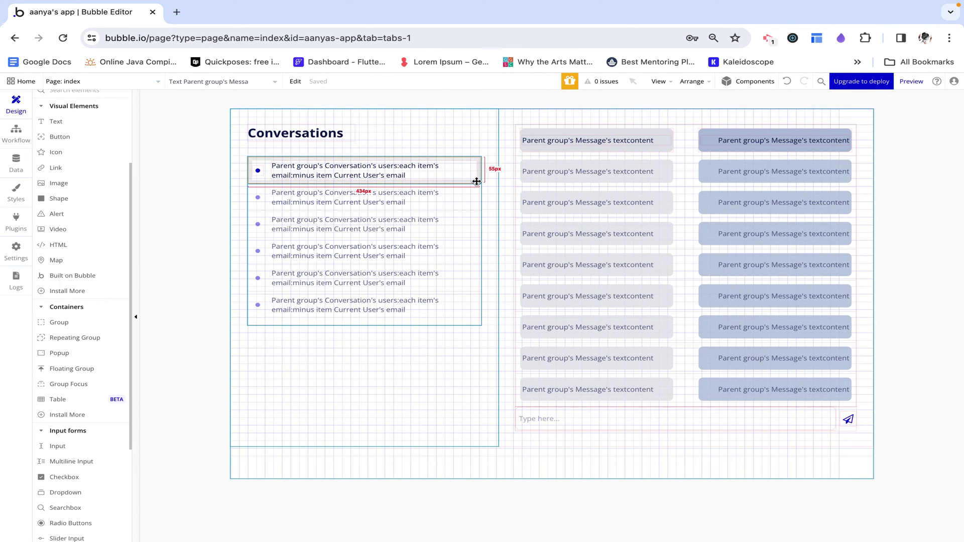
{"action": "double_click", "coordinate": [476, 182]}
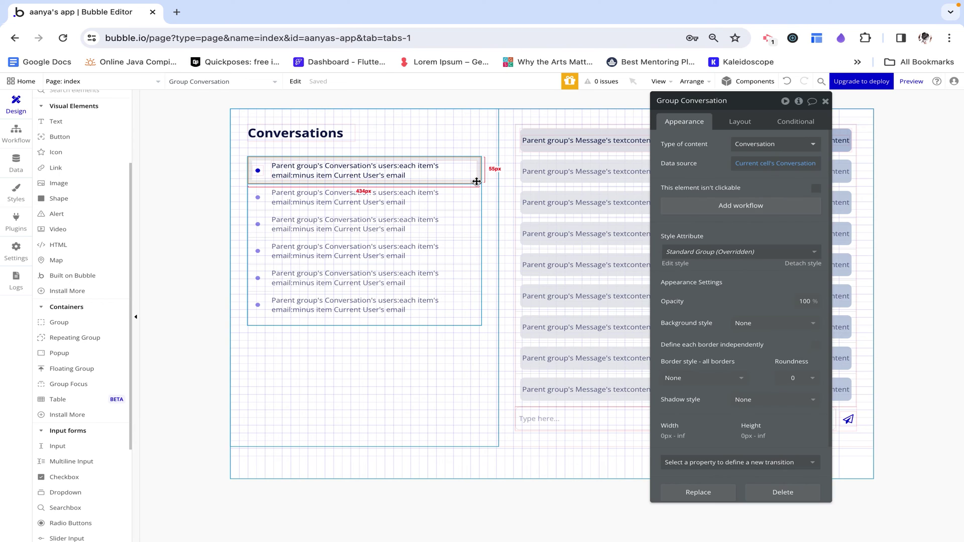
{"action": "left_click", "coordinate": [794, 123]}
{"action": "left_click", "coordinate": [738, 146]}
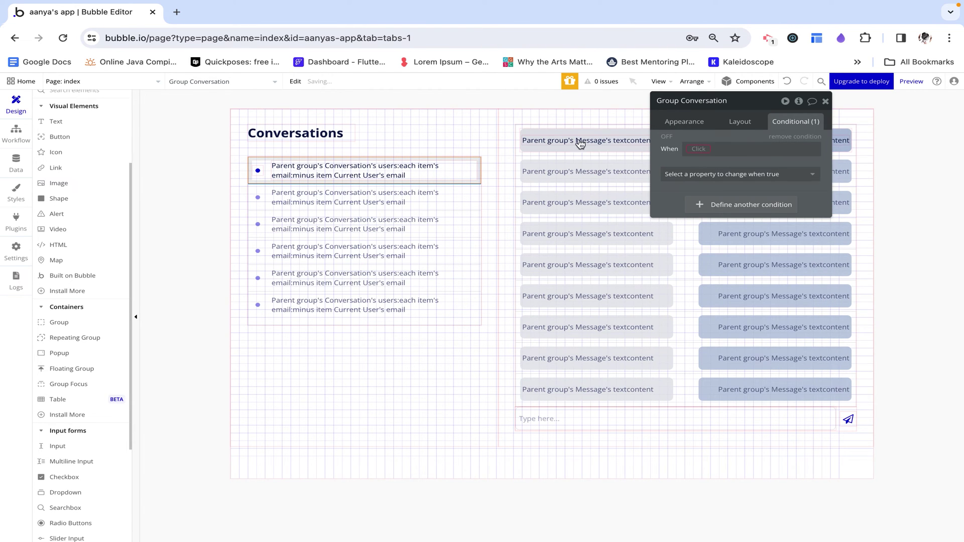
{"action": "left_click", "coordinate": [699, 149]}
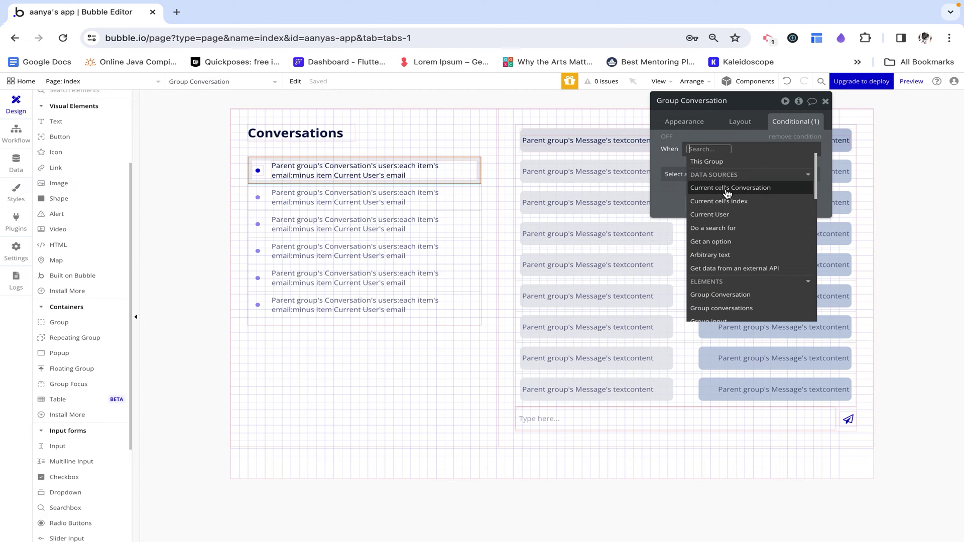
{"action": "type", "text": "ind"}
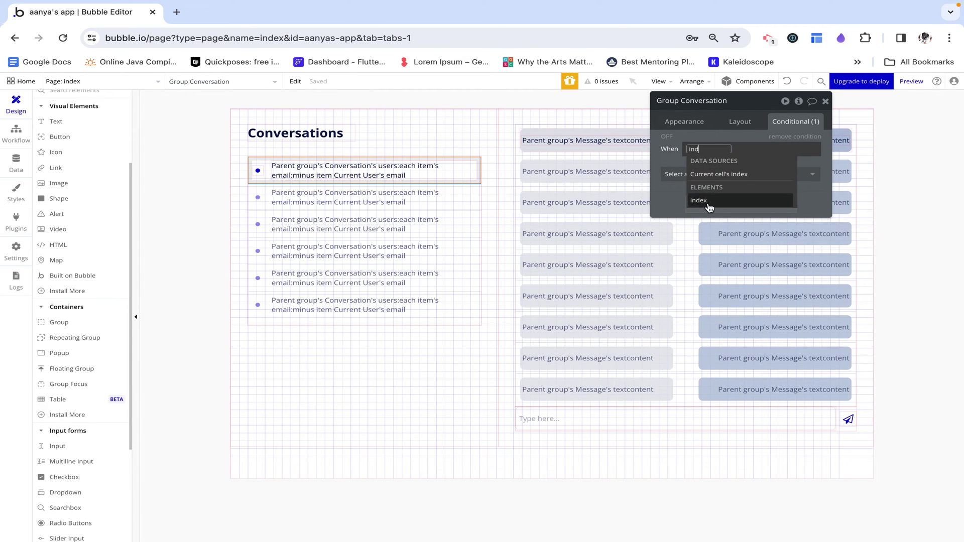
{"action": "left_click", "coordinate": [709, 201]}
{"action": "left_click", "coordinate": [732, 295]}
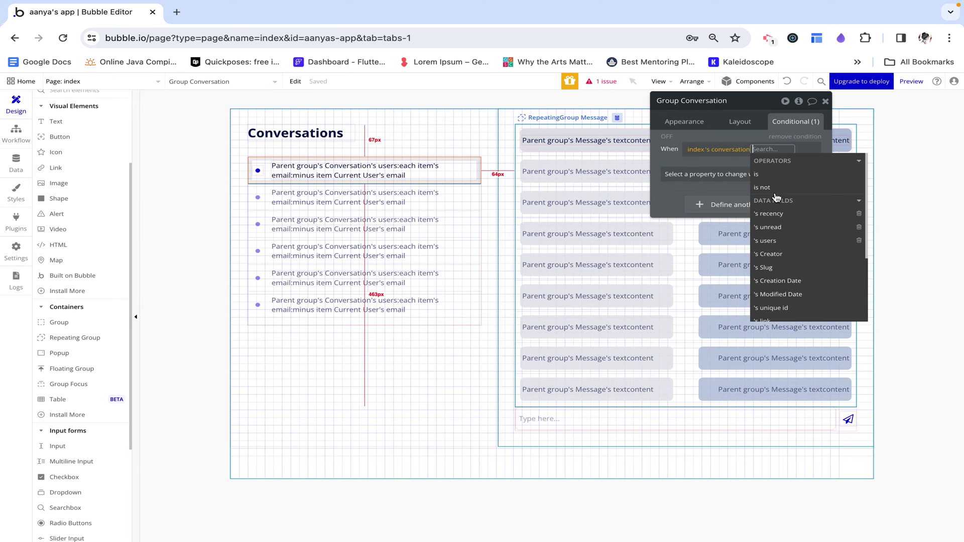
{"action": "left_click", "coordinate": [785, 176]}
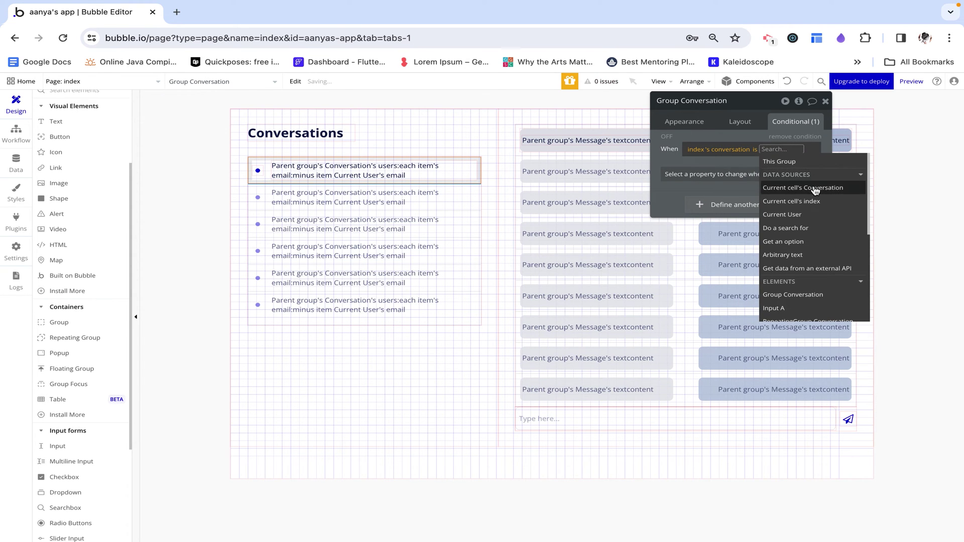
{"action": "left_click", "coordinate": [785, 187]}
Make the condition change Group Conversation's background style to Flat color with the light lavender #CBCBF8.
{"action": "left_click", "coordinate": [684, 182]}
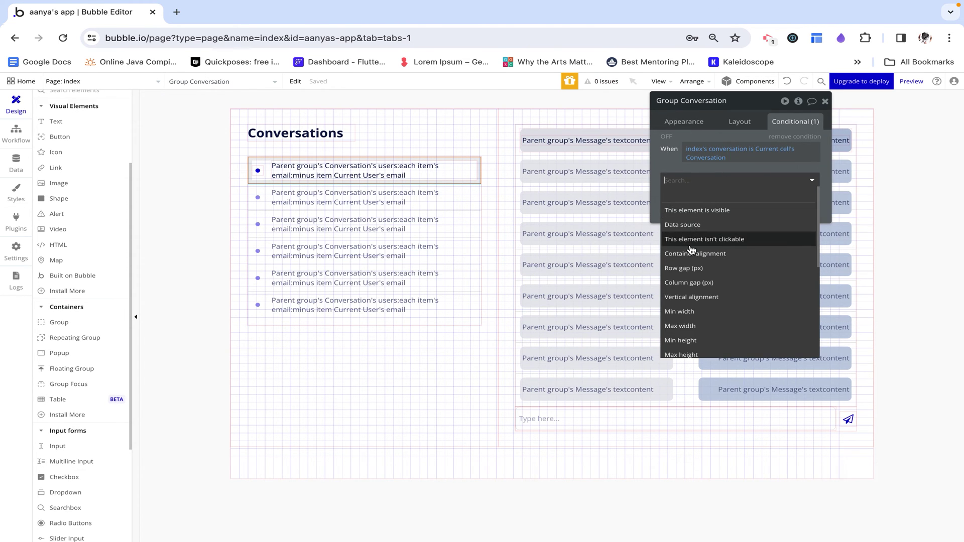
{"action": "type", "text": "bac"}
{"action": "left_click", "coordinate": [740, 211]}
{"action": "left_click", "coordinate": [773, 179]}
{"action": "left_click", "coordinate": [698, 185]}
{"action": "left_click", "coordinate": [690, 199]}
{"action": "type", "text": "bac"}
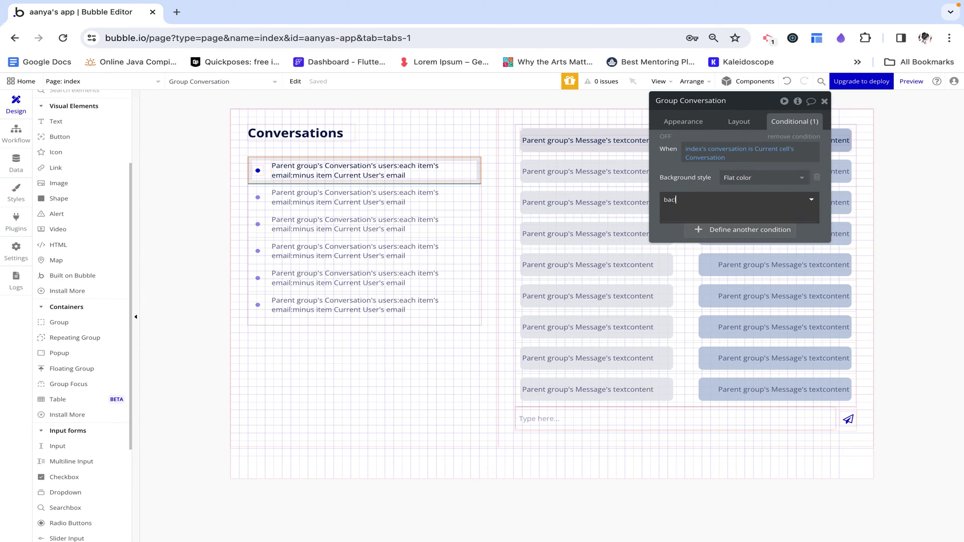
{"action": "left_click", "coordinate": [692, 227]}
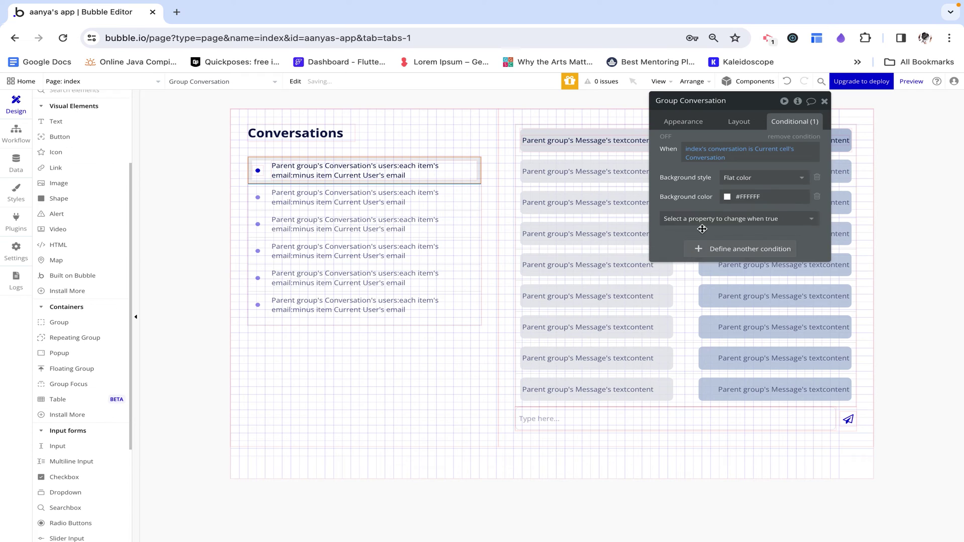
{"action": "left_click", "coordinate": [728, 197]}
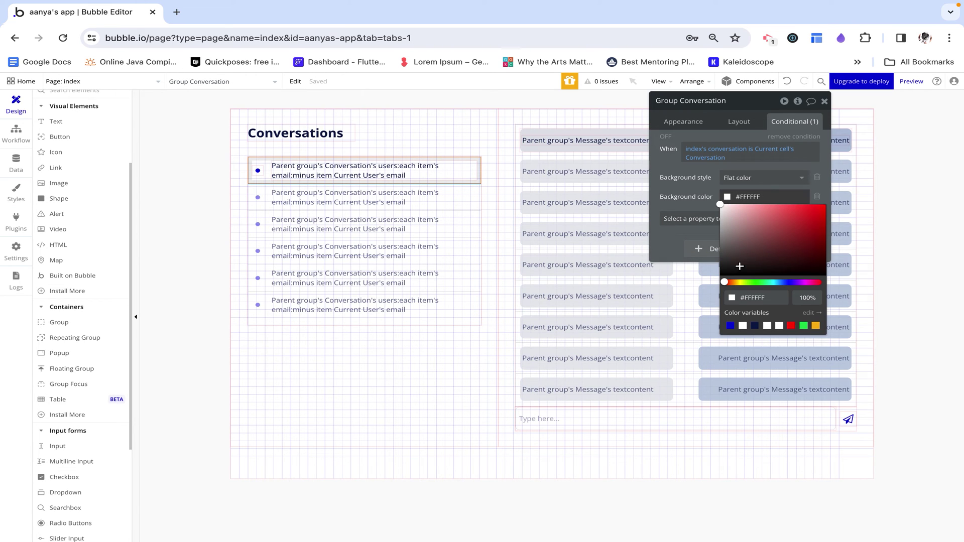
{"action": "left_click", "coordinate": [730, 326]}
{"action": "left_click", "coordinate": [747, 207]}
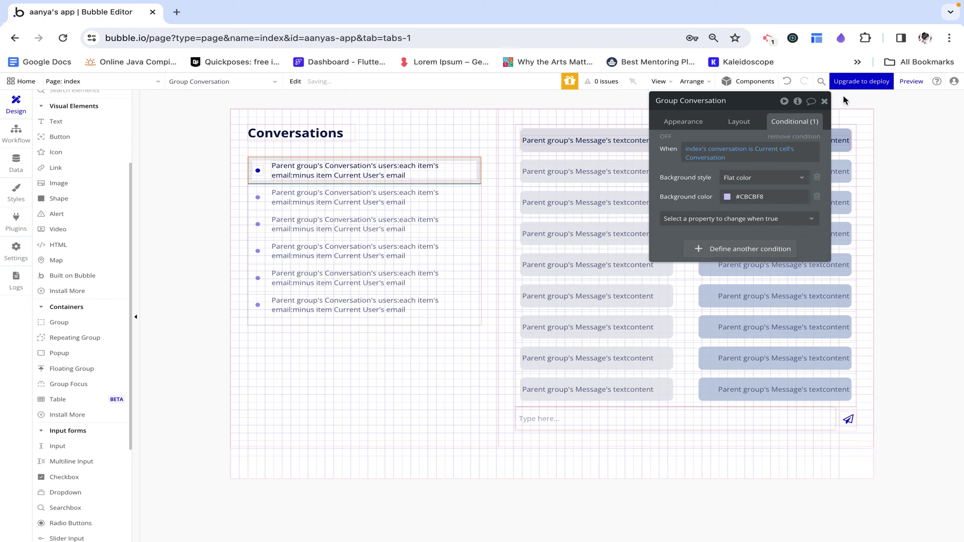
{"action": "left_click", "coordinate": [824, 101]}
Create a workflow for when Group Conversation is clicked and add a Set state action to it.
{"action": "double_click", "coordinate": [467, 173]}
{"action": "left_click", "coordinate": [473, 186]}
{"action": "left_click", "coordinate": [746, 210]}
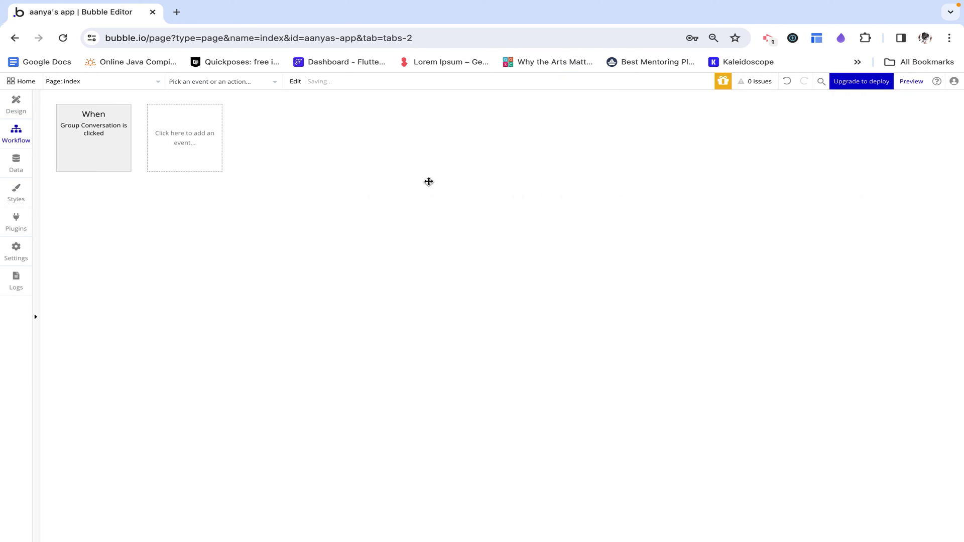
{"action": "left_click", "coordinate": [93, 201]}
{"action": "mouse_move", "coordinate": [111, 335]}
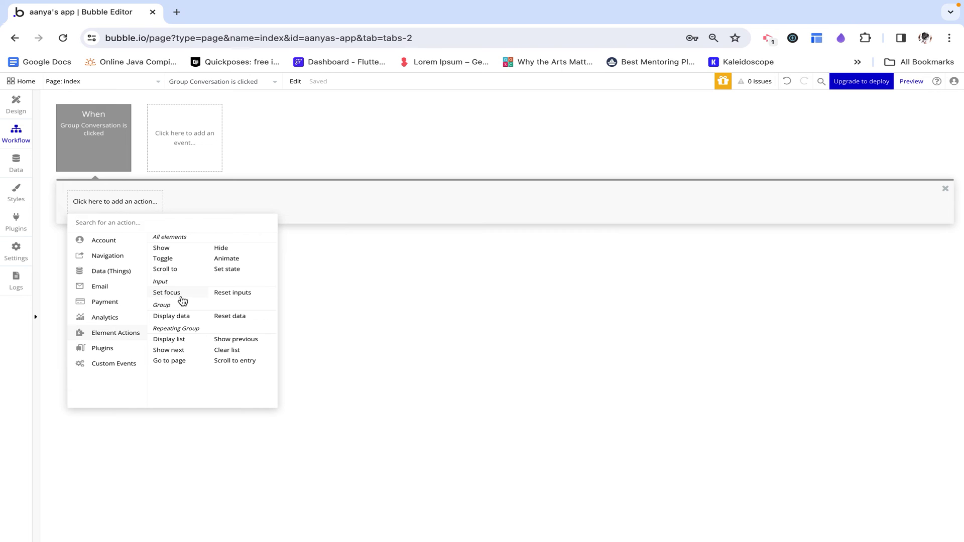
{"action": "left_click", "coordinate": [233, 279]}
Make the action set index's custom state conversation to Current cell's Conversation.
{"action": "left_click", "coordinate": [753, 124]}
{"action": "left_click", "coordinate": [755, 137]}
{"action": "left_click", "coordinate": [756, 144]}
{"action": "left_click", "coordinate": [753, 158]}
{"action": "left_click", "coordinate": [748, 164]}
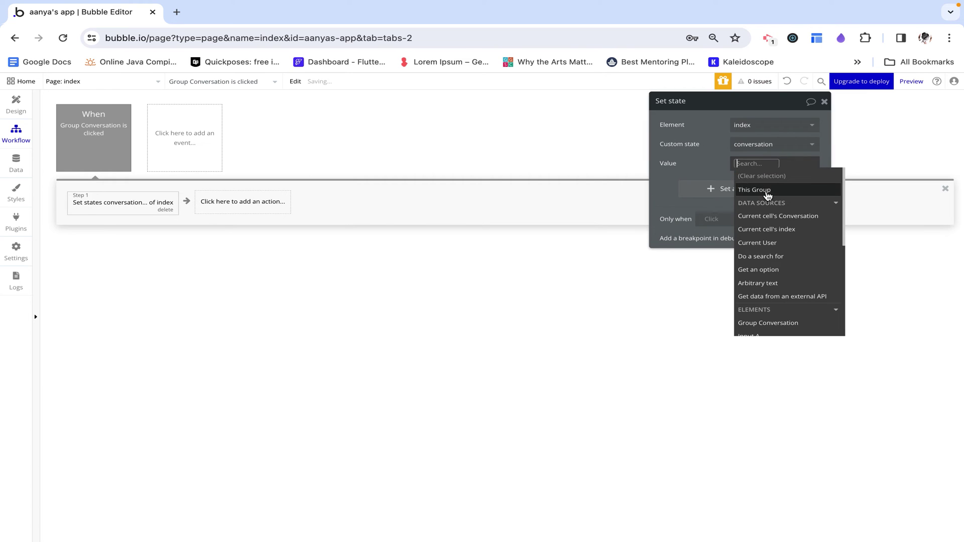
{"action": "left_click", "coordinate": [760, 216]}
{"action": "left_click", "coordinate": [824, 102]}
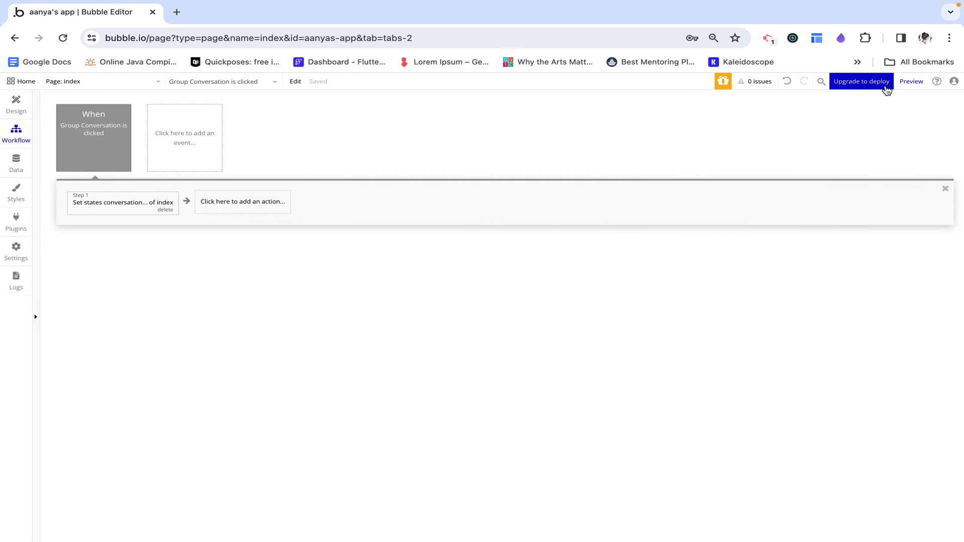
Find the All Users entries in the app data and run the app as the oldest user.
{"action": "left_click", "coordinate": [16, 200]}
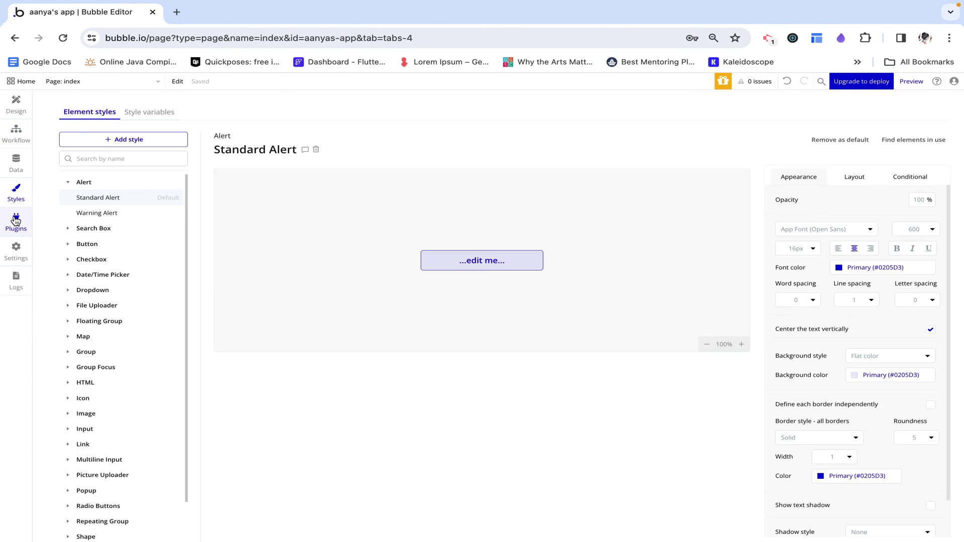
{"action": "left_click", "coordinate": [15, 160]}
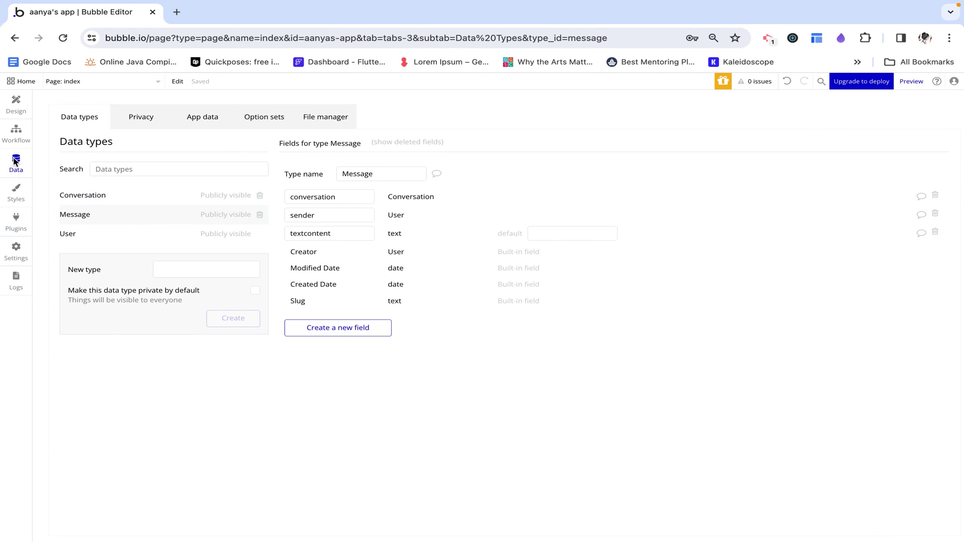
{"action": "left_click", "coordinate": [193, 113]}
{"action": "left_click", "coordinate": [88, 283]}
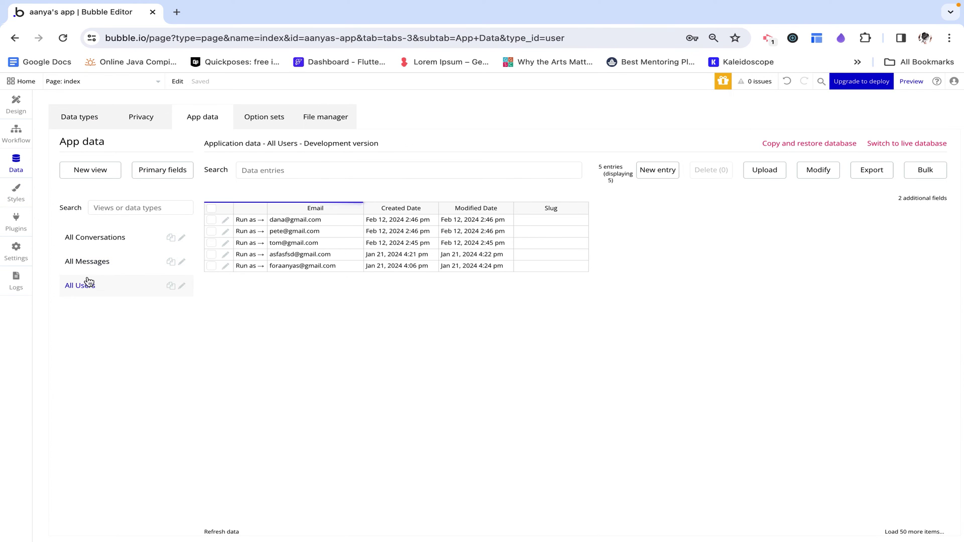
{"action": "left_click", "coordinate": [249, 266]}
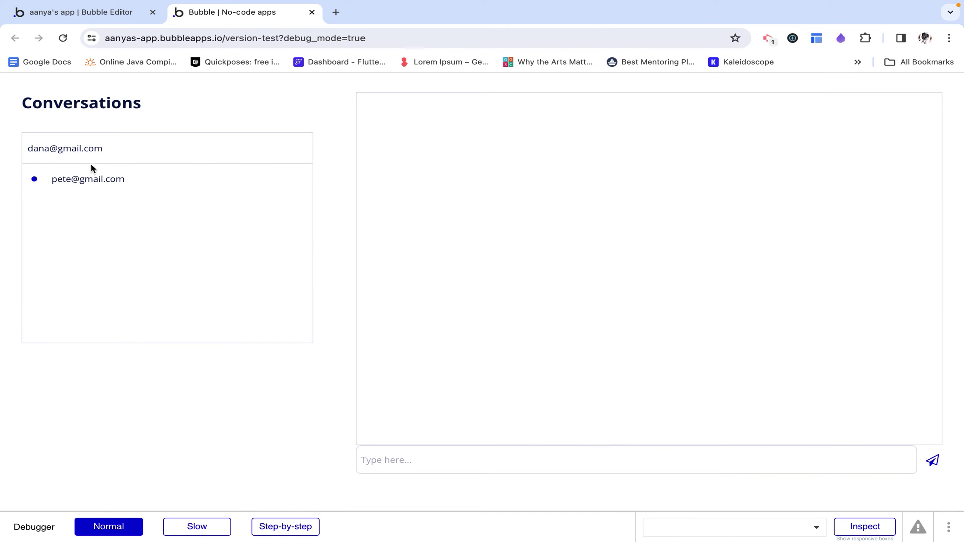
Test the preview by selecting each of the two conversations and viewing its highlight and message bubbles.
{"action": "left_click", "coordinate": [107, 152]}
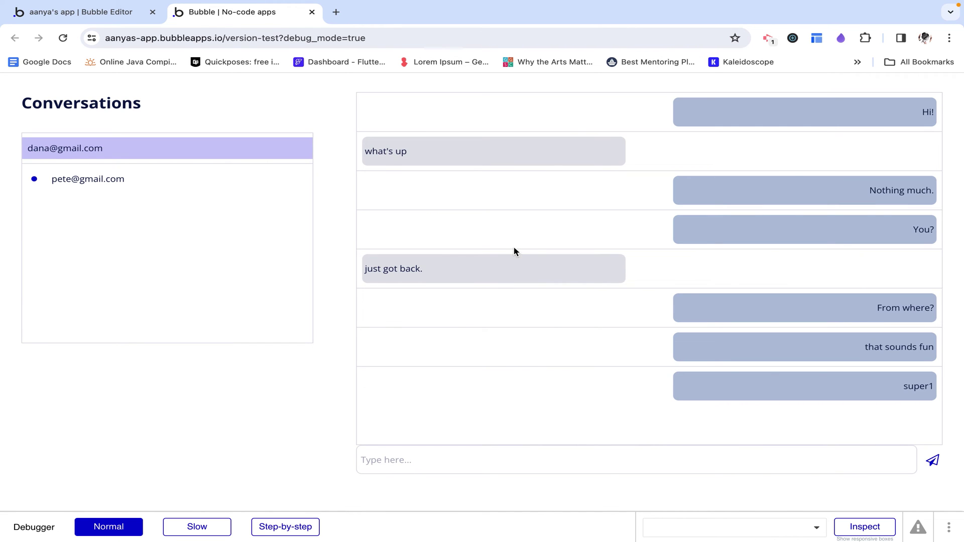
{"action": "scroll", "coordinate": [686, 388], "scroll_direction": "down", "scroll_amount": 2}
{"action": "scroll", "coordinate": [686, 389], "scroll_direction": "up", "scroll_amount": 2}
{"action": "left_click", "coordinate": [179, 179]}
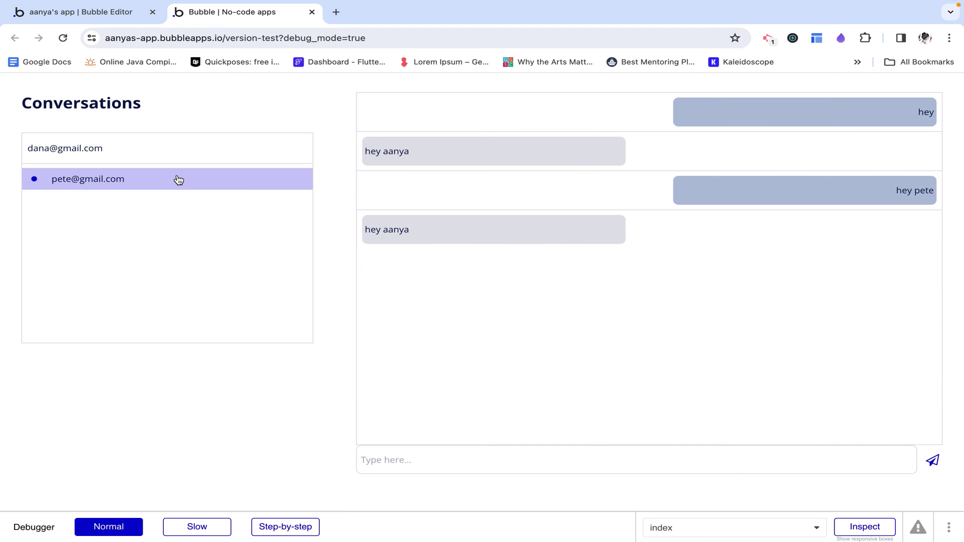
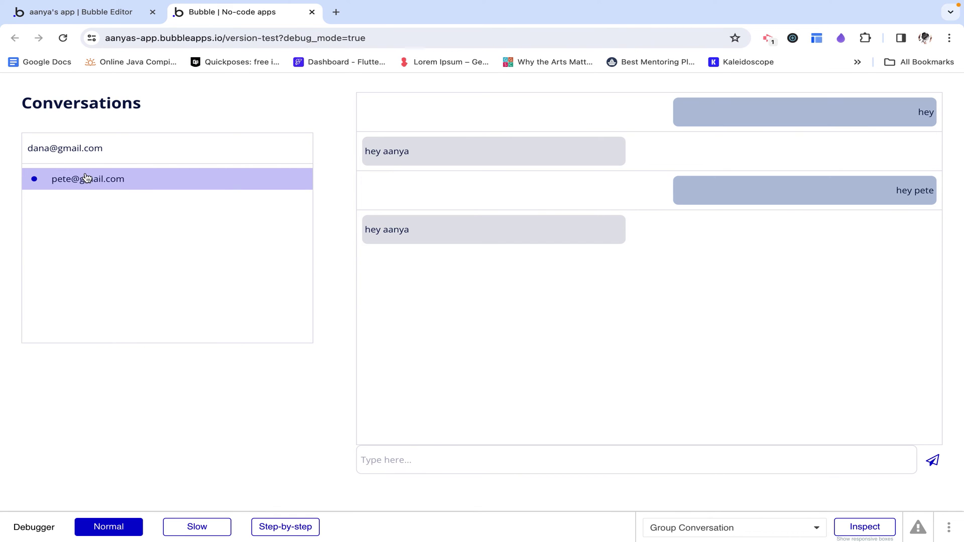
Move the circle icon in the editor's conversation row to the far end, after the email text.
{"action": "left_click", "coordinate": [90, 14]}
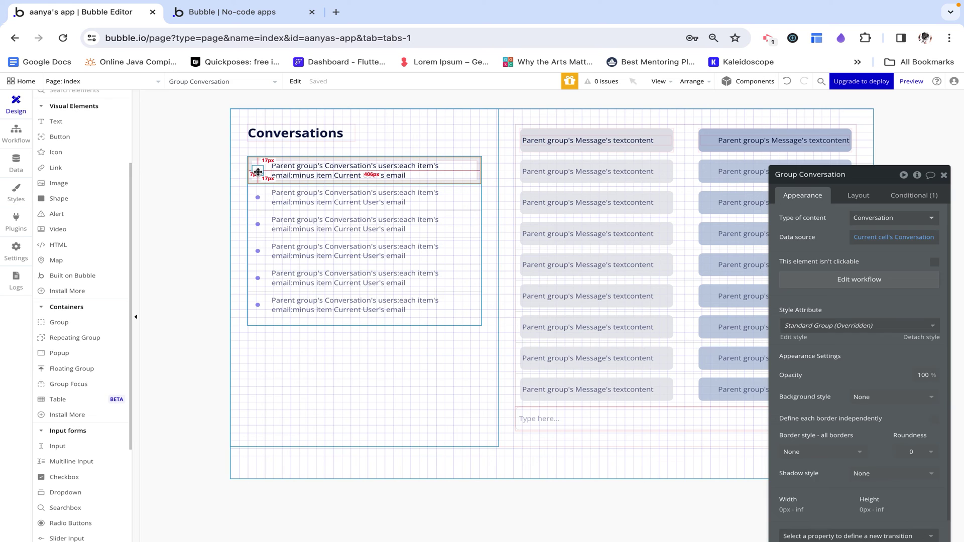
{"action": "left_click", "coordinate": [443, 172]}
{"action": "left_click_drag", "start_coordinate": [446, 171], "coordinate": [474, 172]}
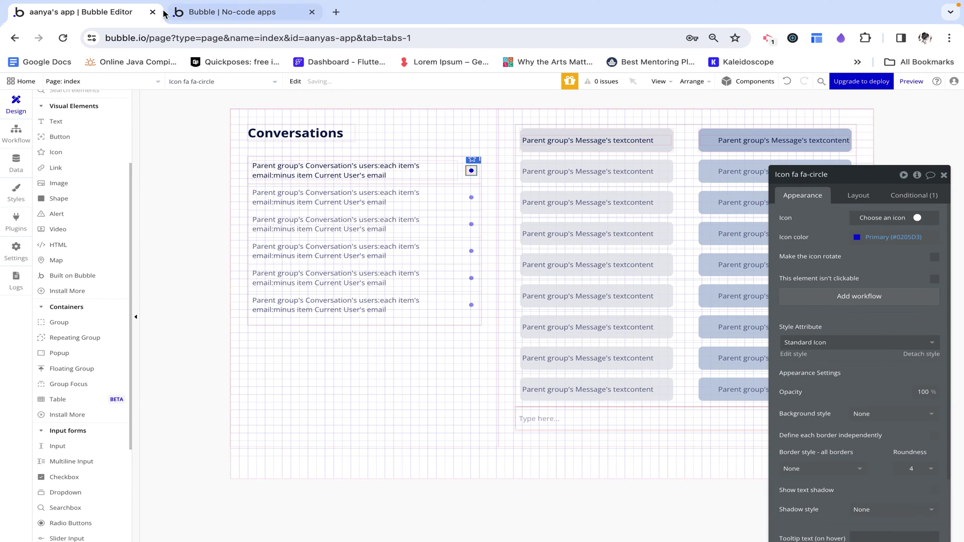
Reload the preview to check the circle icon's placement in the conversation list, and return to the editor.
{"action": "left_click", "coordinate": [202, 15]}
{"action": "key", "text": "super+r"}
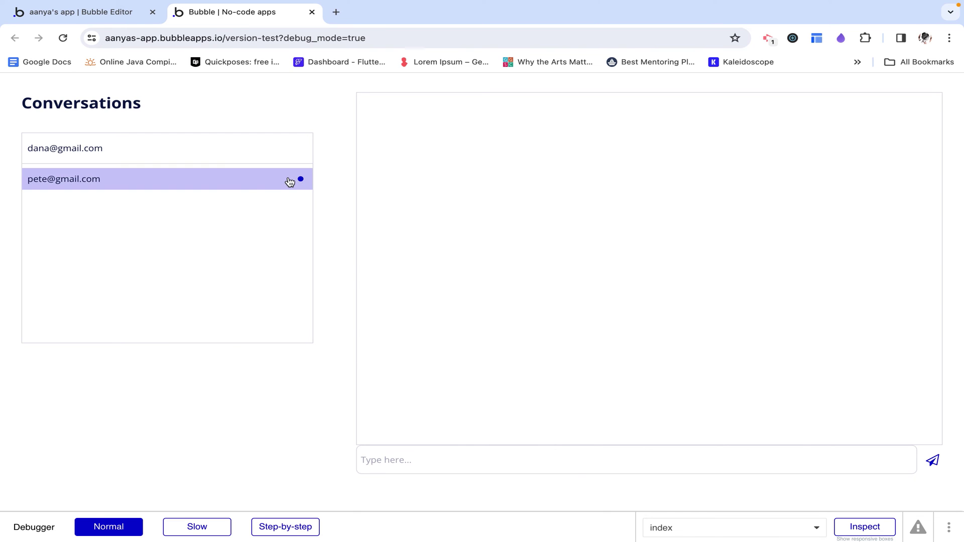
{"action": "left_click", "coordinate": [126, 15]}
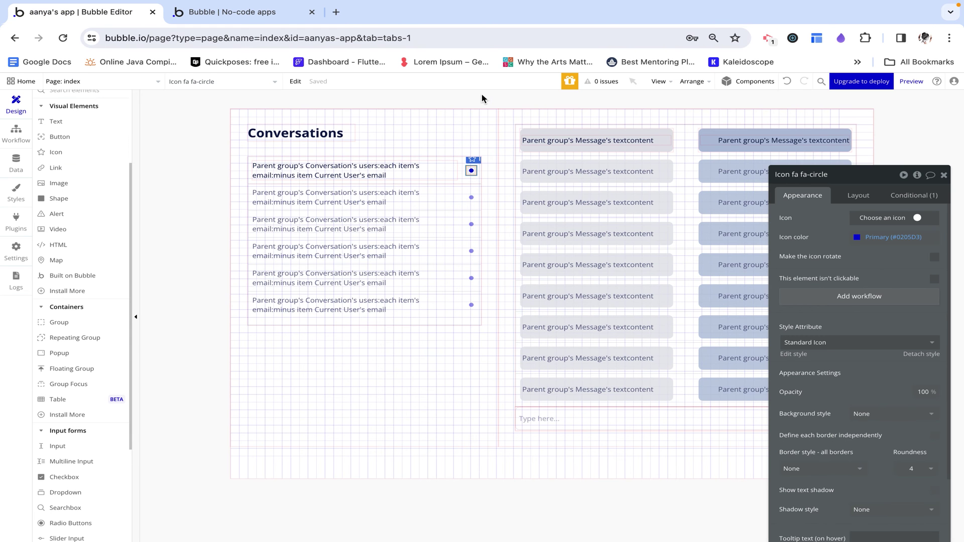
Add a Make changes to thing action to the Group Conversation click workflow, targeting Current cell's Conversation.
{"action": "left_click", "coordinate": [25, 136]}
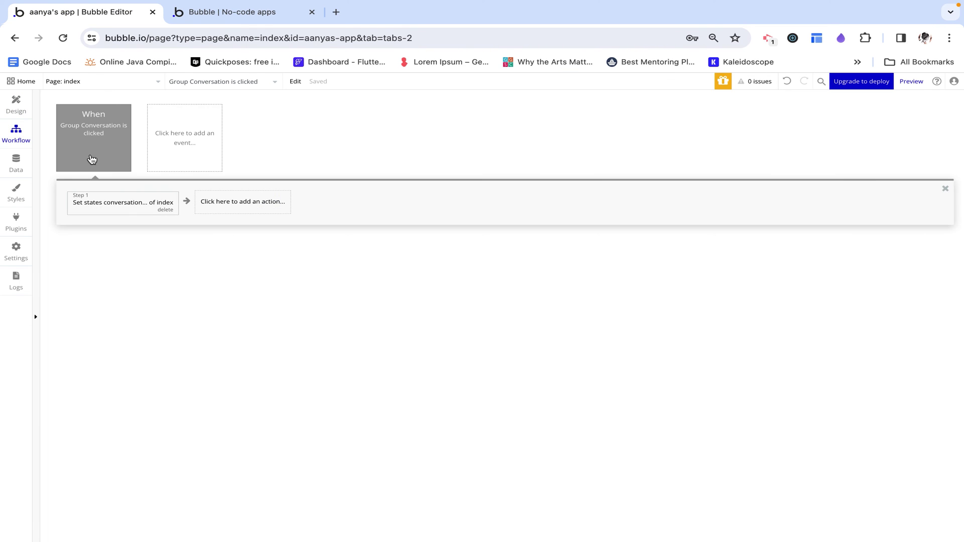
{"action": "left_click", "coordinate": [222, 203]}
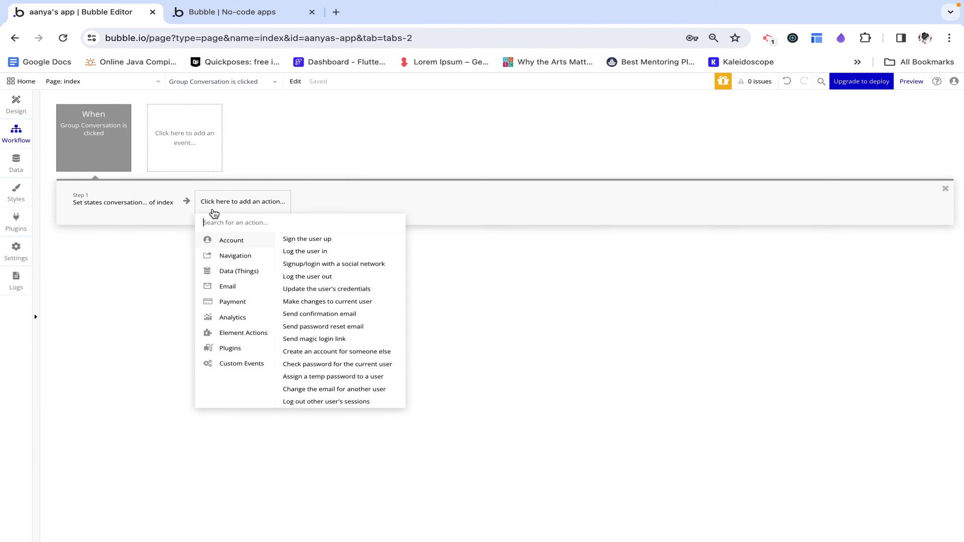
{"action": "mouse_move", "coordinate": [243, 330]}
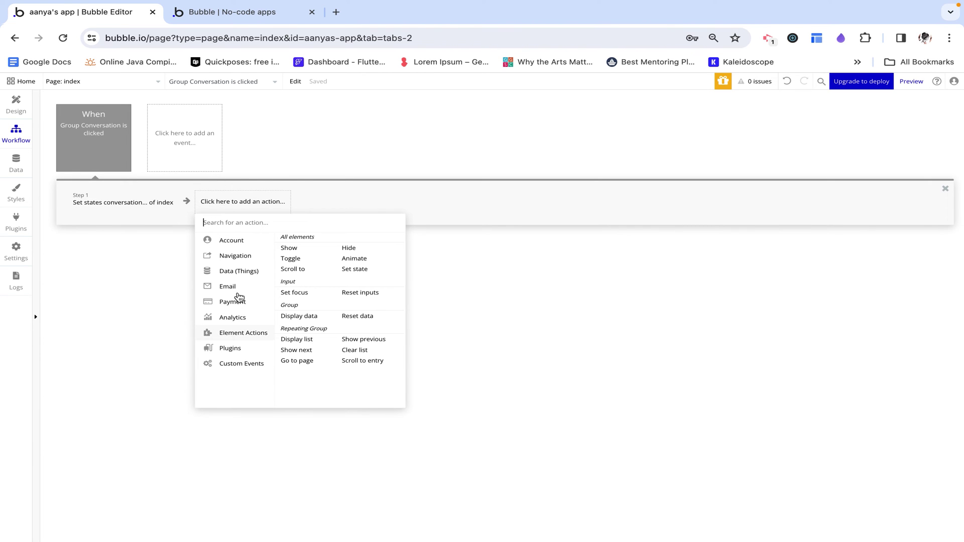
{"action": "mouse_move", "coordinate": [252, 258]}
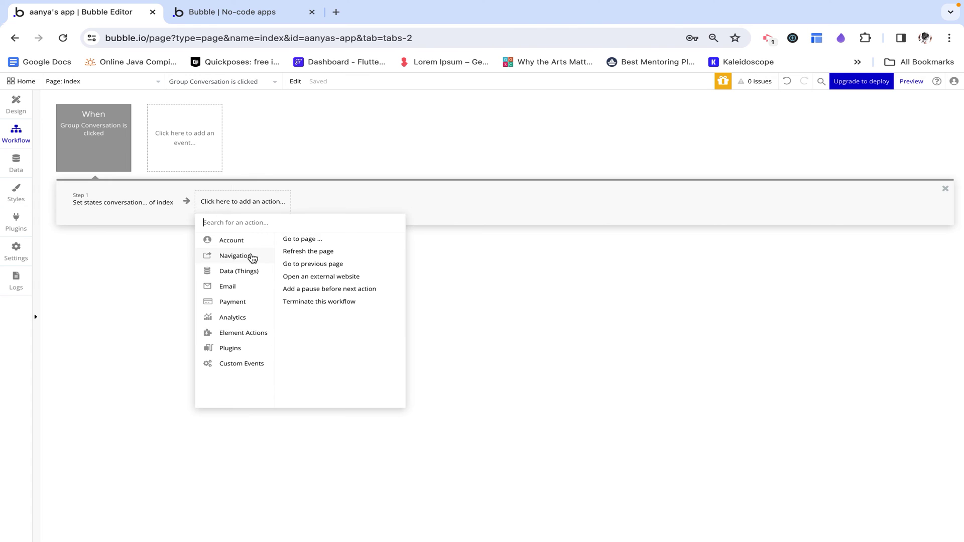
{"action": "left_click", "coordinate": [319, 250]}
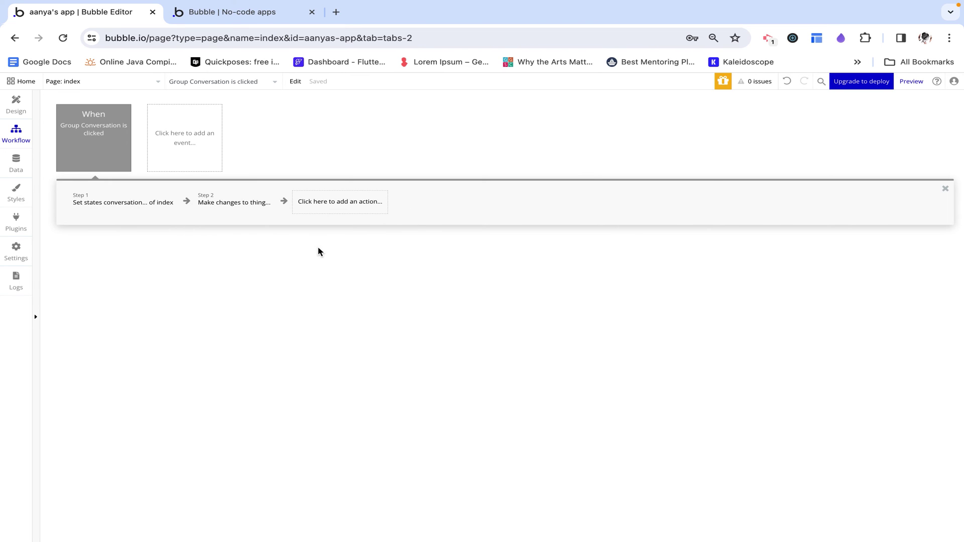
{"action": "left_click", "coordinate": [867, 195]}
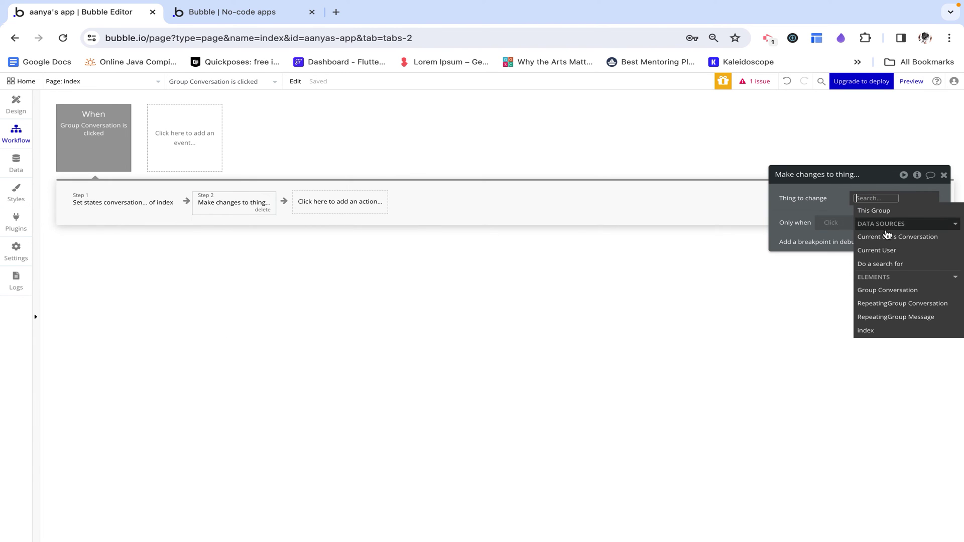
{"action": "left_click", "coordinate": [874, 231]}
Make the conversation change action remove Current User from the unread field, and close the action's settings.
{"action": "left_click", "coordinate": [831, 223]}
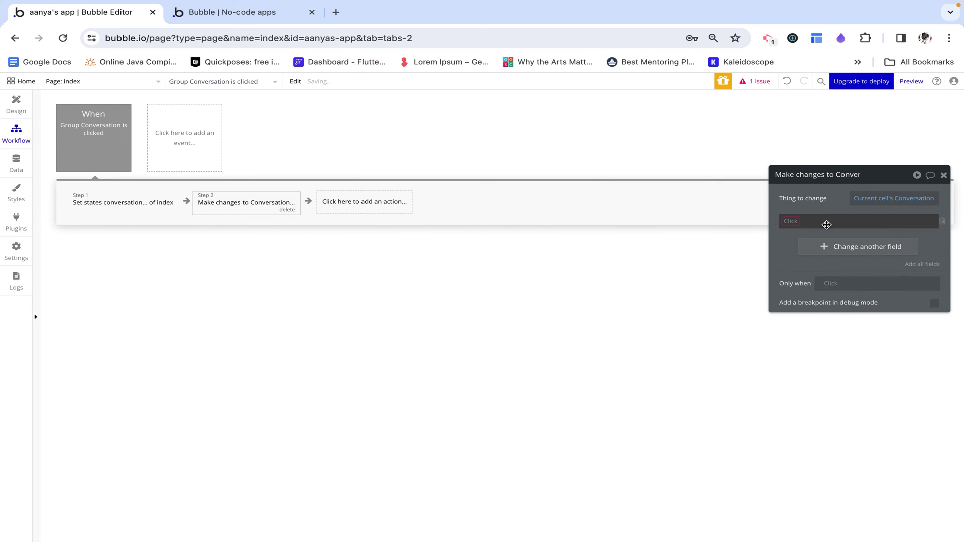
{"action": "left_click", "coordinate": [809, 239]}
{"action": "left_click", "coordinate": [818, 222]}
{"action": "left_click", "coordinate": [830, 247]}
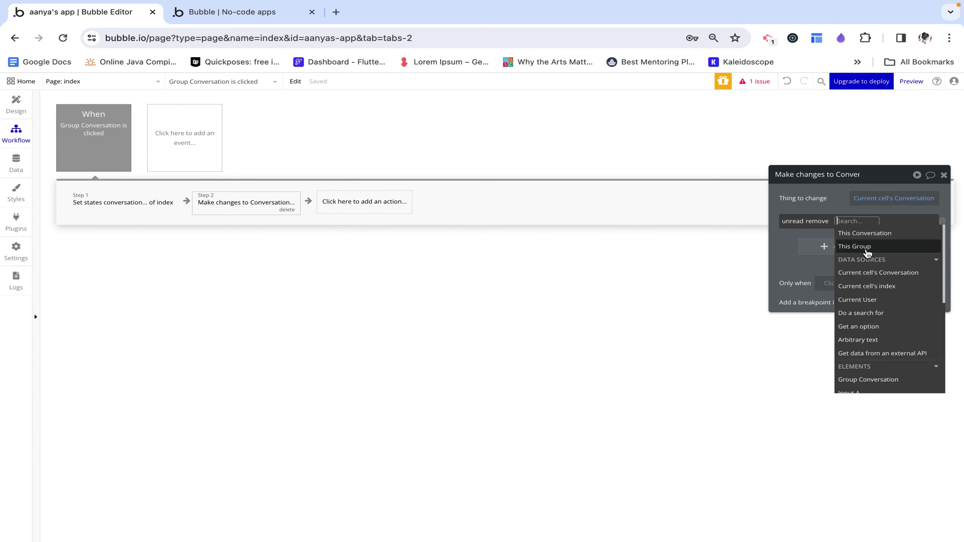
{"action": "left_click", "coordinate": [861, 290]}
{"action": "left_click", "coordinate": [860, 235]}
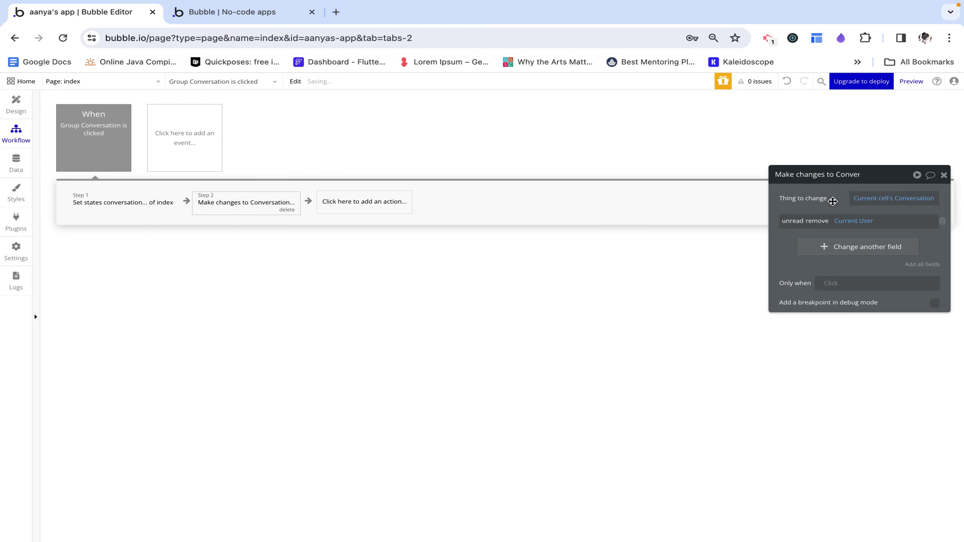
{"action": "left_click", "coordinate": [943, 177]}
Reload the preview and run the click workflow of the conversation with the unread marker step by step in the debugger.
{"action": "left_click", "coordinate": [223, 20]}
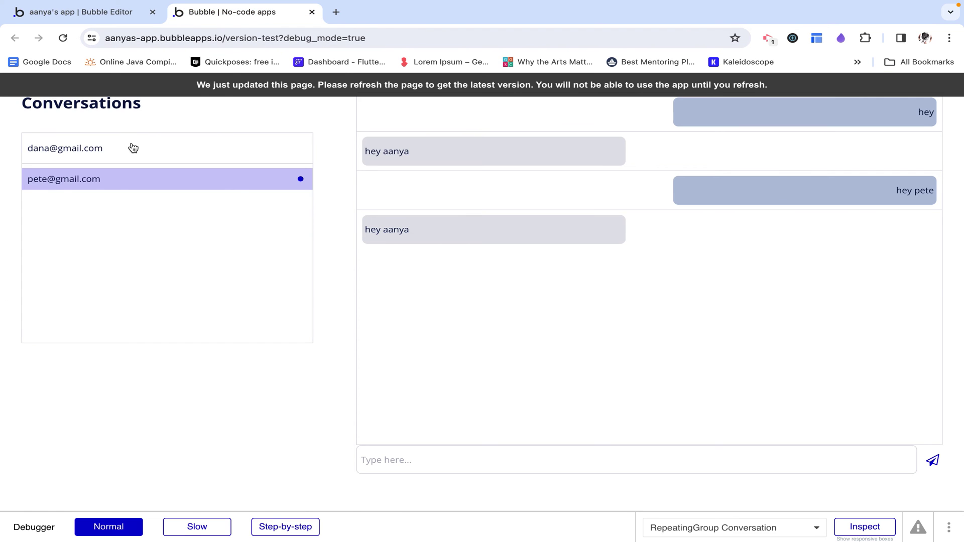
{"action": "left_click", "coordinate": [134, 149]}
{"action": "left_click", "coordinate": [217, 38]}
{"action": "key", "text": "Return"}
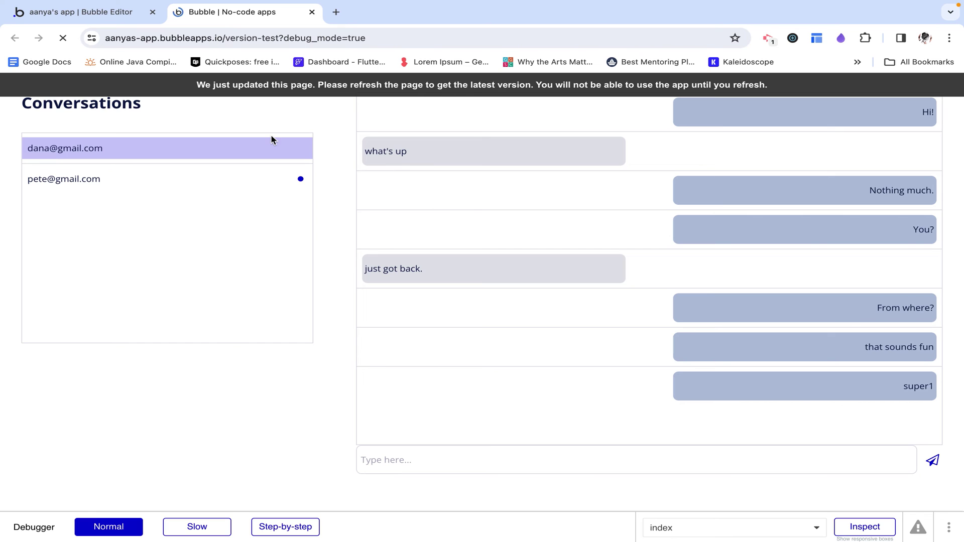
{"action": "left_click", "coordinate": [276, 527]}
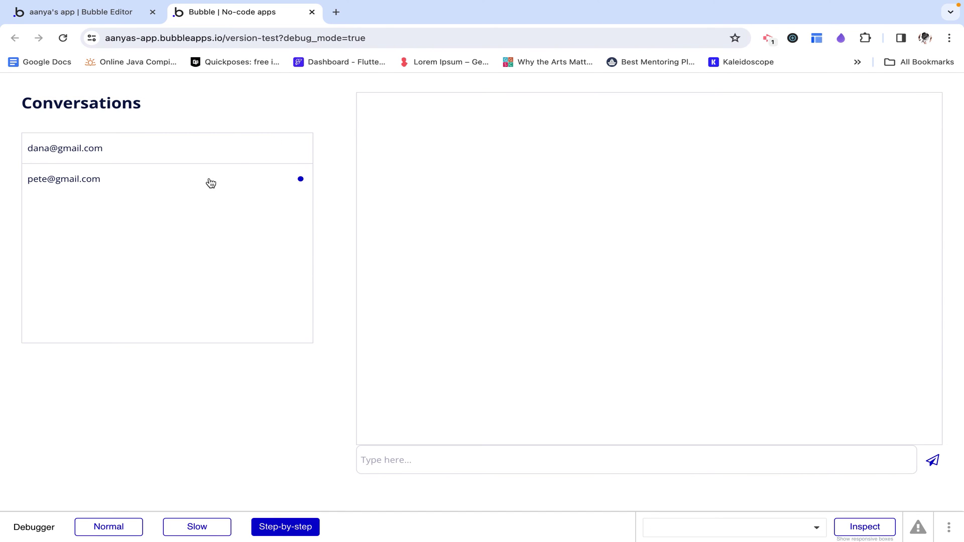
{"action": "left_click", "coordinate": [151, 182]}
{"action": "left_click", "coordinate": [292, 380]}
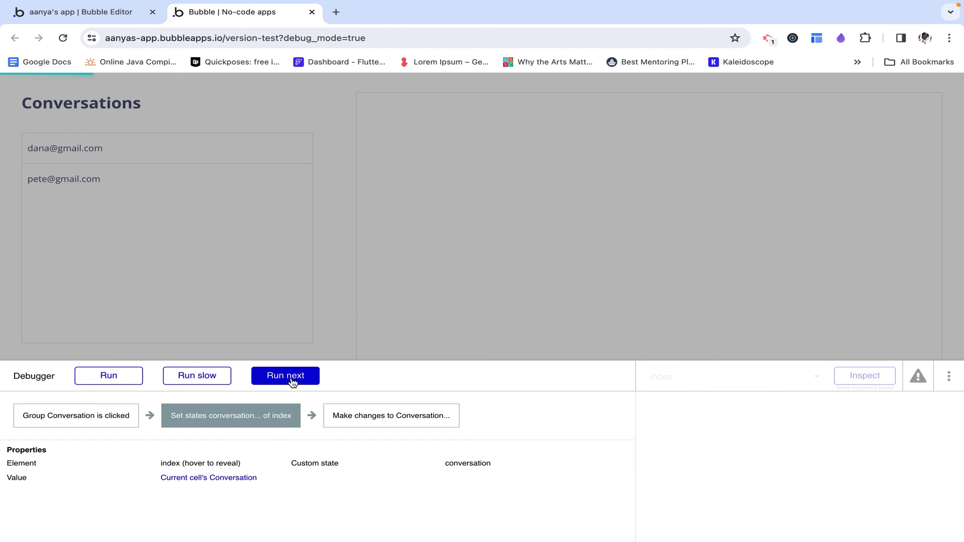
{"action": "left_click", "coordinate": [292, 381]}
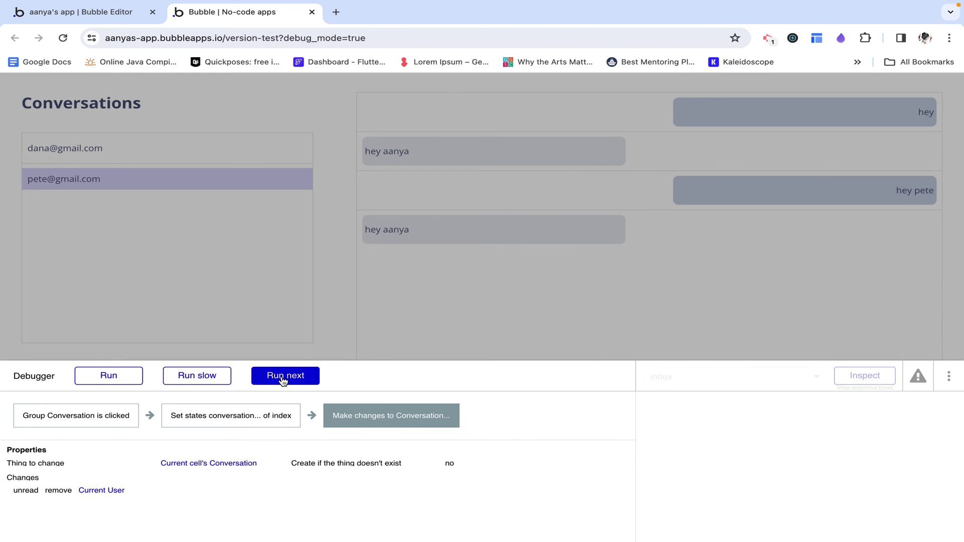
{"action": "left_click", "coordinate": [132, 381]}
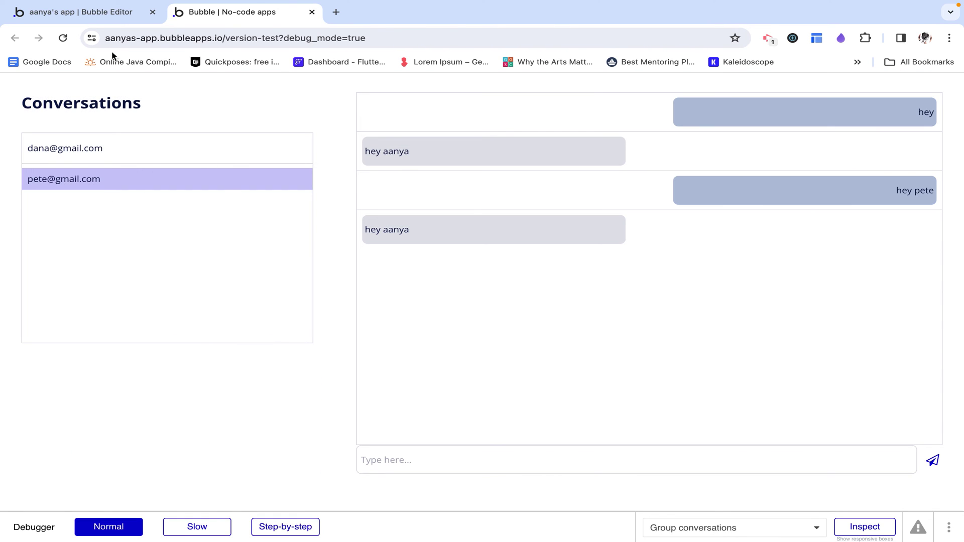
Alternate between the two conversations in the preview to check their highlights, messages and unread markers.
{"action": "left_click", "coordinate": [74, 12]}
{"action": "left_click", "coordinate": [223, 11]}
{"action": "left_click", "coordinate": [273, 150]}
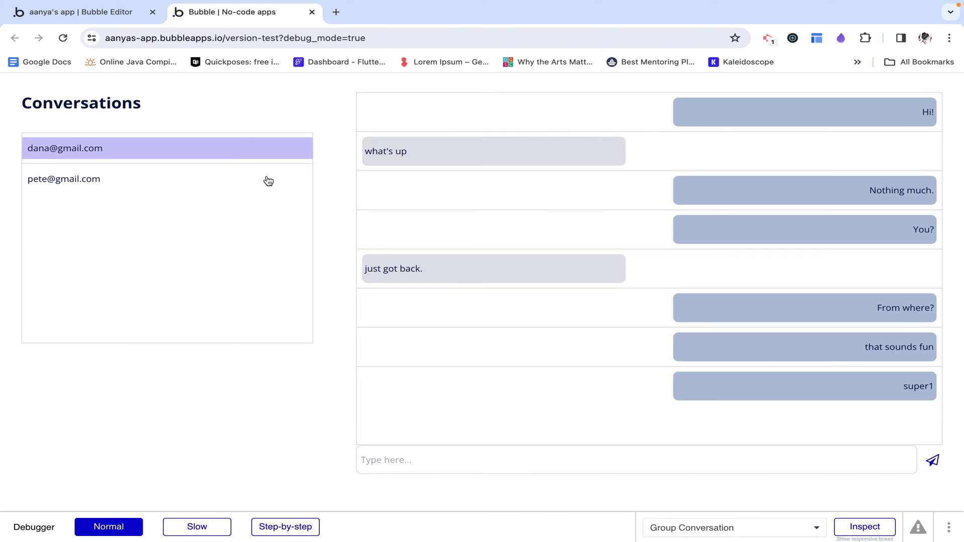
{"action": "left_click", "coordinate": [269, 181]}
{"action": "left_click", "coordinate": [235, 150]}
{"action": "left_click", "coordinate": [221, 175]}
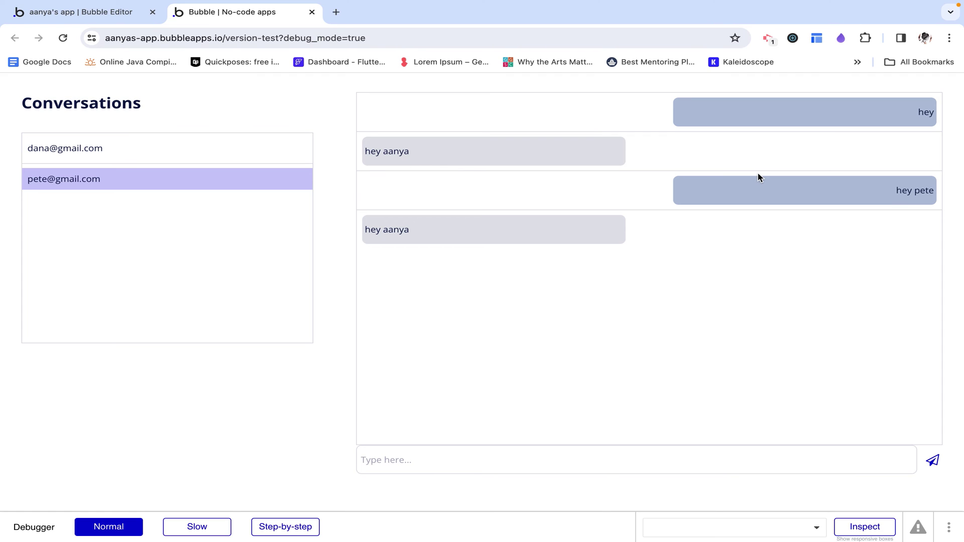
Try to send the test message "hfksadhfjhasdhbfds" in the second conversation.
{"action": "left_click", "coordinate": [473, 451]}
{"action": "type", "text": "hfksadhfjhasdhbfds"}
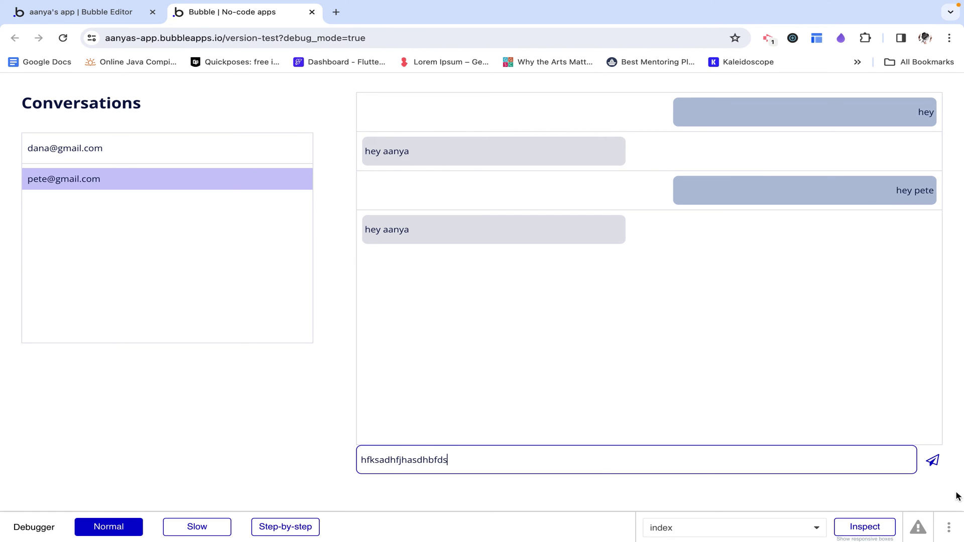
{"action": "left_click", "coordinate": [931, 462]}
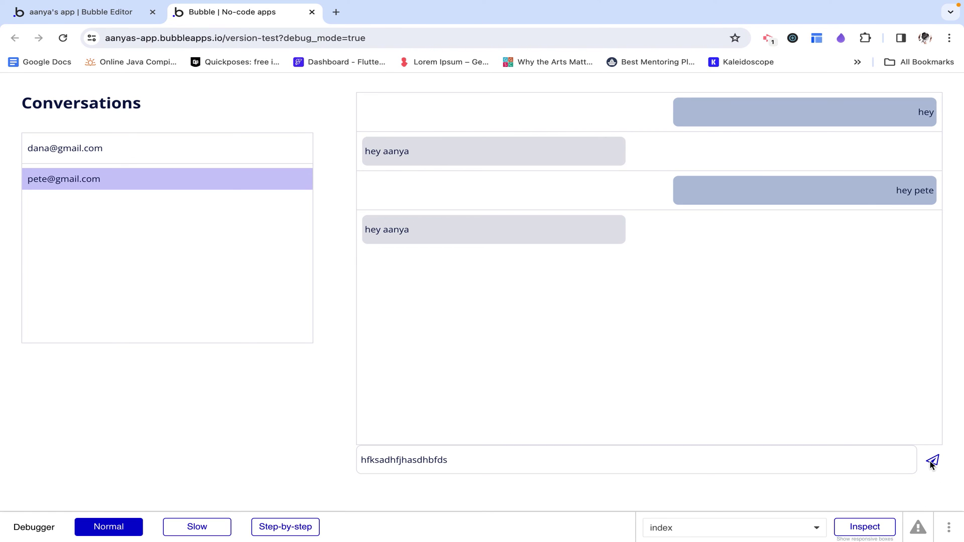
Return to the page design in the editor and require the message field Input A to not be empty.
{"action": "left_click", "coordinate": [63, 12]}
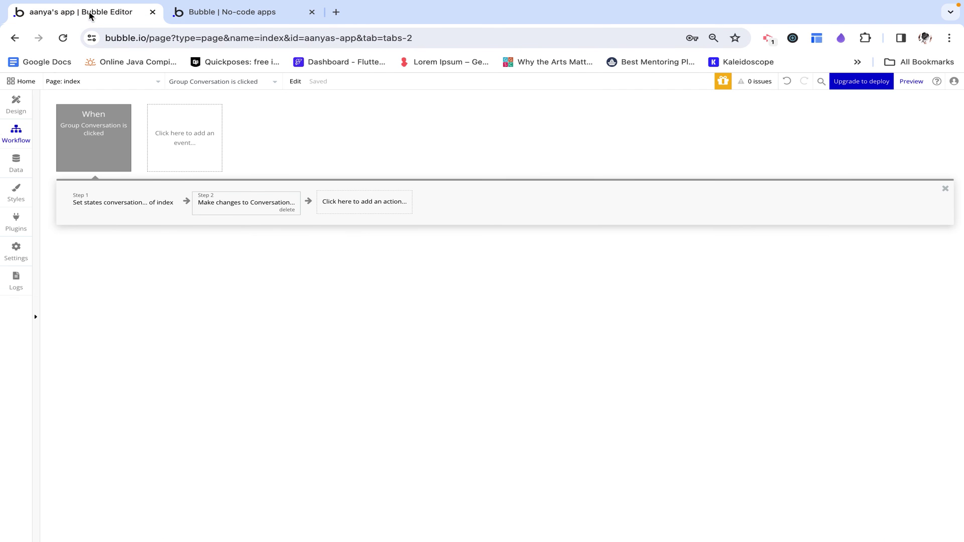
{"action": "left_click", "coordinate": [16, 104]}
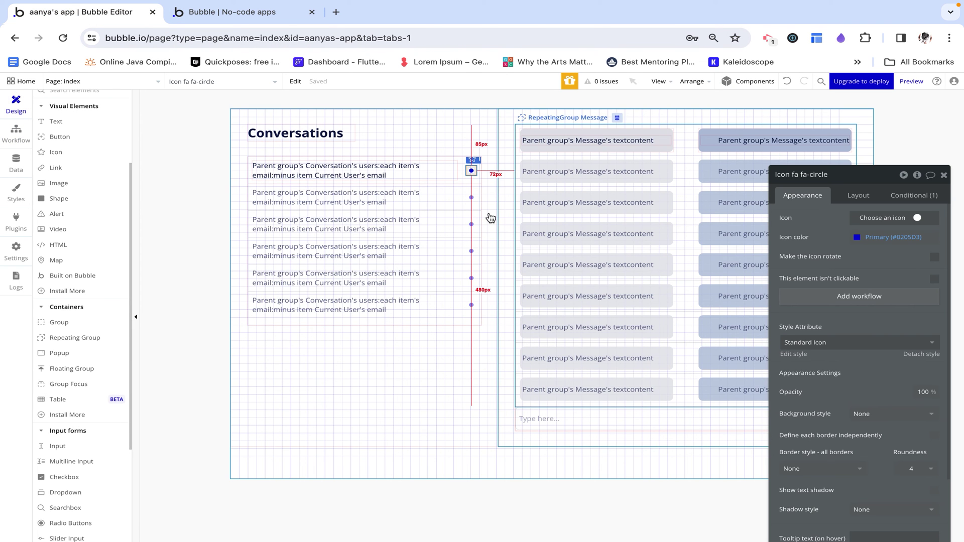
{"action": "left_click", "coordinate": [605, 423]}
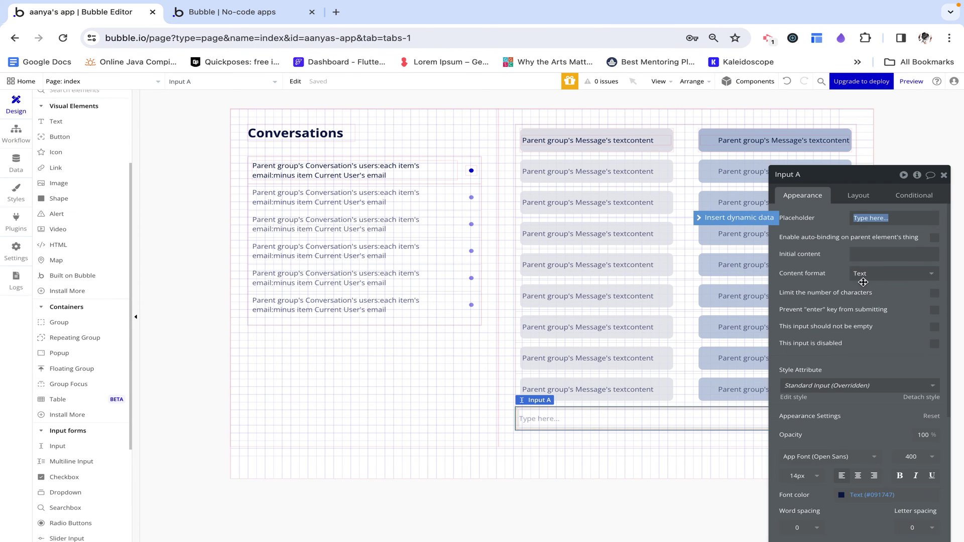
{"action": "left_click", "coordinate": [934, 328]}
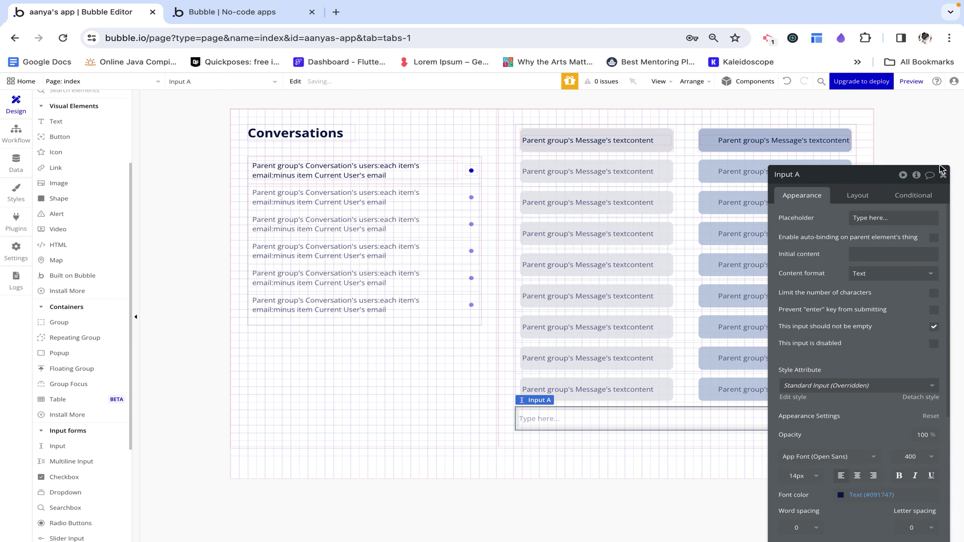
{"action": "left_click", "coordinate": [942, 174]}
Open the properties of the icon beside the message input and set its symbol to fa-send-o.
{"action": "left_click", "coordinate": [853, 420]}
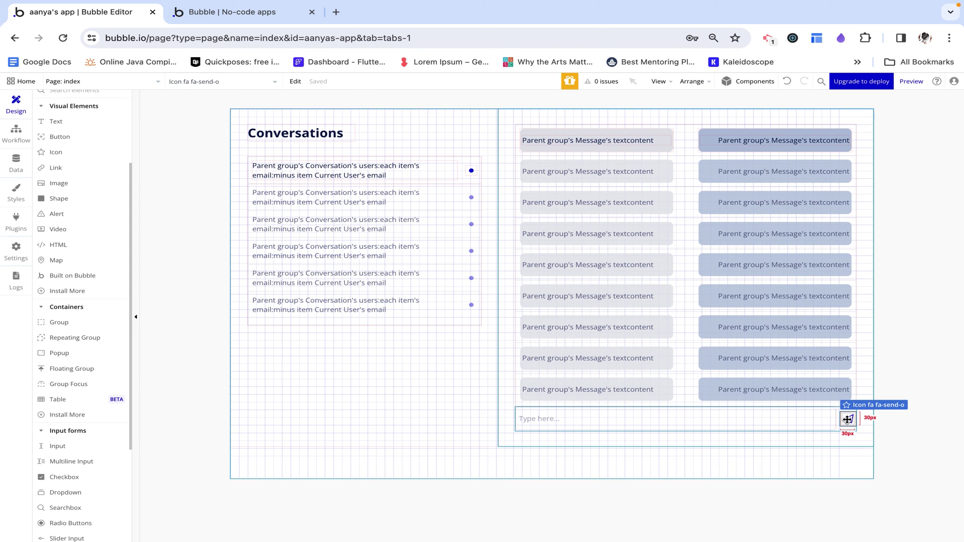
{"action": "double_click", "coordinate": [847, 419]}
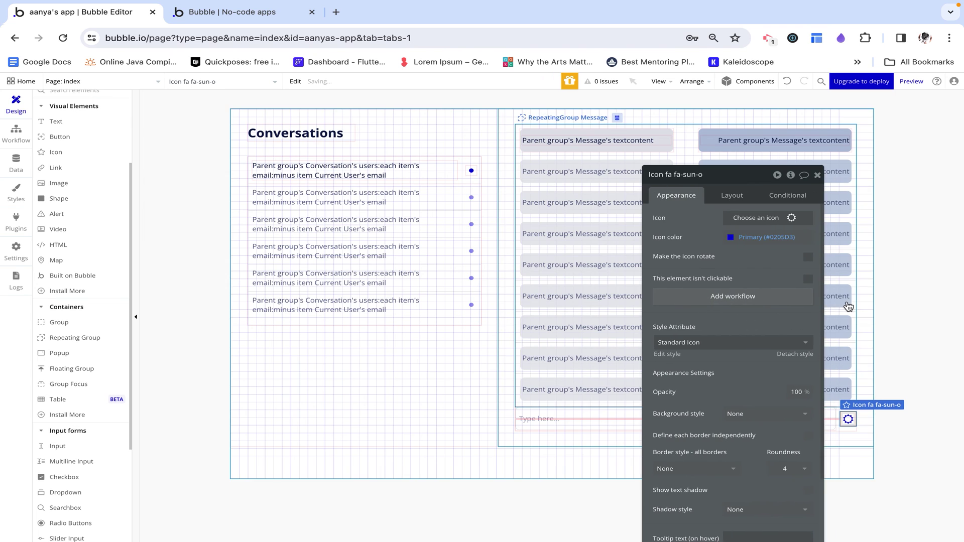
{"action": "left_click", "coordinate": [757, 226]}
{"action": "type", "text": "send"}
{"action": "left_click", "coordinate": [743, 234]}
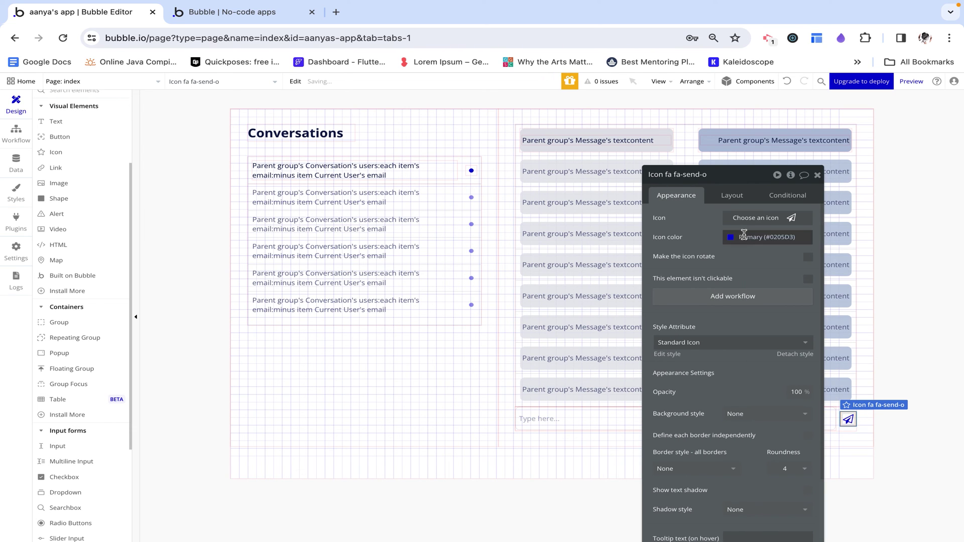
Add a click workflow to the send icon with a Create a new thing action of type Message.
{"action": "left_click", "coordinate": [708, 297]}
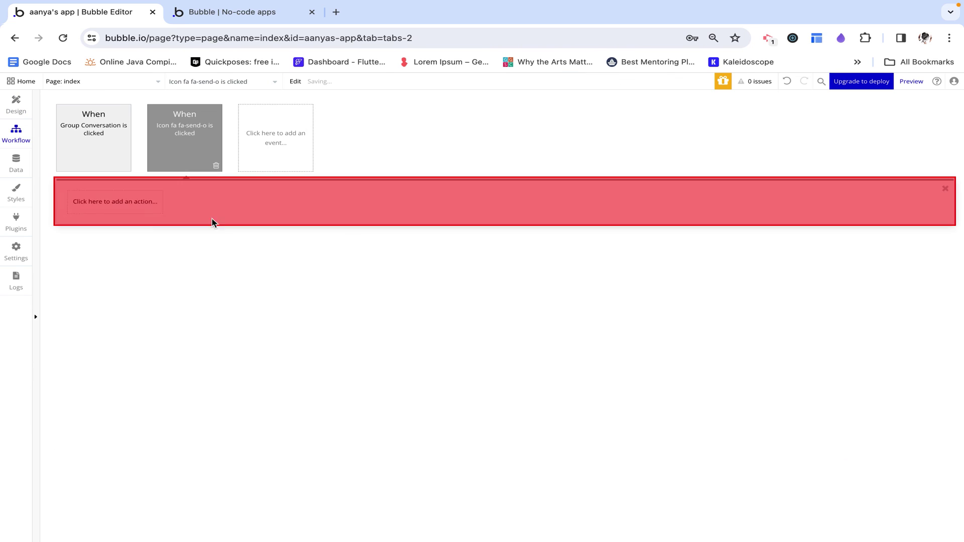
{"action": "left_click", "coordinate": [131, 207]}
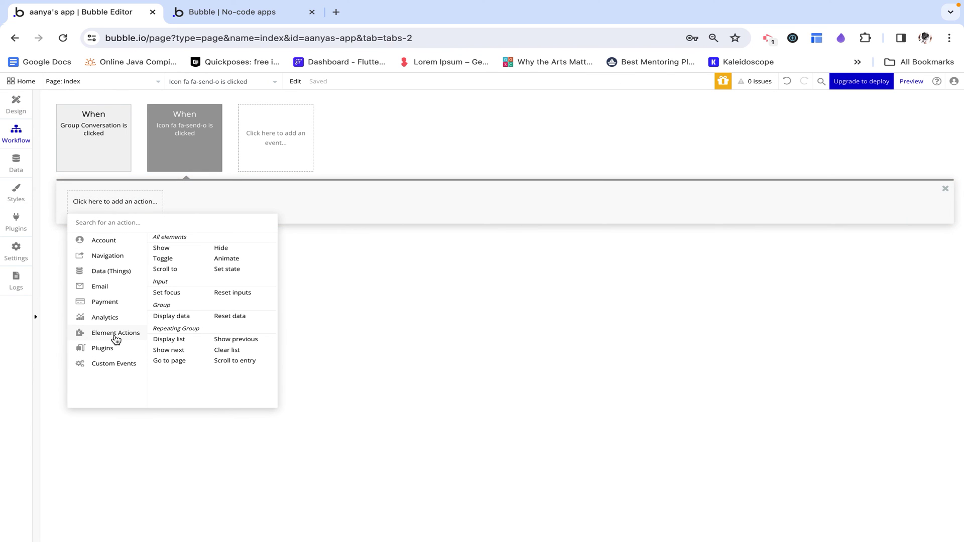
{"action": "mouse_move", "coordinate": [108, 275]}
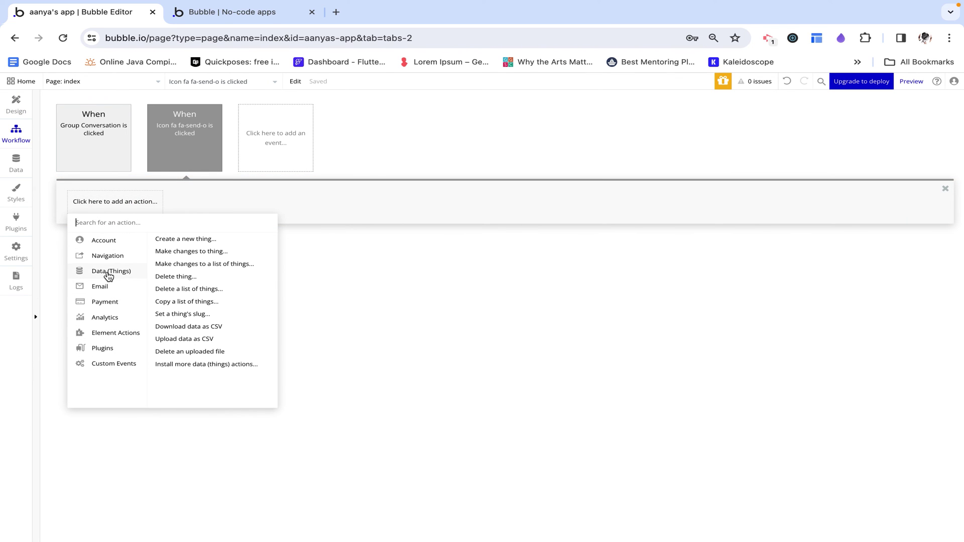
{"action": "left_click", "coordinate": [201, 240]}
{"action": "left_click", "coordinate": [753, 200]}
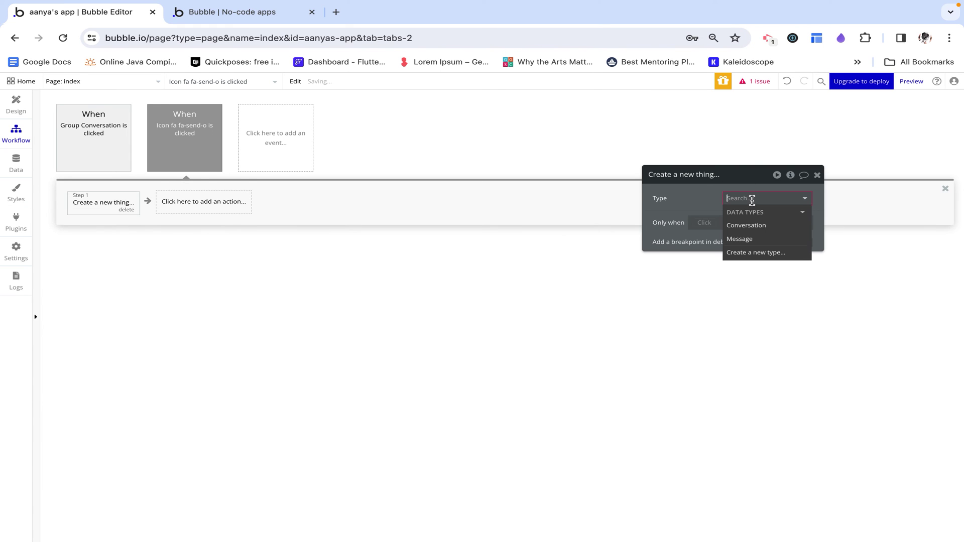
{"action": "left_click", "coordinate": [743, 239]}
Set the new message's conversation field to index's conversation.
{"action": "left_click", "coordinate": [743, 224]}
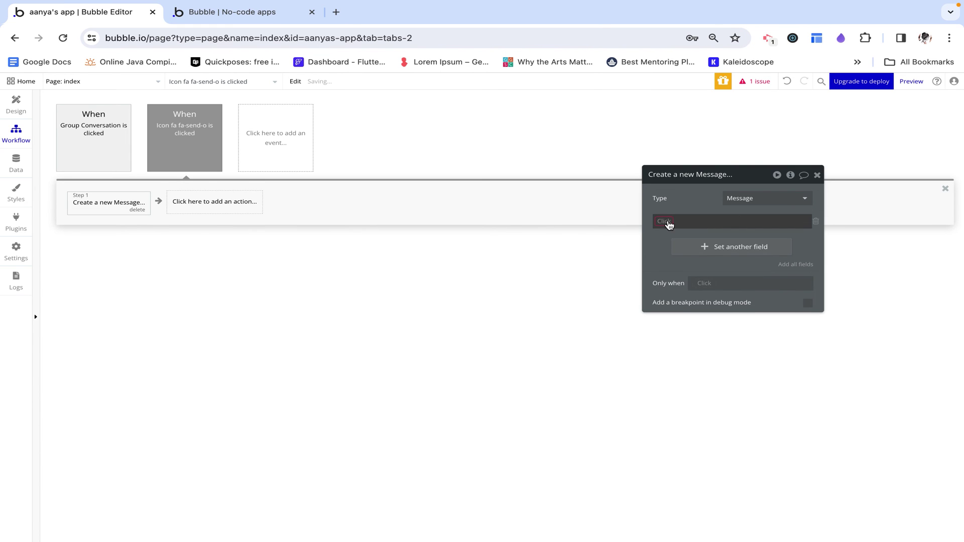
{"action": "left_click", "coordinate": [697, 234]}
{"action": "left_click", "coordinate": [715, 221]}
{"action": "left_click", "coordinate": [742, 246]}
{"action": "left_click", "coordinate": [750, 286]}
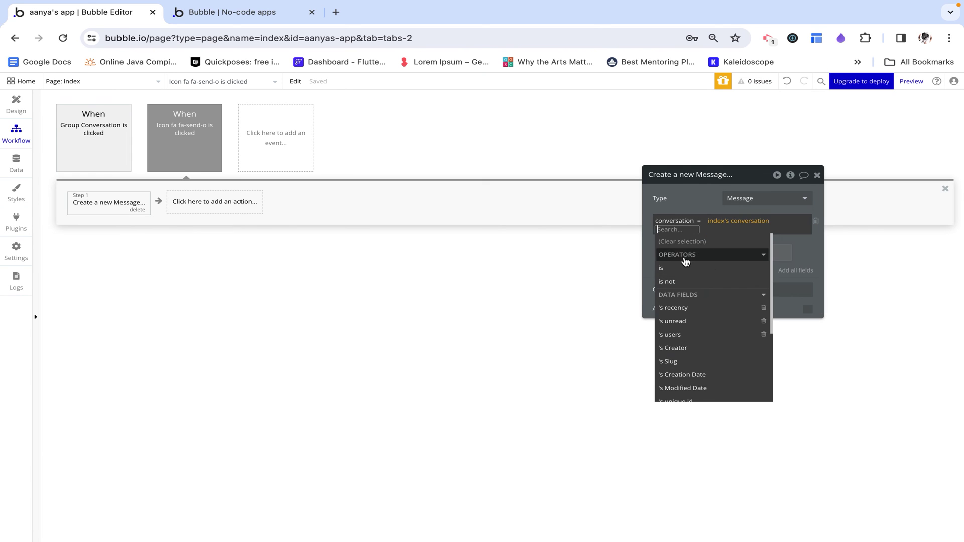
{"action": "left_click", "coordinate": [651, 246]}
Add the textcontent field to the new message and set it to Input A's value.
{"action": "left_click", "coordinate": [703, 257]}
{"action": "left_click", "coordinate": [669, 243]}
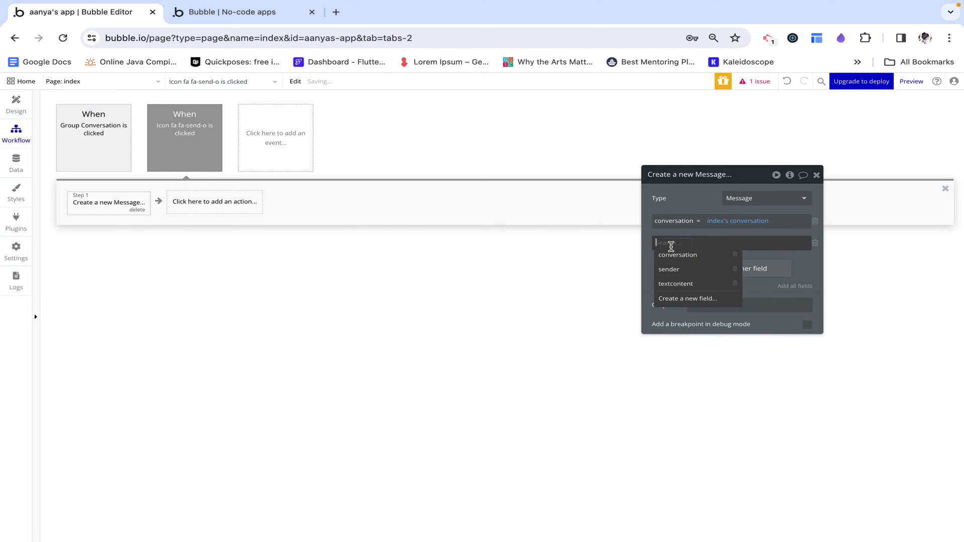
{"action": "left_click", "coordinate": [671, 281]}
{"action": "left_click", "coordinate": [710, 244]}
{"action": "type", "text": "inp"}
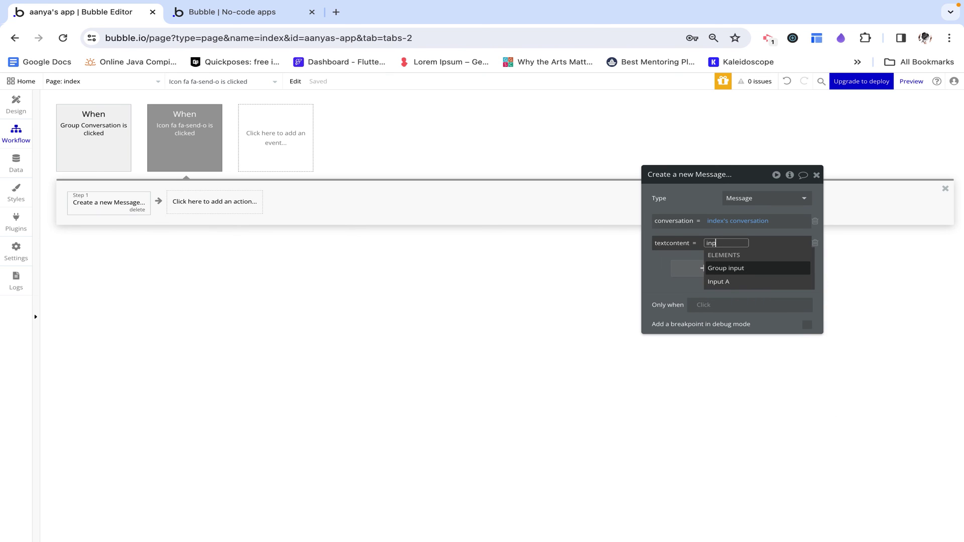
{"action": "left_click", "coordinate": [740, 271]}
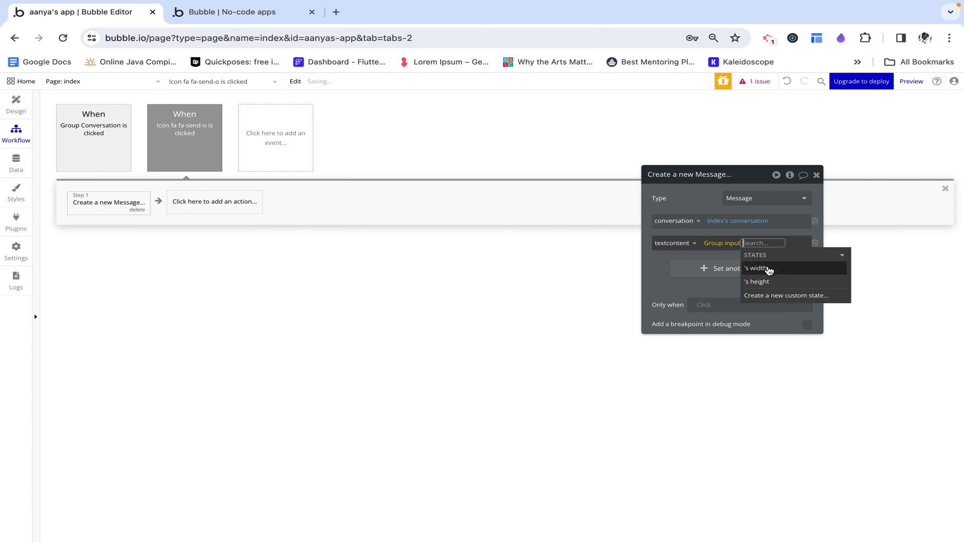
{"action": "left_click", "coordinate": [725, 243]}
{"action": "left_click", "coordinate": [716, 301]}
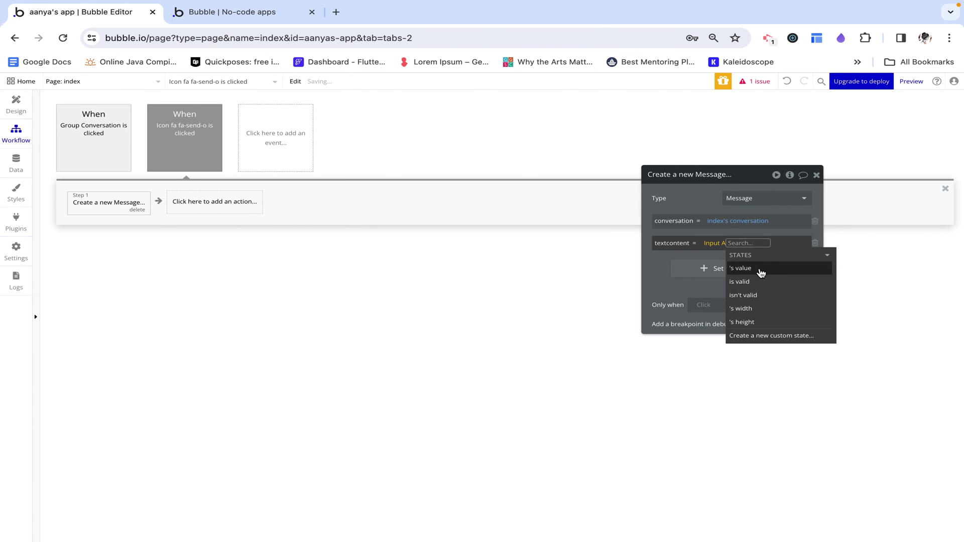
{"action": "left_click", "coordinate": [761, 273]}
{"action": "left_click", "coordinate": [668, 266]}
Add the sender field to the new message, choose its value, and close the action's settings.
{"action": "left_click", "coordinate": [730, 269]}
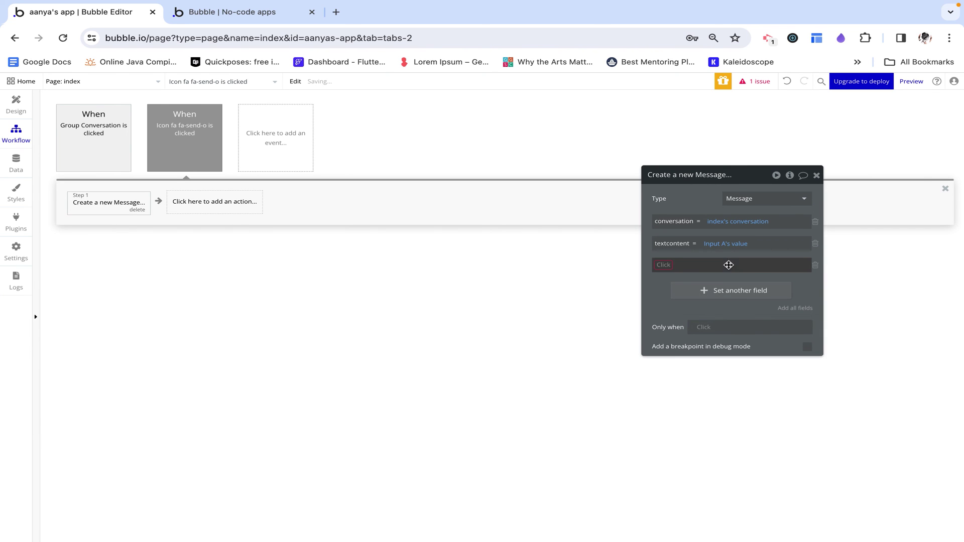
{"action": "left_click", "coordinate": [665, 263]}
{"action": "left_click", "coordinate": [692, 298]}
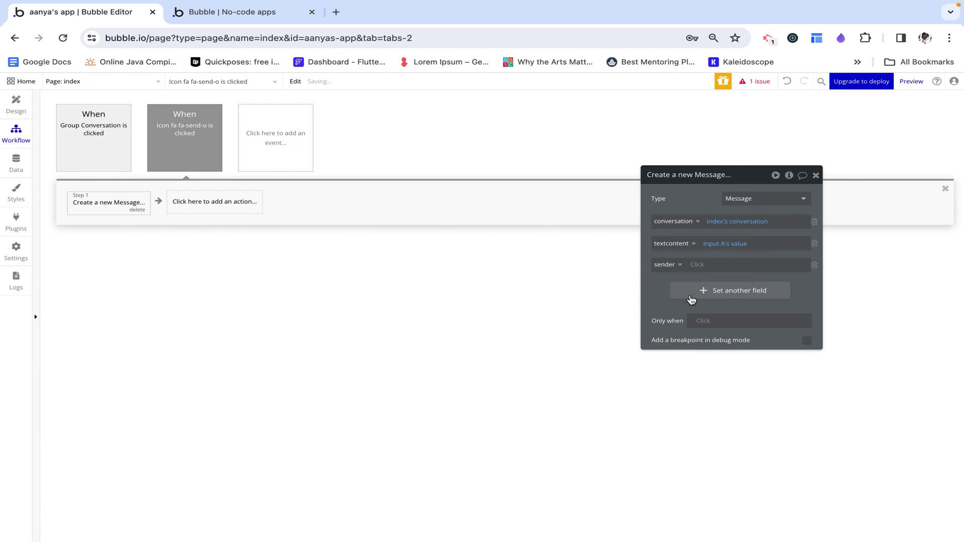
{"action": "left_click", "coordinate": [694, 264]}
{"action": "left_click", "coordinate": [709, 326]}
{"action": "left_click", "coordinate": [658, 287]}
{"action": "left_click", "coordinate": [815, 176]}
Add a Make changes to thing action after the message creation, with index's conversation as the thing to change.
{"action": "left_click", "coordinate": [201, 213]}
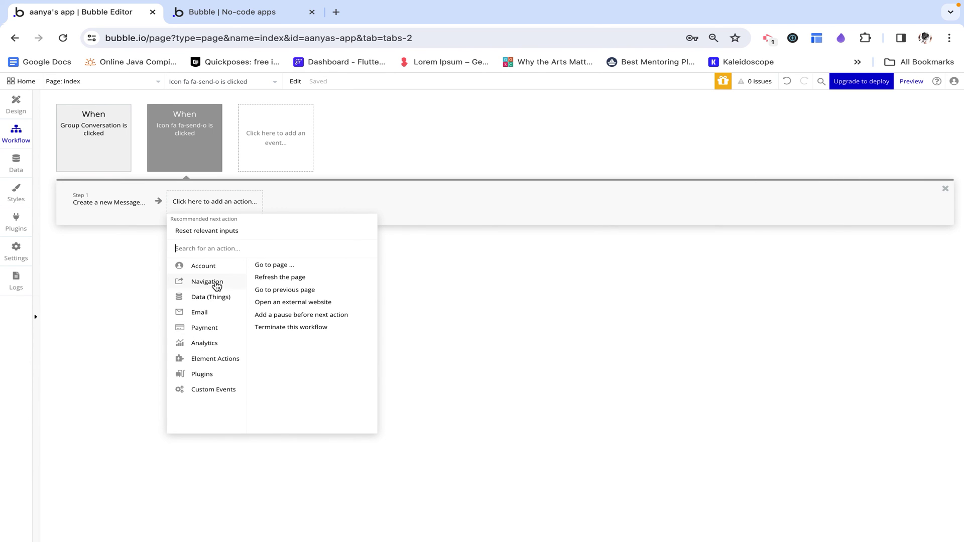
{"action": "mouse_move", "coordinate": [212, 304]}
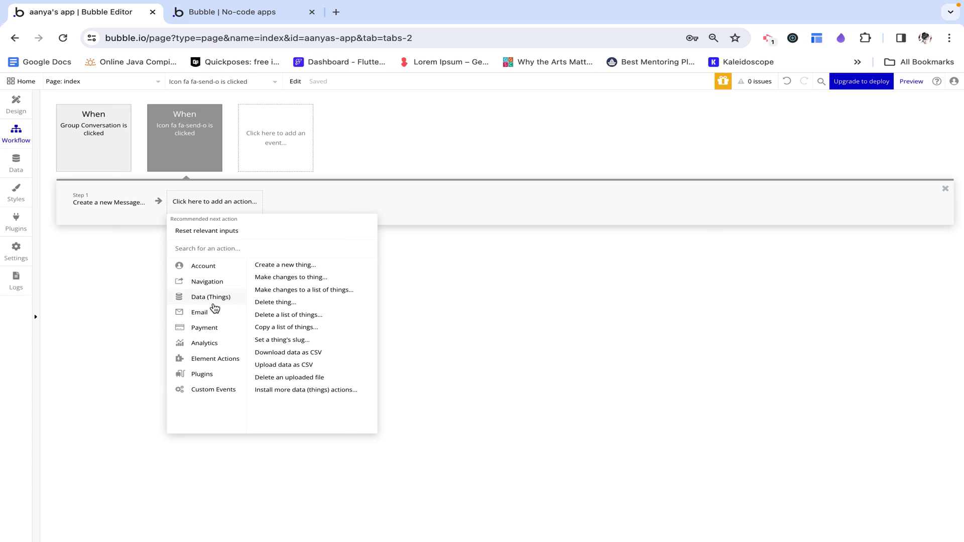
{"action": "left_click", "coordinate": [285, 279]}
{"action": "left_click", "coordinate": [727, 197]}
{"action": "type", "text": "in"}
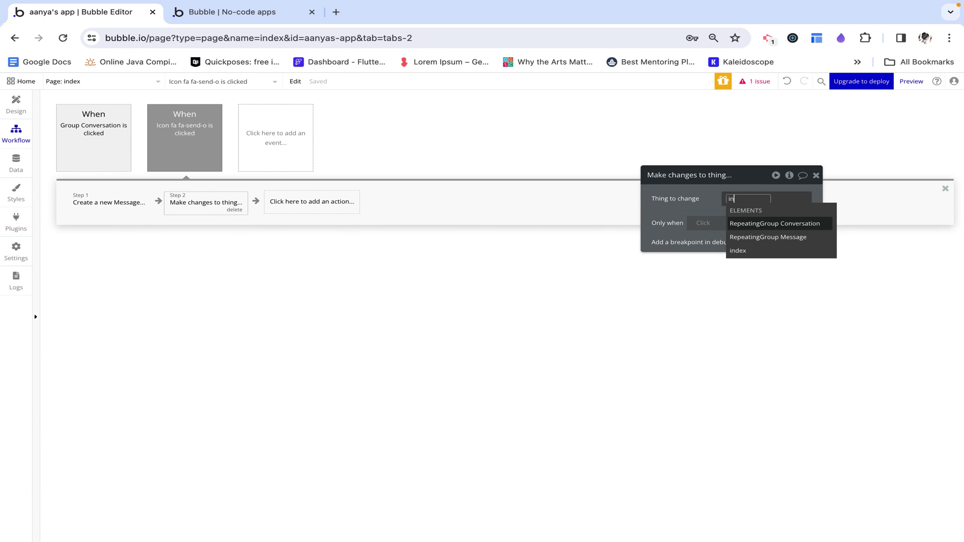
{"action": "left_click", "coordinate": [768, 251]}
{"action": "left_click", "coordinate": [768, 261]}
Add the recency and unread fields to the conversation changes, using the set list operation for unread.
{"action": "left_click", "coordinate": [714, 228]}
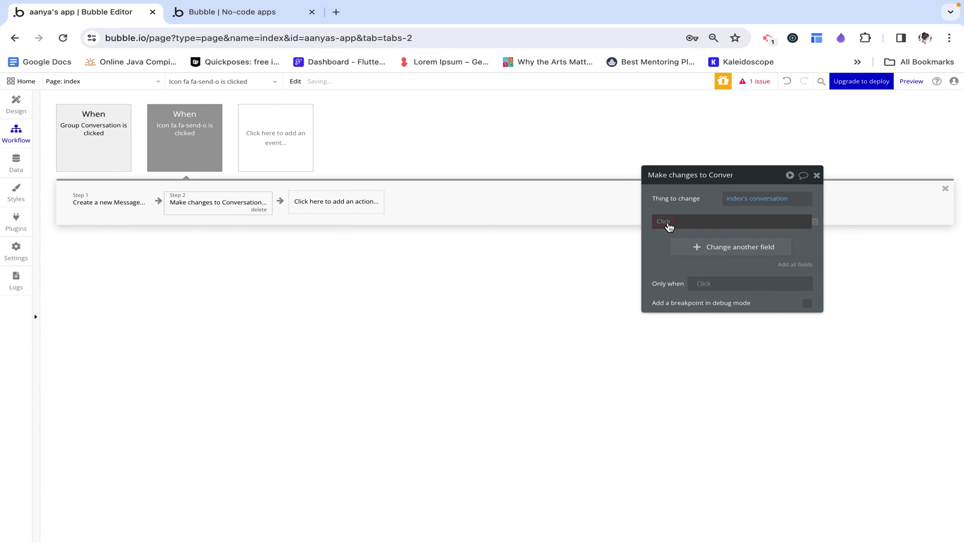
{"action": "left_click", "coordinate": [670, 232]}
{"action": "left_click", "coordinate": [719, 245]}
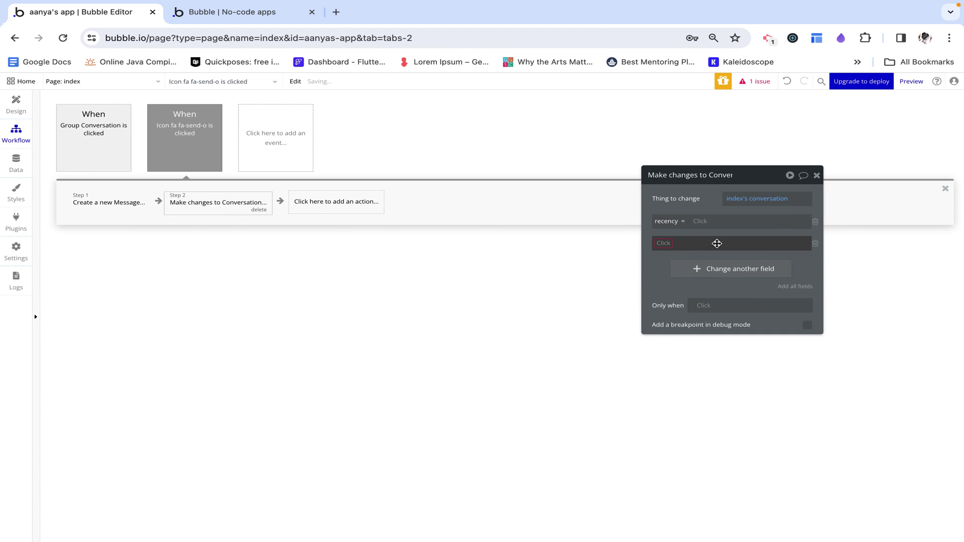
{"action": "left_click", "coordinate": [664, 243]}
{"action": "left_click", "coordinate": [677, 271]}
{"action": "left_click", "coordinate": [691, 243]}
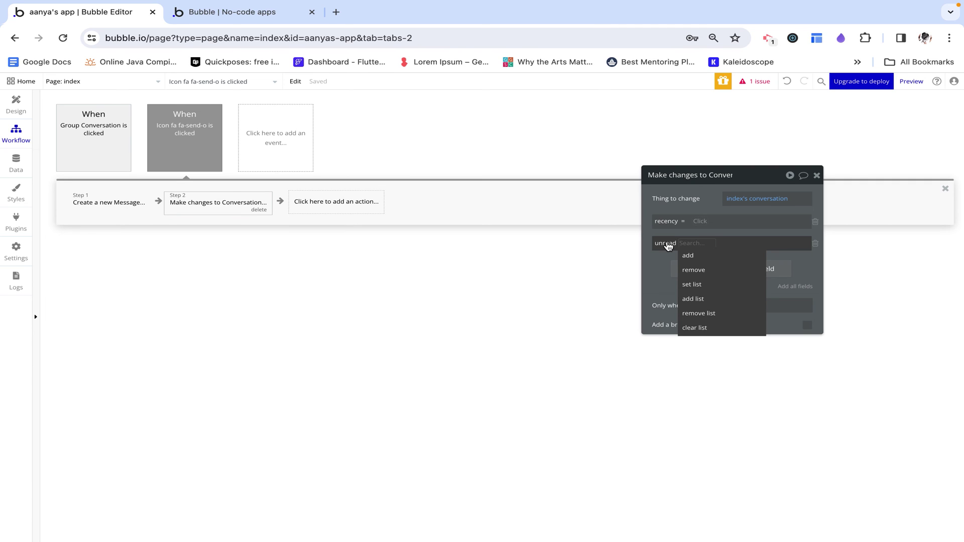
{"action": "left_click", "coordinate": [691, 287]}
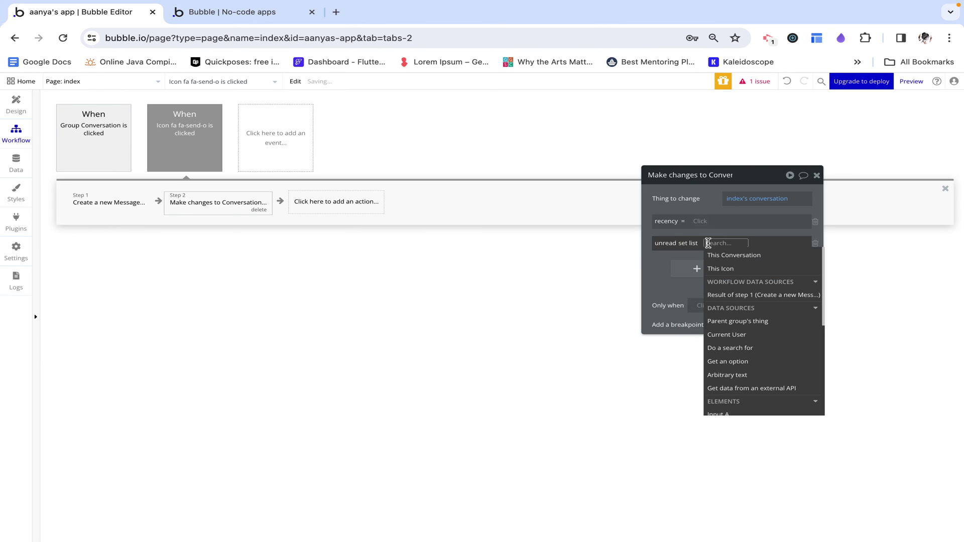
Set the unread list to This Conversation's users:minus item Current User.
{"action": "left_click", "coordinate": [723, 255]}
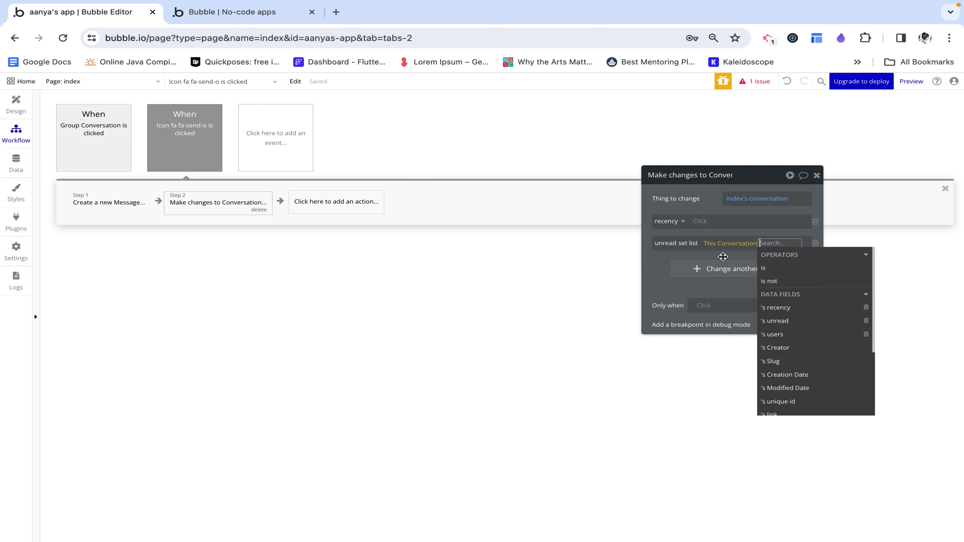
{"action": "left_click", "coordinate": [783, 335]}
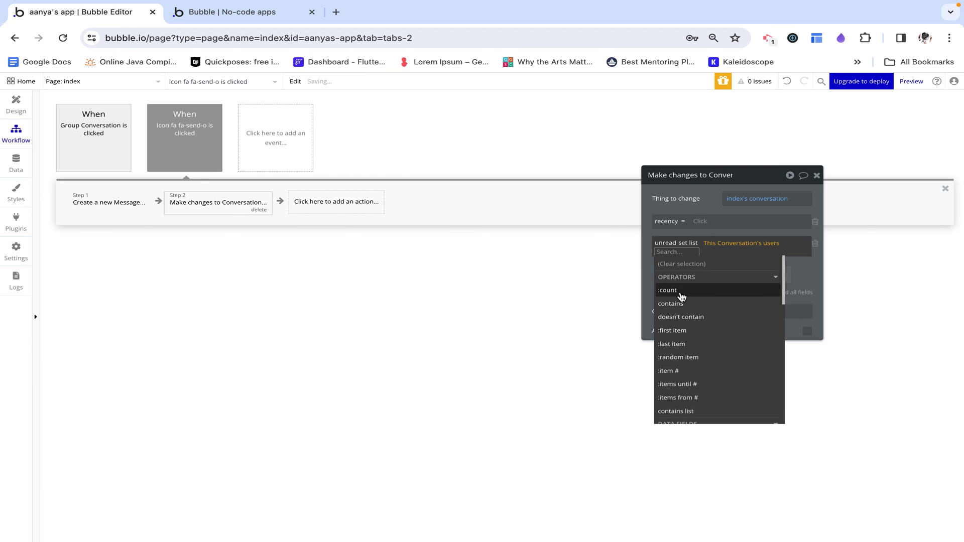
{"action": "scroll", "coordinate": [681, 359], "scroll_direction": "down", "scroll_amount": 10}
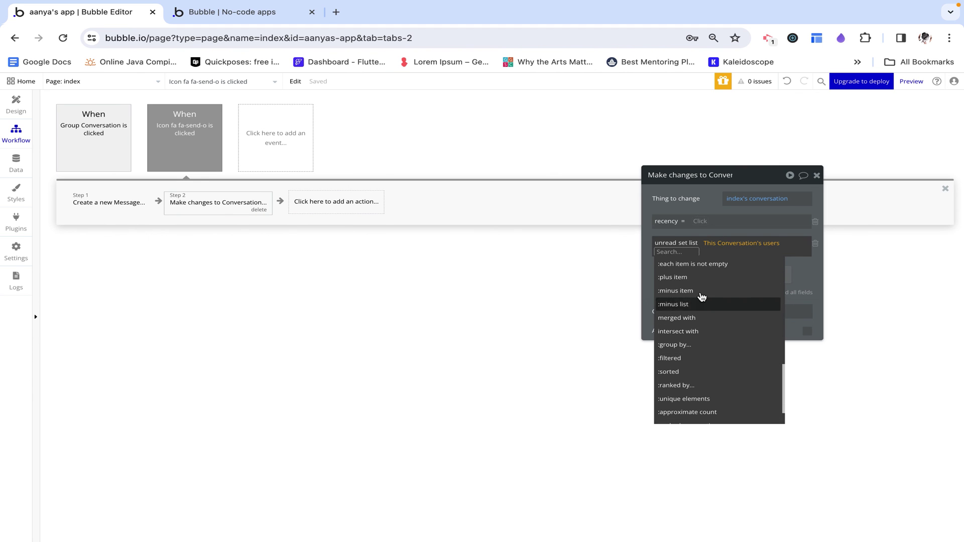
{"action": "left_click", "coordinate": [692, 293]}
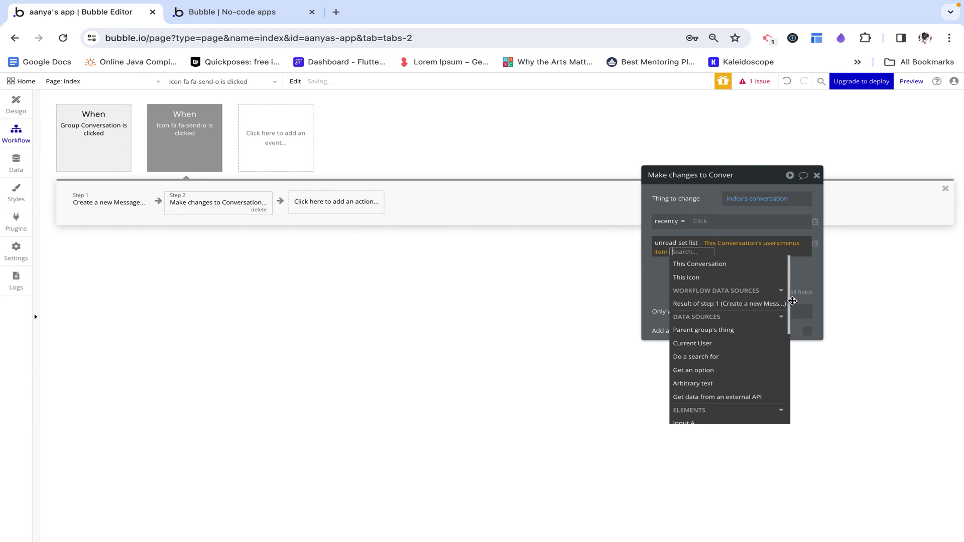
{"action": "left_click", "coordinate": [705, 342]}
{"action": "left_click", "coordinate": [694, 281]}
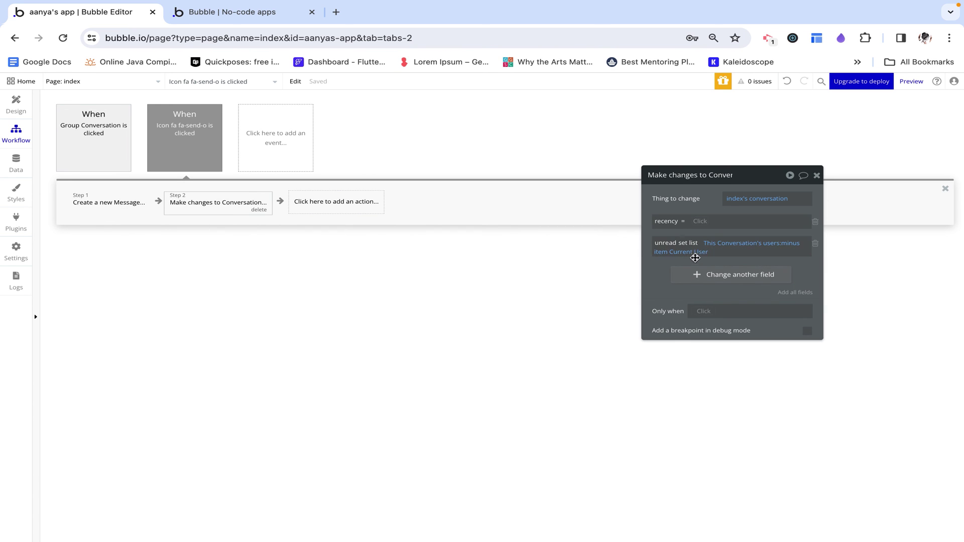
Set the conversation's recency field to Current date/time and close the action's settings.
{"action": "left_click", "coordinate": [701, 222]}
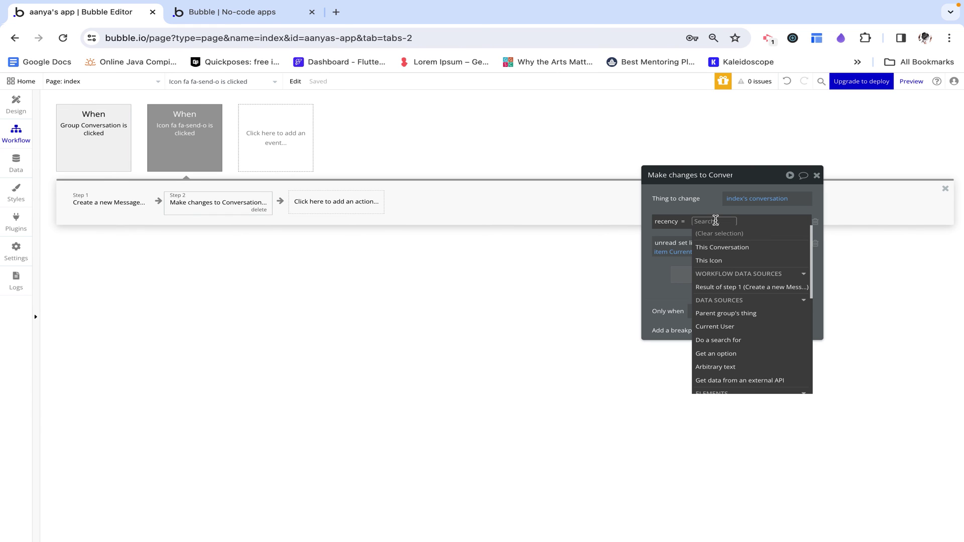
{"action": "type", "text": "cur"}
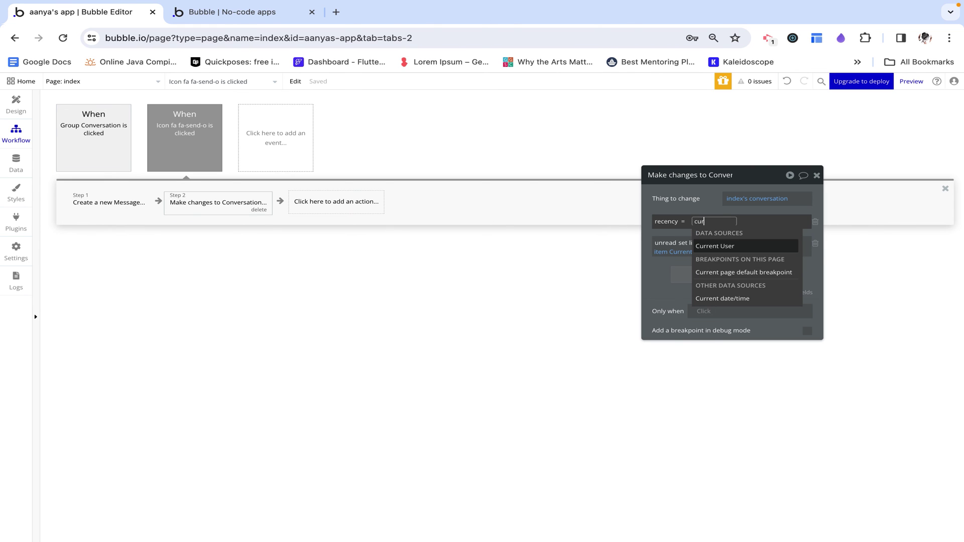
{"action": "left_click", "coordinate": [703, 299]}
{"action": "left_click", "coordinate": [683, 202]}
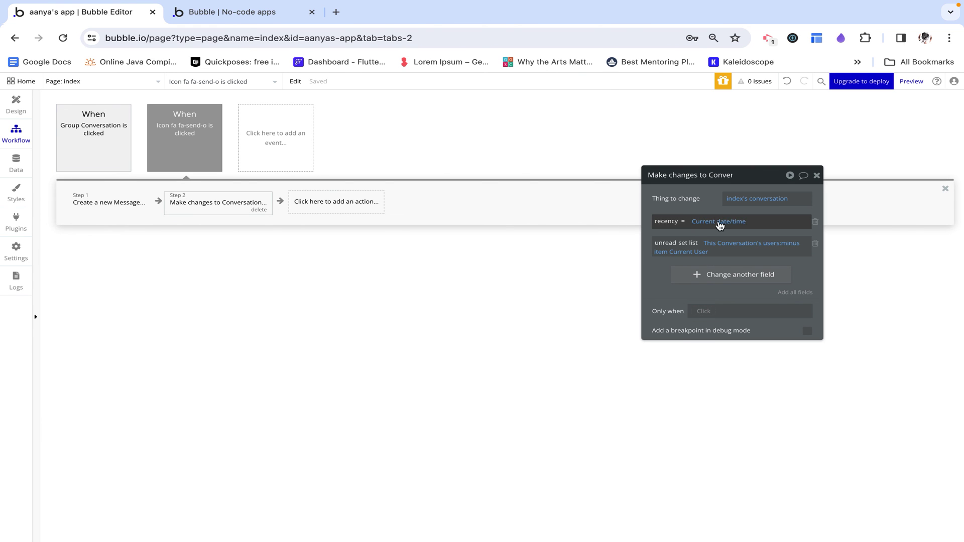
{"action": "left_click", "coordinate": [200, 12]}
{"action": "left_click", "coordinate": [119, 13]}
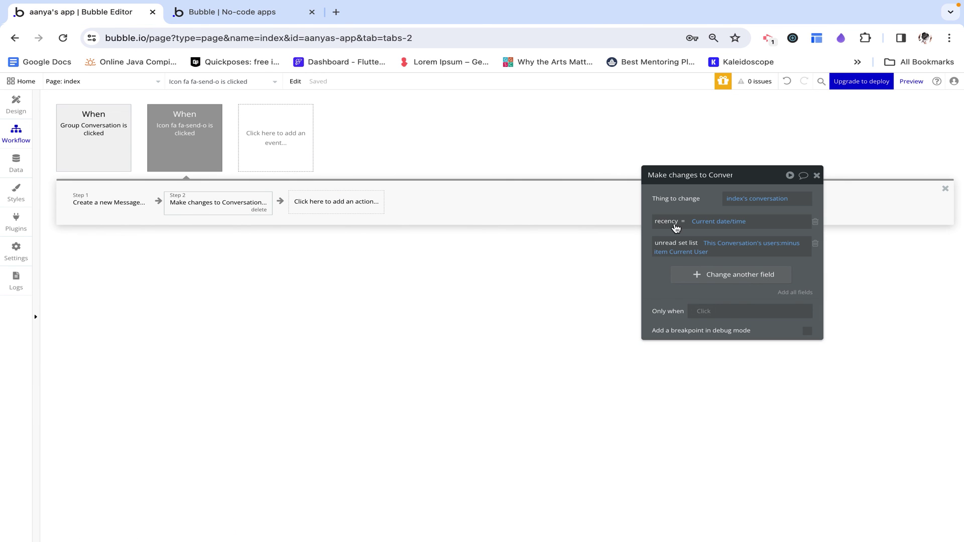
{"action": "left_click", "coordinate": [816, 176]}
{"action": "left_click", "coordinate": [259, 15]}
{"action": "left_click", "coordinate": [248, 34]}
{"action": "key", "text": "Return"}
{"action": "left_click", "coordinate": [67, 15]}
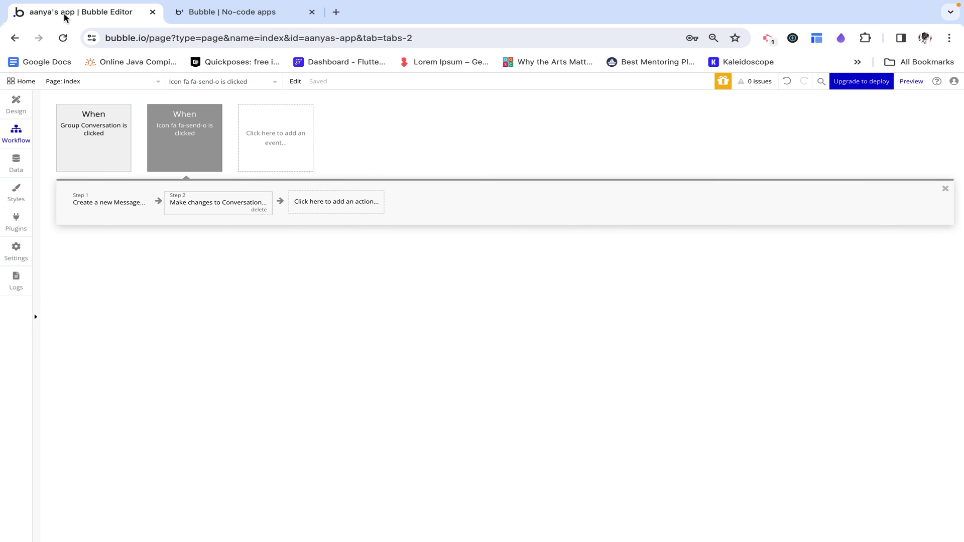
Add a Reset relevant inputs action to the end of the send workflow, and check the Create a new Message action's fields.
{"action": "left_click", "coordinate": [319, 197]}
{"action": "mouse_move", "coordinate": [321, 335]}
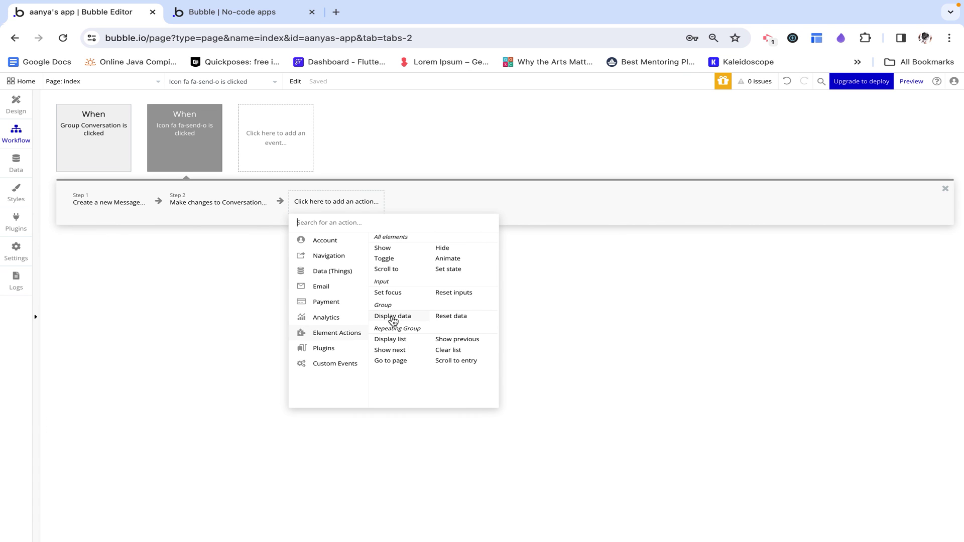
{"action": "left_click", "coordinate": [462, 293]}
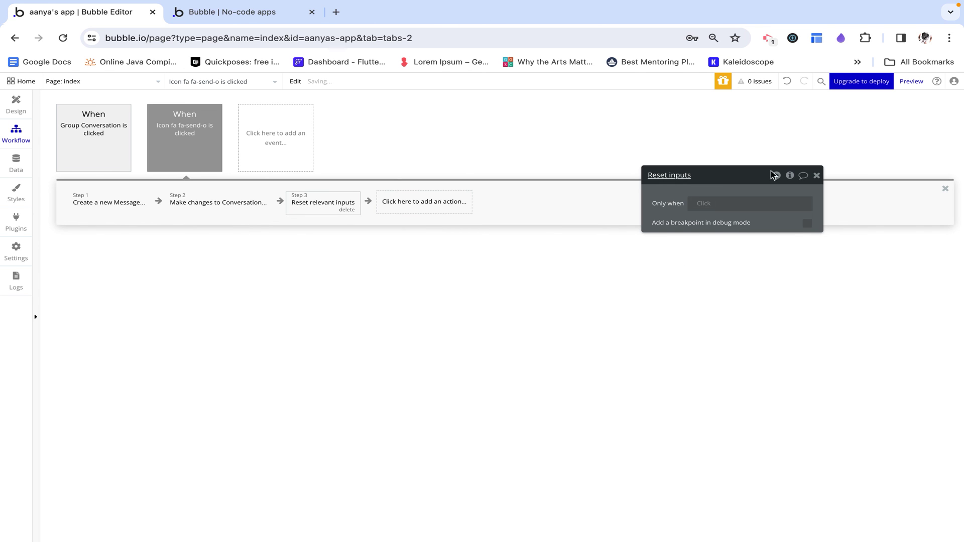
{"action": "left_click", "coordinate": [816, 175]}
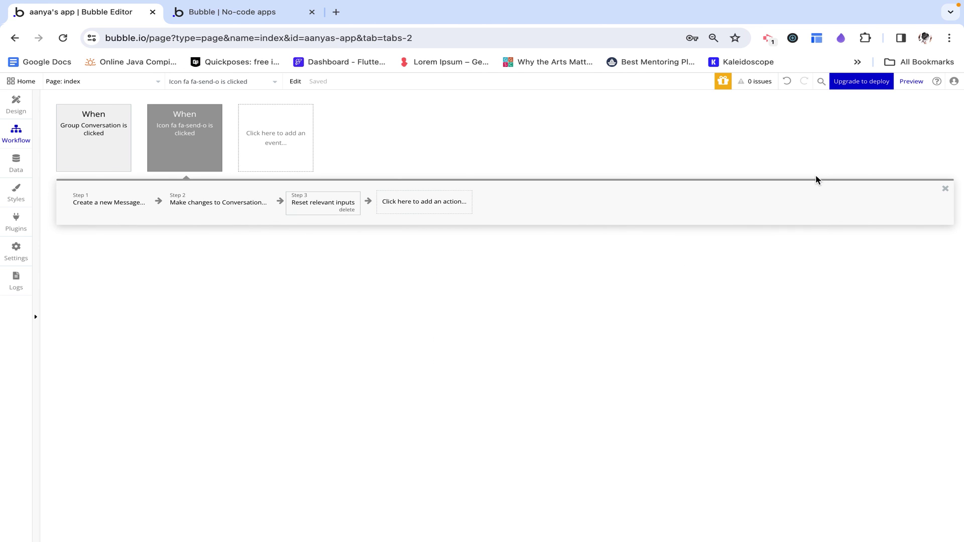
{"action": "left_click", "coordinate": [80, 202]}
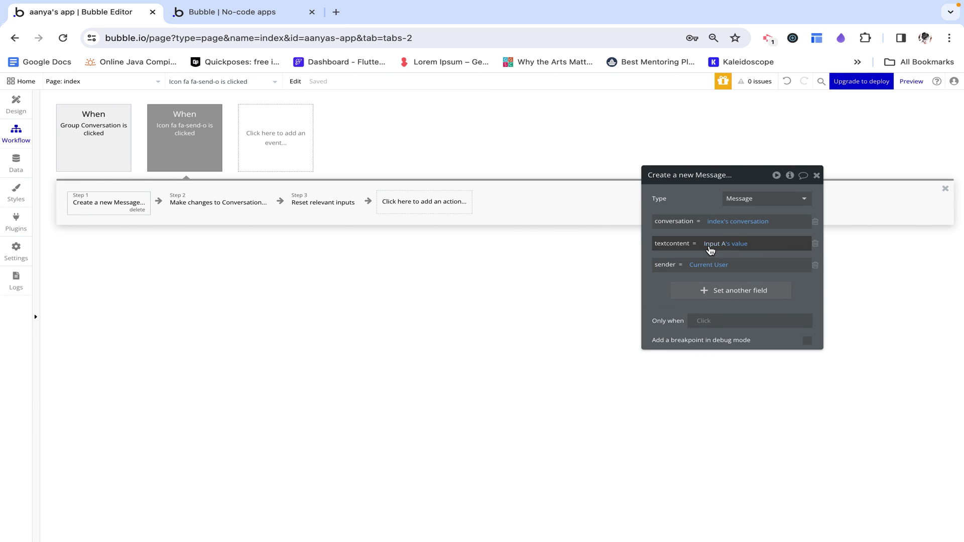
{"action": "left_click", "coordinate": [816, 176]}
Switch to the app preview, reload it, and open the second conversation.
{"action": "left_click", "coordinate": [219, 19]}
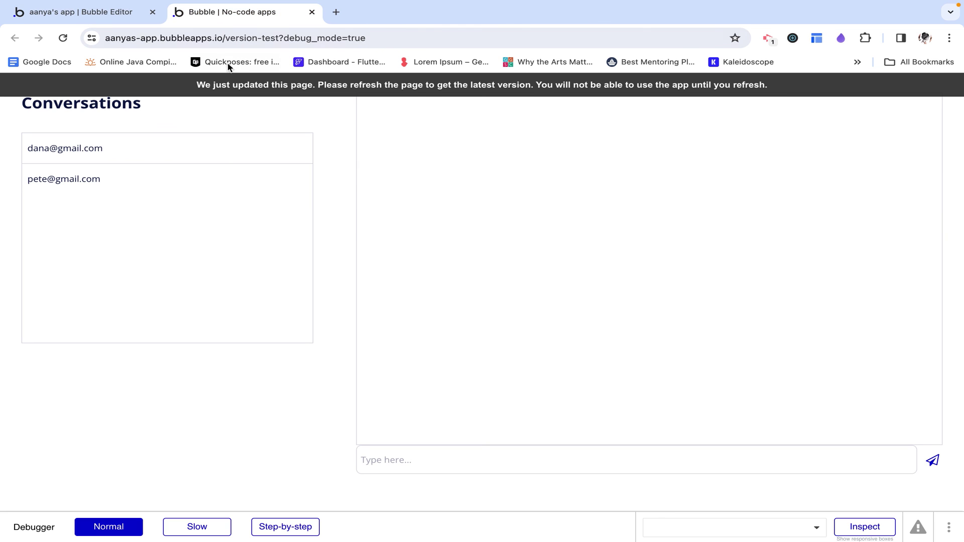
{"action": "left_click", "coordinate": [221, 38]}
{"action": "key", "text": "Return"}
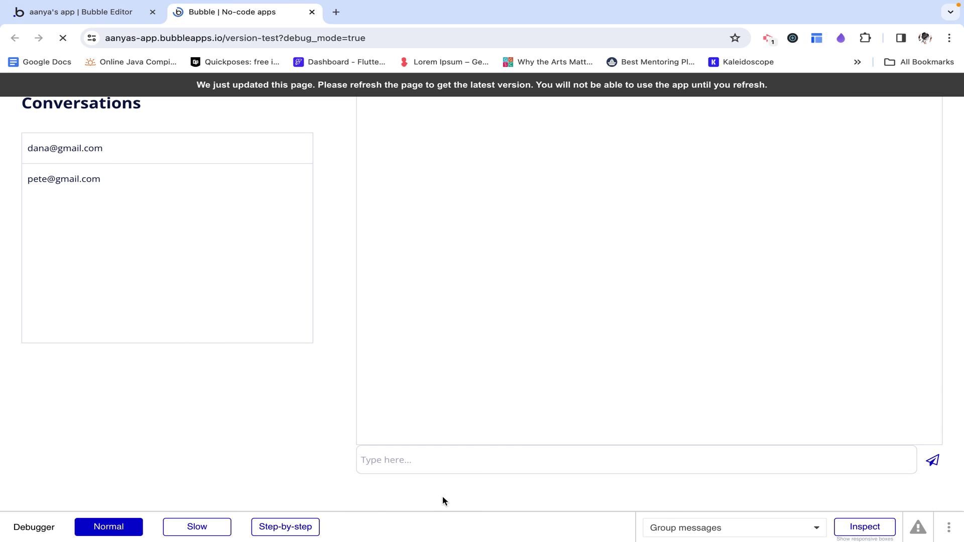
{"action": "left_click", "coordinate": [75, 151]}
{"action": "left_click", "coordinate": [158, 185]}
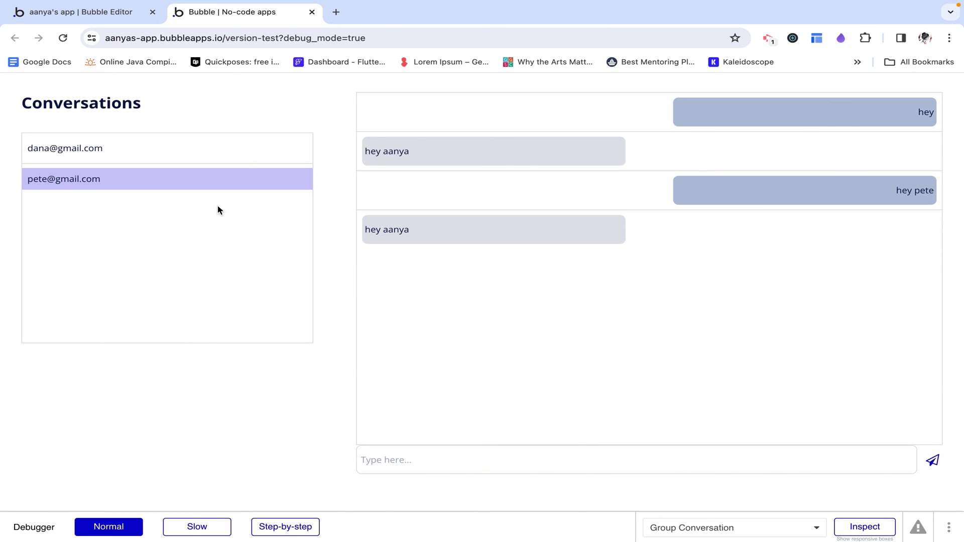
Send the message "How are you doing?" in the open conversation.
{"action": "left_click", "coordinate": [434, 465]}
{"action": "type", "text": "H"}
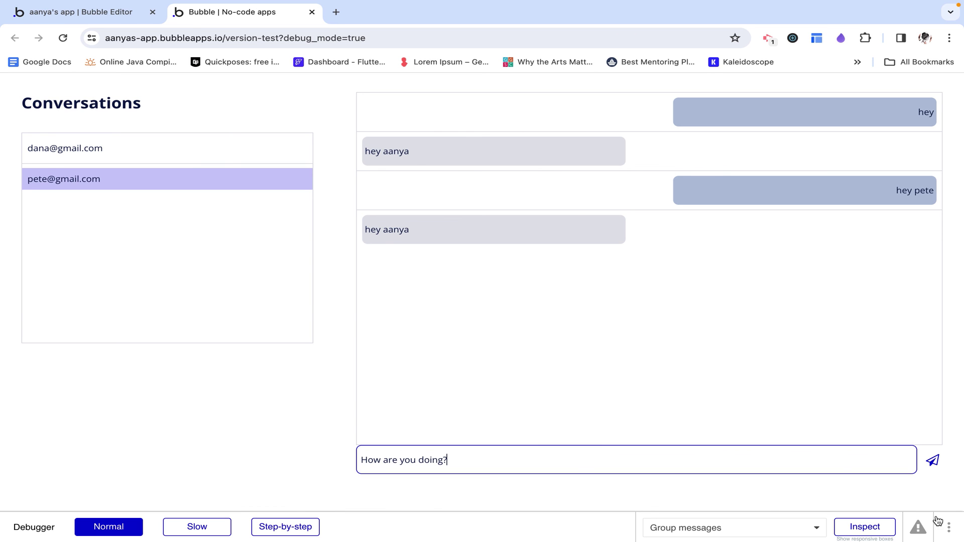
{"action": "left_click", "coordinate": [933, 464]}
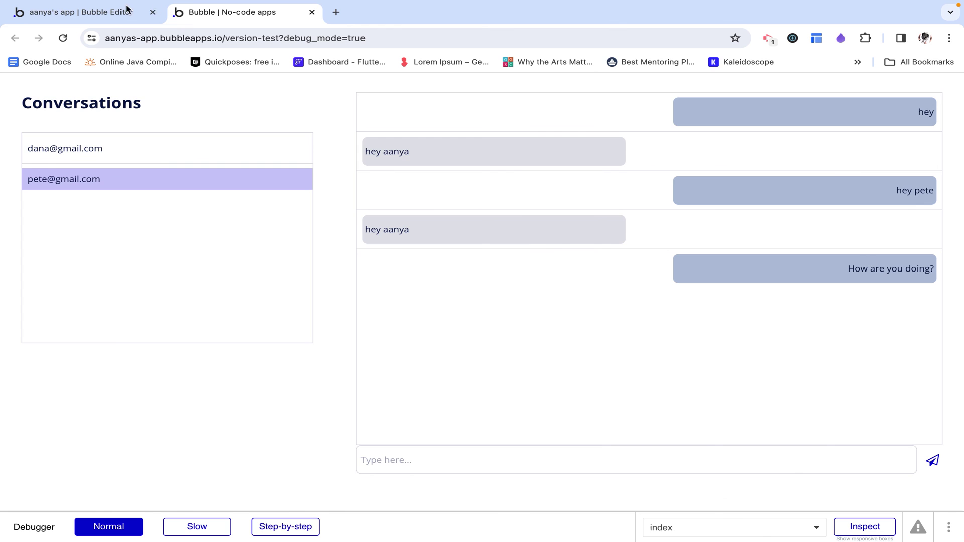
Run the app as the second user listed in the app data and open the conversation to check the received message.
{"action": "left_click", "coordinate": [93, 13]}
{"action": "left_click", "coordinate": [16, 166]}
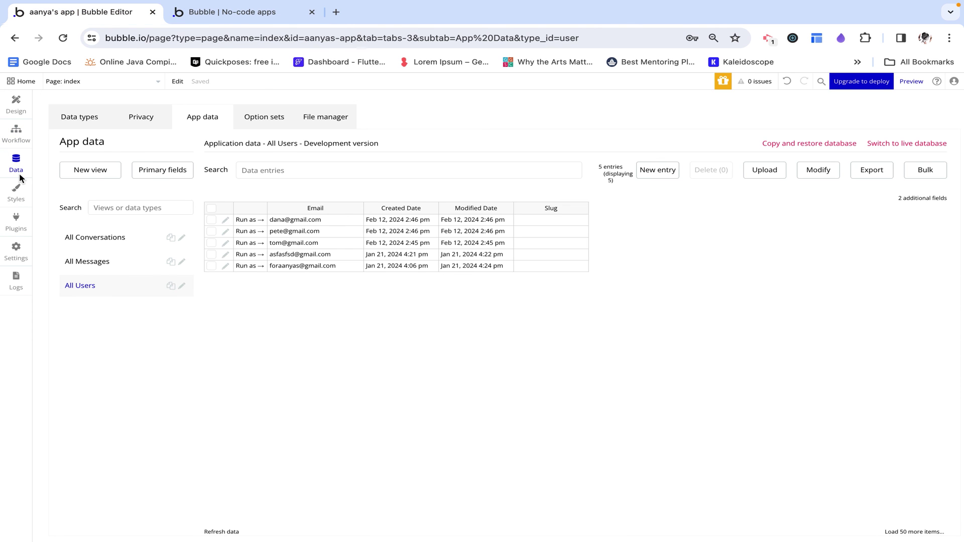
{"action": "left_click", "coordinate": [248, 231]}
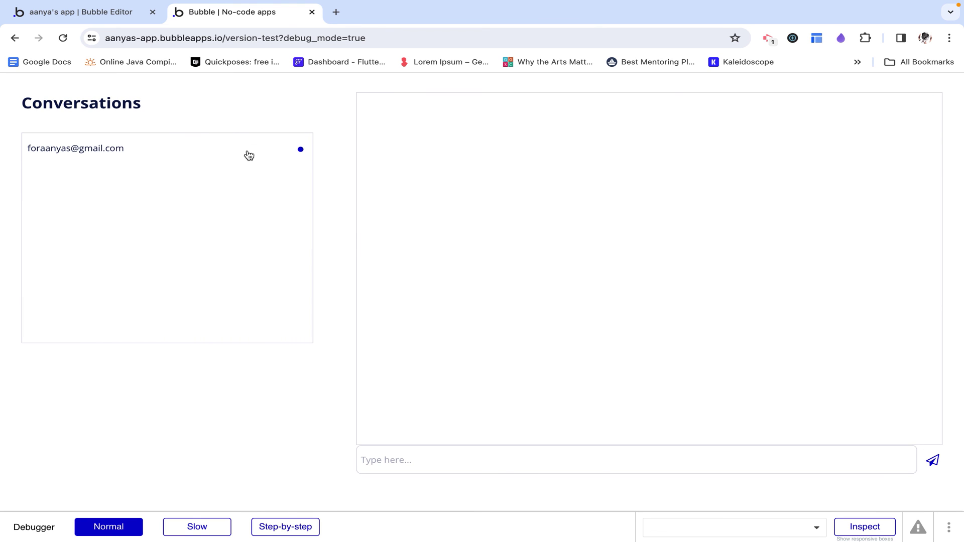
{"action": "left_click", "coordinate": [252, 149]}
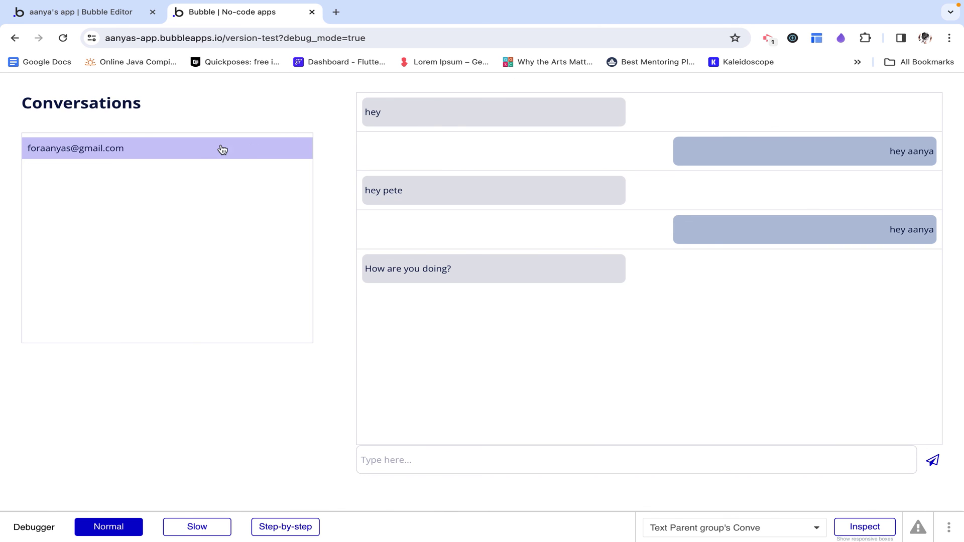
Run the app as the last user listed in the app data and check the messages in both conversations.
{"action": "left_click", "coordinate": [95, 10]}
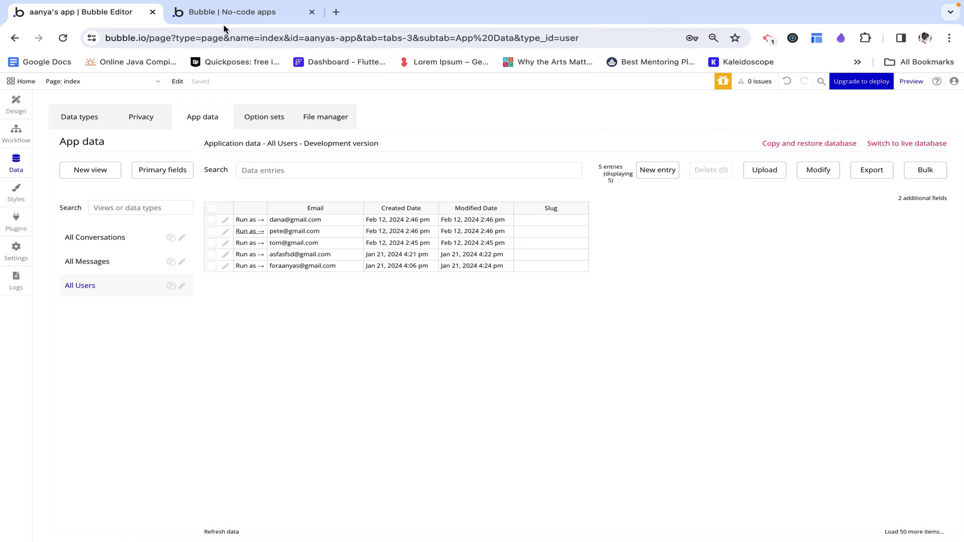
{"action": "left_click", "coordinate": [247, 265]}
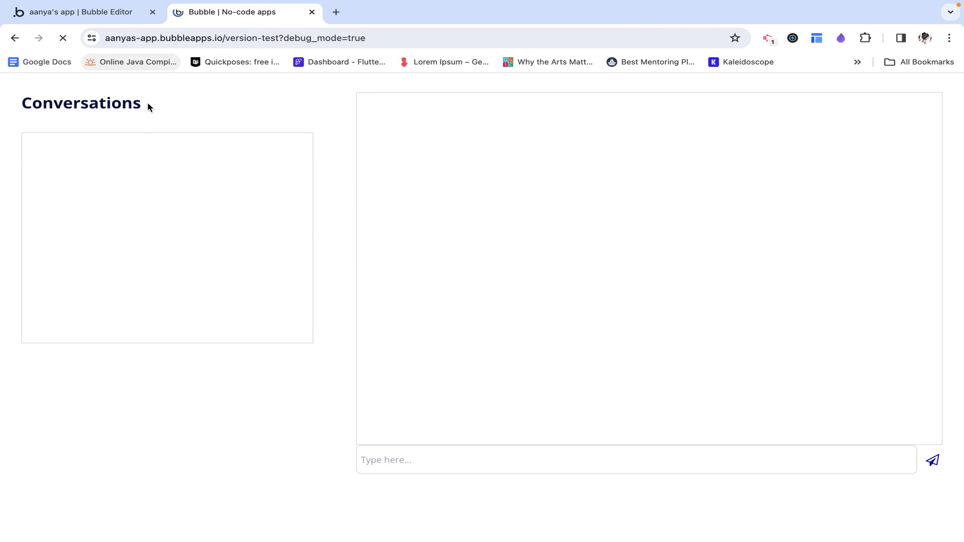
{"action": "left_click", "coordinate": [92, 180]}
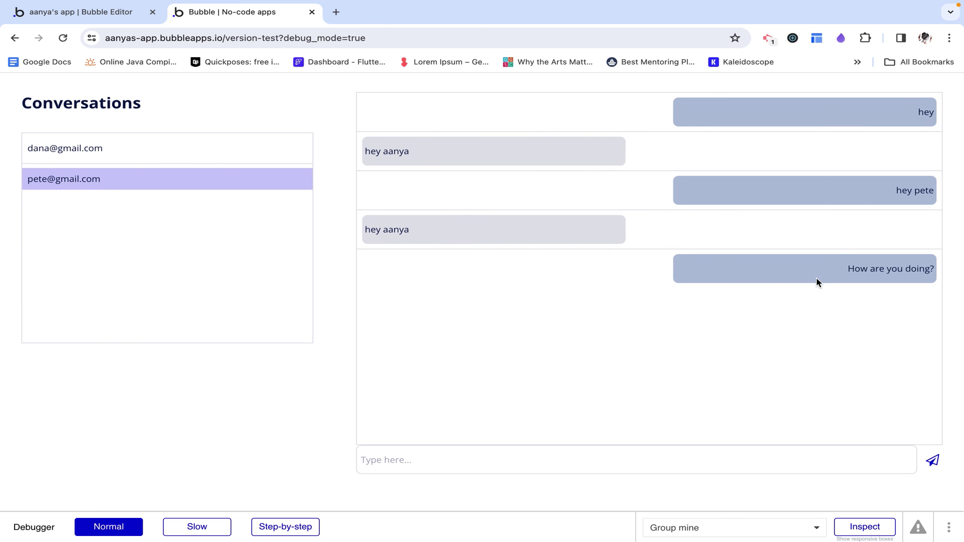
{"action": "left_click_drag", "start_coordinate": [65, 180], "coordinate": [67, 149]}
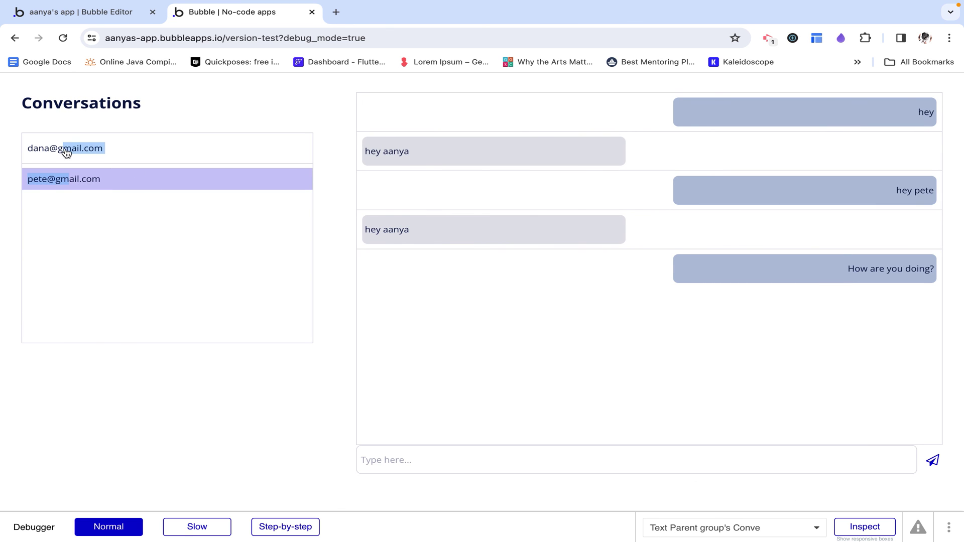
{"action": "left_click", "coordinate": [67, 149]}
{"action": "left_click", "coordinate": [79, 178]}
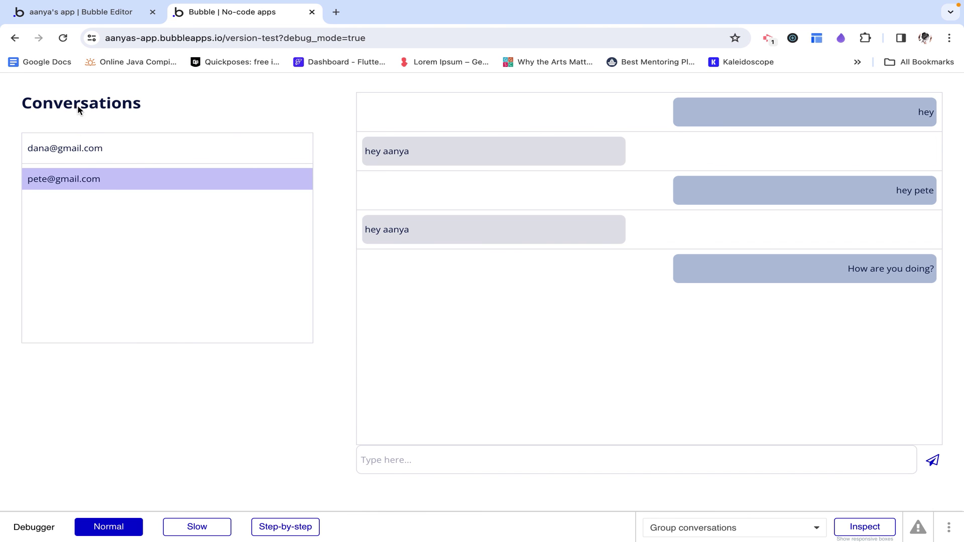
Return to the editor's design view and open the conversation search that supplies the Conversations repeating group.
{"action": "left_click", "coordinate": [94, 14]}
{"action": "left_click", "coordinate": [15, 104]}
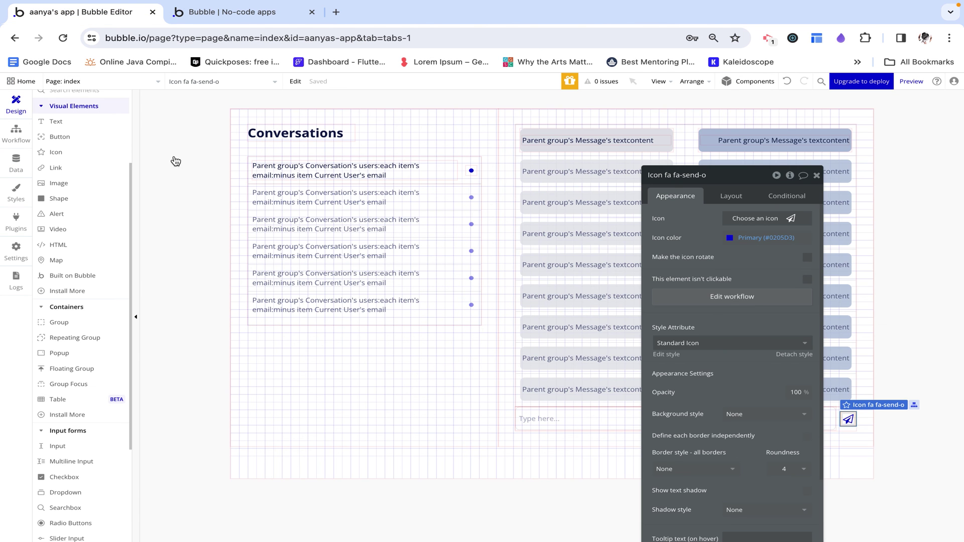
{"action": "left_click", "coordinate": [465, 167]}
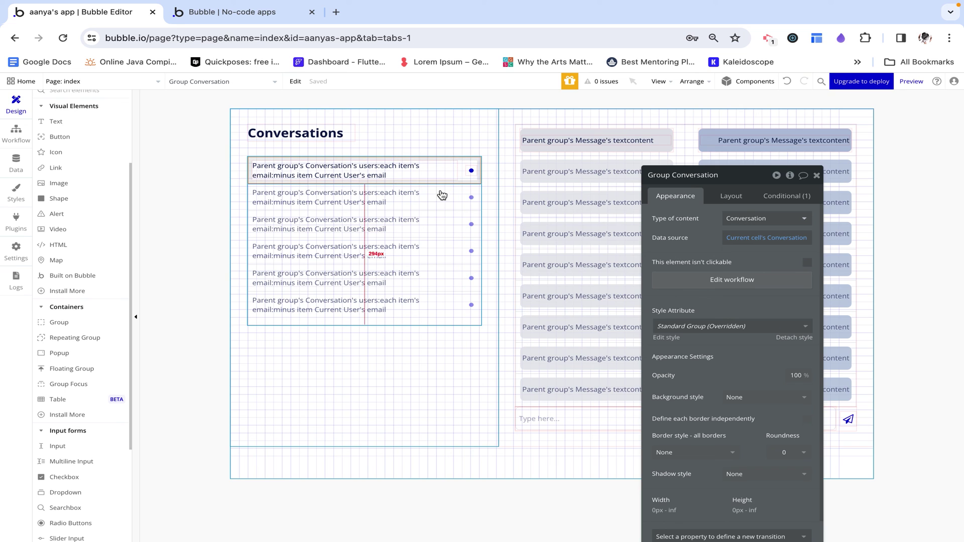
{"action": "left_click", "coordinate": [455, 202]}
{"action": "scroll", "coordinate": [758, 331], "scroll_direction": "down", "scroll_amount": 1}
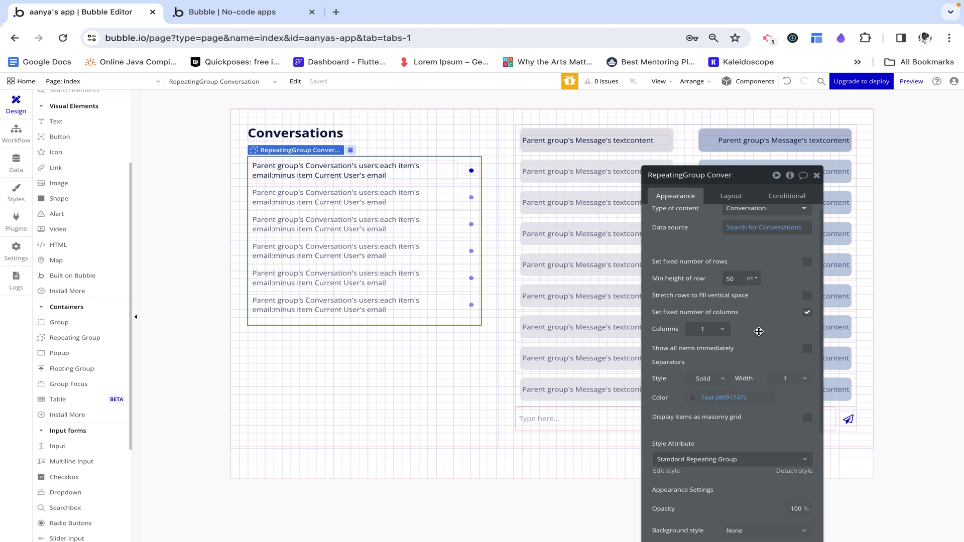
{"action": "left_click", "coordinate": [764, 227]}
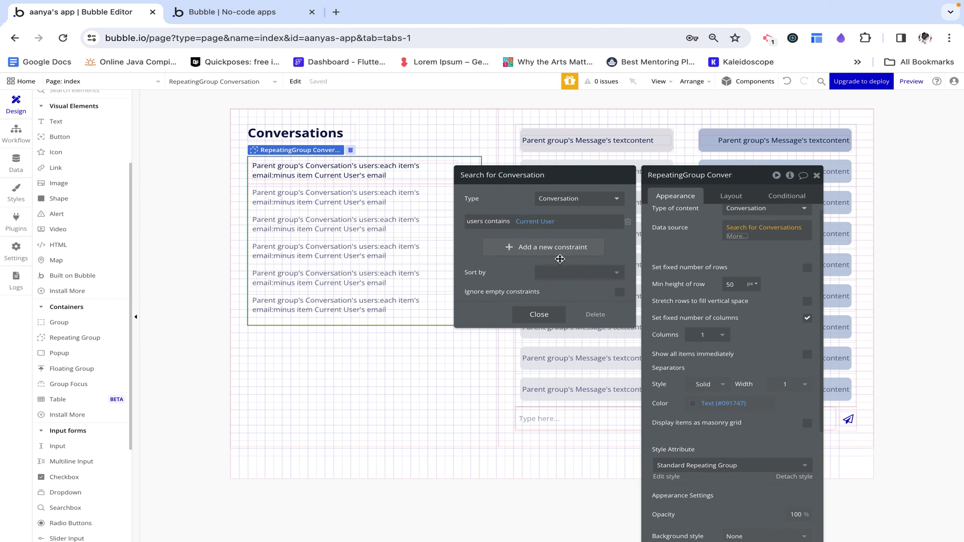
Sort the conversation search by recency with Descending set to "yes", and close the repeating group's properties.
{"action": "left_click", "coordinate": [552, 272]}
{"action": "left_click", "coordinate": [563, 303]}
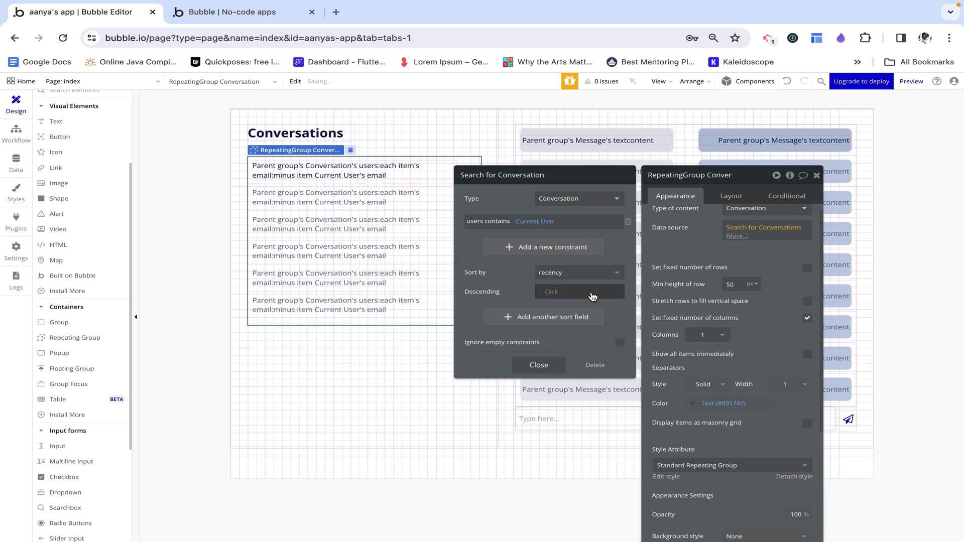
{"action": "left_click", "coordinate": [576, 292]}
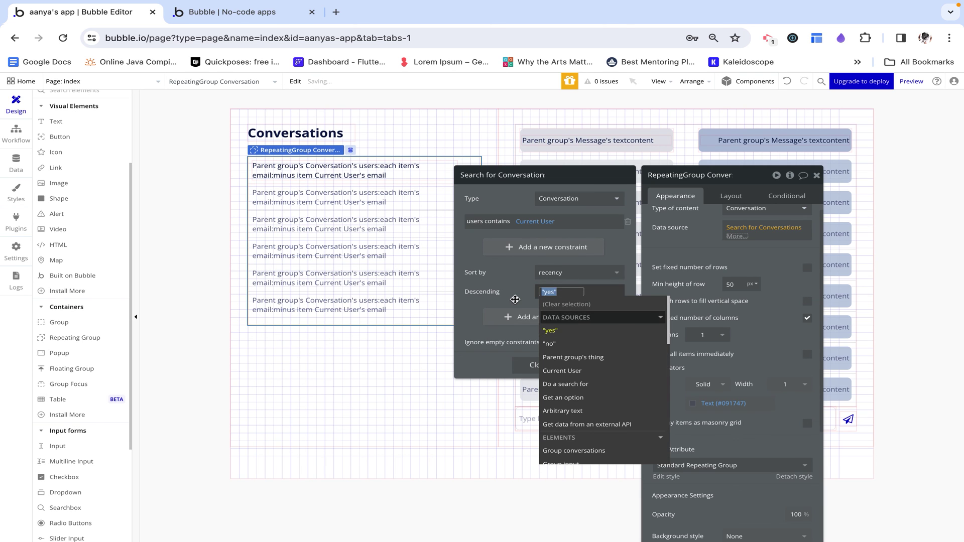
{"action": "left_click", "coordinate": [552, 303]}
{"action": "left_click", "coordinate": [817, 176]}
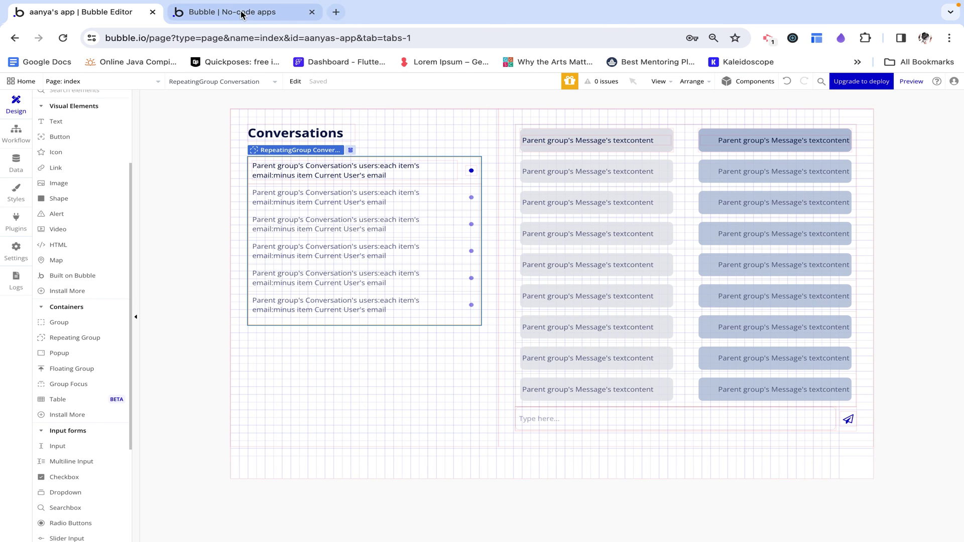
Reload the app preview with the new sorting and open the second conversation in the list.
{"action": "left_click", "coordinate": [228, 12]}
{"action": "key", "text": "super+r"}
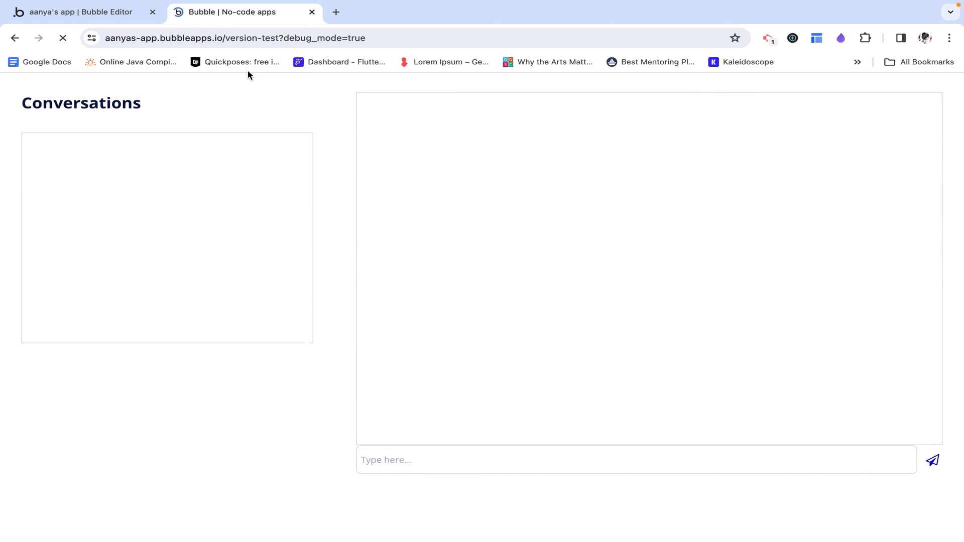
{"action": "left_click", "coordinate": [168, 175]}
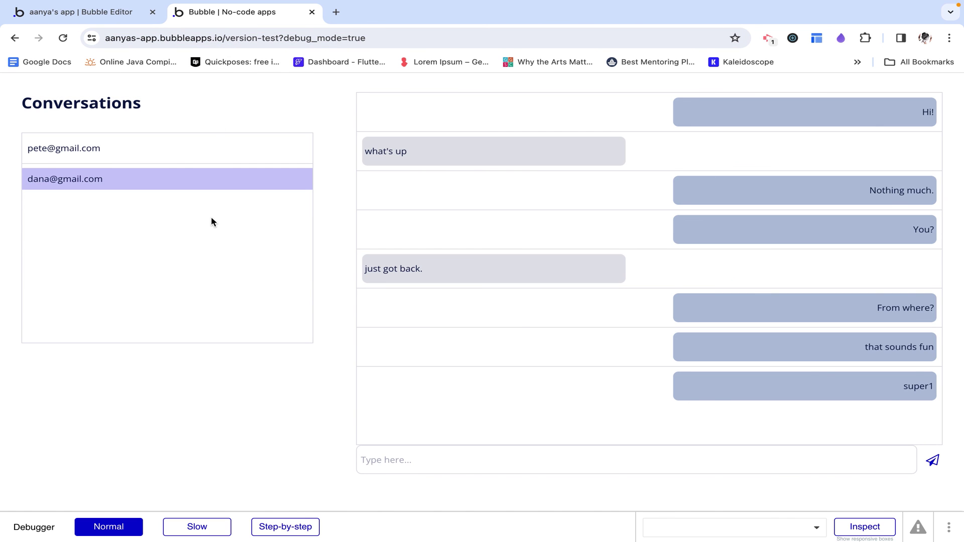
Send the message "hey" in the open conversation to test the recency sorting of the list.
{"action": "left_click", "coordinate": [391, 460]}
{"action": "type", "text": "hey"}
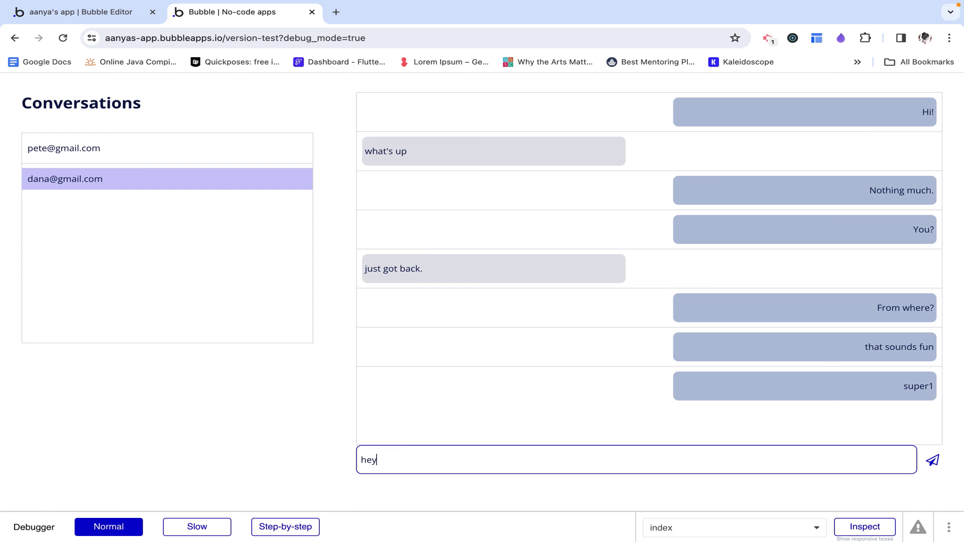
{"action": "key", "text": "Return"}
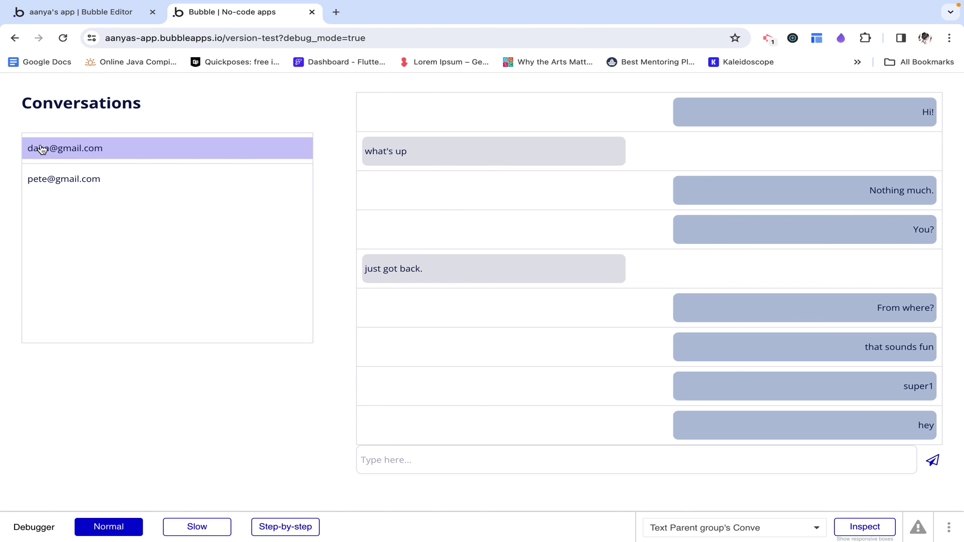